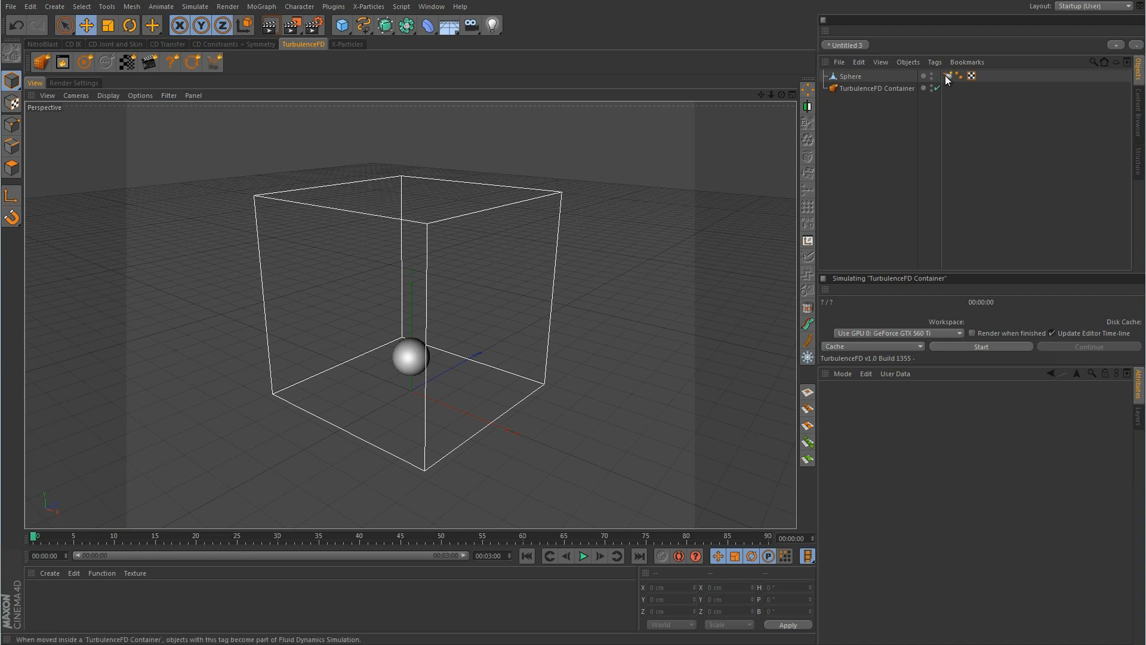
Display the Sphere's TurbulenceFD emitter settings: 1 cm radius, Fill Object on, temperature Set 1
right_click(852, 81)
mouse_move(919, 266)
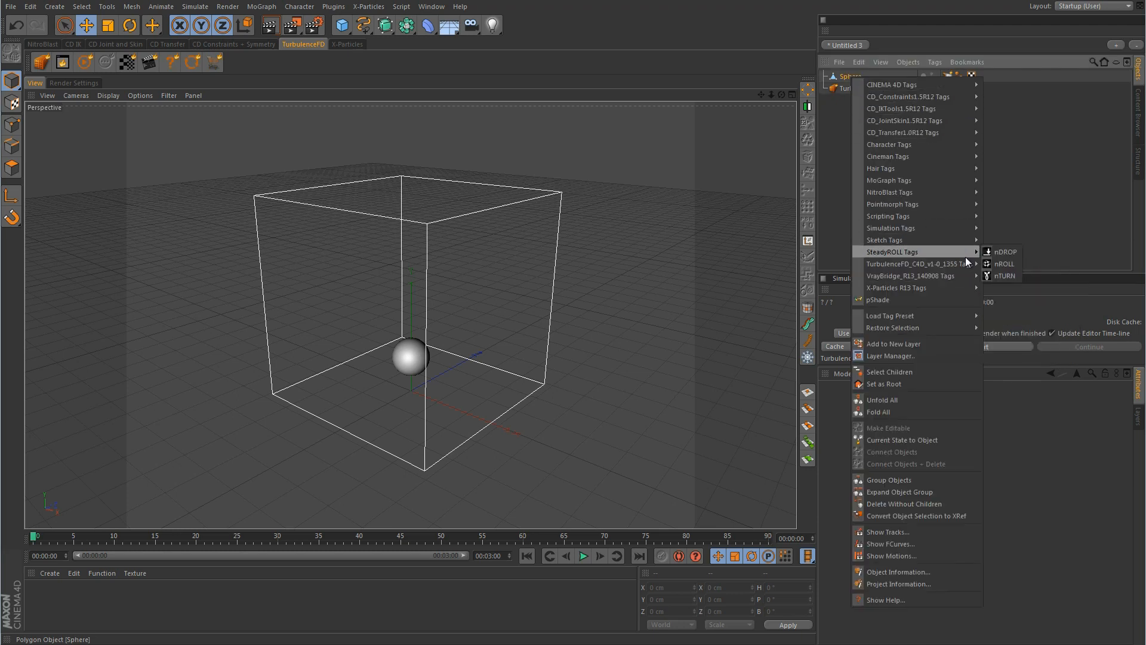
click(1050, 173)
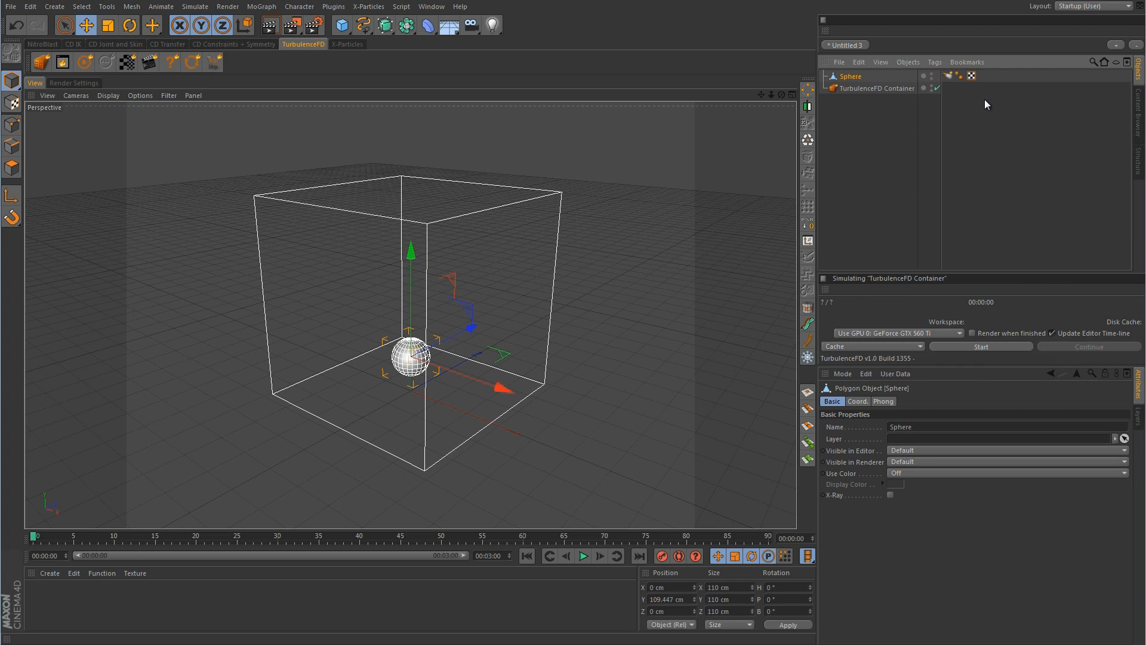
click(950, 76)
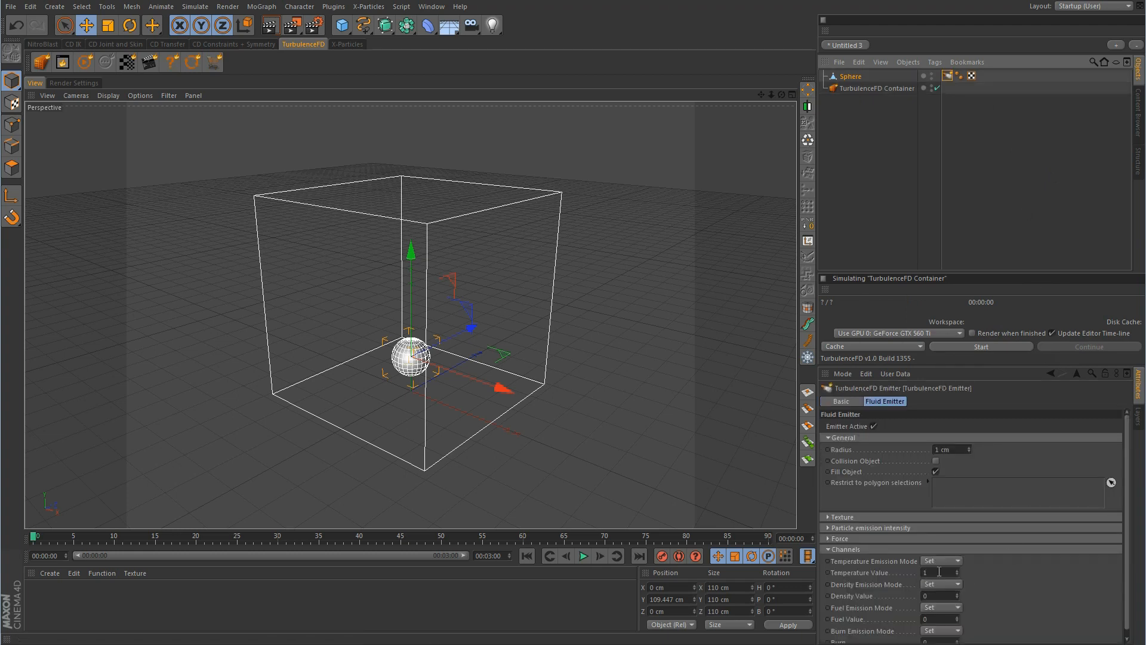
scroll(1072, 589, down, 1)
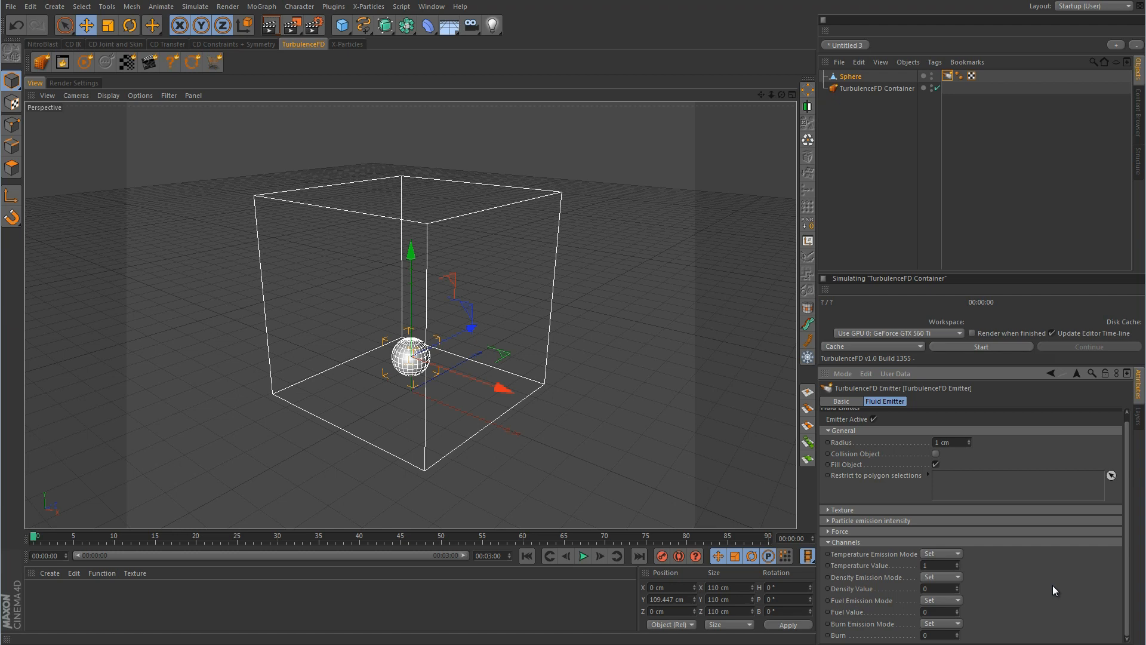
Run the 91-frame fluid simulation, then extend the scene end time to 00:15:00
click(981, 347)
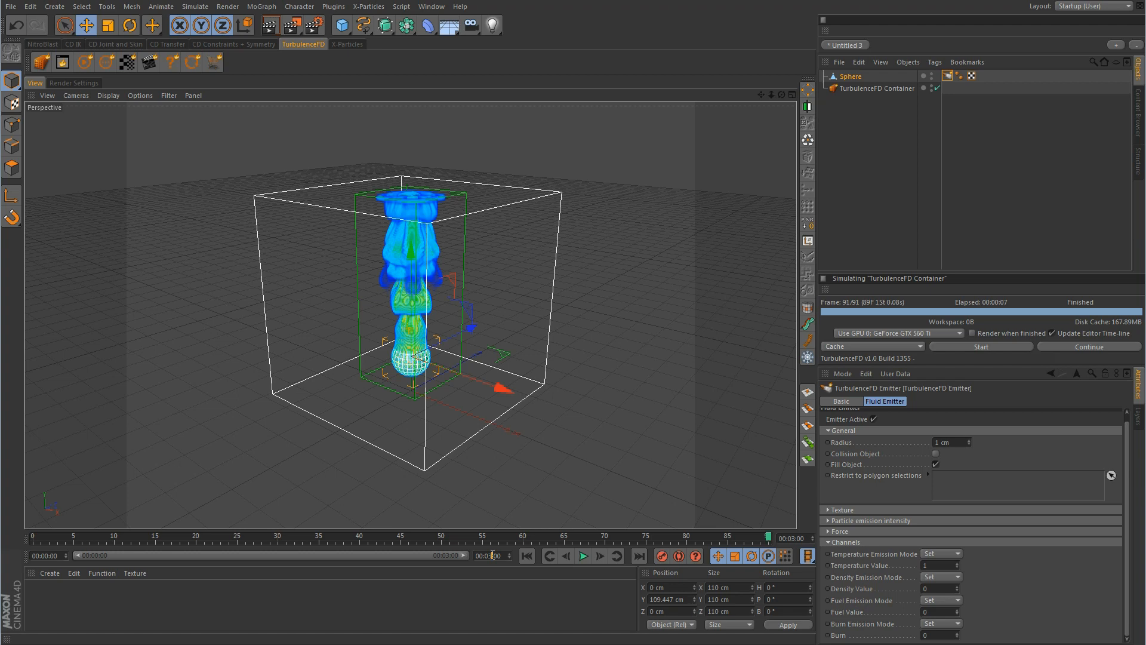
key(Return)
Turn off Fill Object on the Sphere's TurbulenceFD emitter, keeping its 1 cm radius
click(1004, 205)
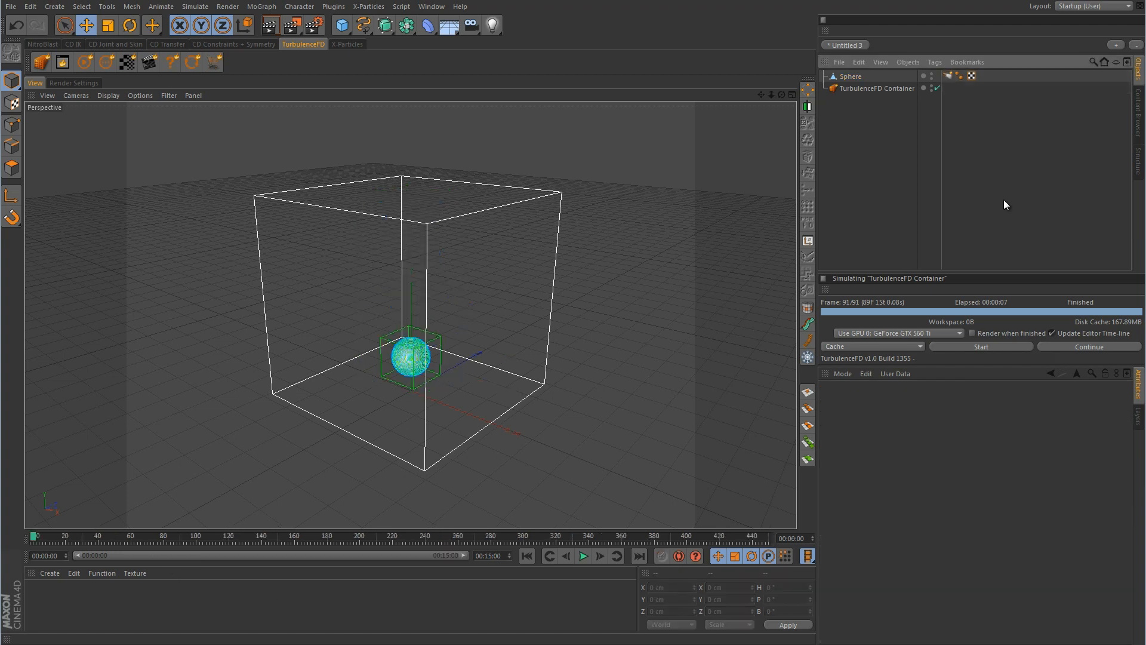
click(948, 76)
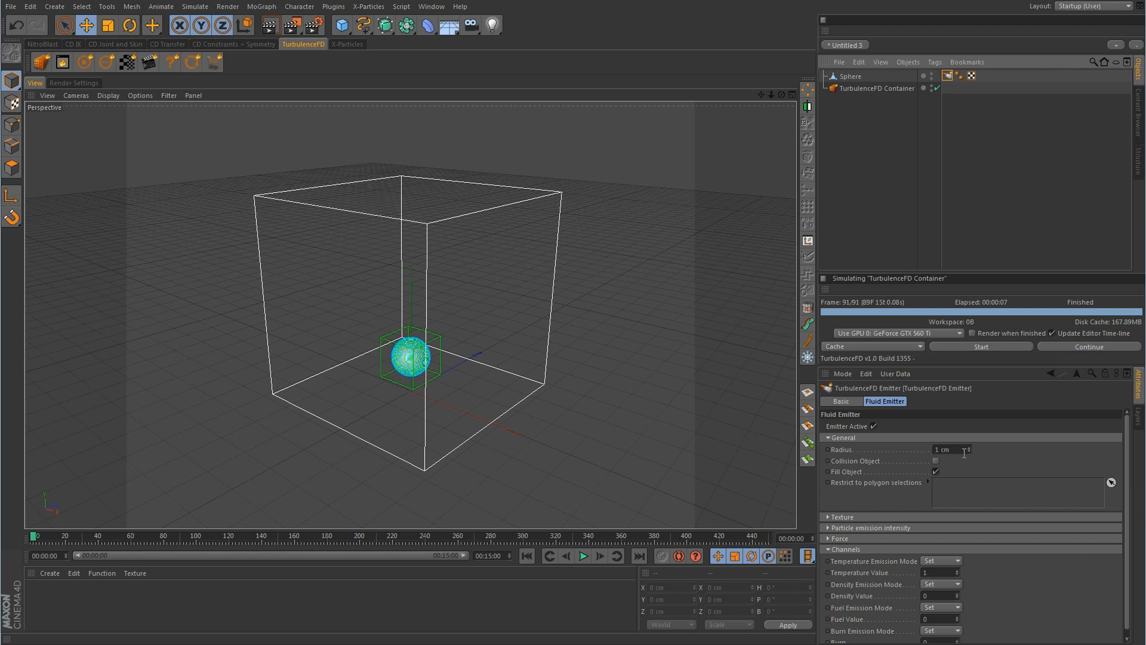
click(936, 472)
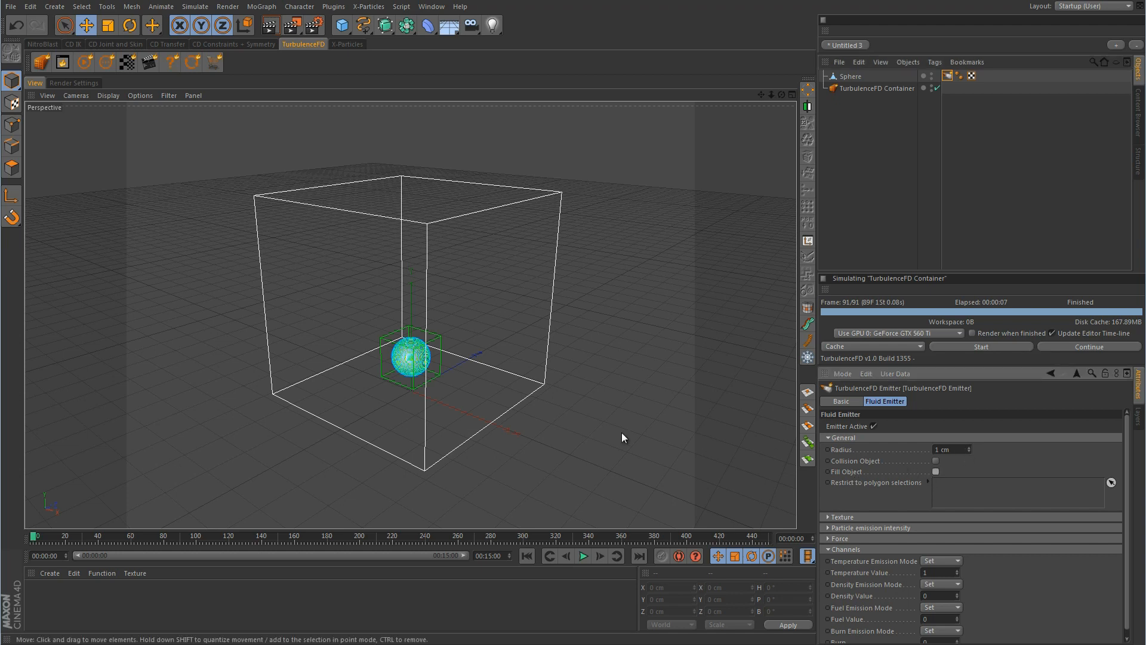
Zoom in on the sphere emitter, then run and stop a quick simulation
alt+right_drag(391, 356, 626, 360)
alt+drag(625, 360, 647, 341)
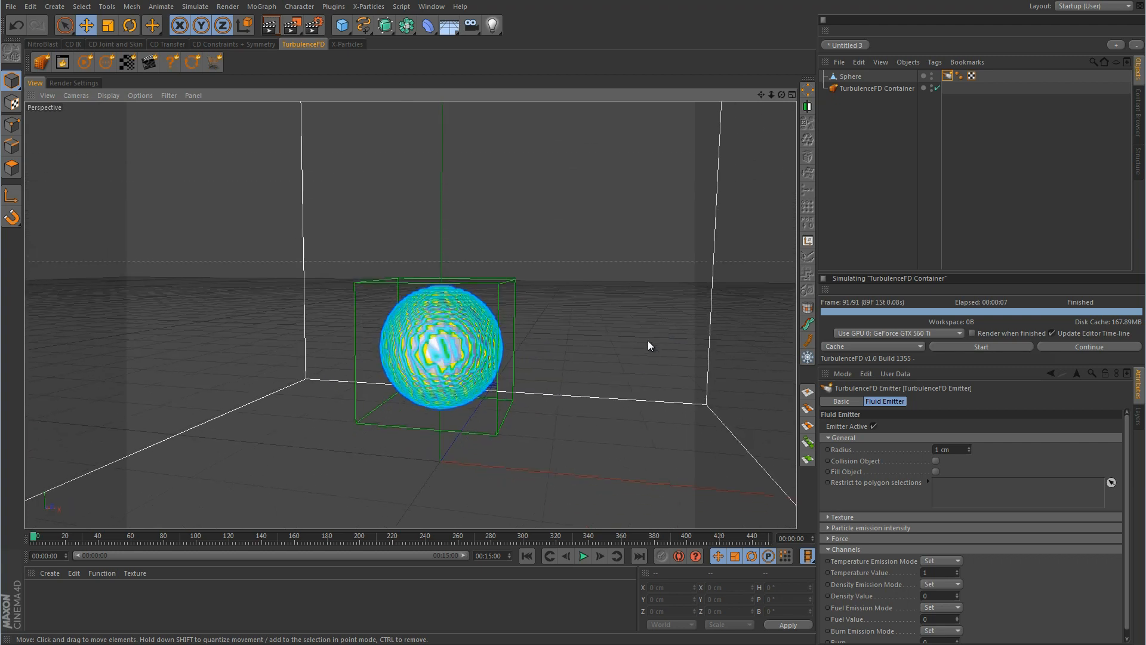
alt+middle_drag(647, 341, 633, 365)
alt+drag(632, 365, 589, 393)
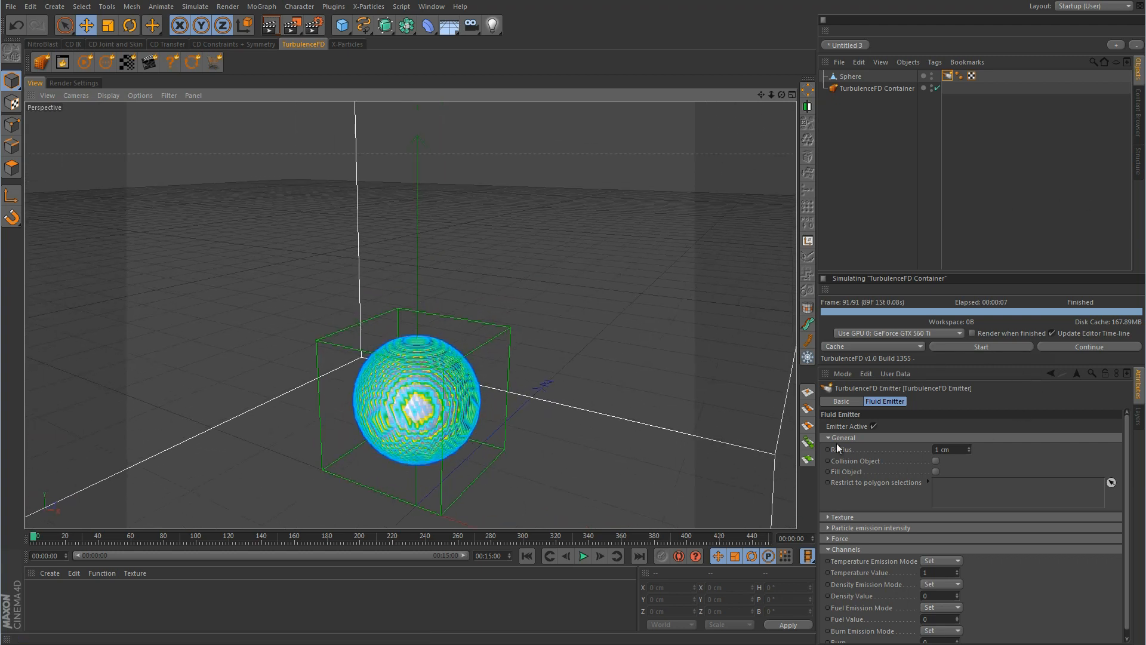
click(982, 347)
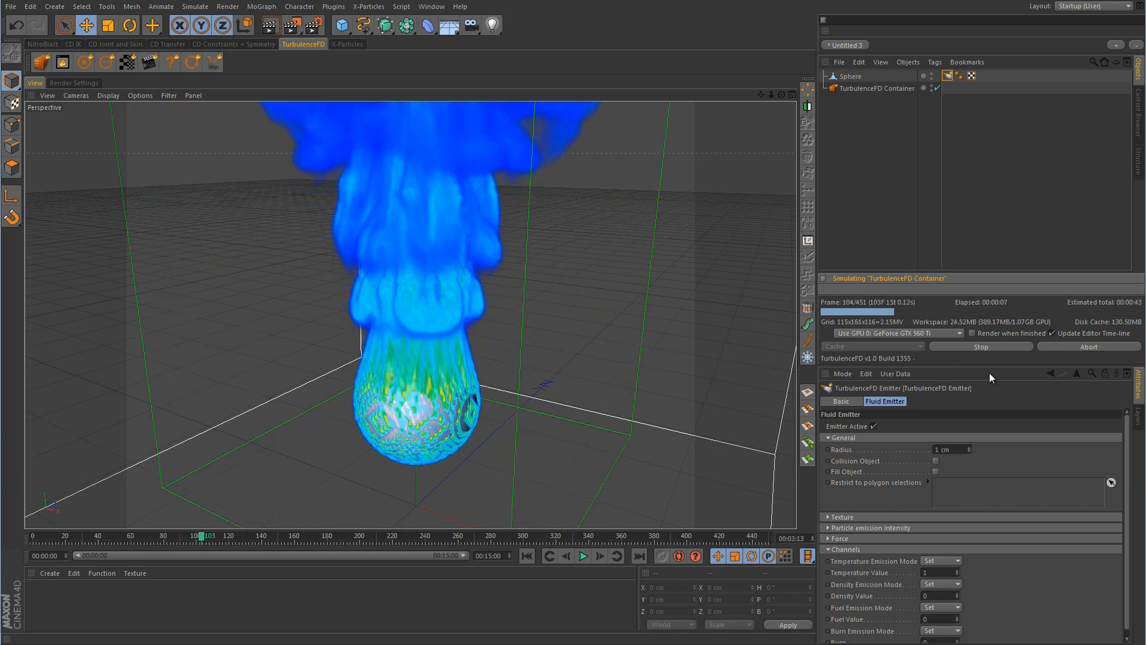
click(979, 347)
alt+drag(539, 351, 504, 384)
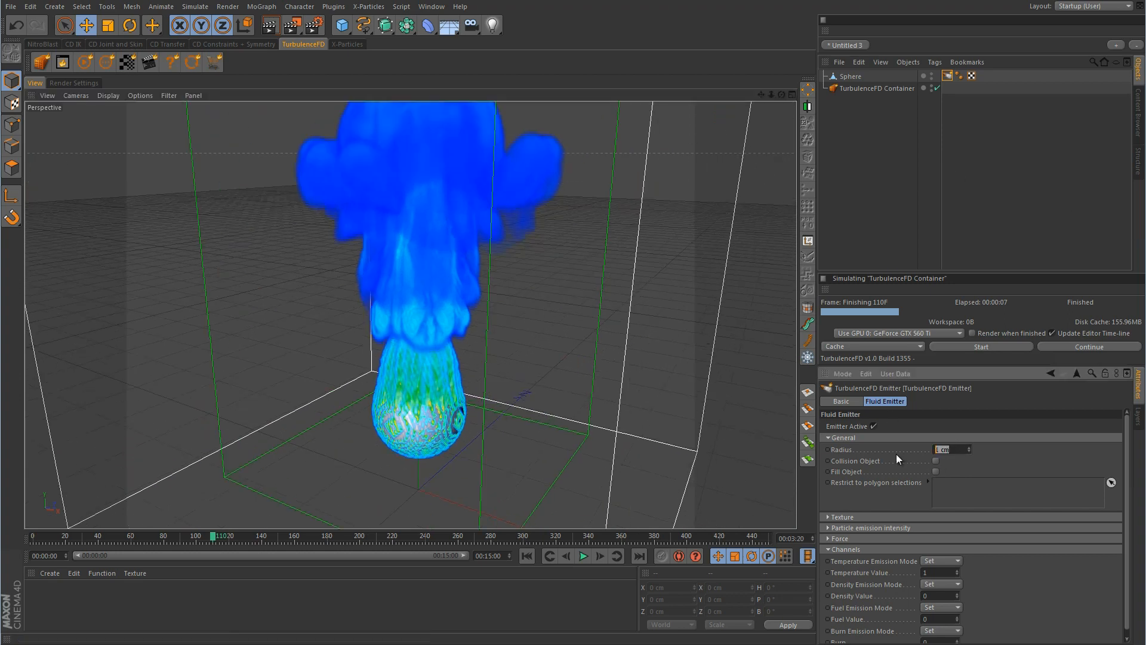
Set the emitter radius to 10 cm and re-simulate, overwriting the cache
double_click(952, 449)
text(10)
key(Return)
click(979, 347)
click(936, 361)
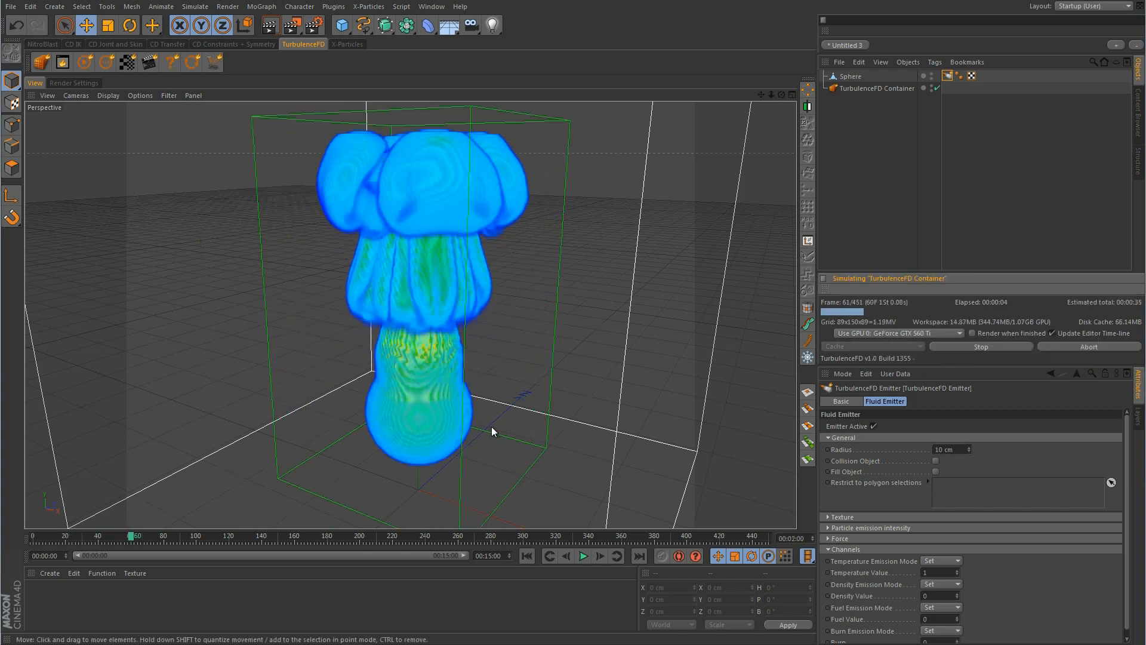
Raise the emitter radius to 35 cm and re-simulate, overwriting the cache
click(987, 344)
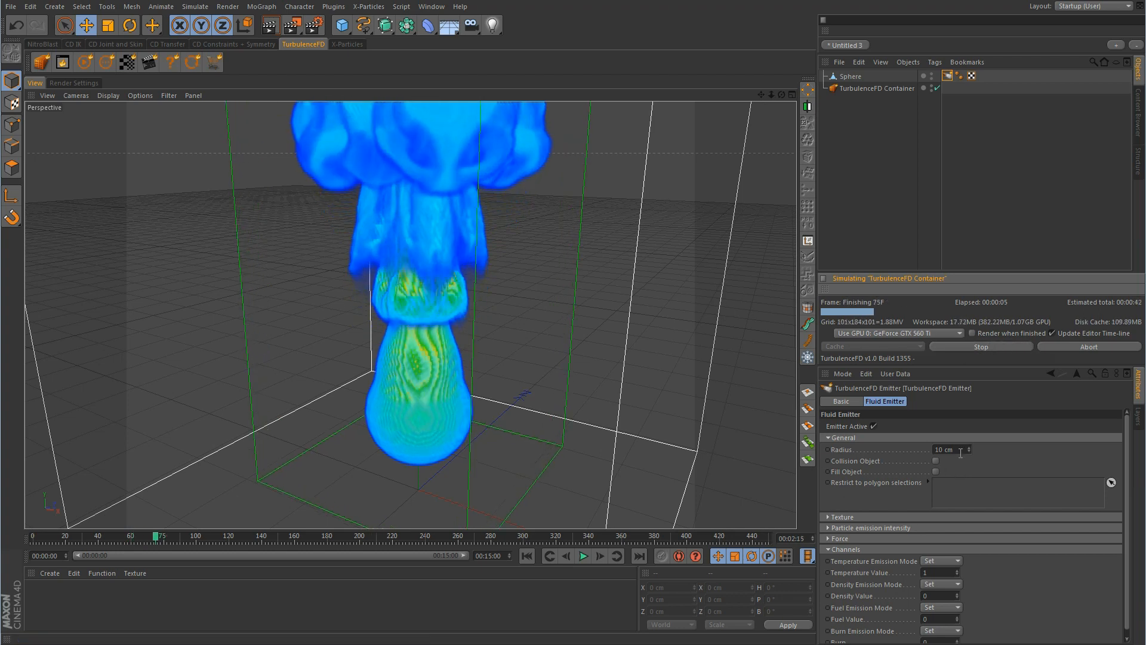
text(35)
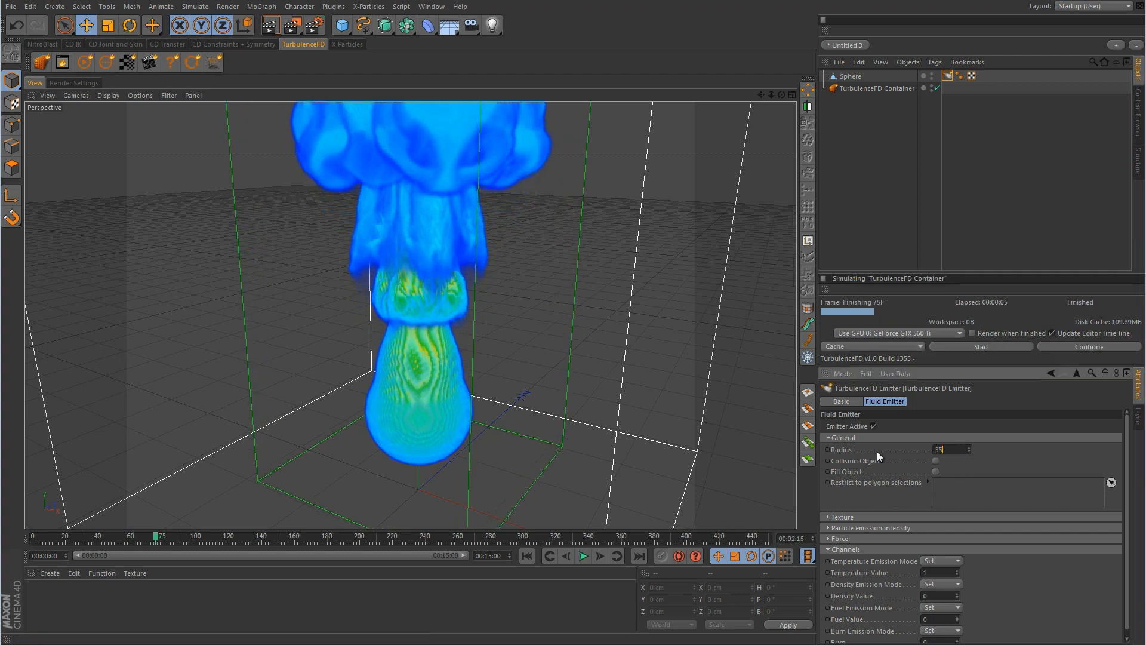
key(Return)
click(988, 346)
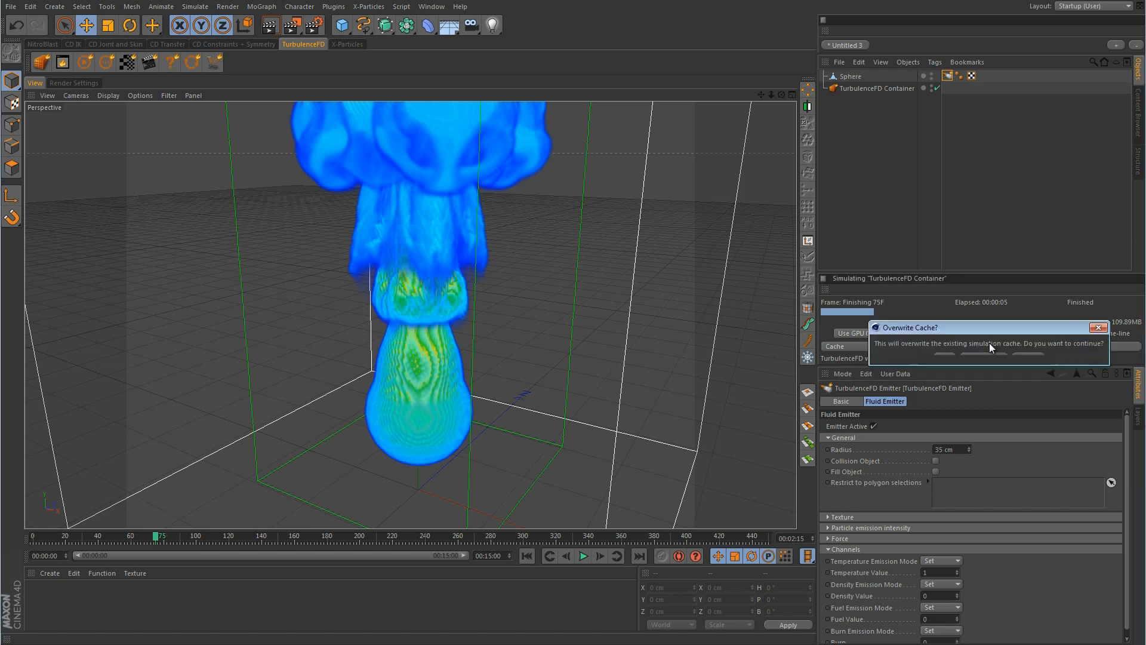
click(948, 361)
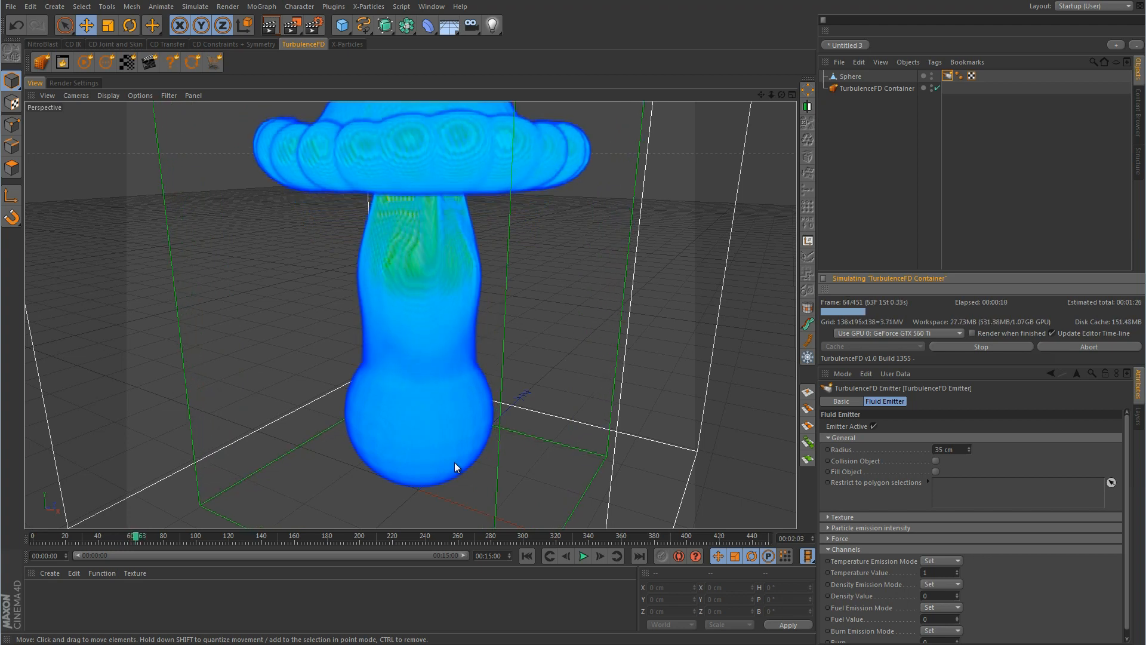
Set the emitter radius back to 1 cm and re-simulate, stopping at frame 76
click(965, 345)
click(954, 449)
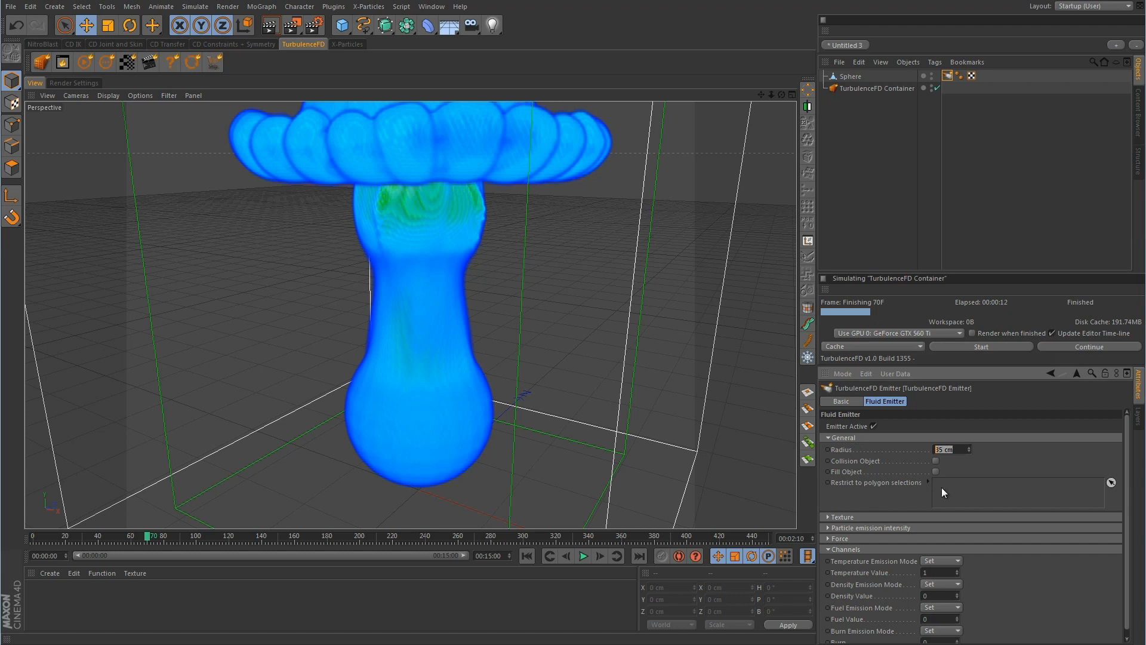
text(1)
key(Return)
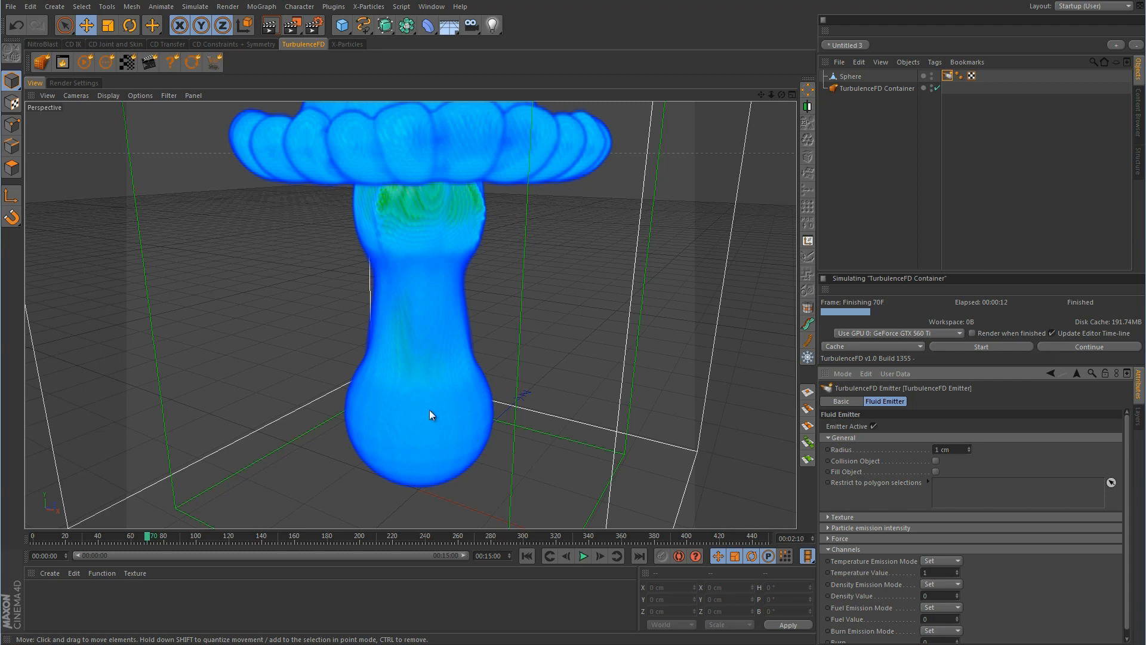
click(998, 347)
click(954, 364)
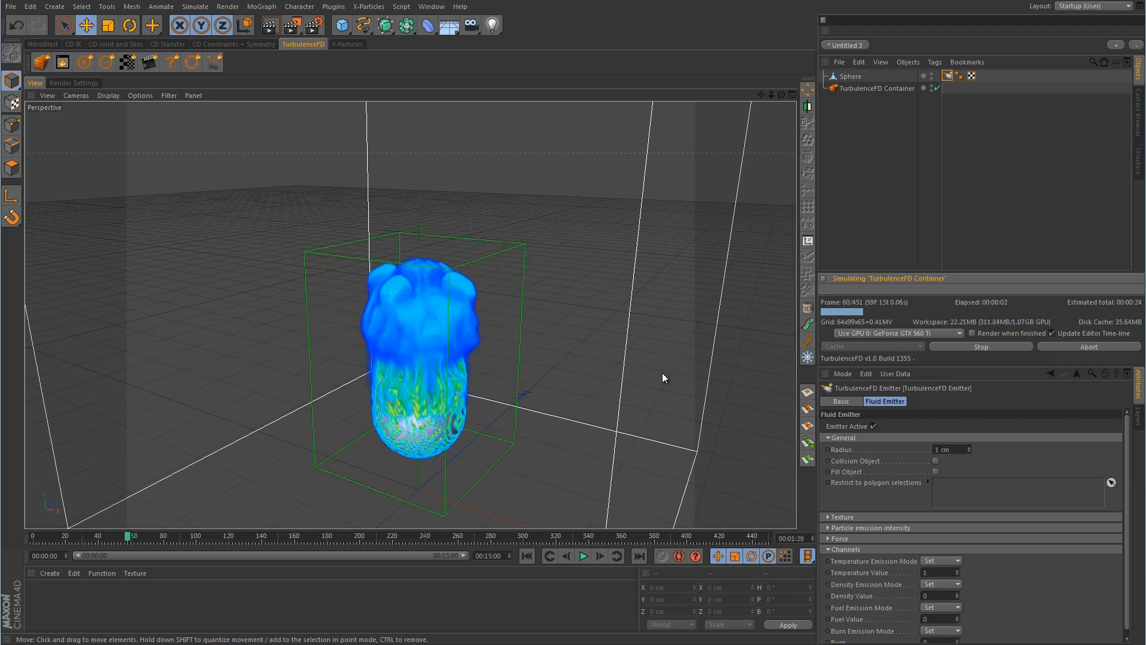
click(974, 347)
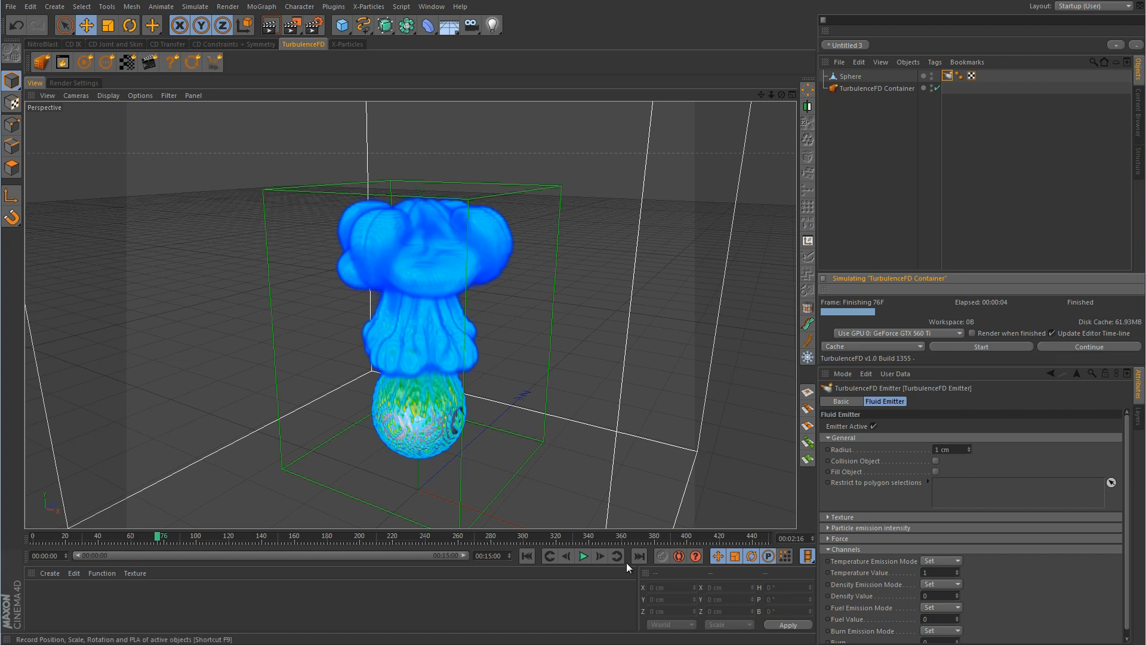
At frame 0, loop-select a ring of the Sphere's polygons and save it as a selection
click(528, 555)
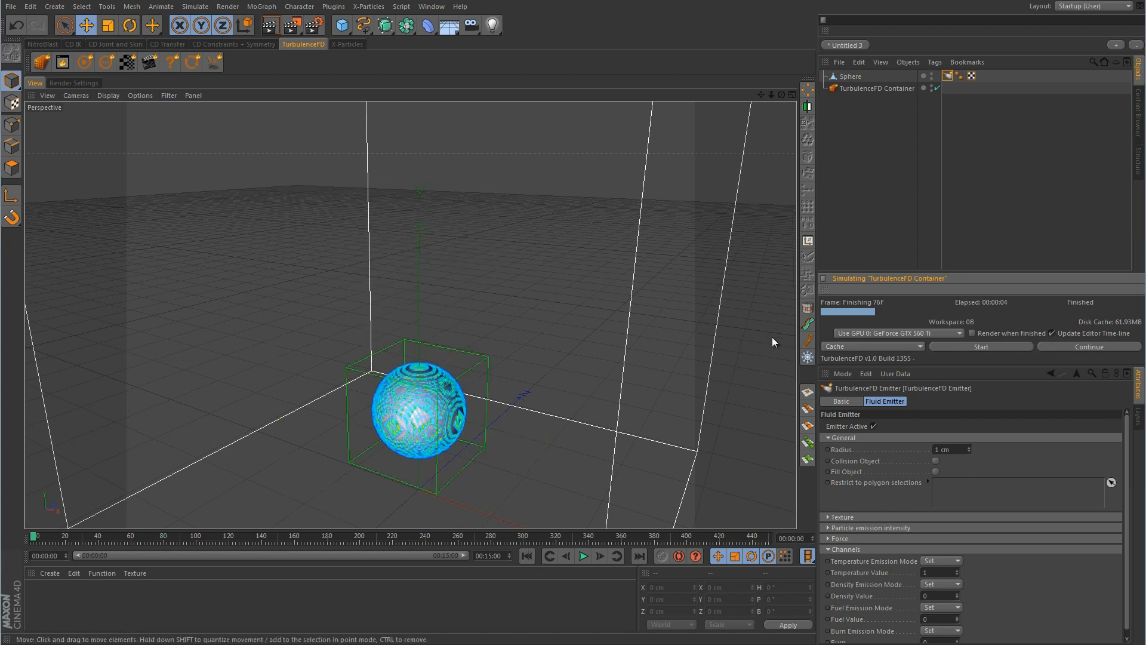
click(854, 77)
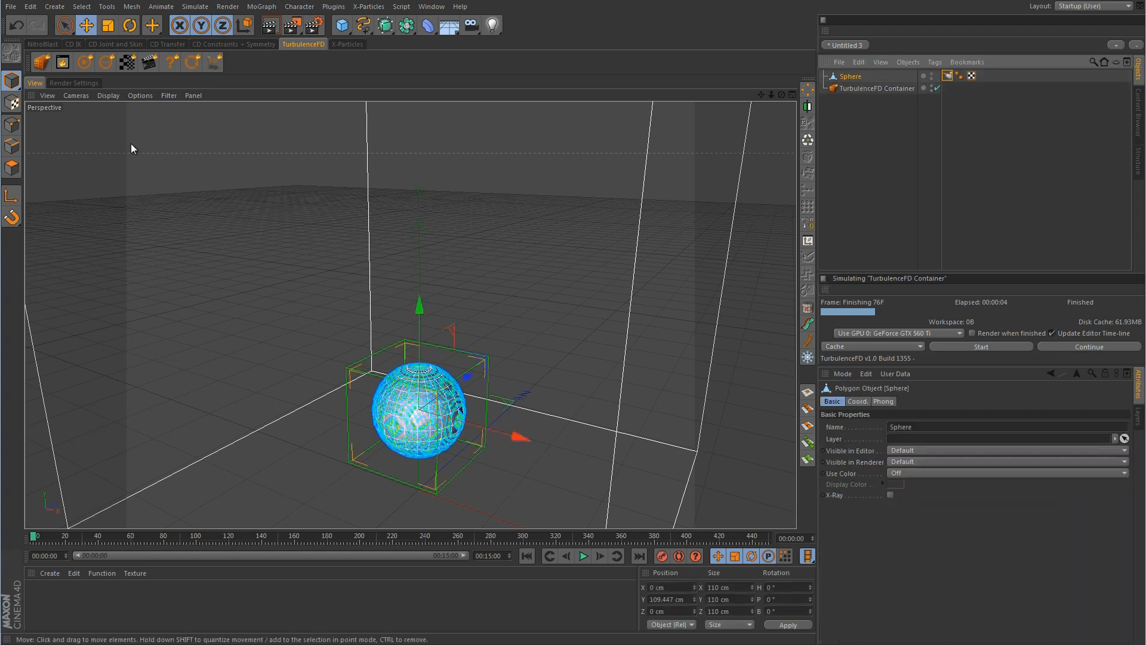
click(13, 163)
drag(65, 25, 88, 46)
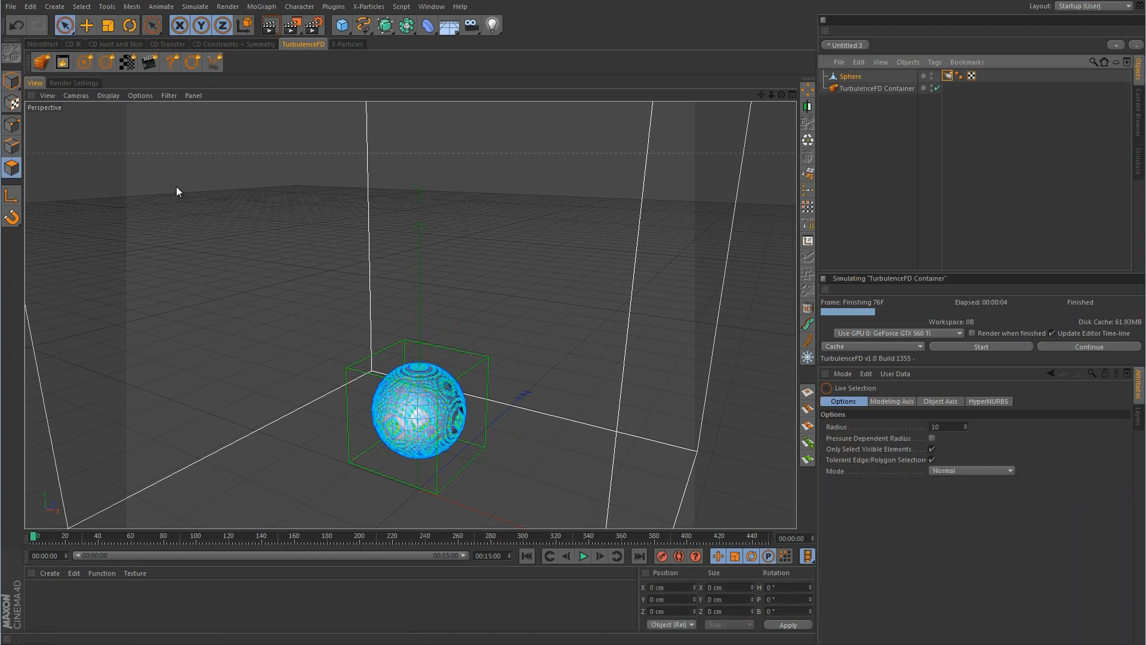
scroll(376, 412, up, 10)
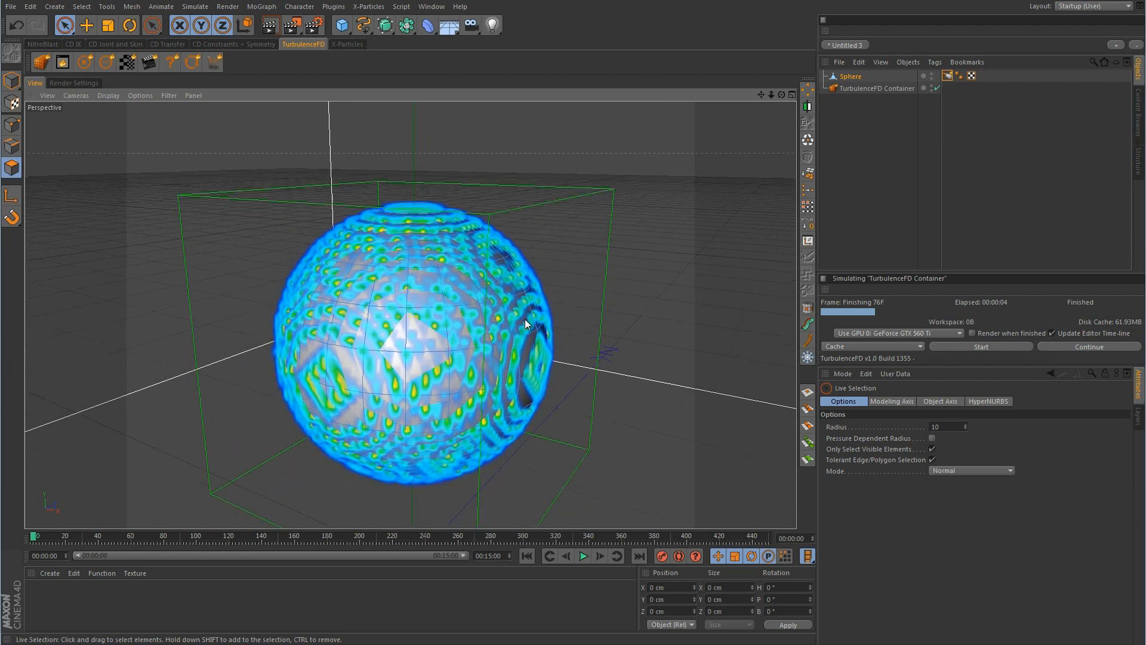
alt+drag(525, 319, 524, 342)
key(u)
key(l)
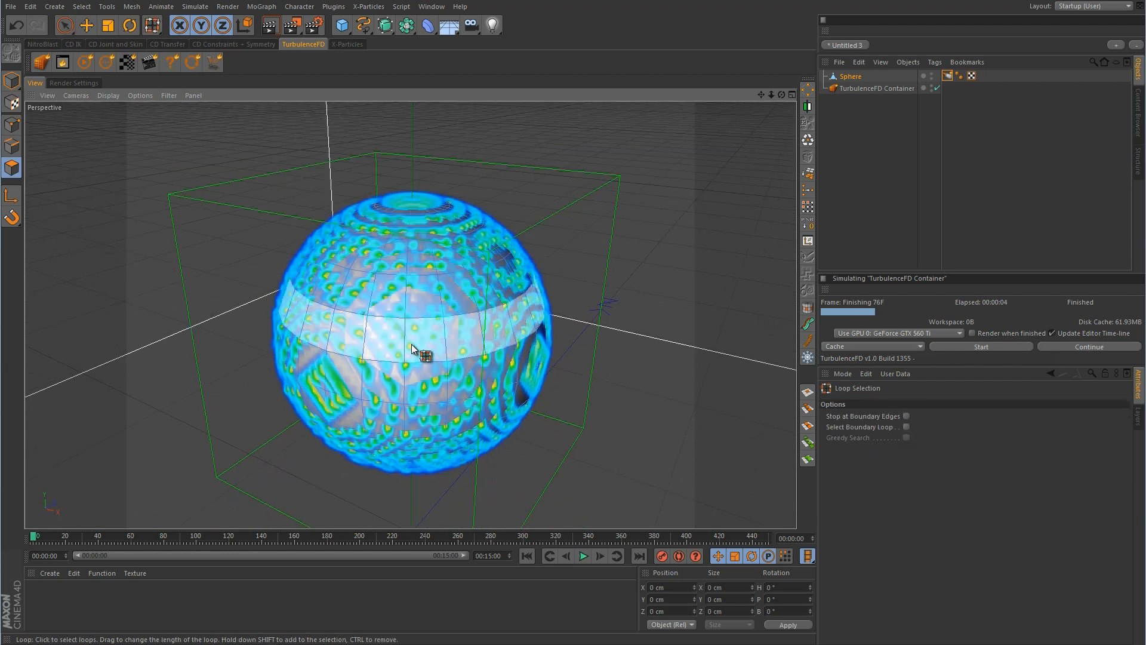
click(412, 345)
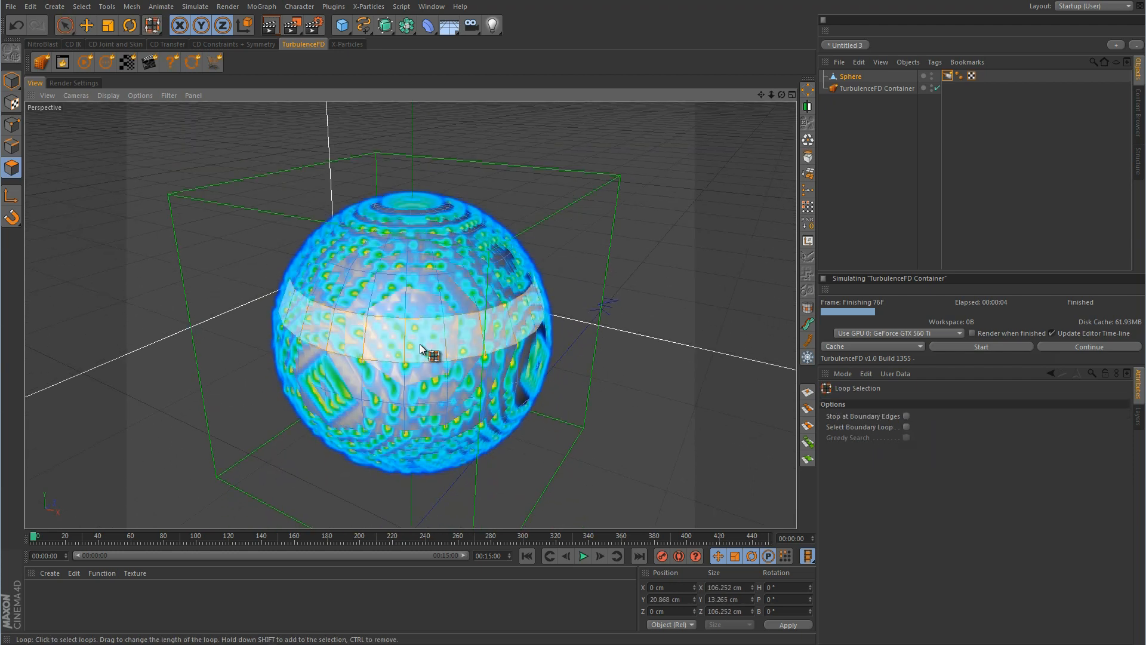
click(809, 207)
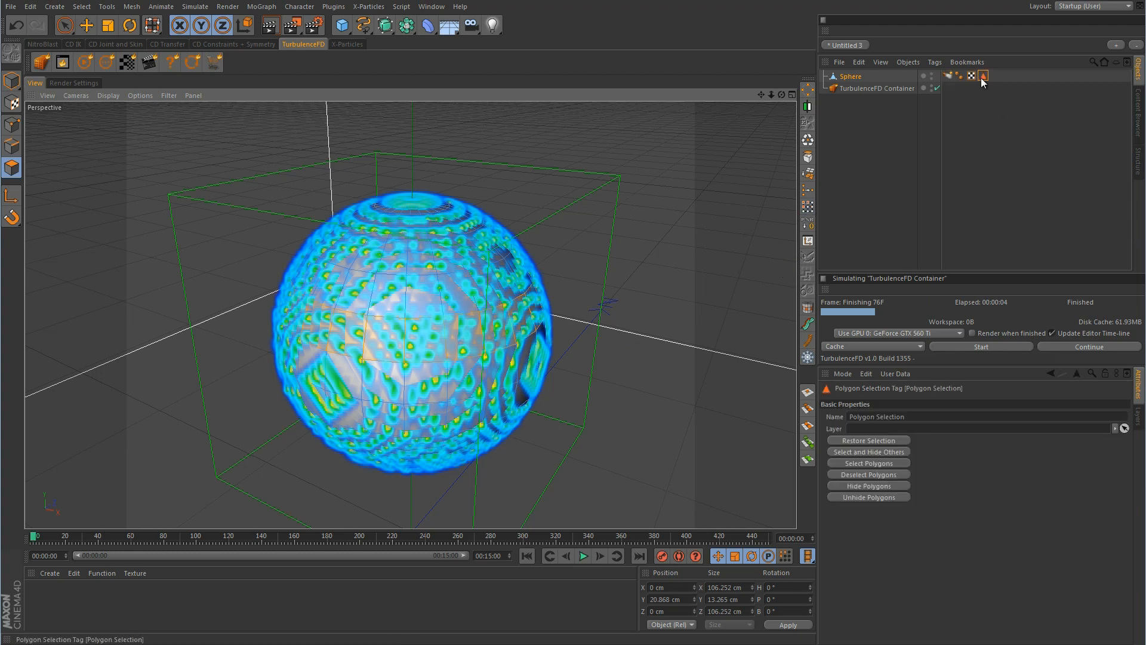
Restrict the fluid emitter to the saved polygon selection
click(948, 76)
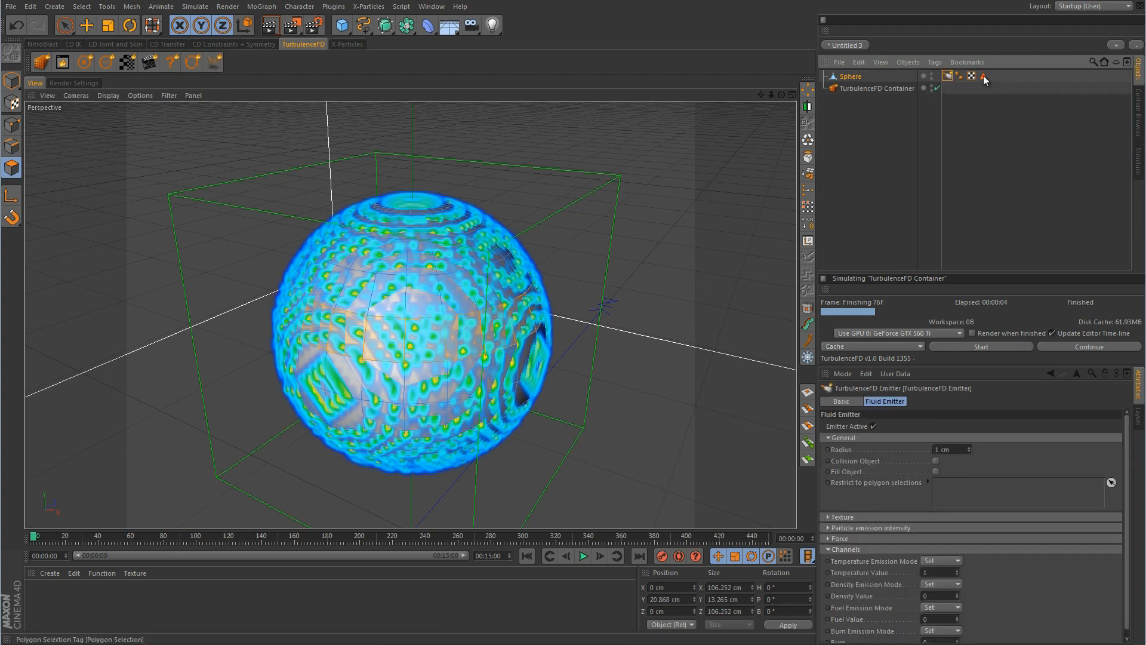
drag(983, 75, 993, 483)
scroll(593, 334, down, 8)
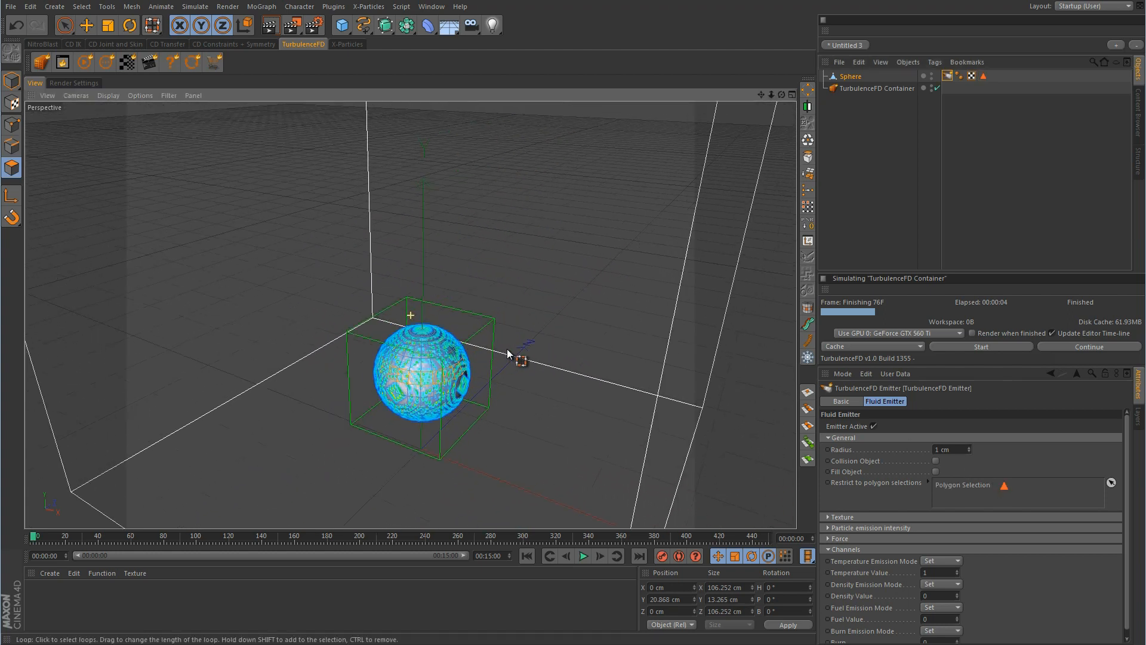
Return to Model mode with the Move tool, deselect the sphere, and restart the simulation
click(11, 81)
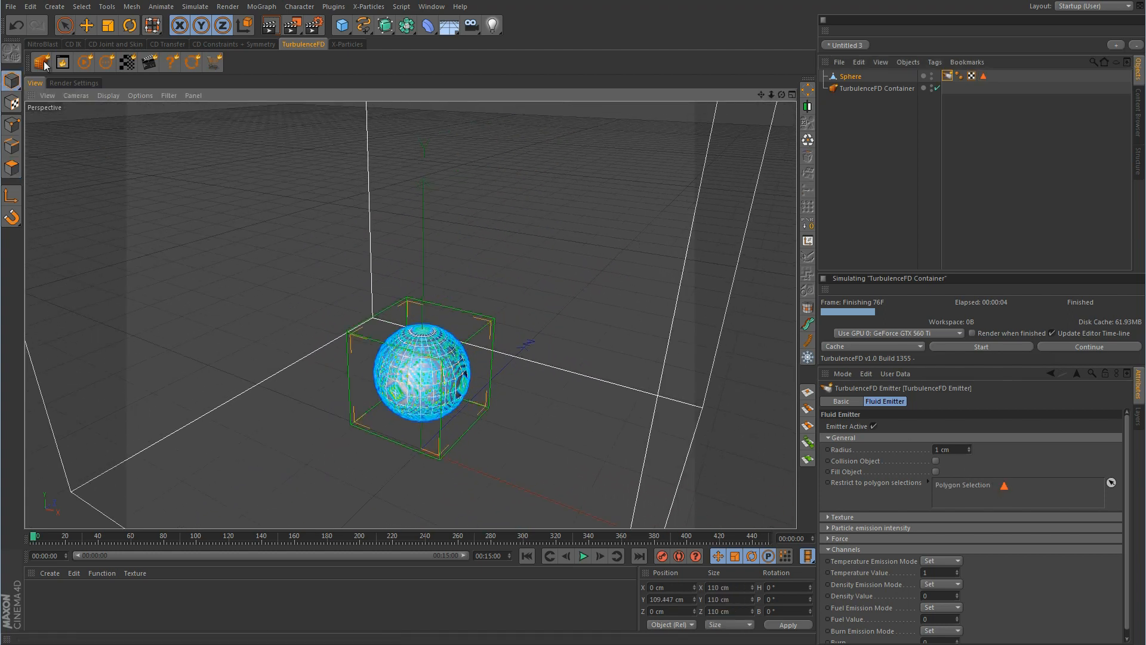
click(86, 26)
click(991, 203)
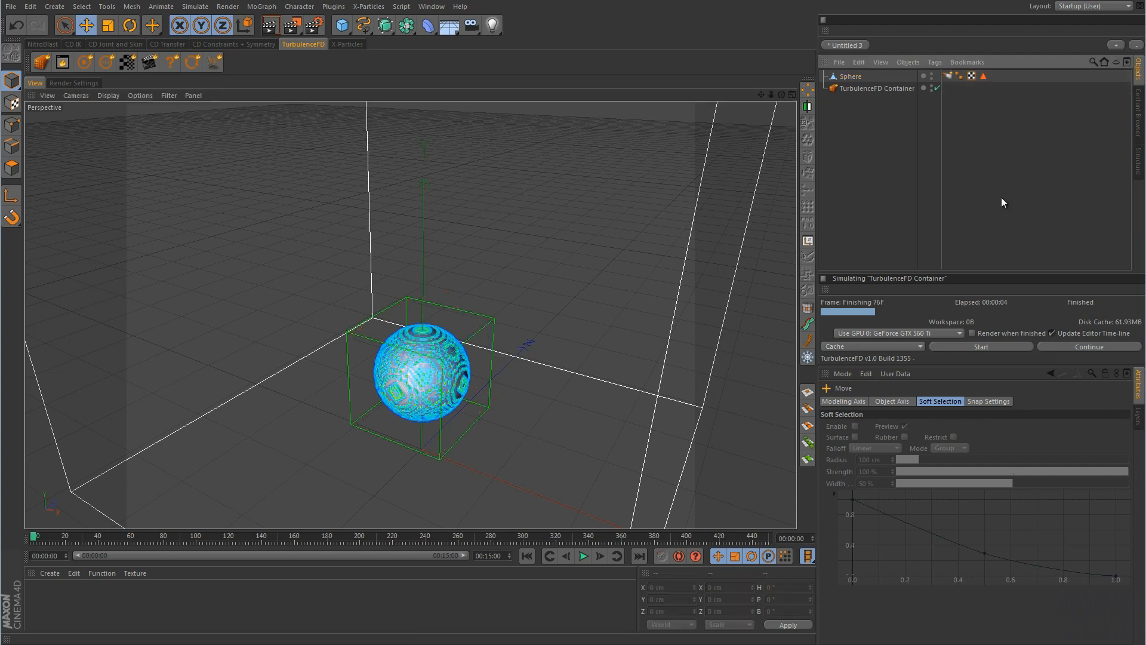
click(1005, 347)
Overwrite the cache, simulate the ring emitter to frame 249, and reopen the emitter settings
click(961, 362)
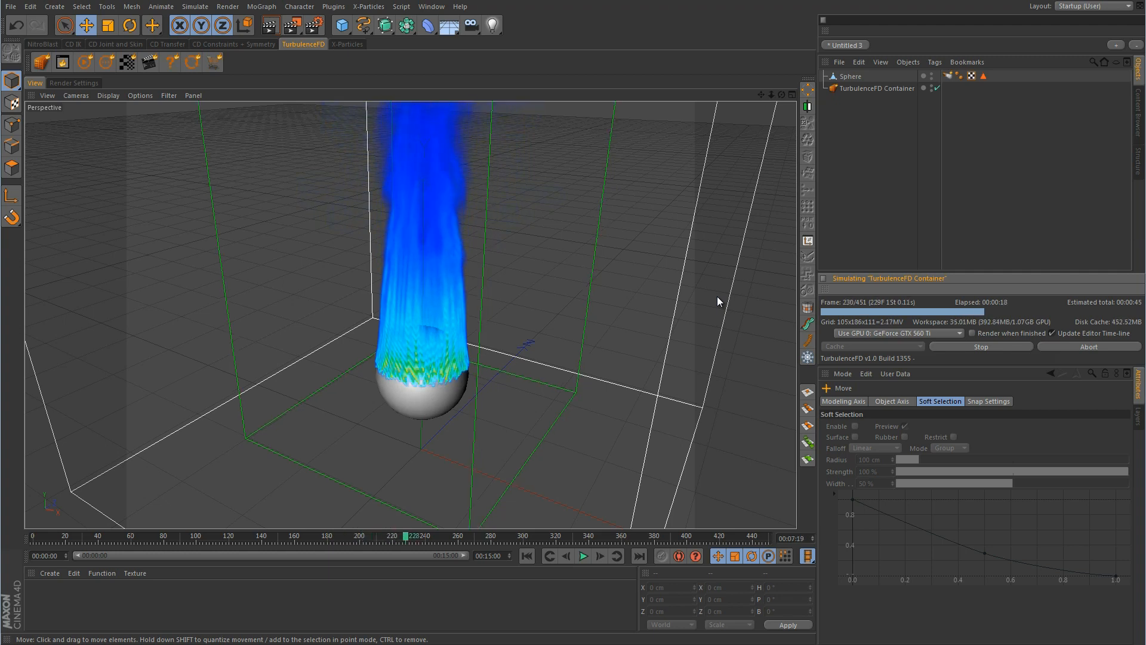
click(981, 347)
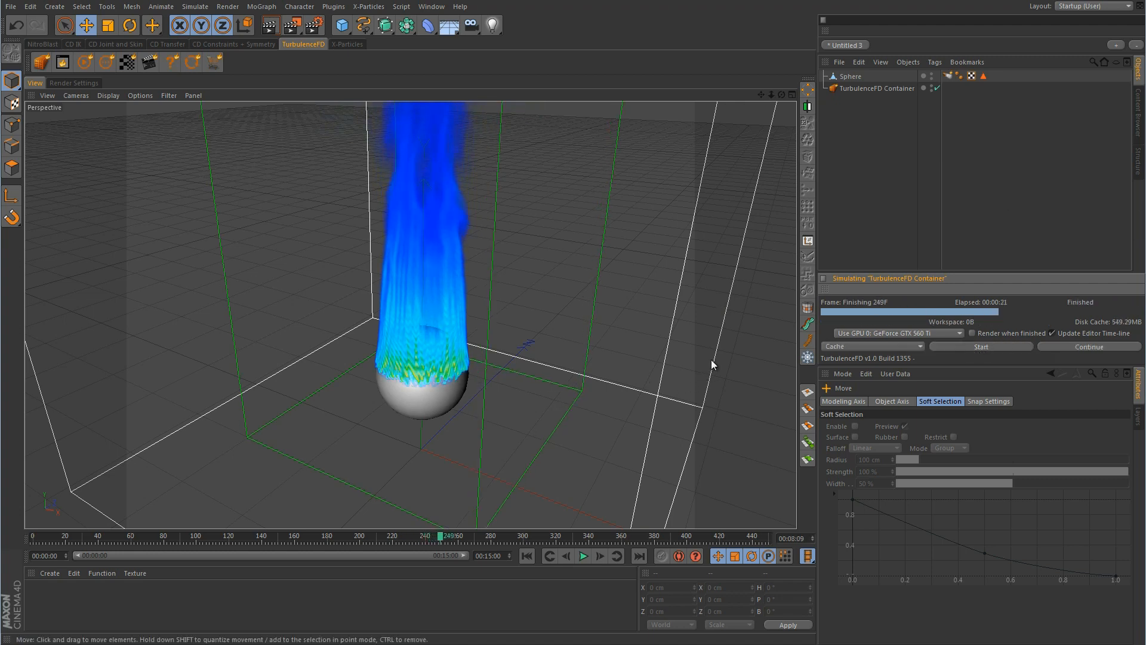
click(948, 76)
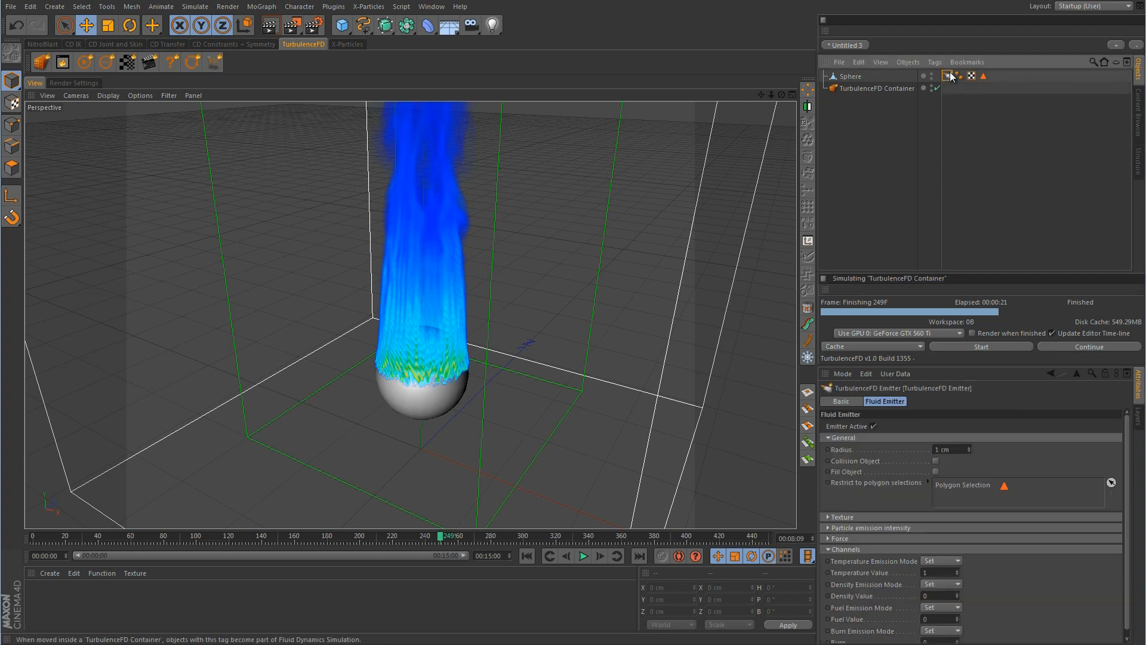
Remove the Polygon Selection restriction from the emitter's texture settings
click(825, 514)
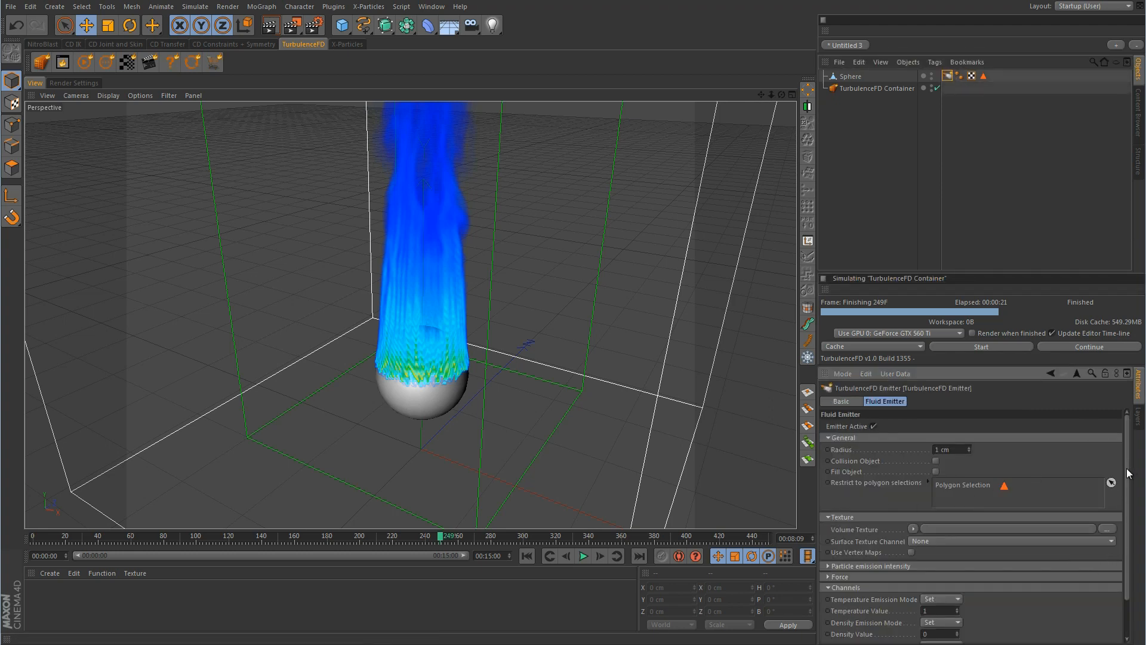
scroll(1129, 507, down, 1)
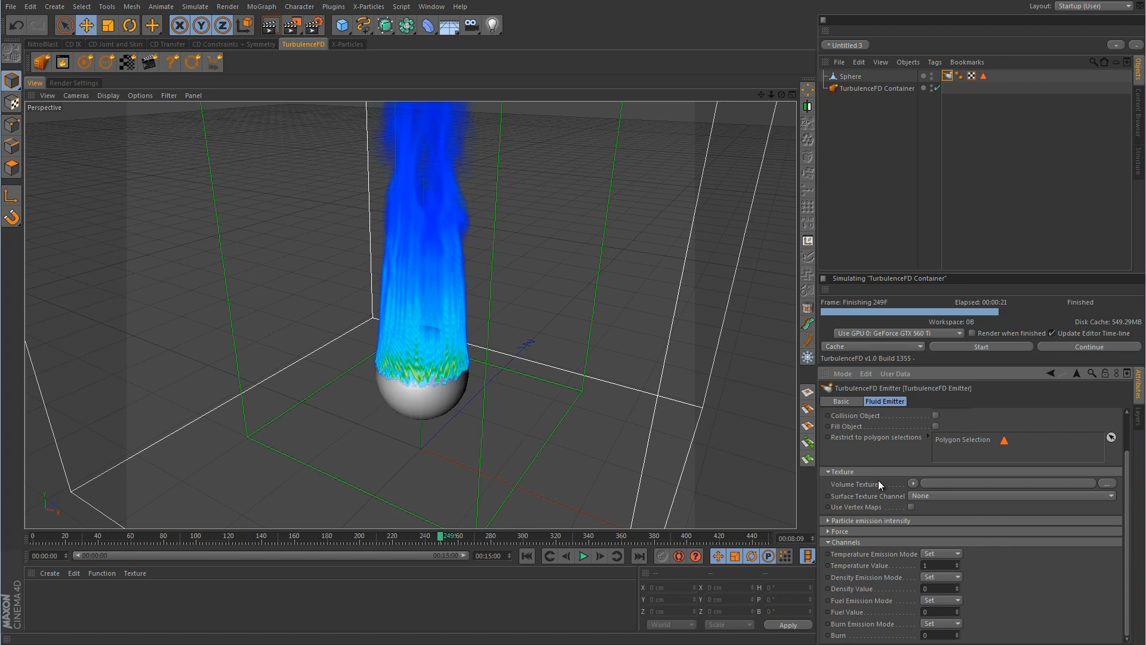
right_click(984, 445)
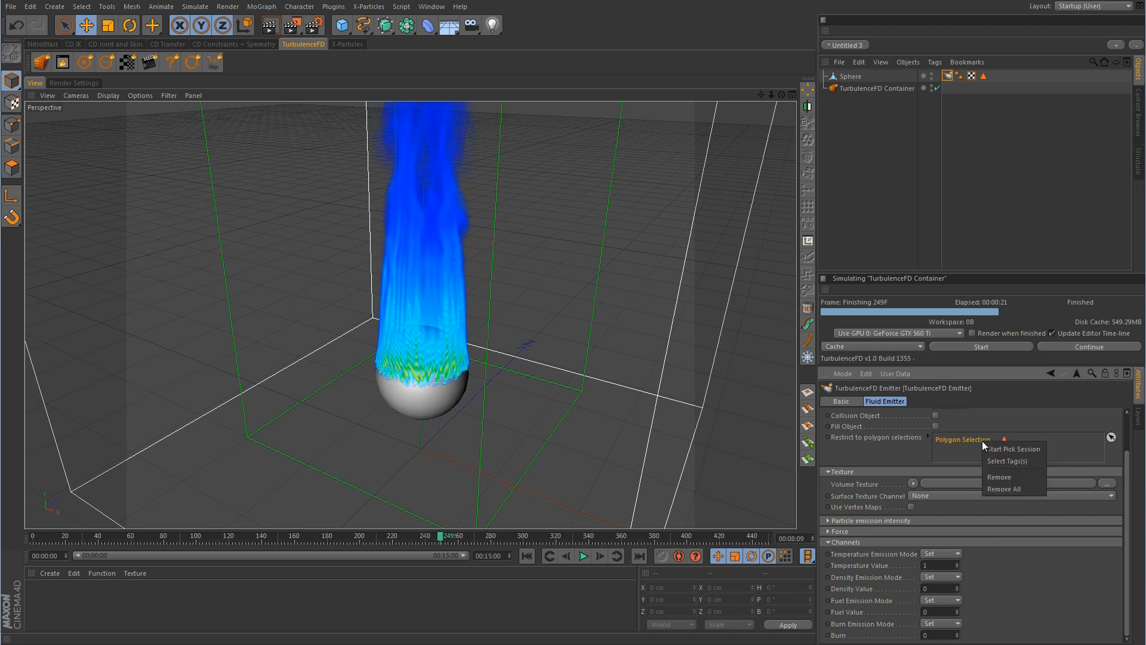
click(999, 478)
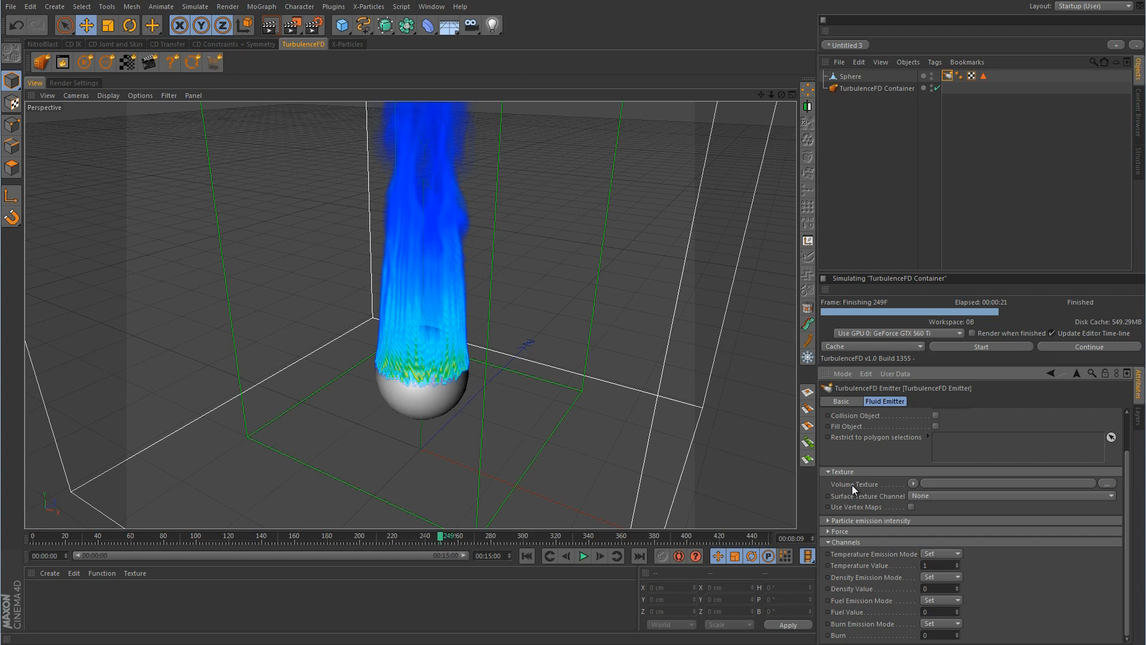
Load a Noise shader as the Volume Texture with noise type Fire, then rerun the simulation
click(913, 484)
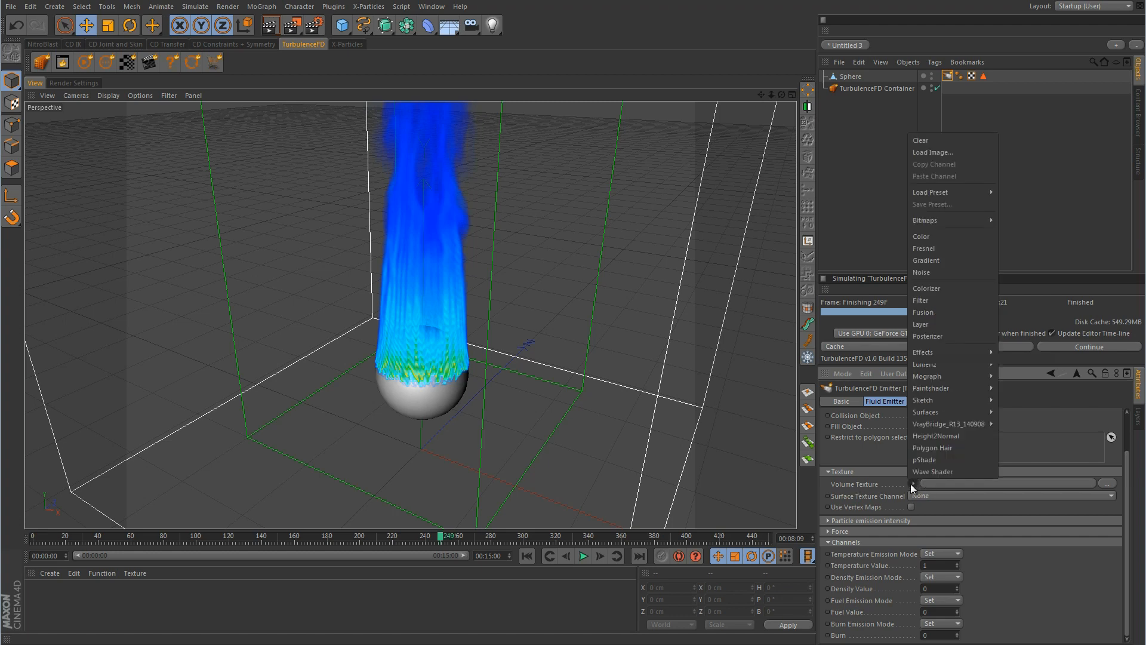
click(940, 272)
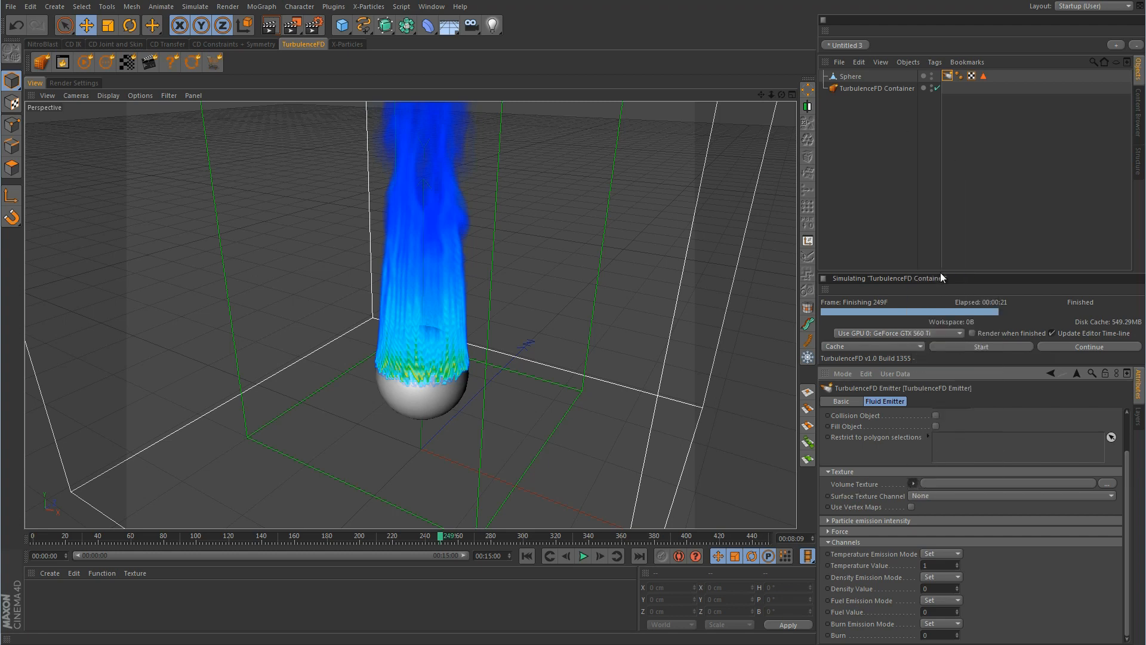
click(983, 484)
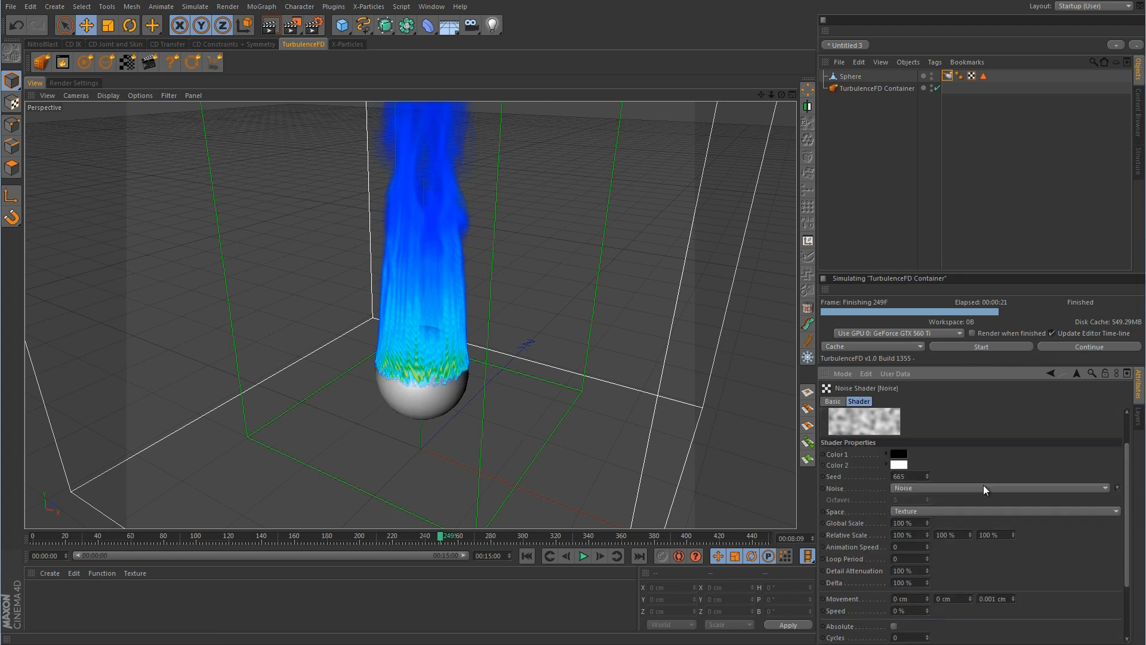
click(929, 488)
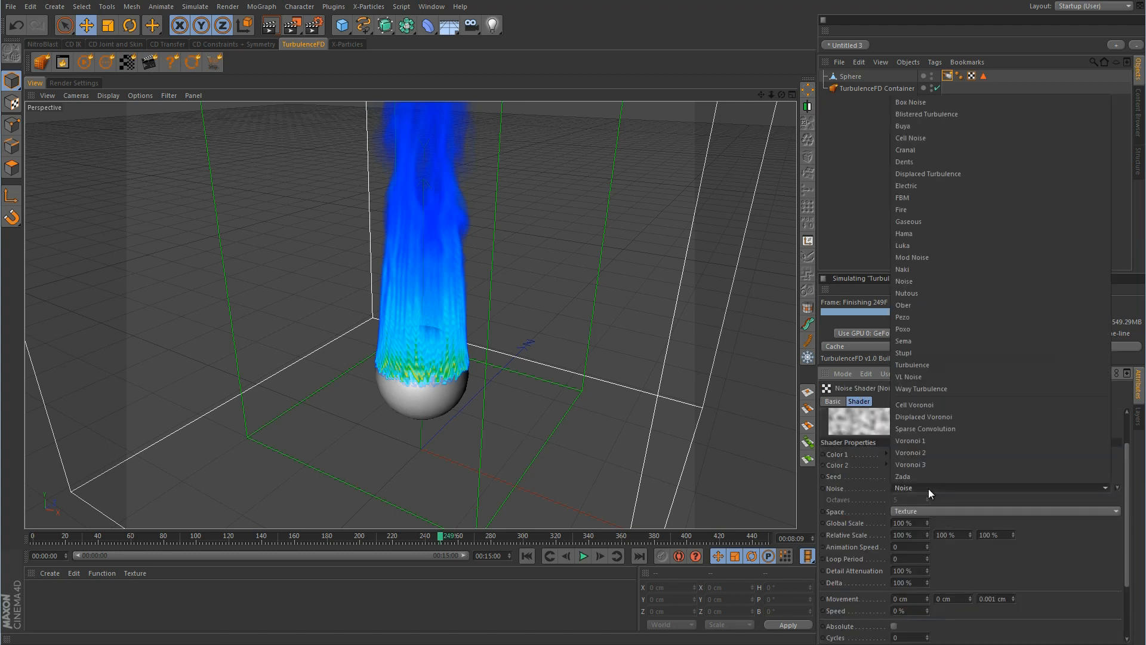
click(925, 105)
key(Down)
key(Down)
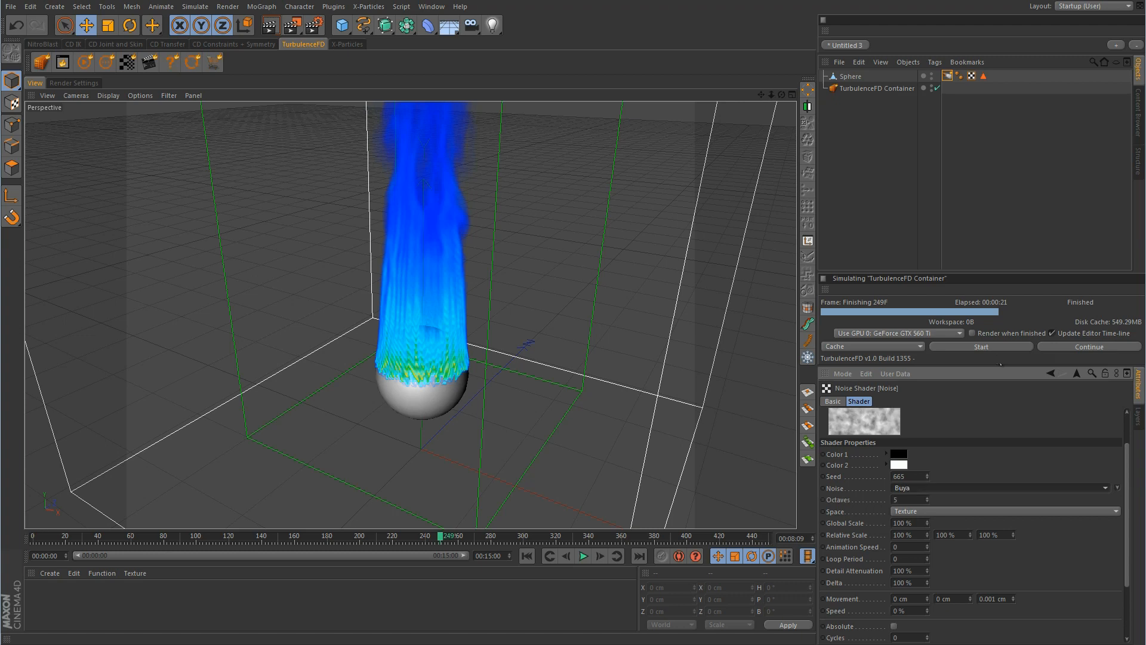
key(Down)
key(Down)
key(Down)
key(Down)
key(Down)
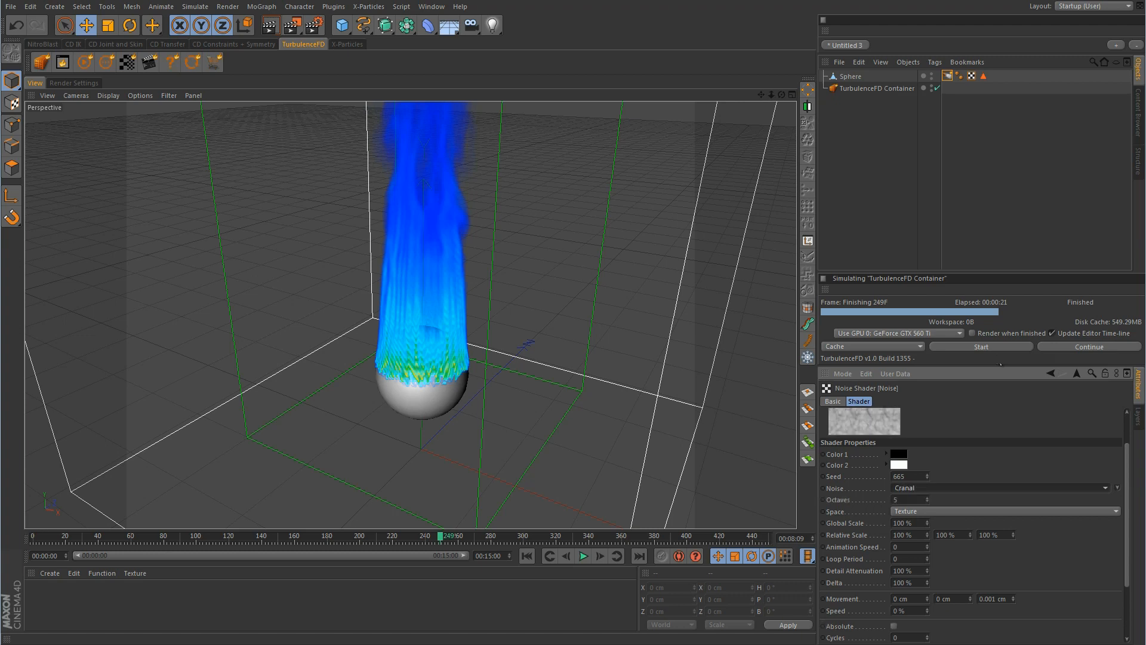
key(Down)
key(Down)
key(Down)
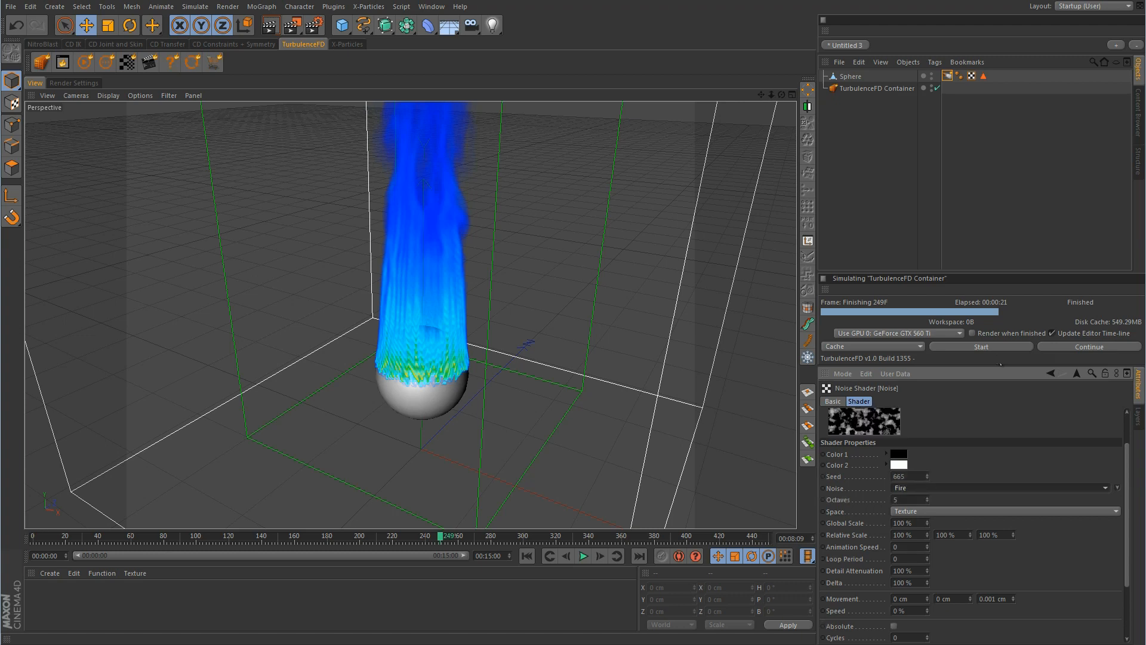
key(Up)
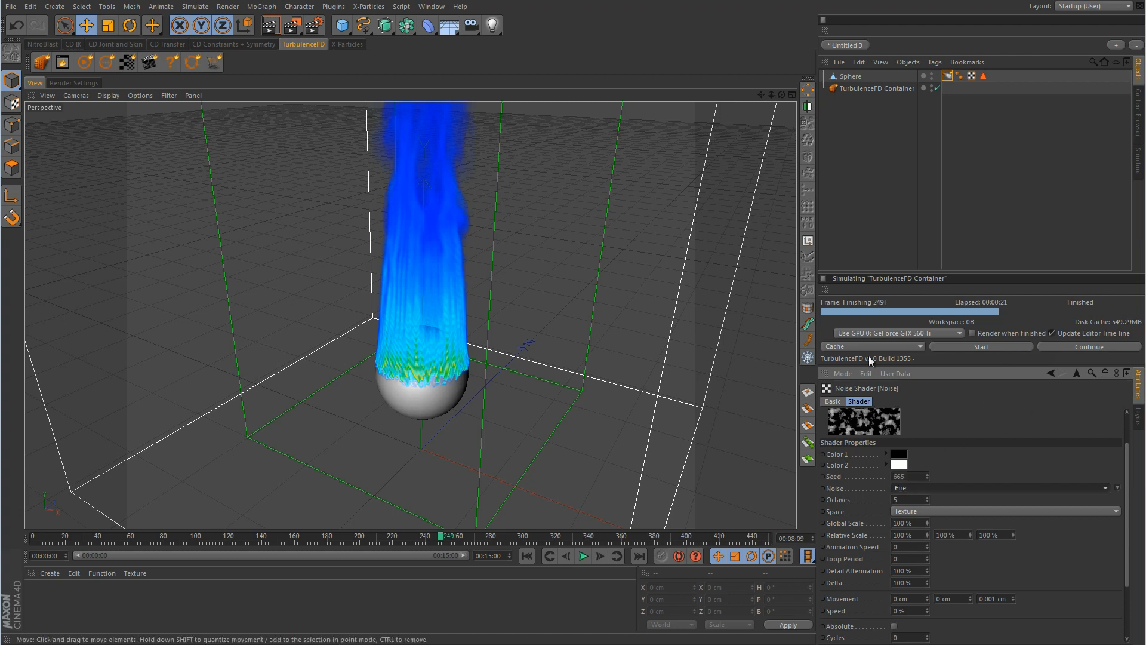
click(972, 346)
Simulate to frame 174, then set the noise Animation Speed to 0.5
click(927, 362)
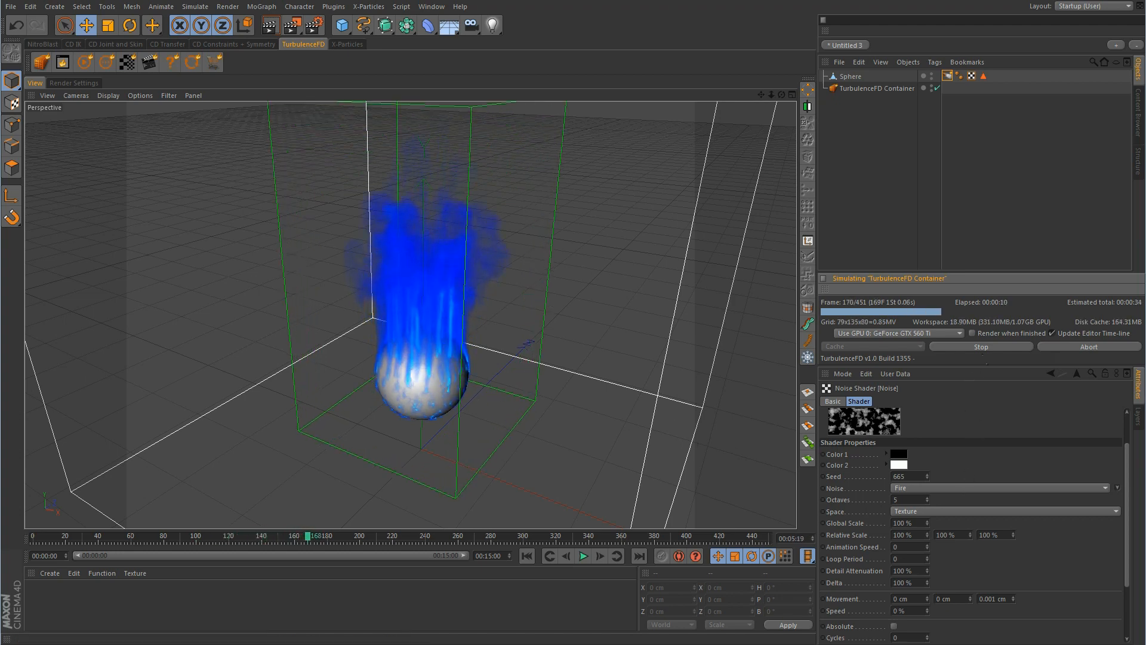
click(986, 347)
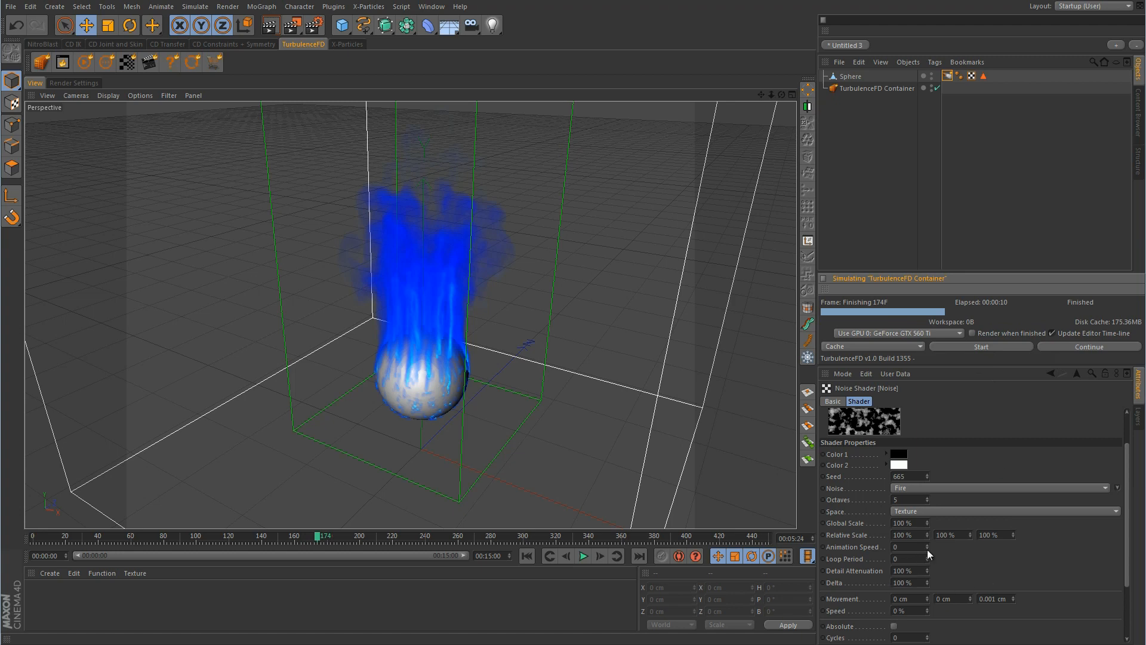
drag(926, 549, 929, 542)
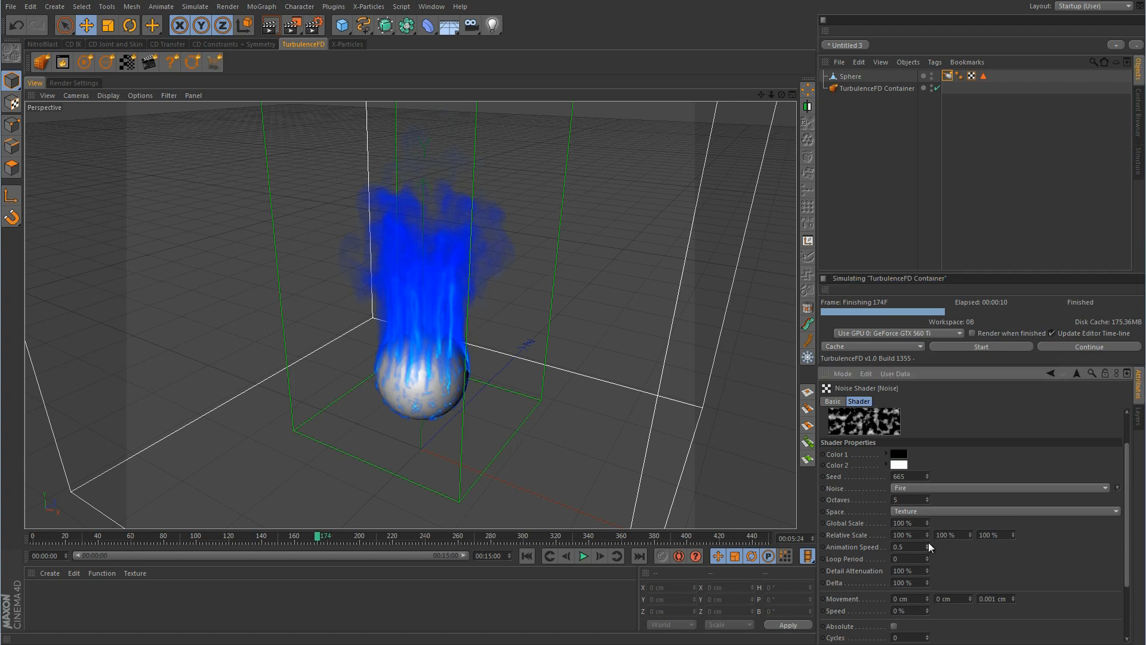
Toggle Animate on the noise preview and restart the simulation, overwriting the cache
right_click(883, 417)
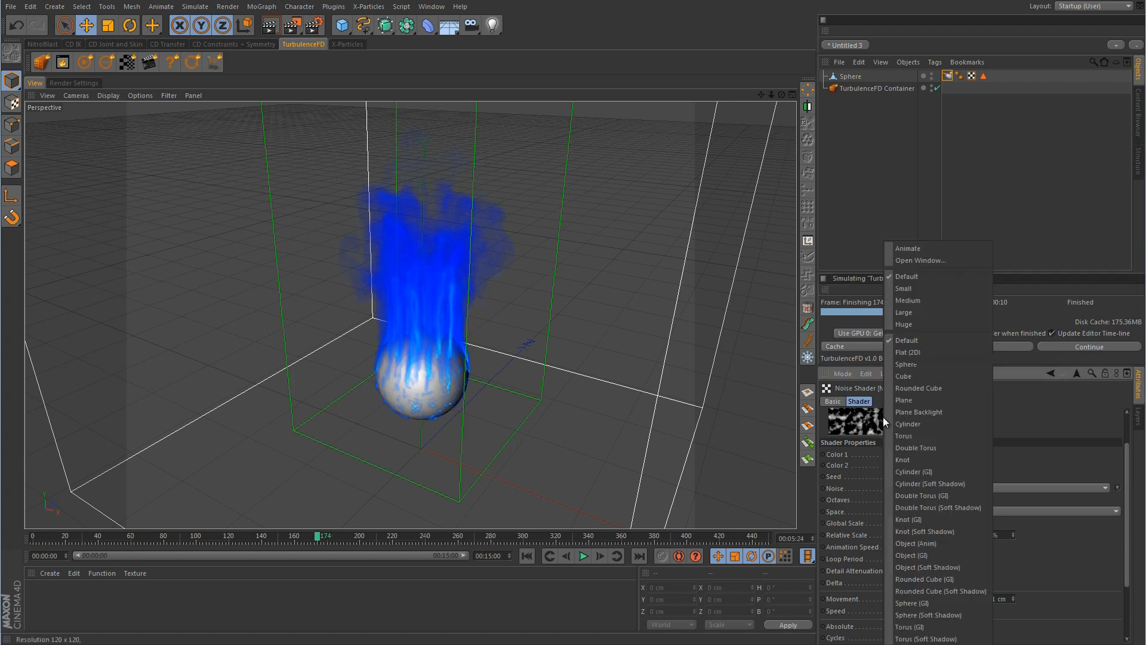
click(915, 249)
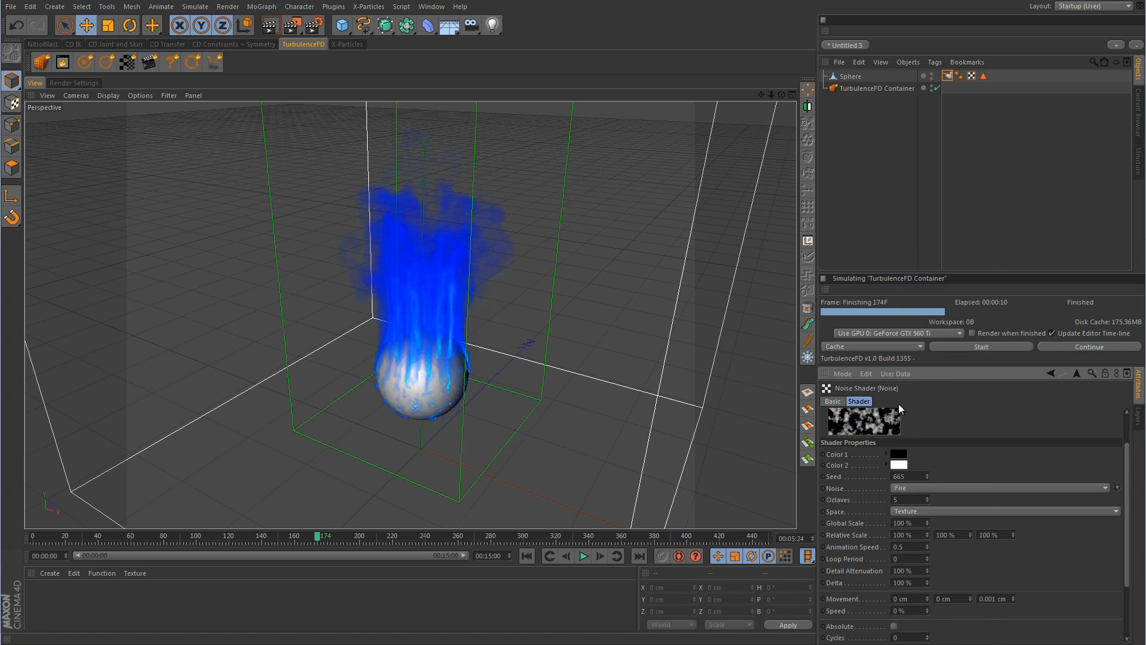
right_click(887, 418)
click(915, 254)
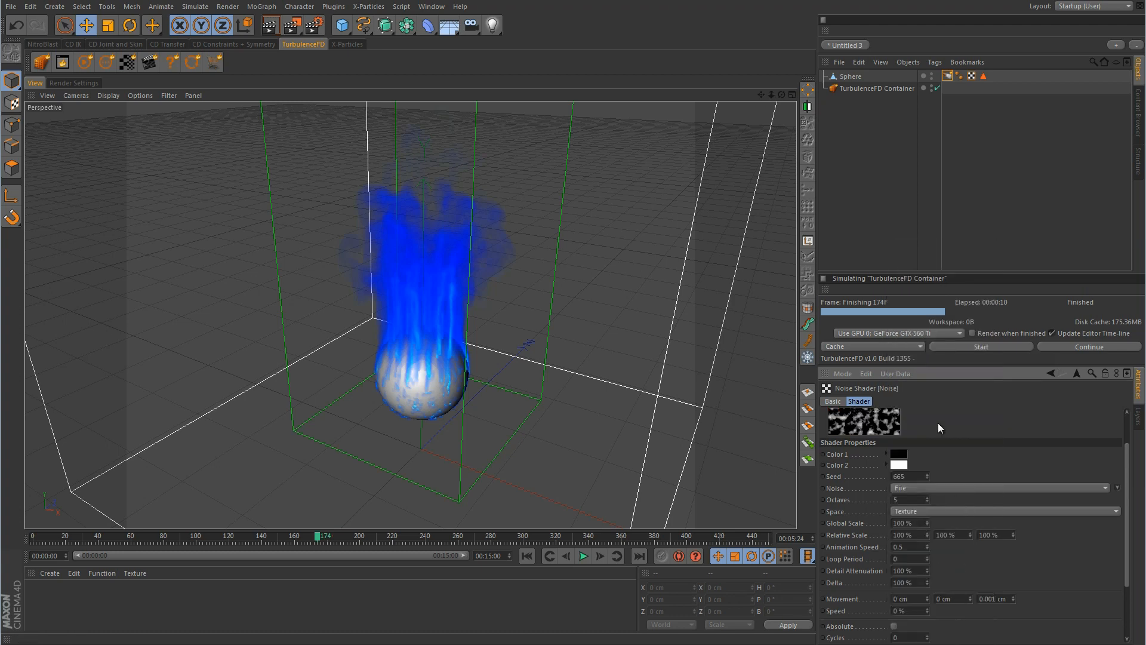
click(979, 348)
click(935, 364)
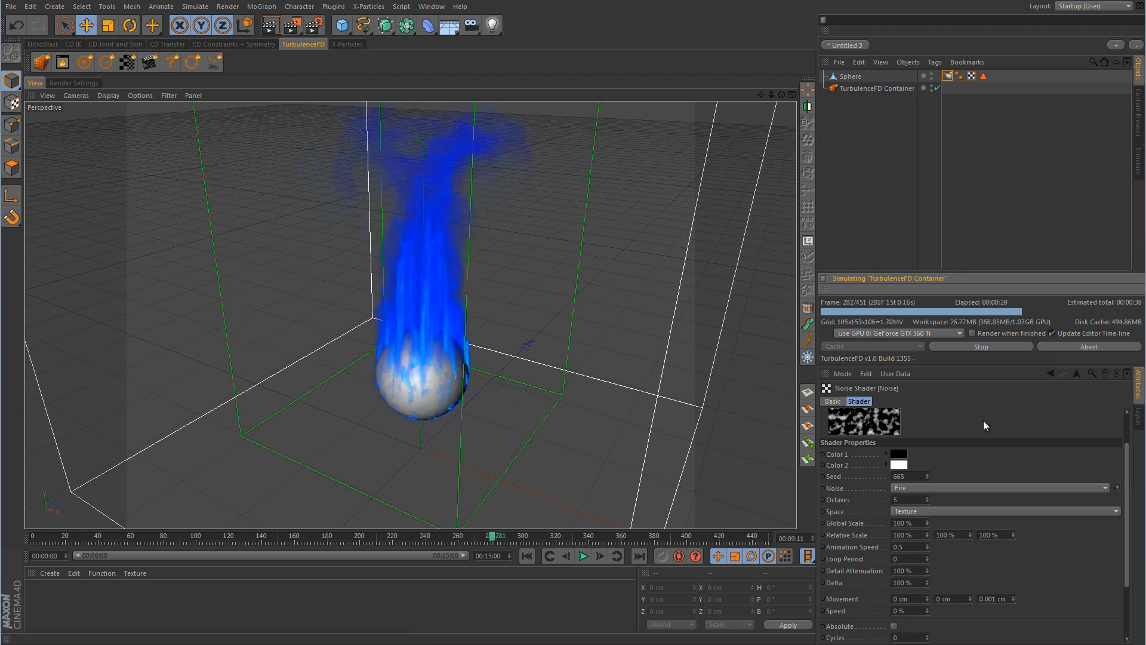
Stop the Fire-noise simulation at frame 289 and scrub back to frame 0 to replay it
click(998, 347)
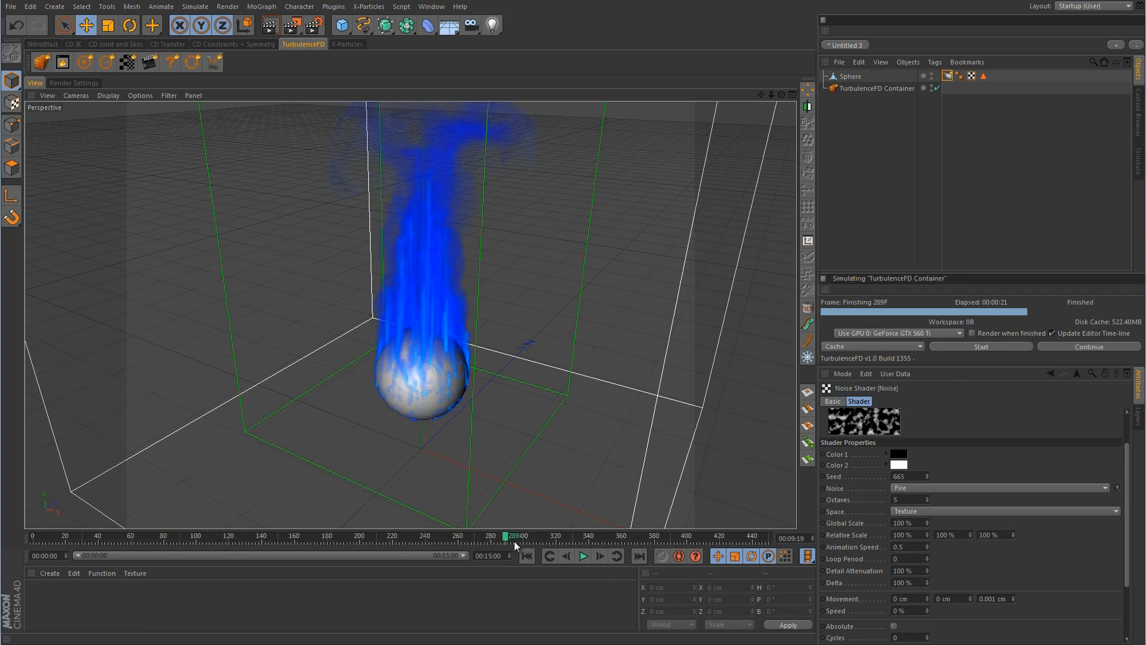
drag(504, 541, 365, 540)
mouse_move(281, 540)
mouse_down()
mouse_move(36, 540)
mouse_move(462, 540)
mouse_move(33, 540)
mouse_up()
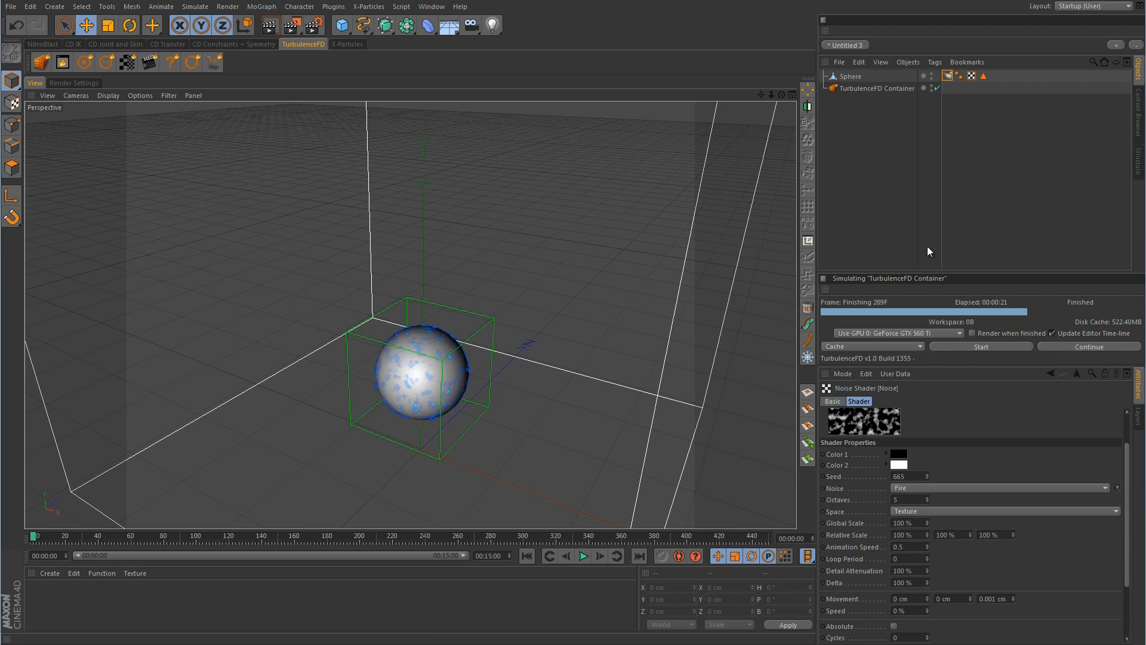
click(947, 76)
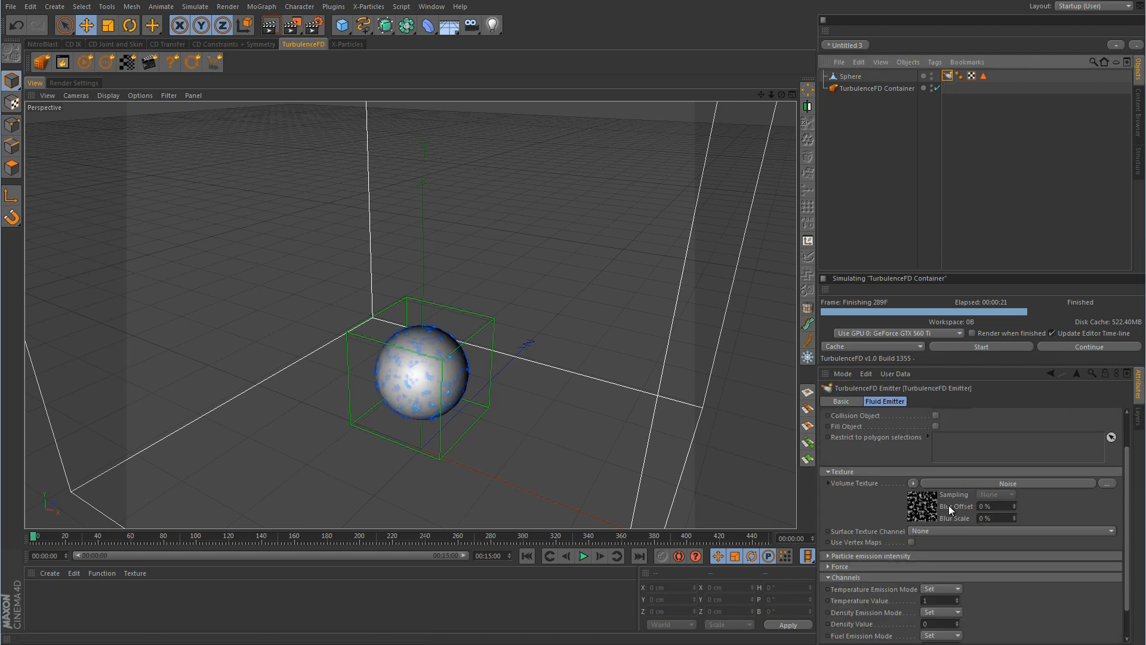
click(913, 484)
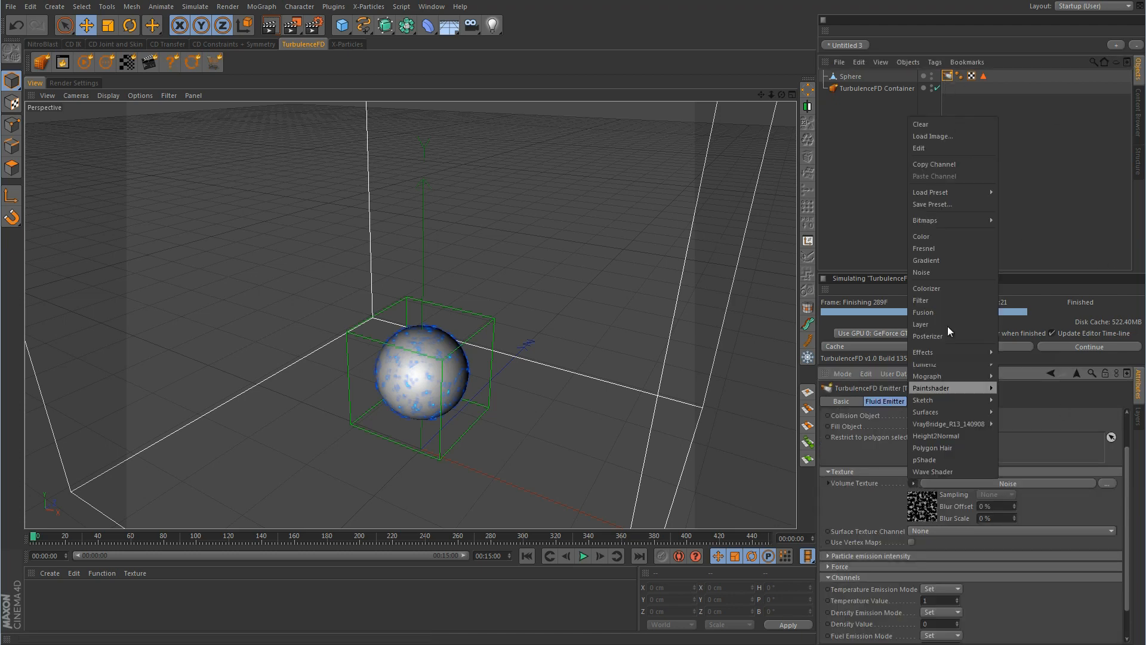
click(927, 124)
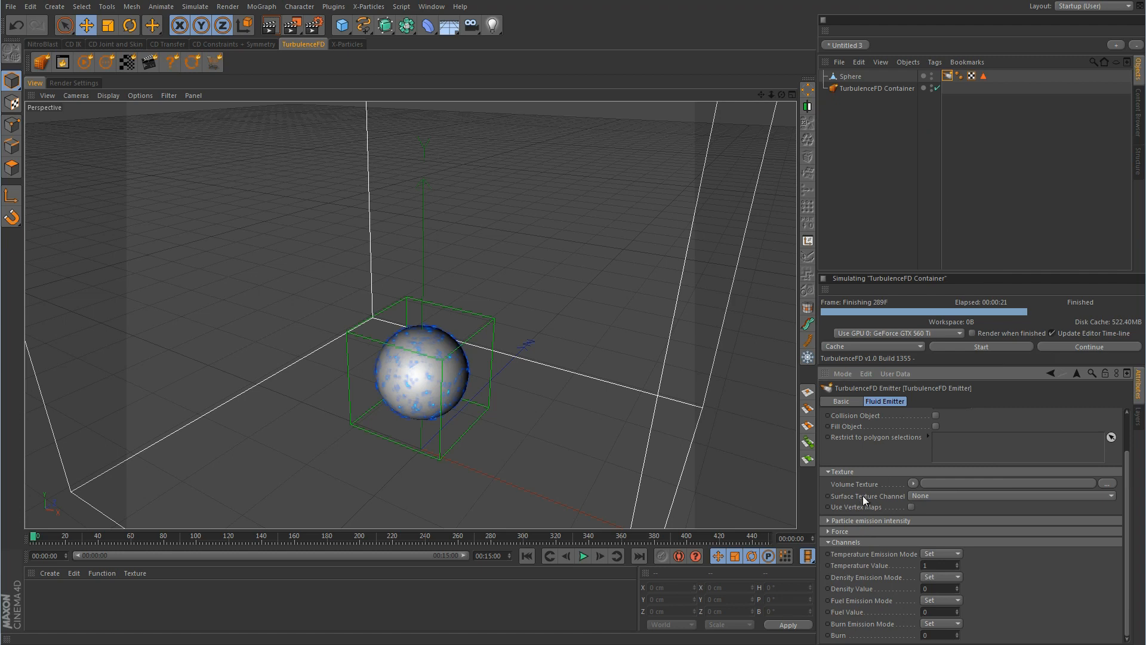
click(913, 483)
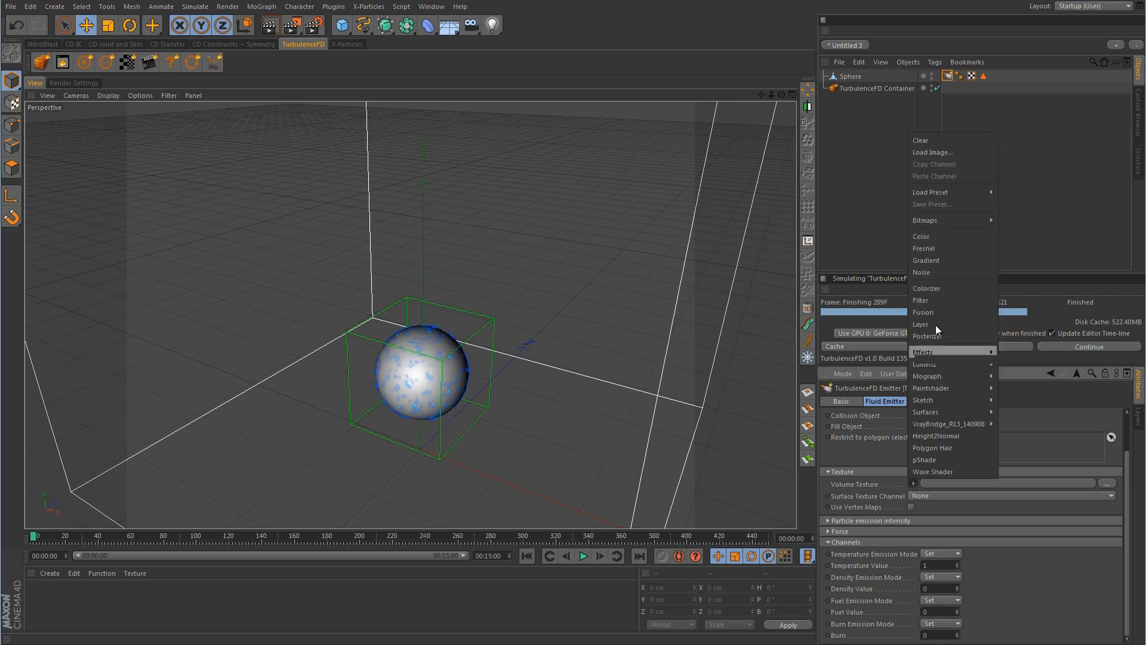
click(923, 273)
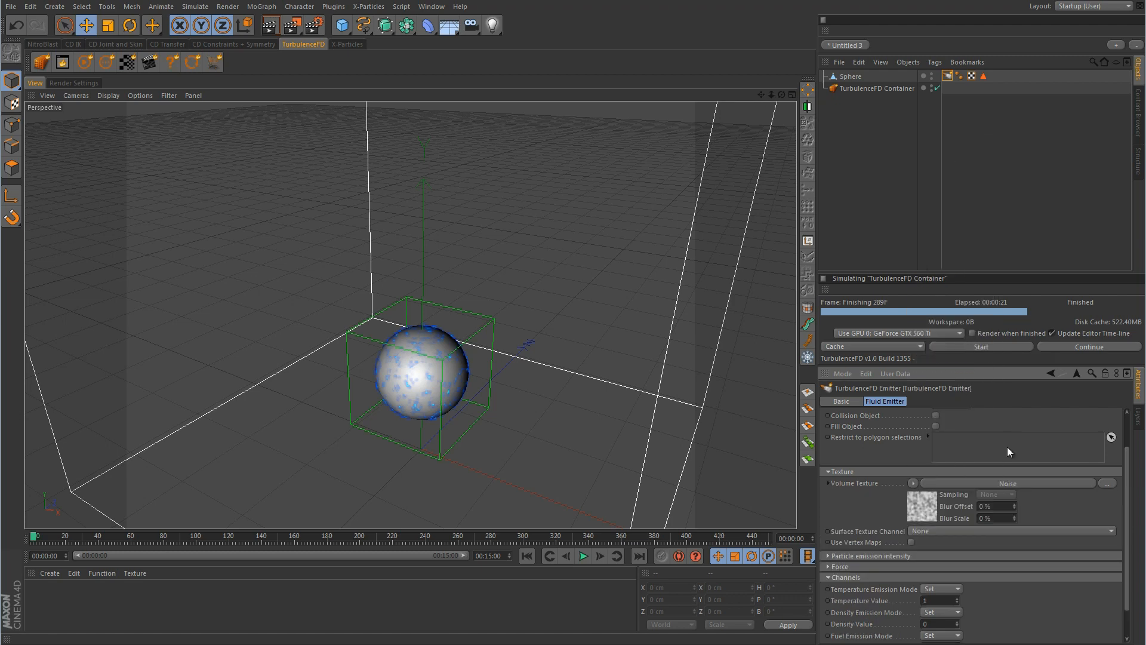
click(950, 483)
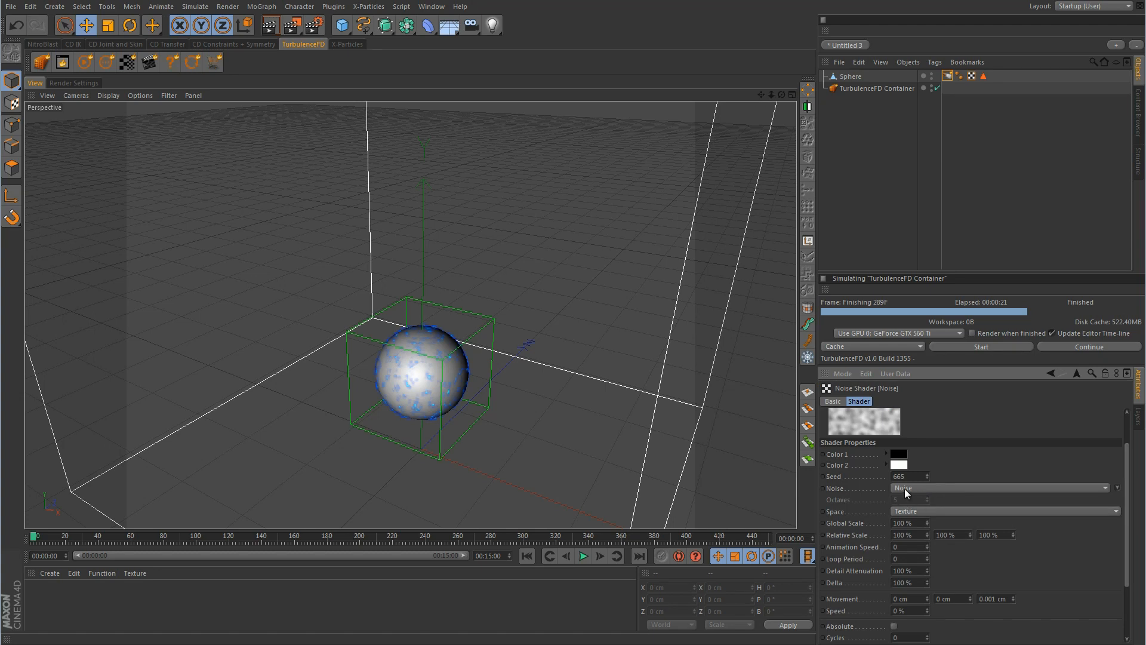
click(905, 490)
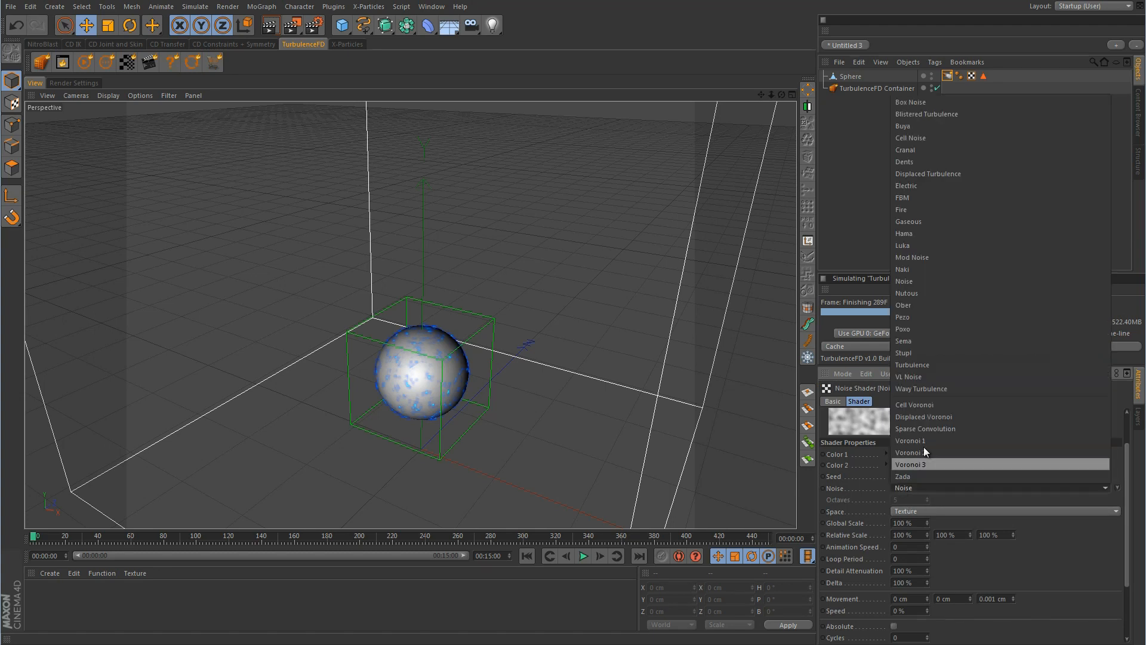
click(858, 240)
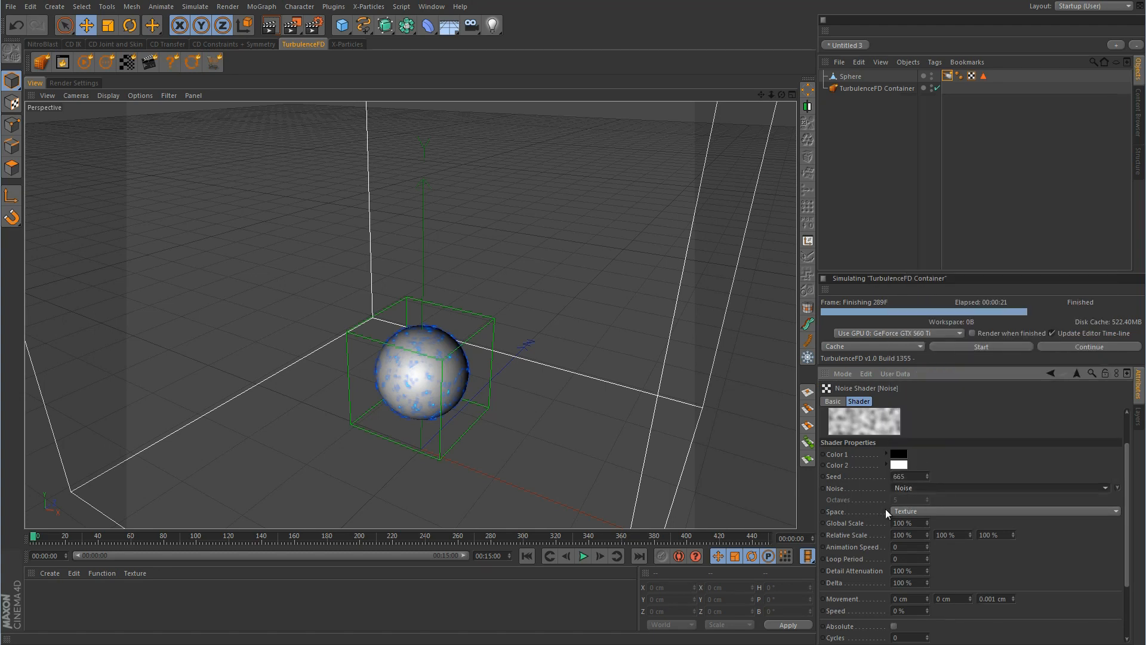
click(947, 78)
click(914, 484)
click(920, 126)
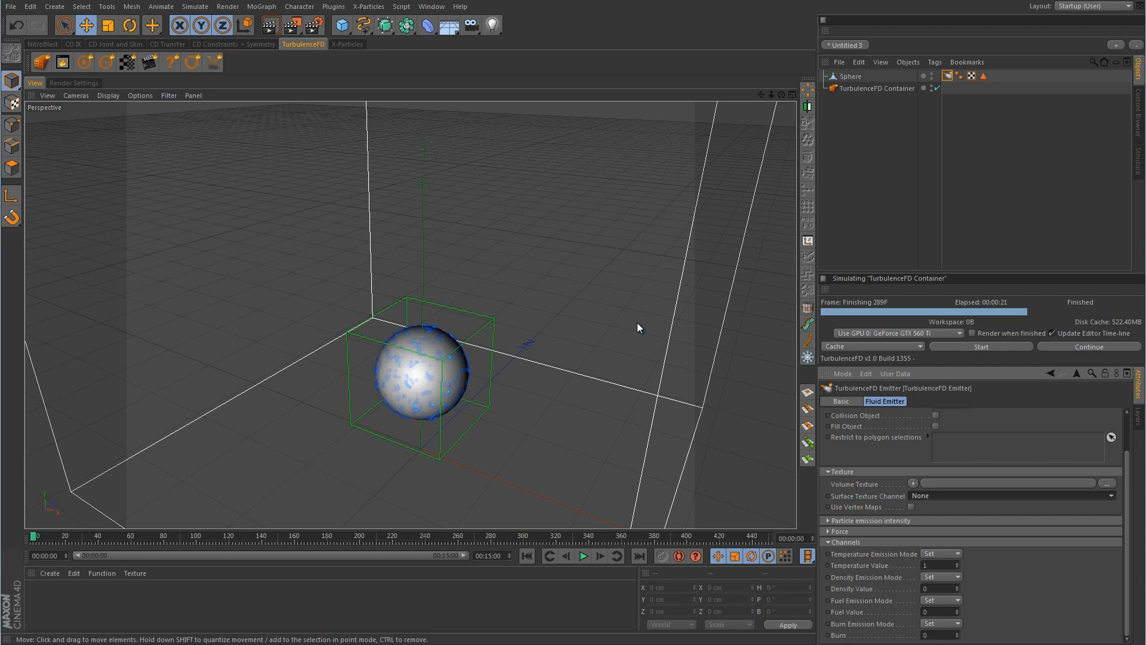
Open the 'texture based emission' example folder and drag its C4D scene into Cinema 4D
click(118, 644)
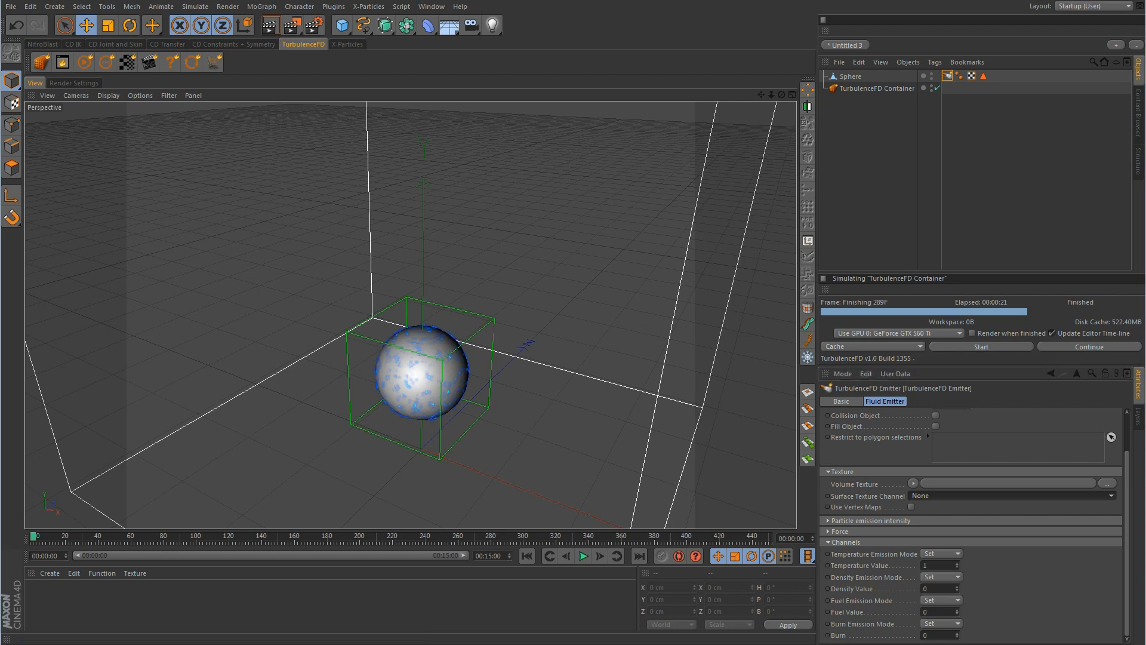
drag(359, 37, 507, 51)
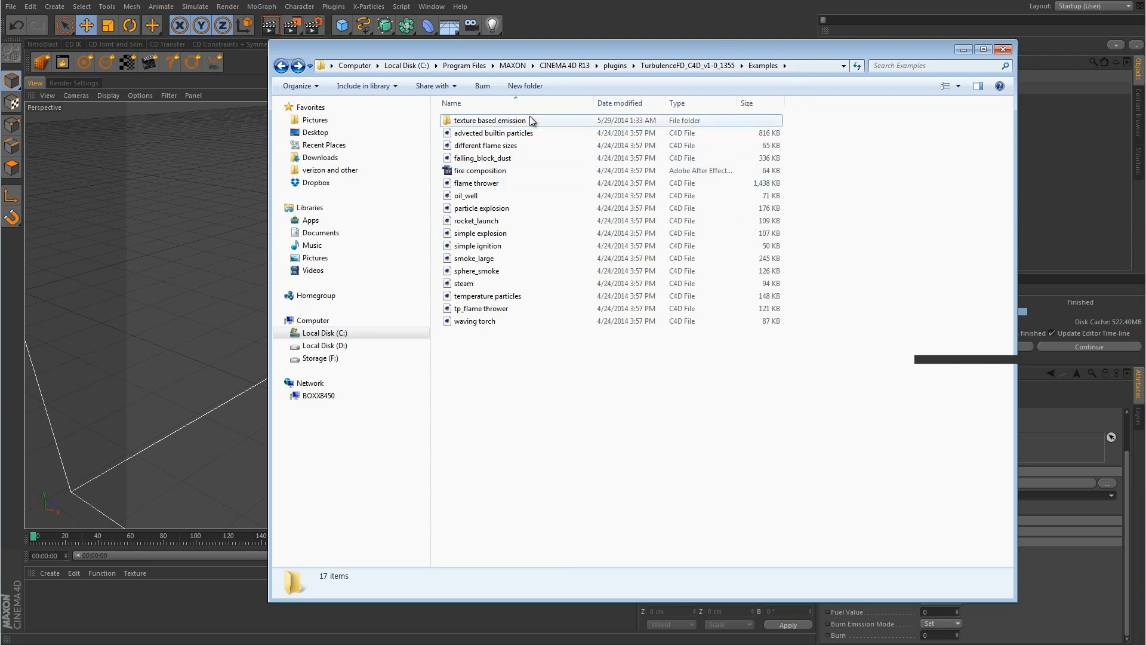
double_click(500, 126)
click(479, 133)
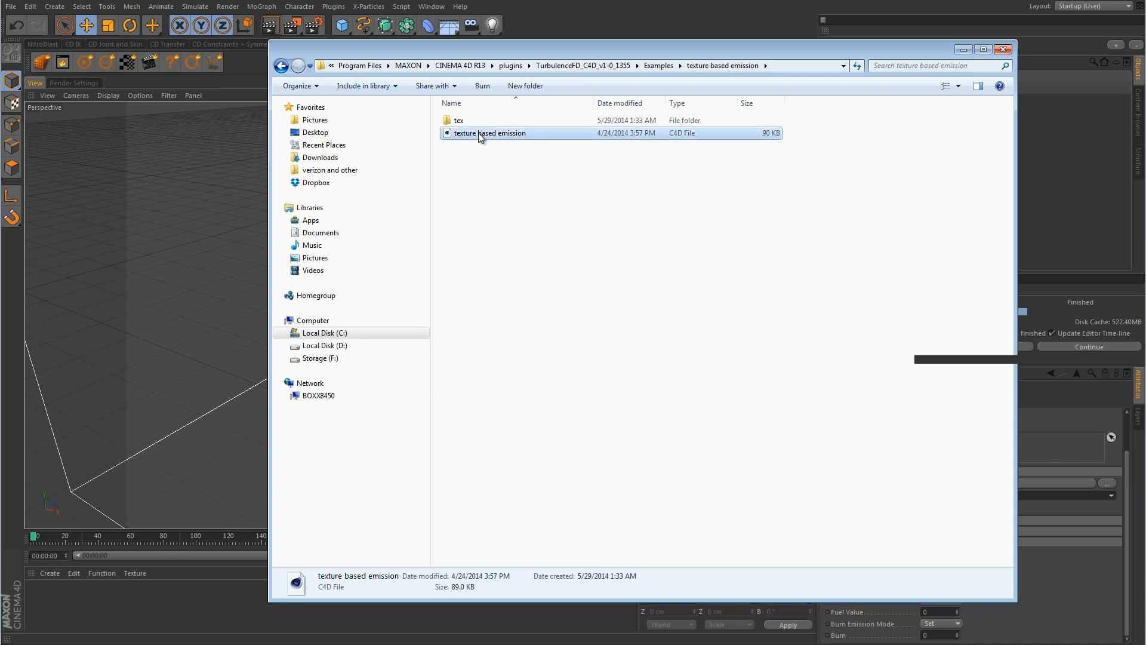
drag(478, 133, 220, 173)
click(602, 16)
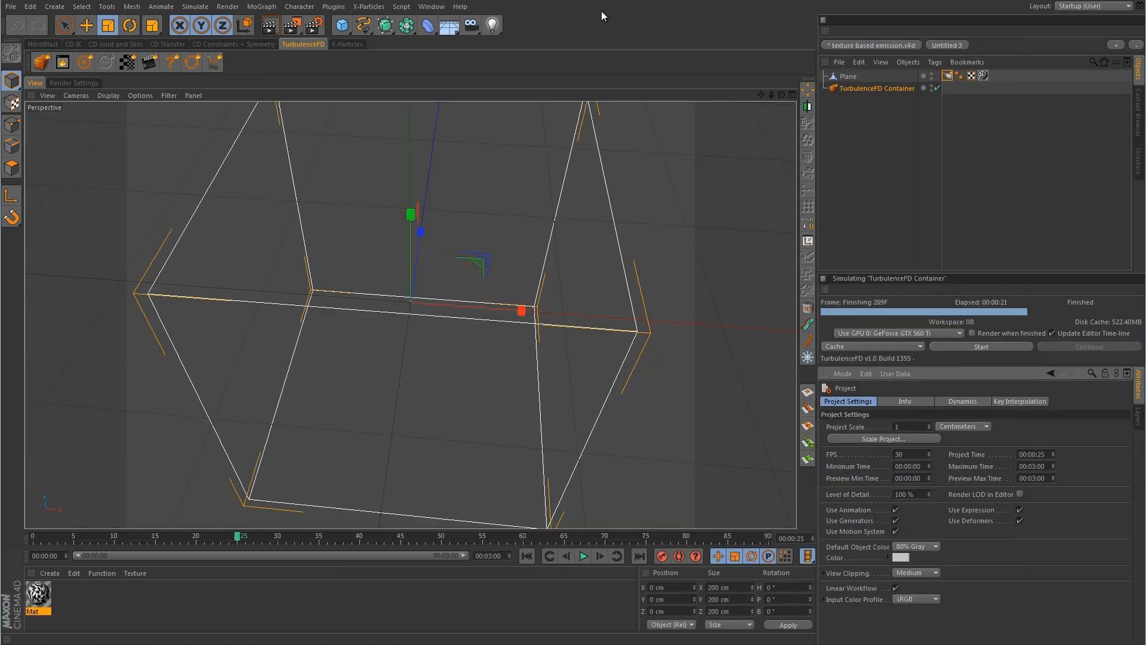
Select the Plane with the Move tool and inspect the Mat material's swirled checkerboard Color texture
click(852, 78)
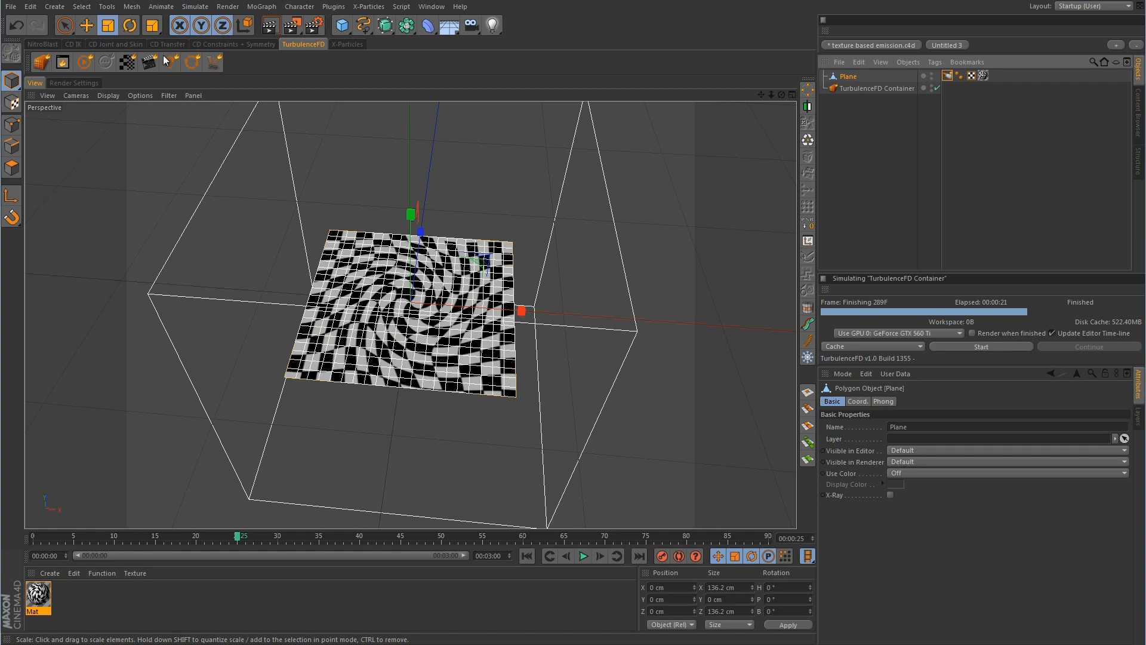
click(86, 25)
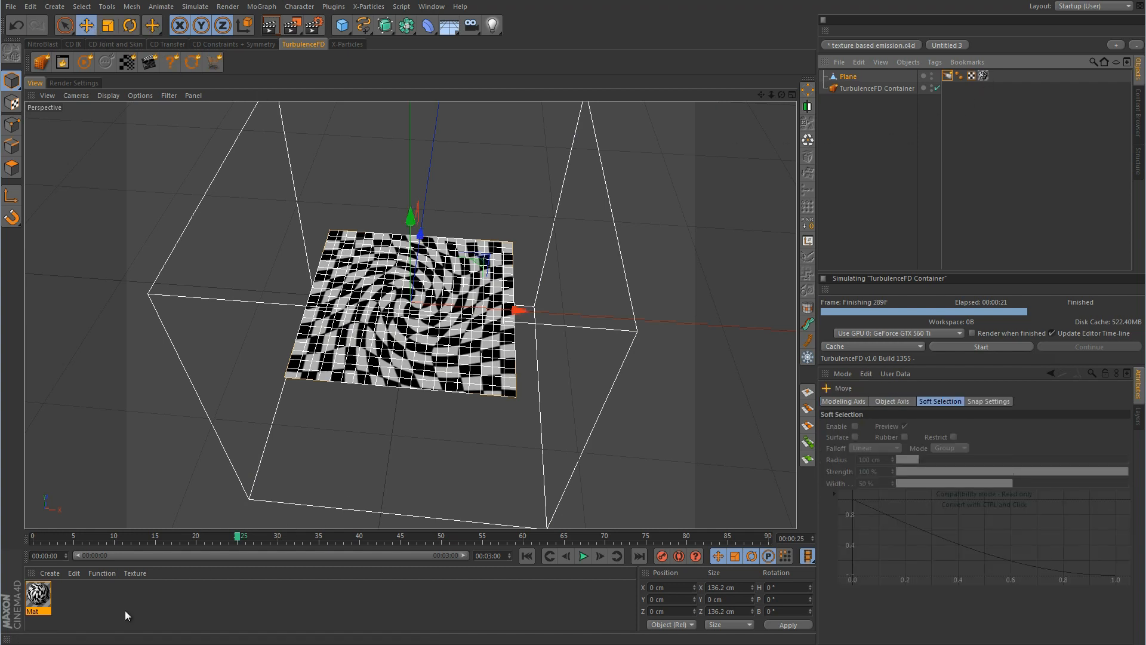
double_click(38, 597)
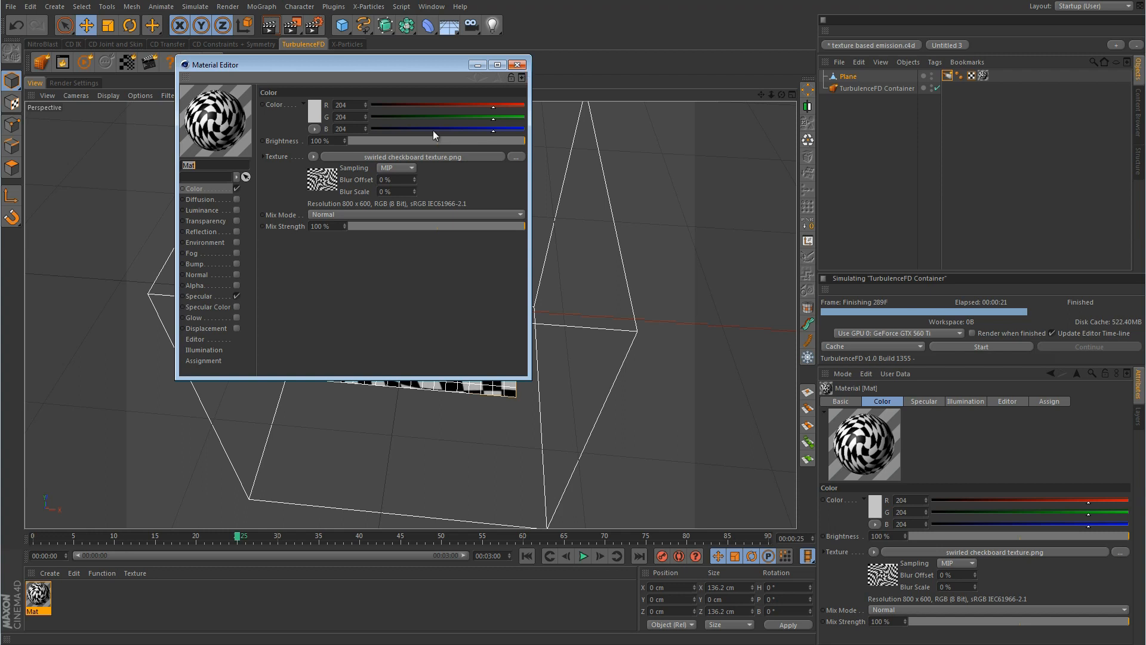
click(517, 64)
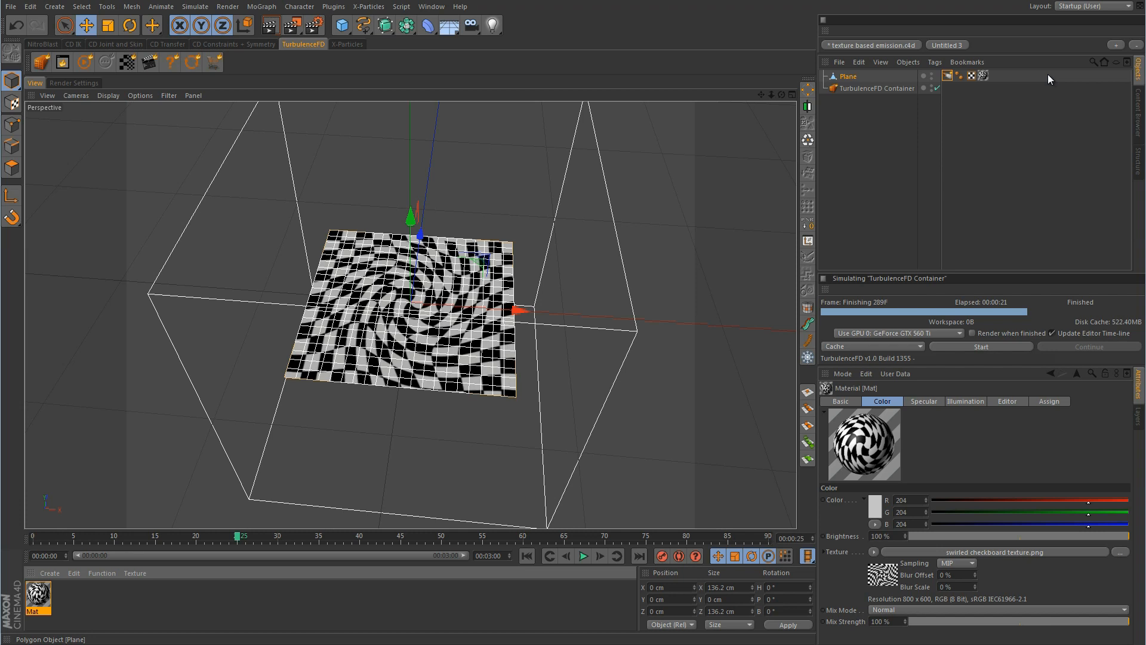
Create a Mat.1 material, apply it to the Plane, reorder the tags, then remove the Mat.1 tag
double_click(539, 609)
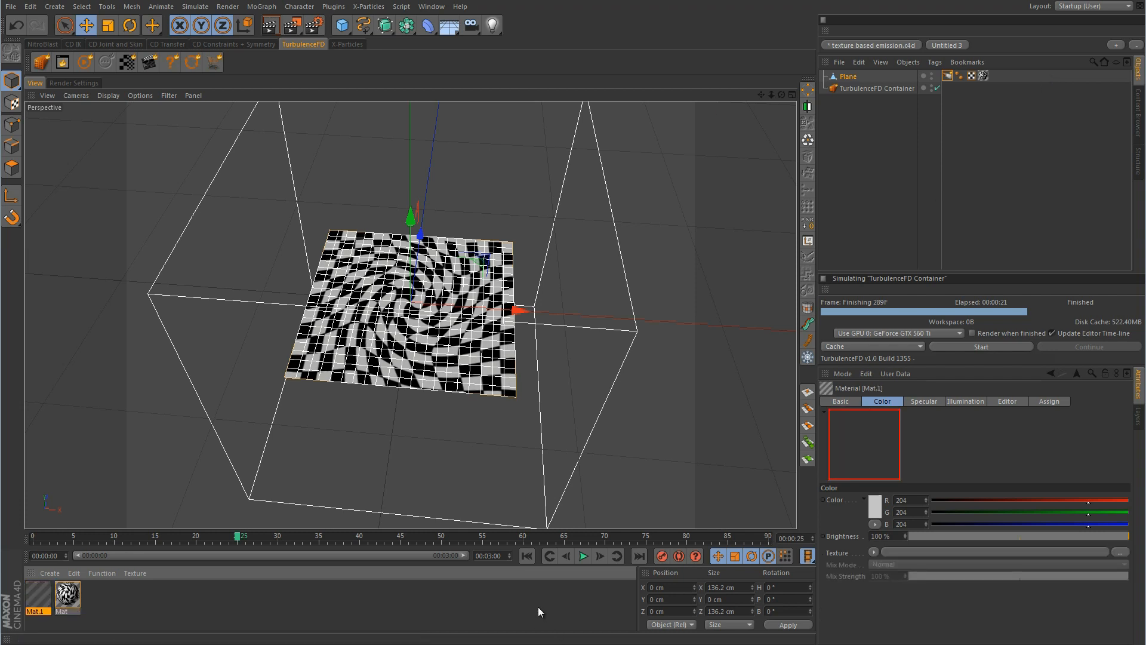
drag(43, 602, 848, 78)
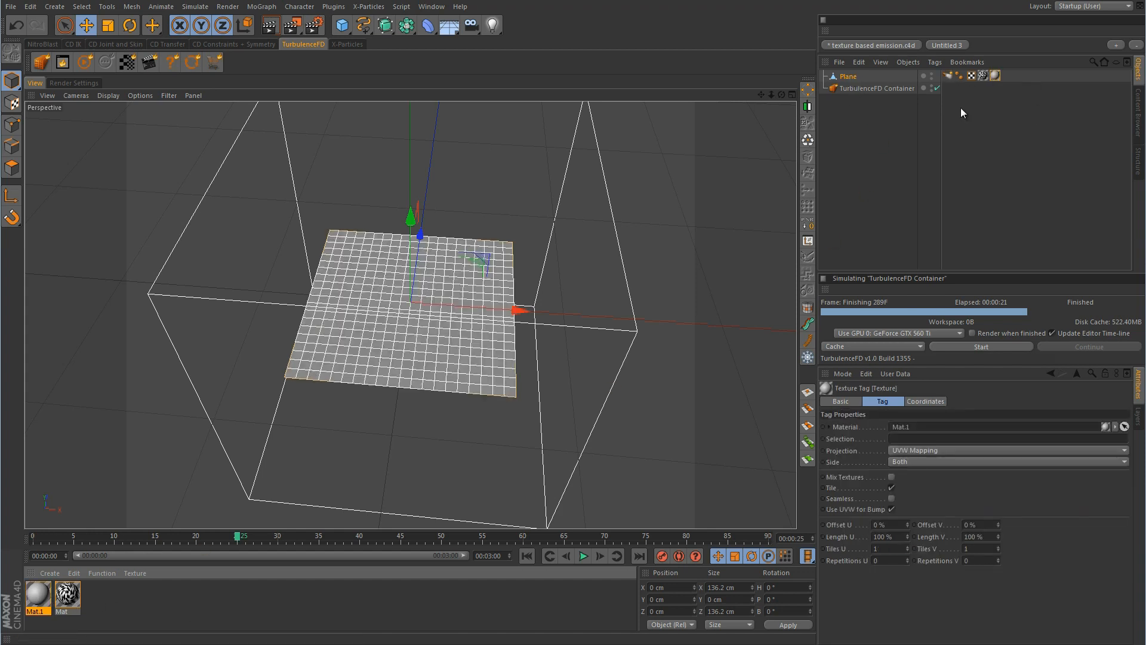
click(983, 76)
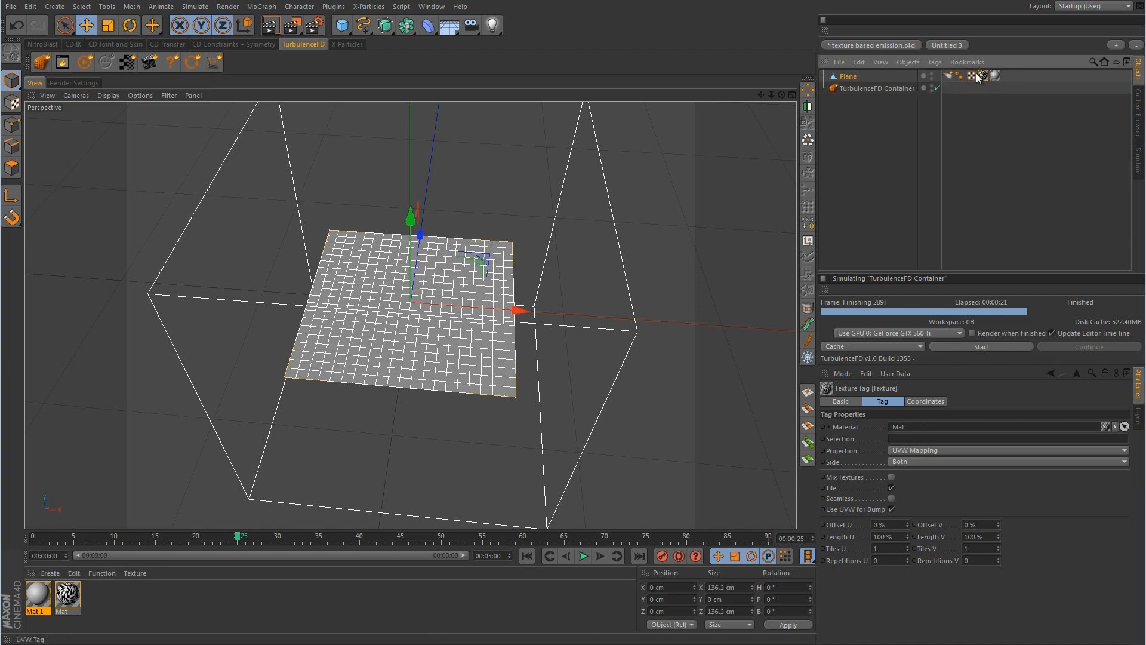
drag(985, 77, 1007, 77)
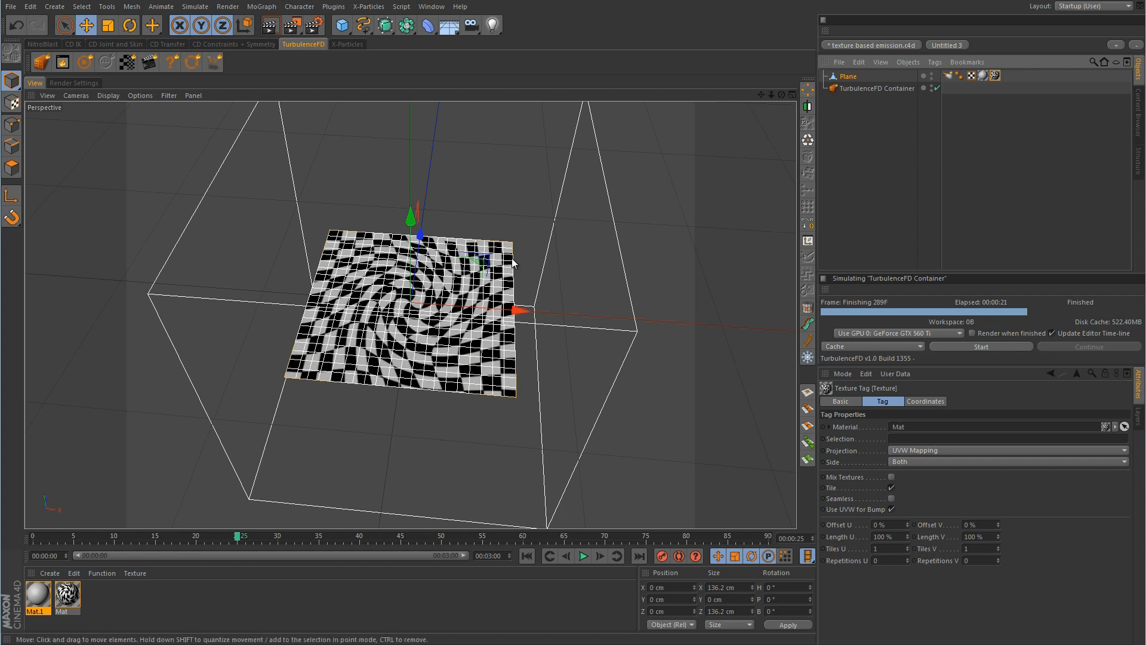
click(981, 76)
key(Delete)
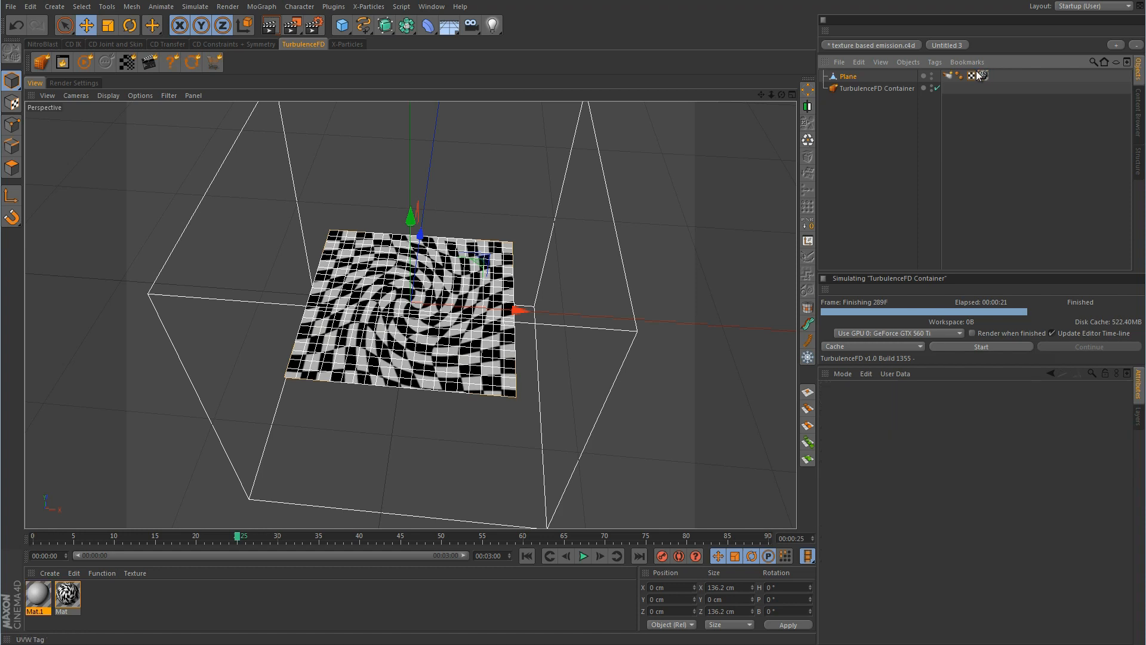
alt+drag(640, 384, 544, 285)
Run the fluid simulation briefly, rewind to frame 0, and orbit close to the emission blocks
click(1037, 151)
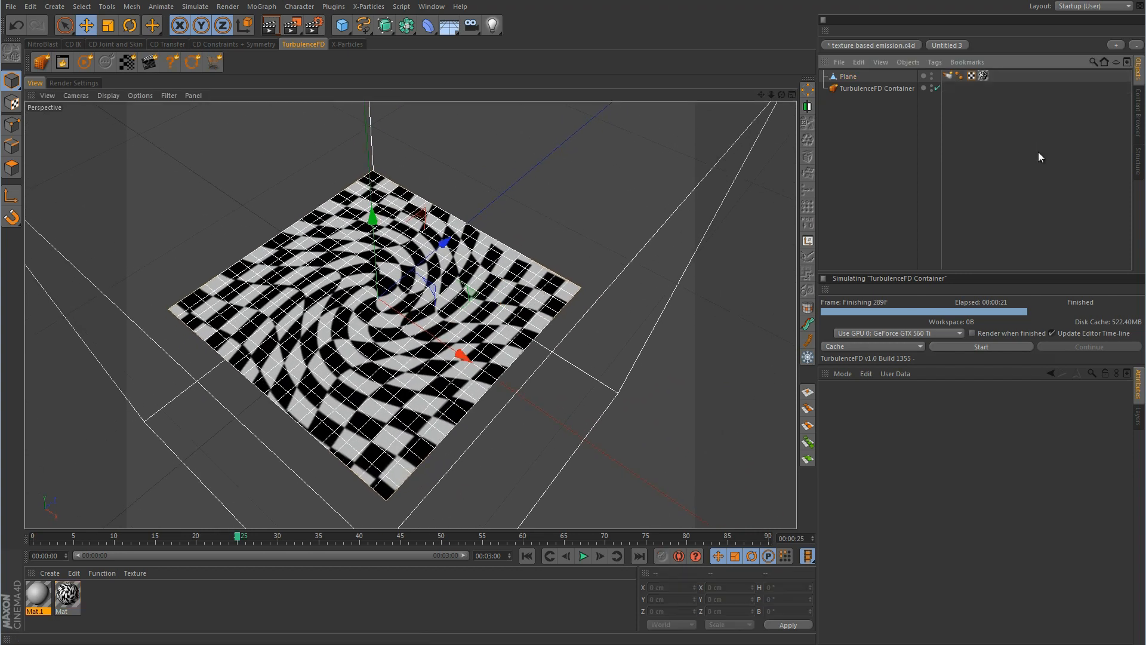
click(979, 346)
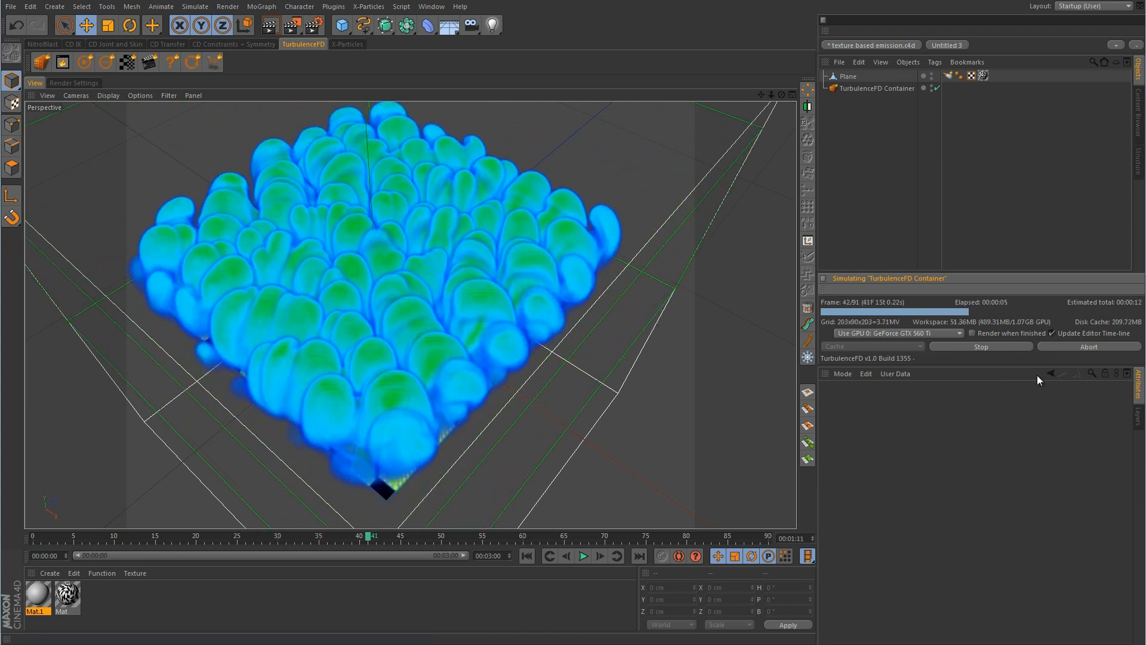
click(989, 349)
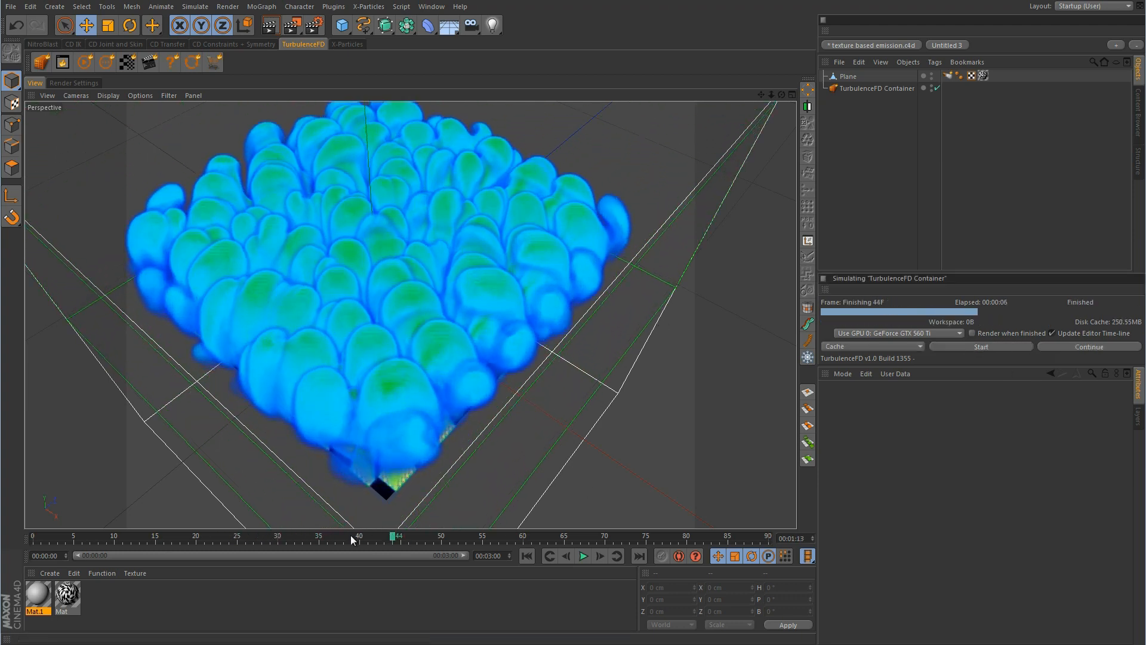
mouse_move(352, 539)
mouse_down()
mouse_move(31, 541)
mouse_move(90, 537)
mouse_up()
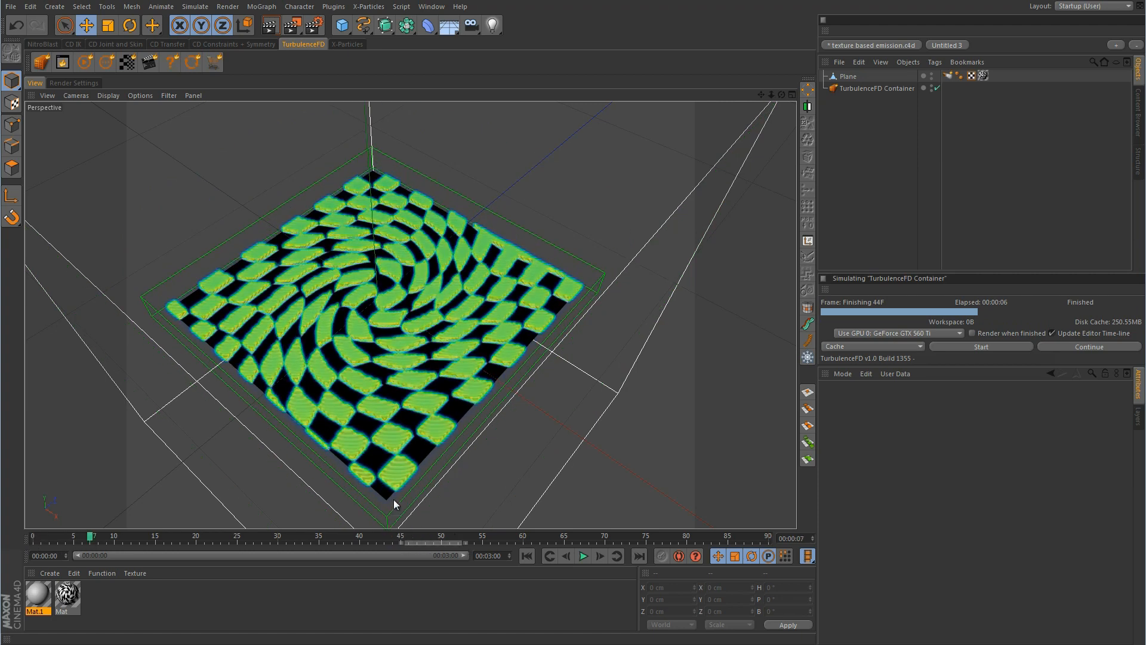
alt+drag(496, 450, 331, 373)
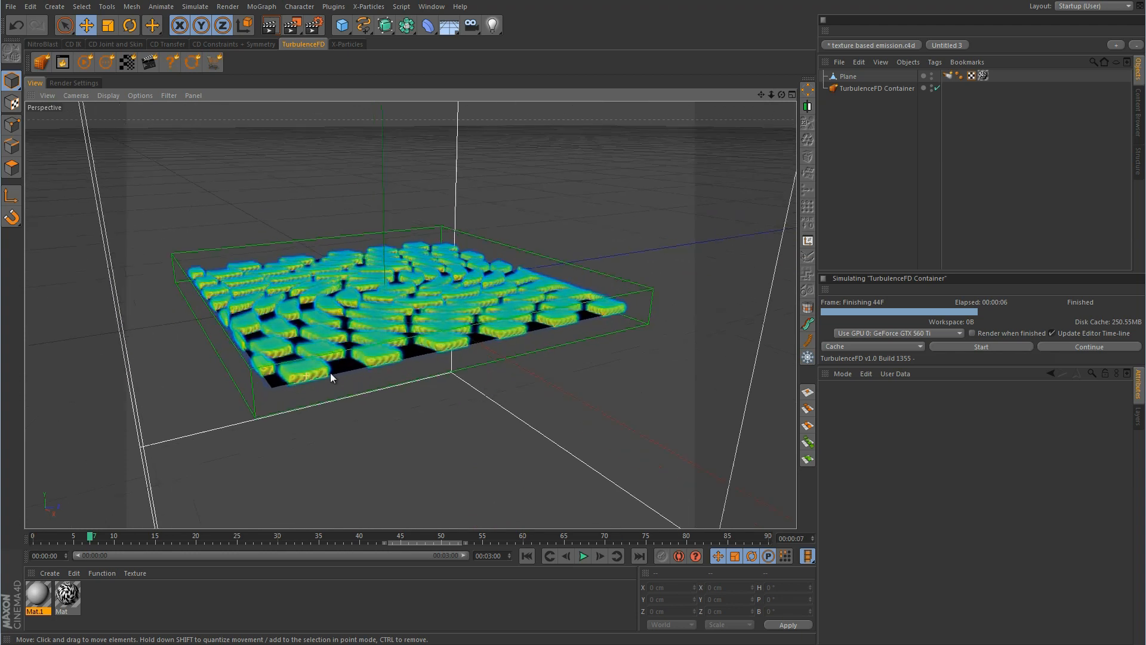
alt+right_drag(331, 373, 511, 320)
scroll(519, 320, down, 5)
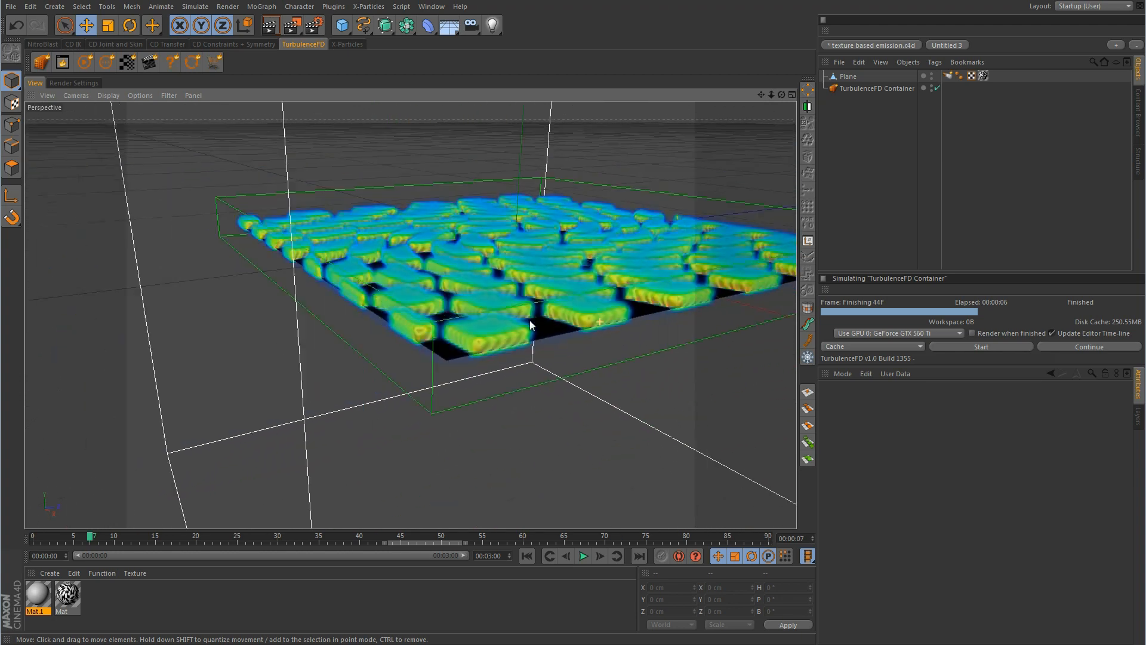
Review the Plane emitter's surface texture channel options and the Mat material's settings
click(948, 77)
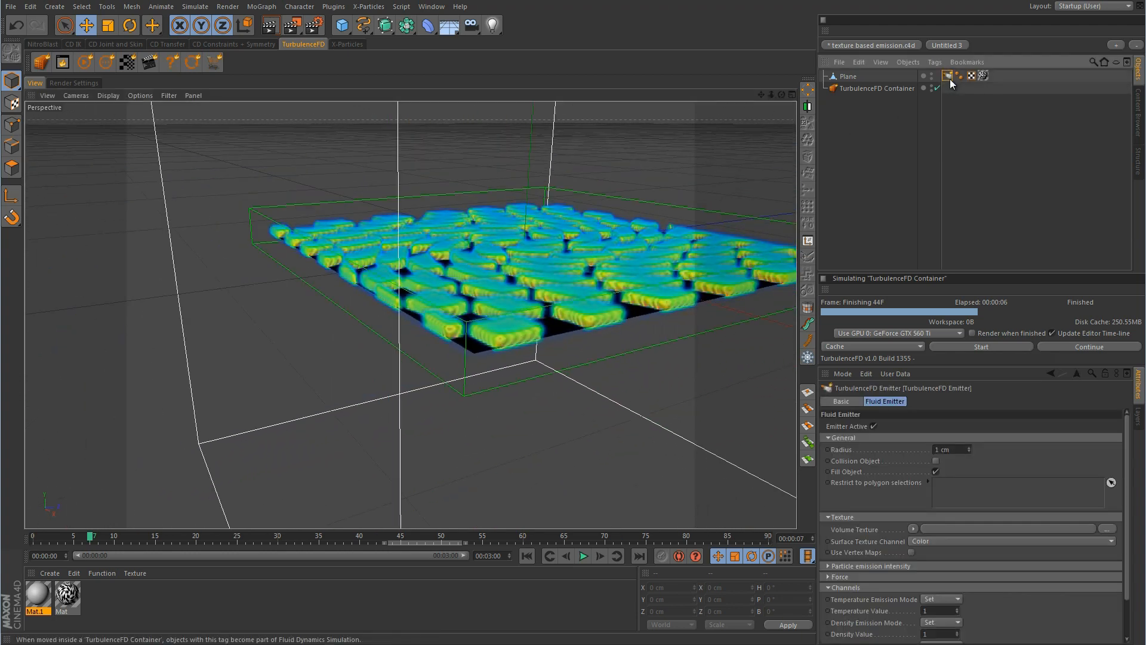
click(921, 541)
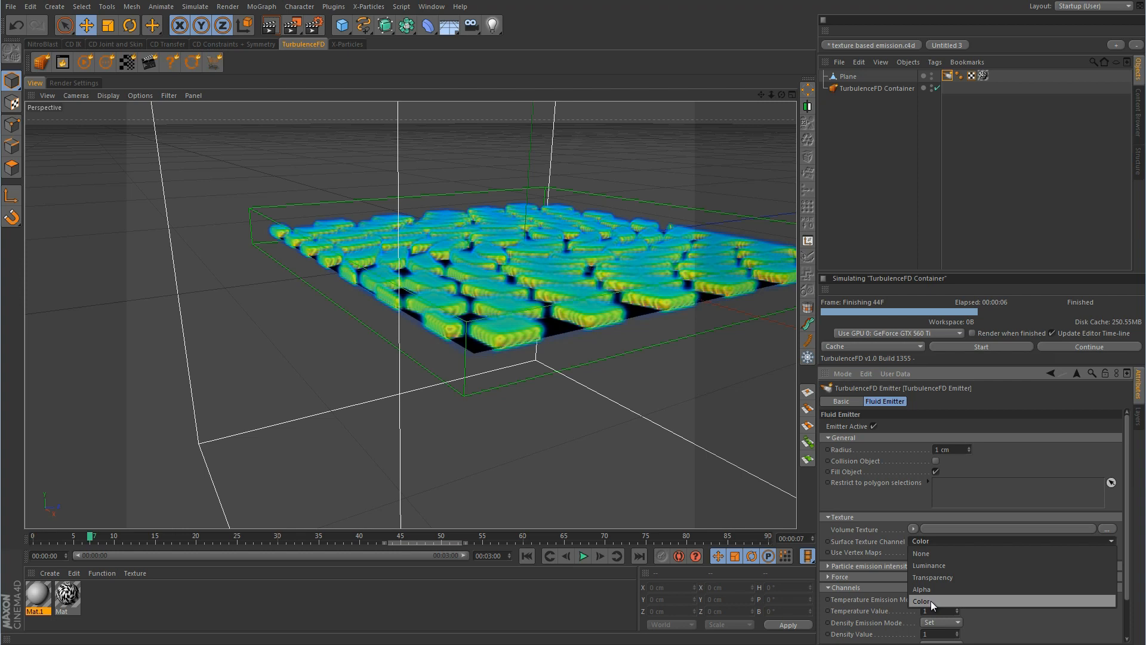
double_click(68, 595)
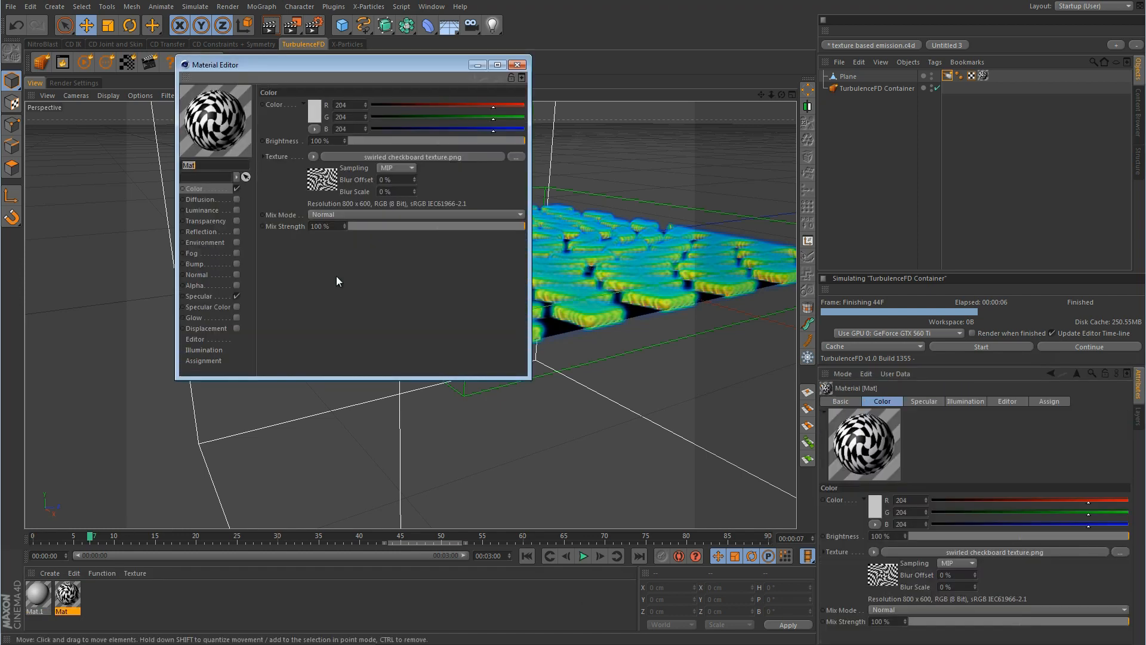
click(517, 65)
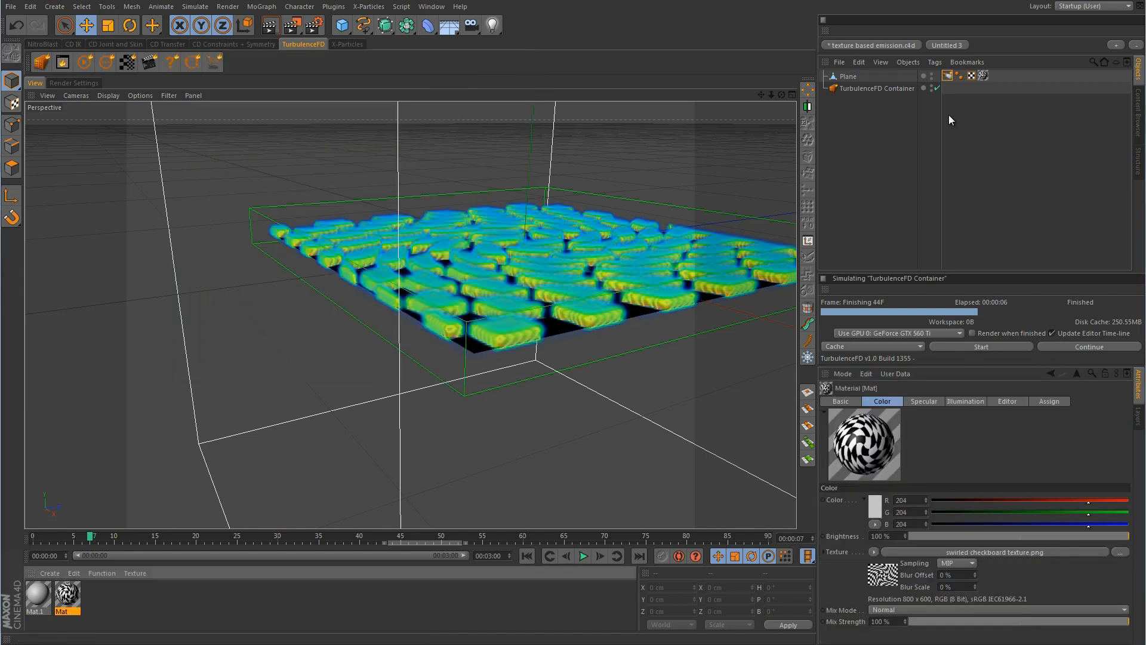
click(947, 76)
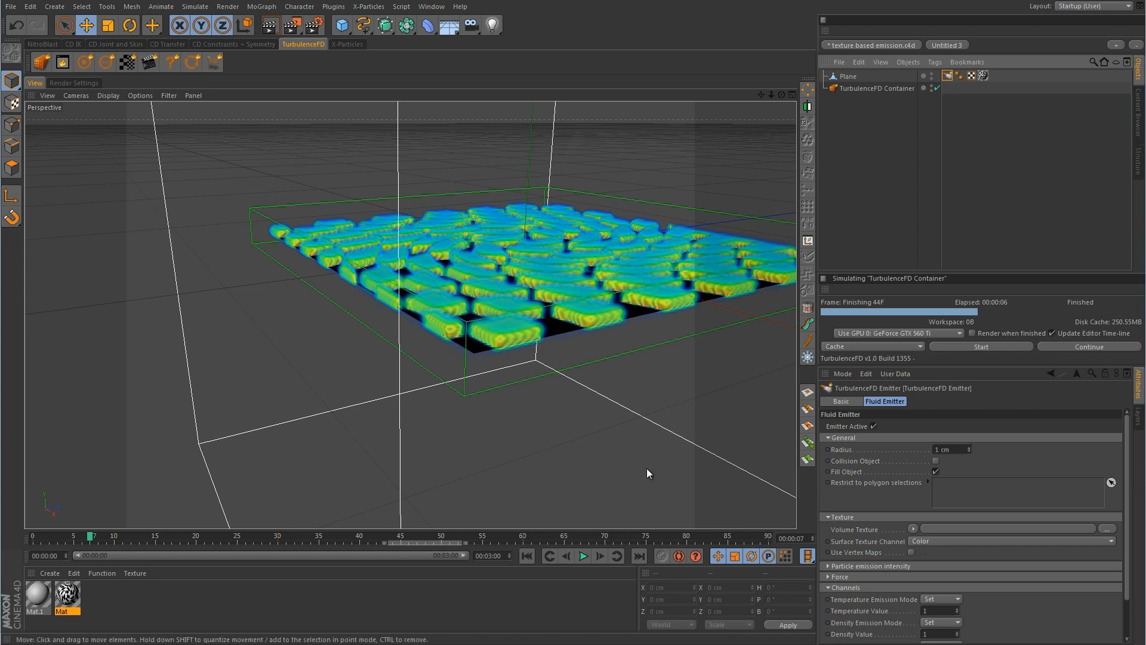
Zoom out to a higher view and select the Plane's extra texture tag
alt+right_drag(646, 468, 482, 328)
mouse_move(482, 328)
alt+mouse_down()
mouse_move(506, 358)
mouse_move(503, 325)
alt+mouse_up()
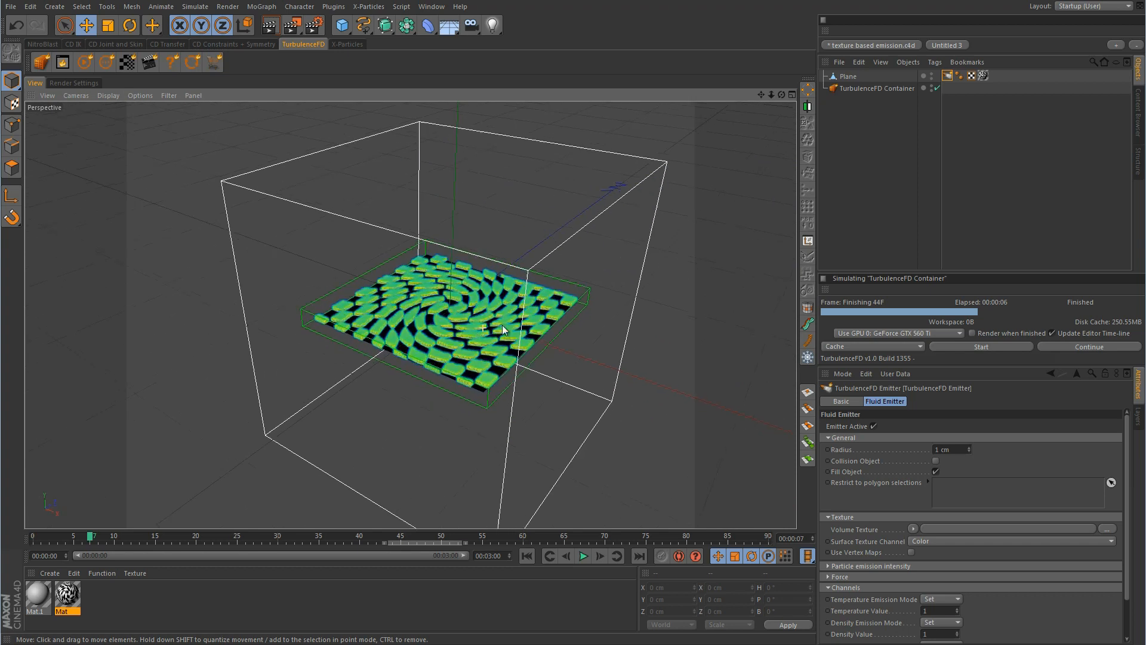
scroll(503, 325, up, 3)
click(983, 75)
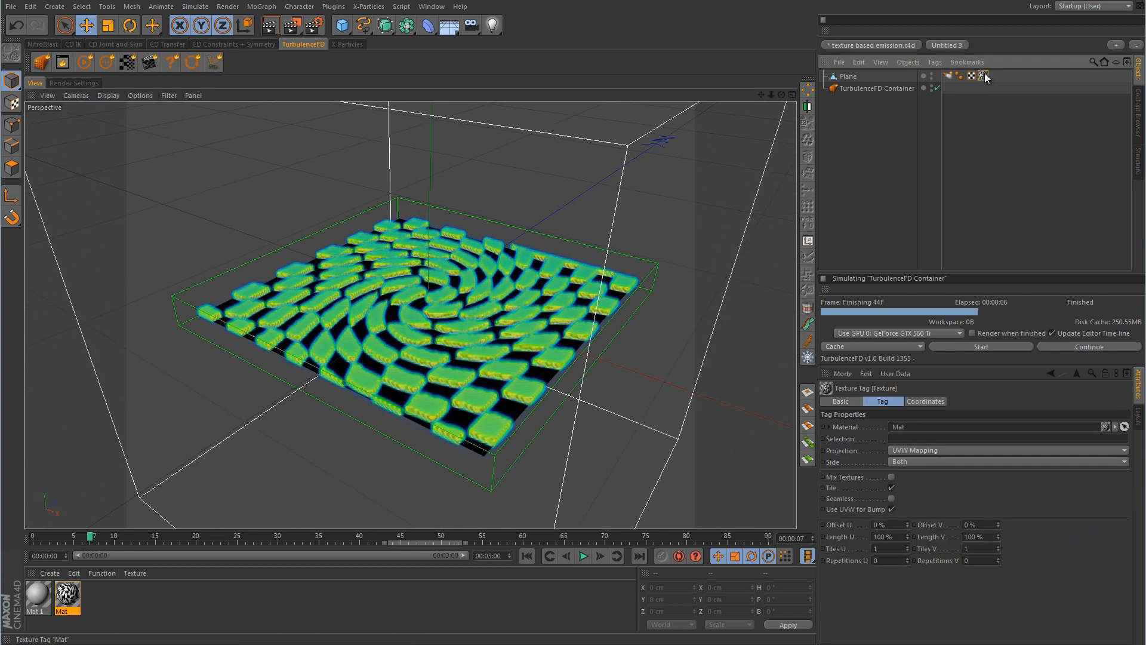
Delete the Plane's extra texture tag, rewind to frame 0, and select the Plane
key(Delete)
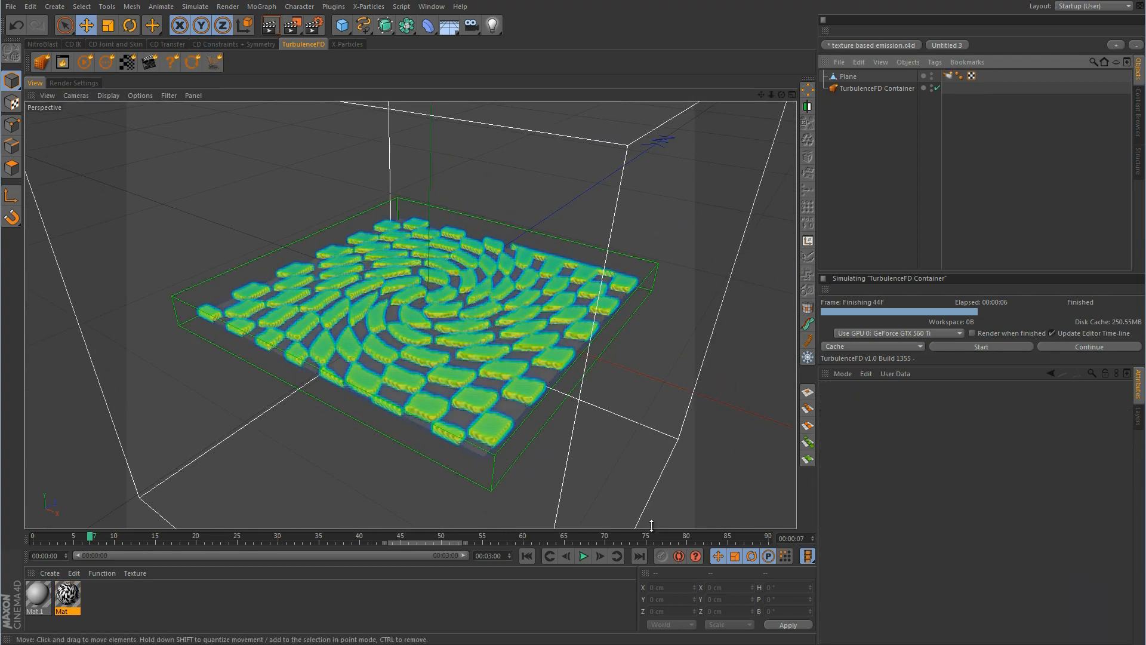
click(528, 555)
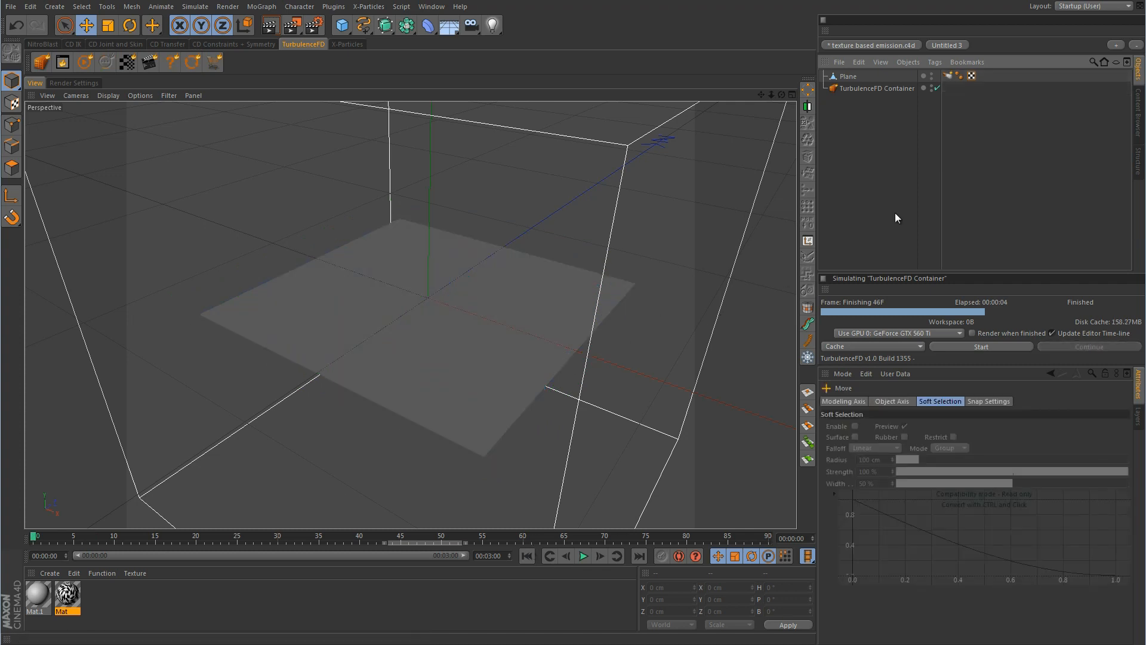
click(856, 78)
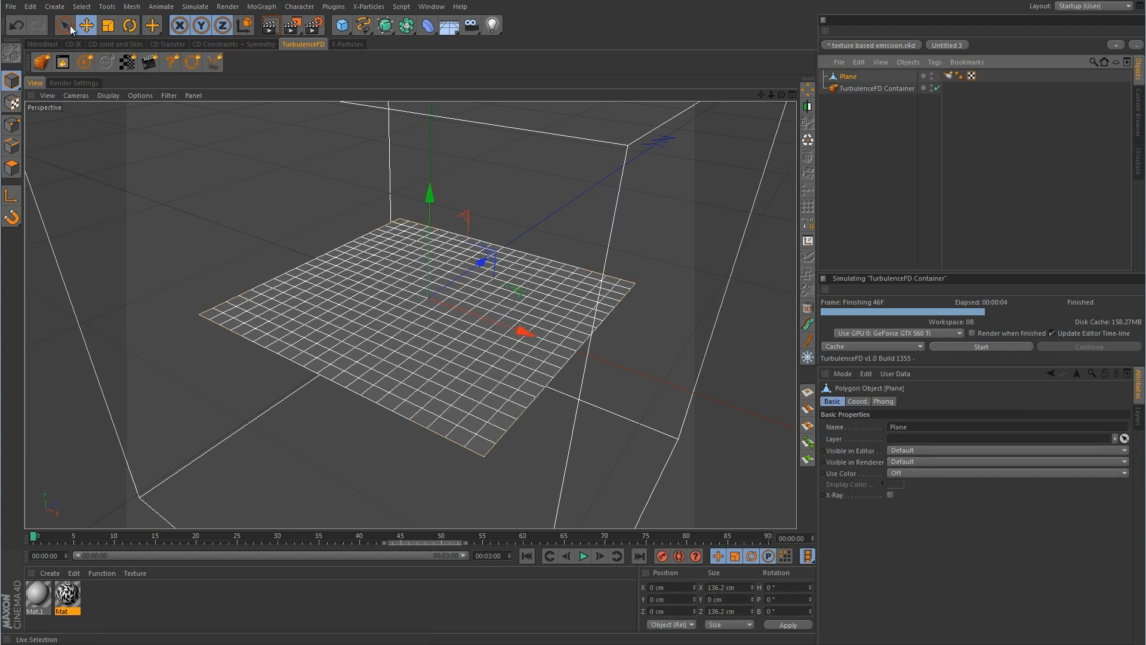
In Polygon mode, create a vertex map on the Plane via Set Vertex Weight at 0 %
click(84, 7)
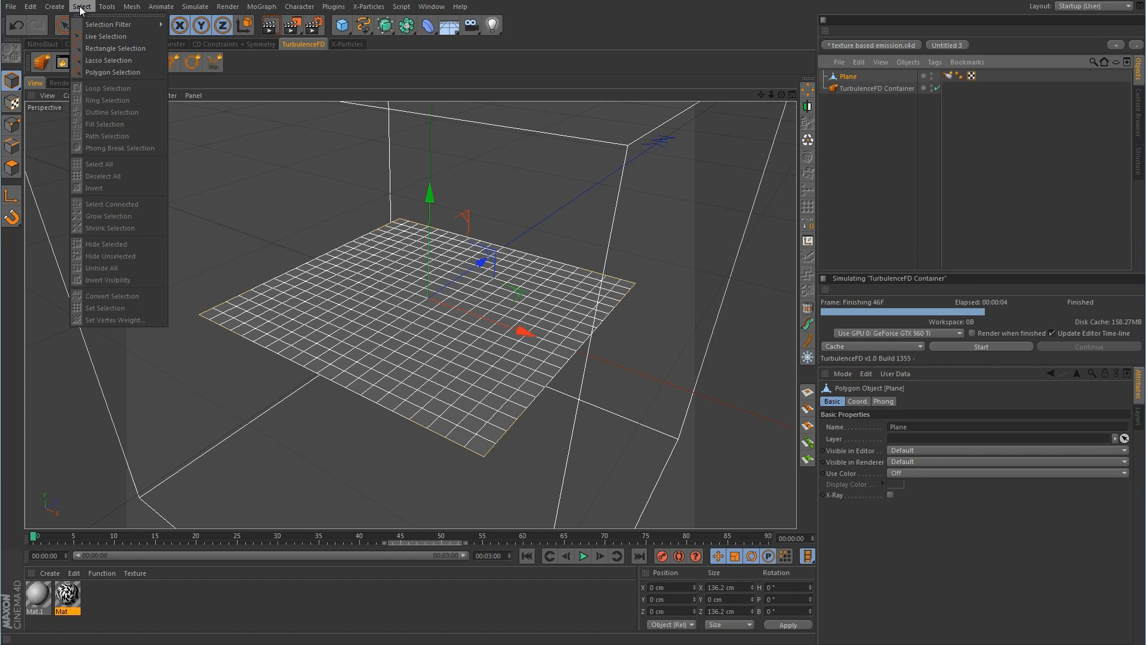
click(258, 206)
click(11, 169)
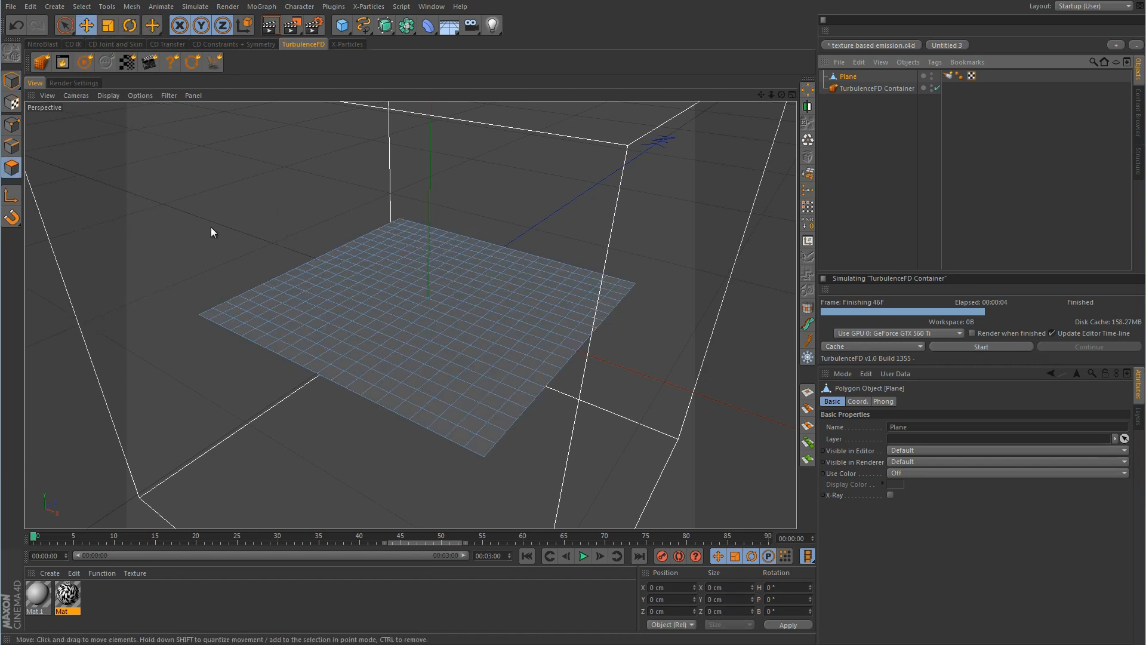
click(82, 7)
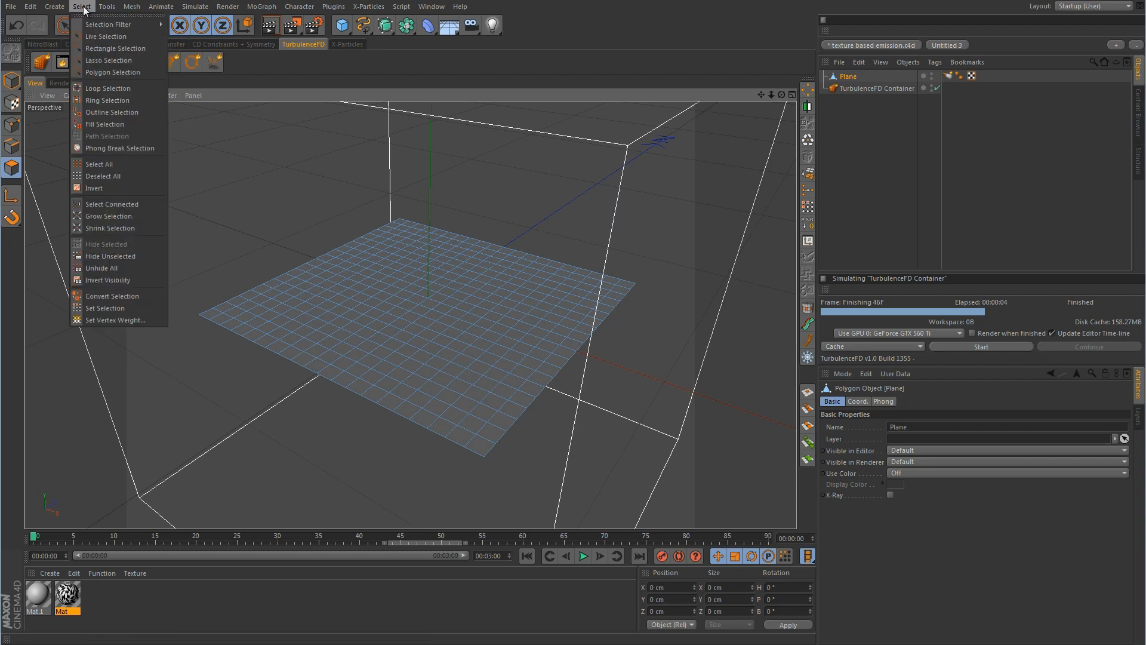
click(105, 320)
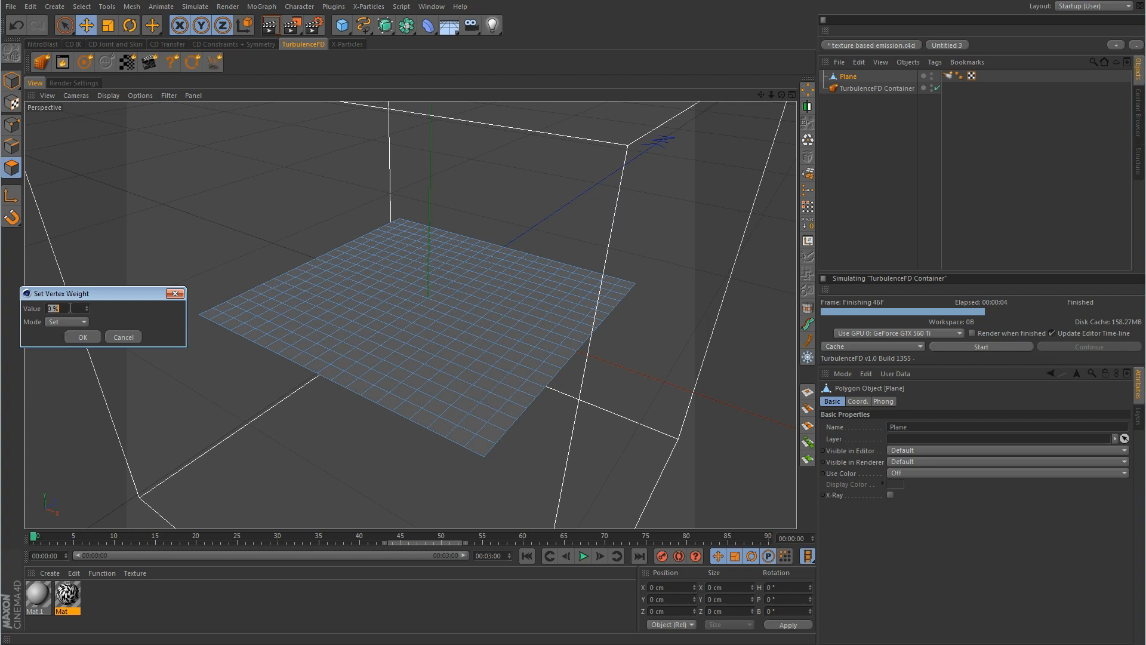
click(84, 338)
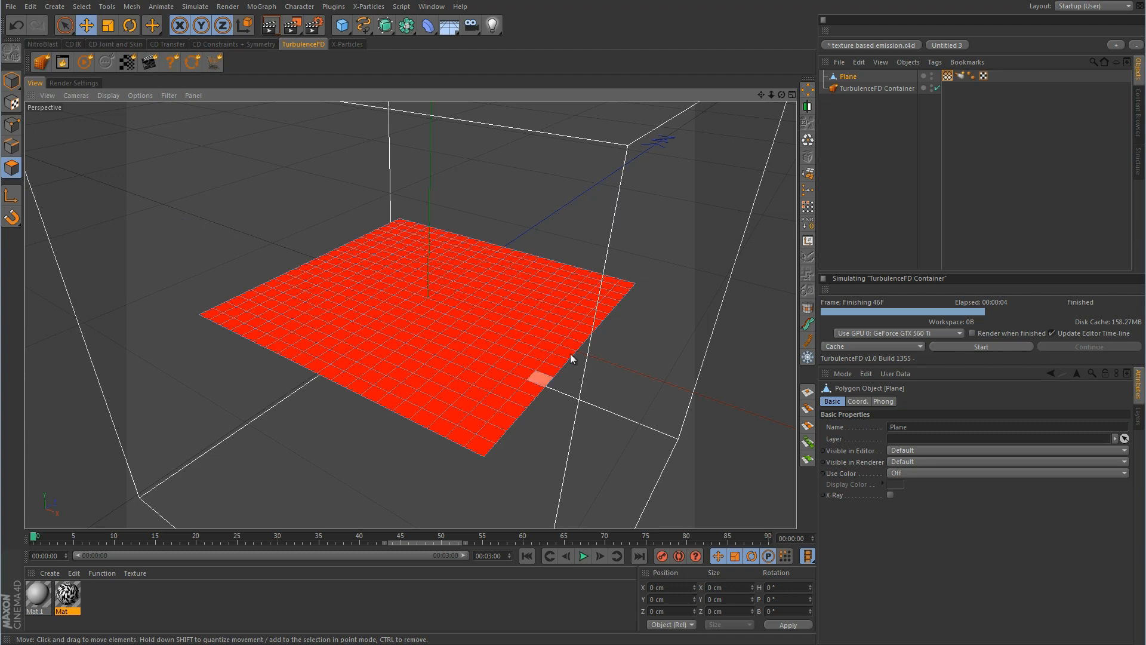
Paint two crossing yellow strokes into the Plane's vertex map, then select the Emitter tag
double_click(948, 74)
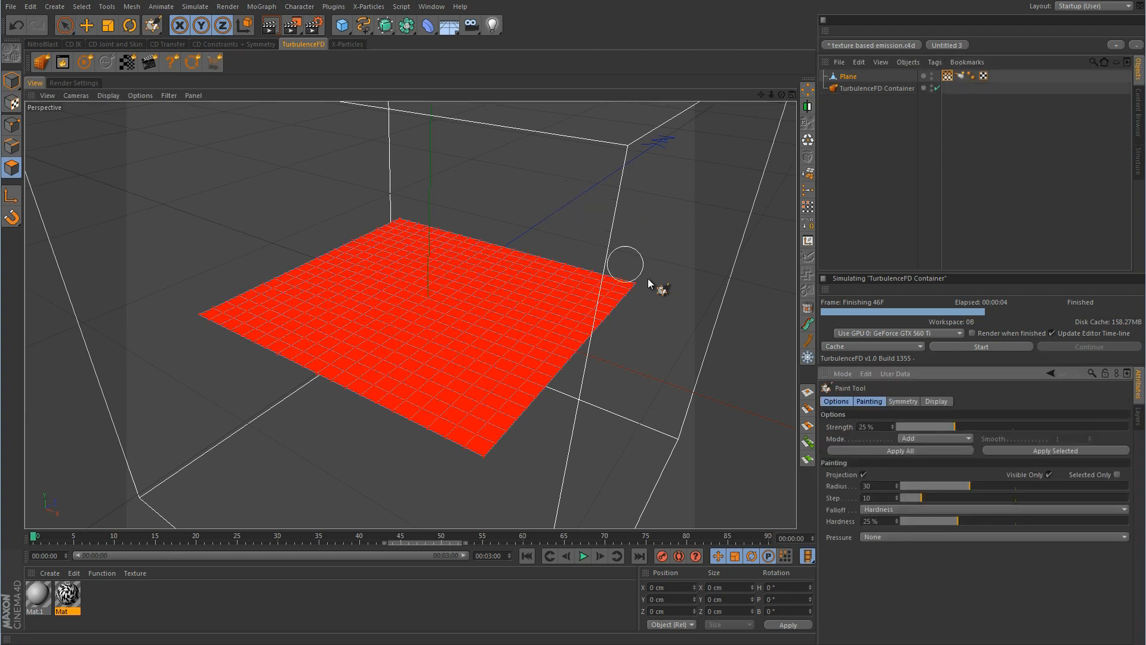
mouse_move(657, 256)
mouse_down()
mouse_move(519, 427)
mouse_move(471, 464)
mouse_move(648, 283)
mouse_move(637, 392)
mouse_move(326, 263)
mouse_move(366, 294)
mouse_move(473, 332)
mouse_up()
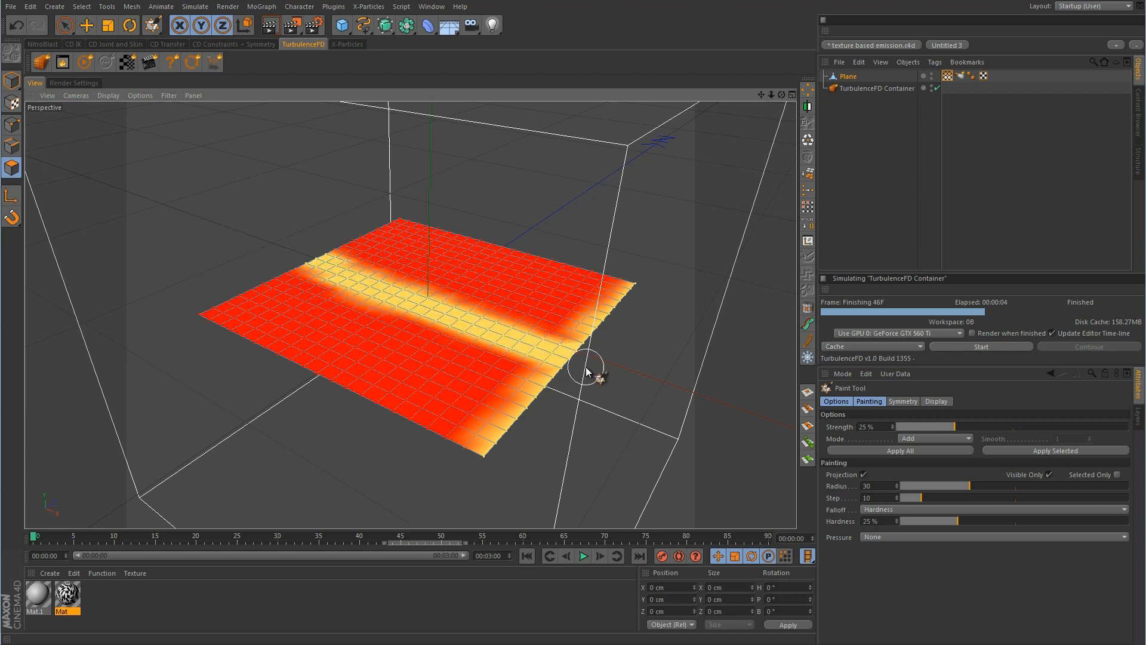
mouse_move(529, 218)
mouse_down()
mouse_move(320, 404)
mouse_move(429, 325)
mouse_move(531, 222)
mouse_move(302, 427)
mouse_up()
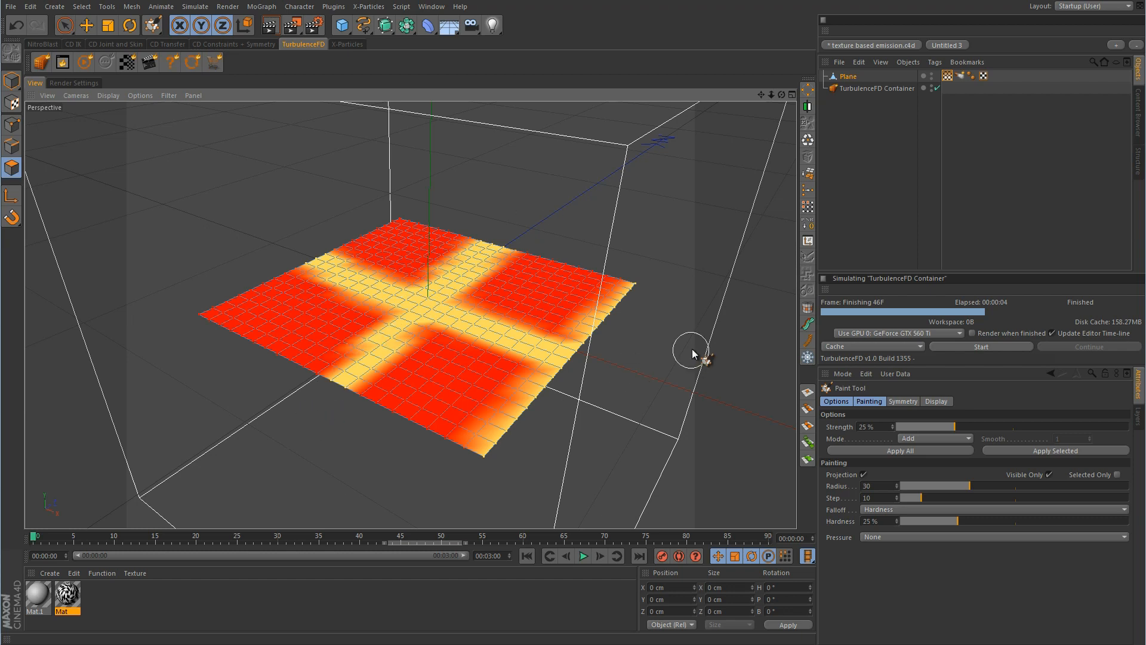
click(962, 74)
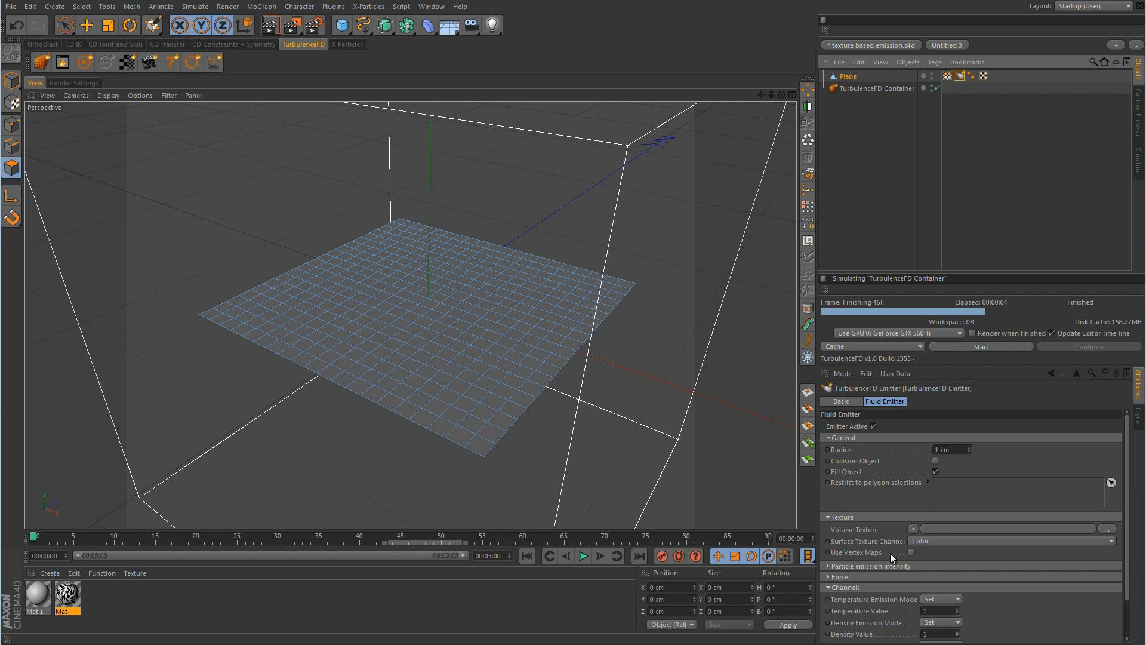
Enable Use Vertex Maps on the emitter and return to Model mode with nothing selected
click(911, 552)
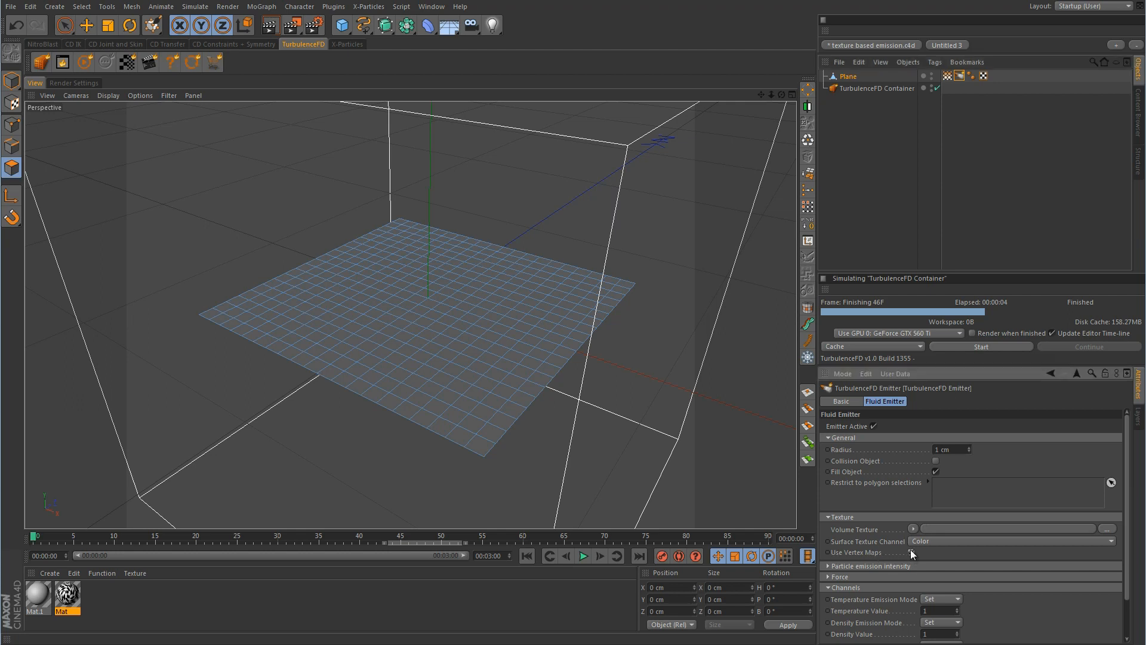
click(12, 81)
click(87, 25)
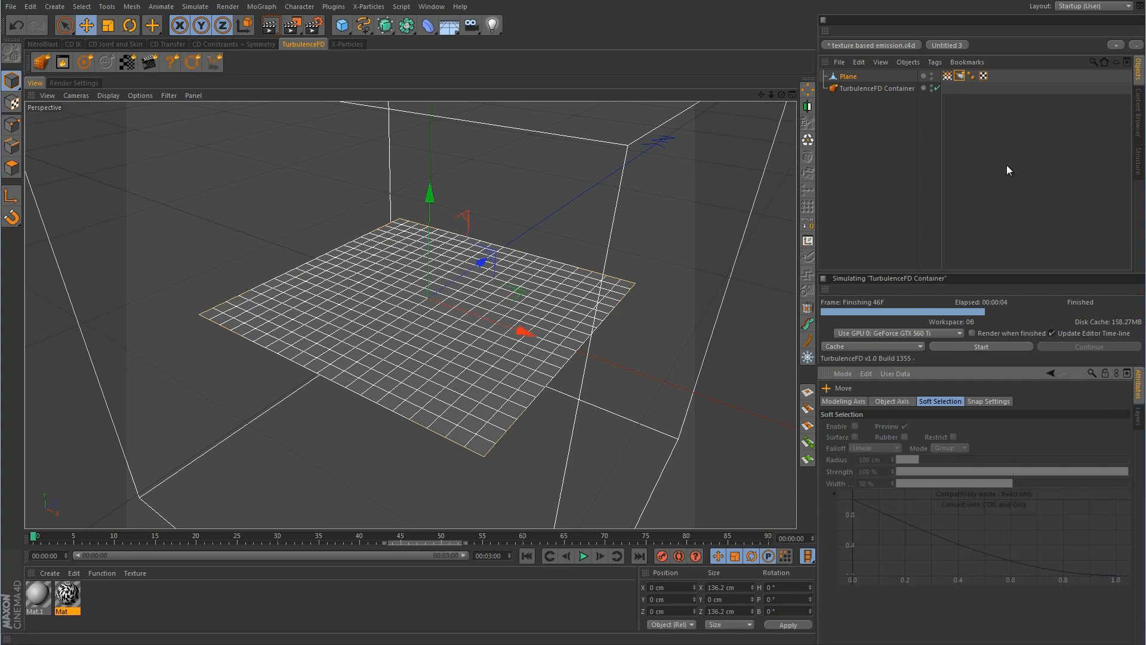
click(1007, 166)
Re-run the simulation, stop it at frame 41, and scrub back through earlier frames
click(981, 346)
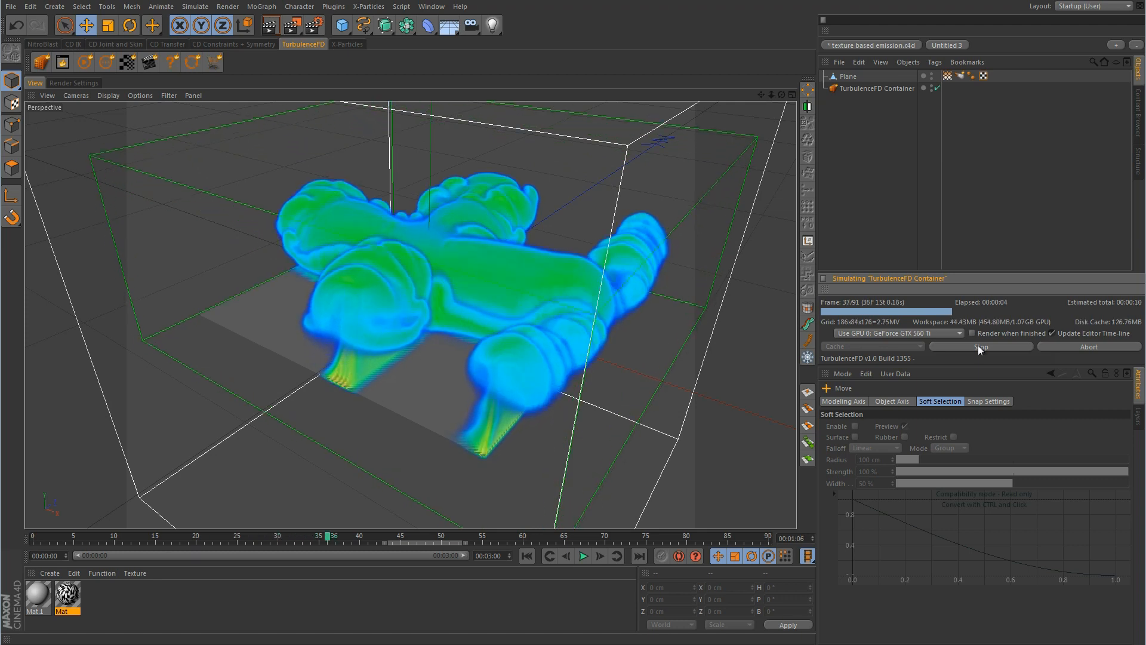
click(977, 345)
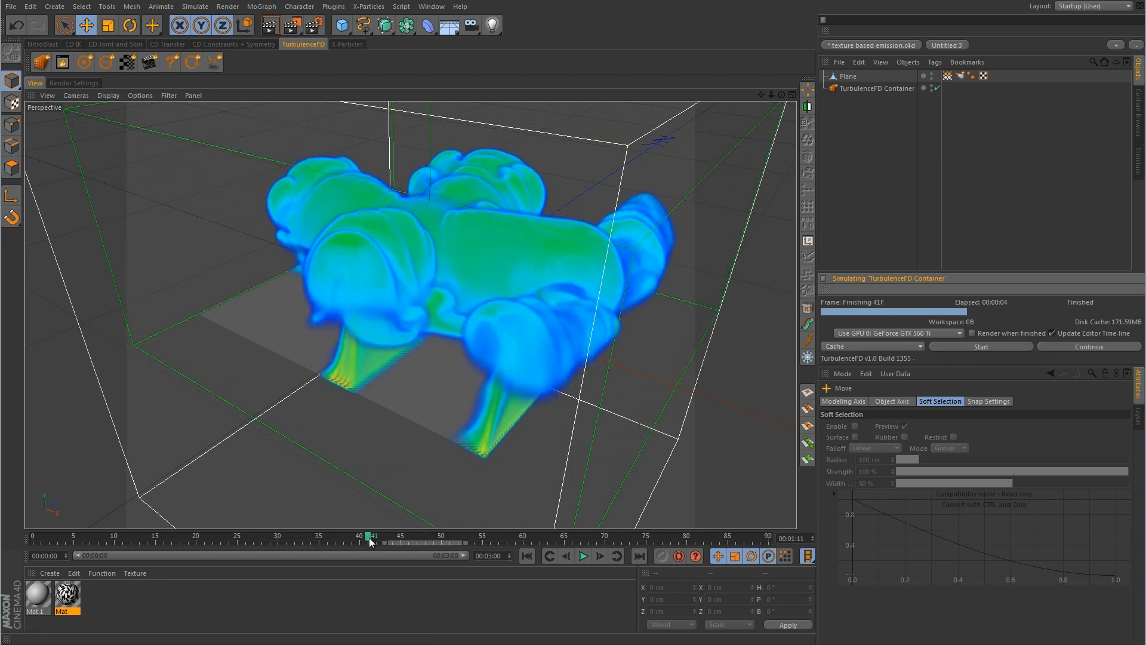
drag(371, 540, 188, 539)
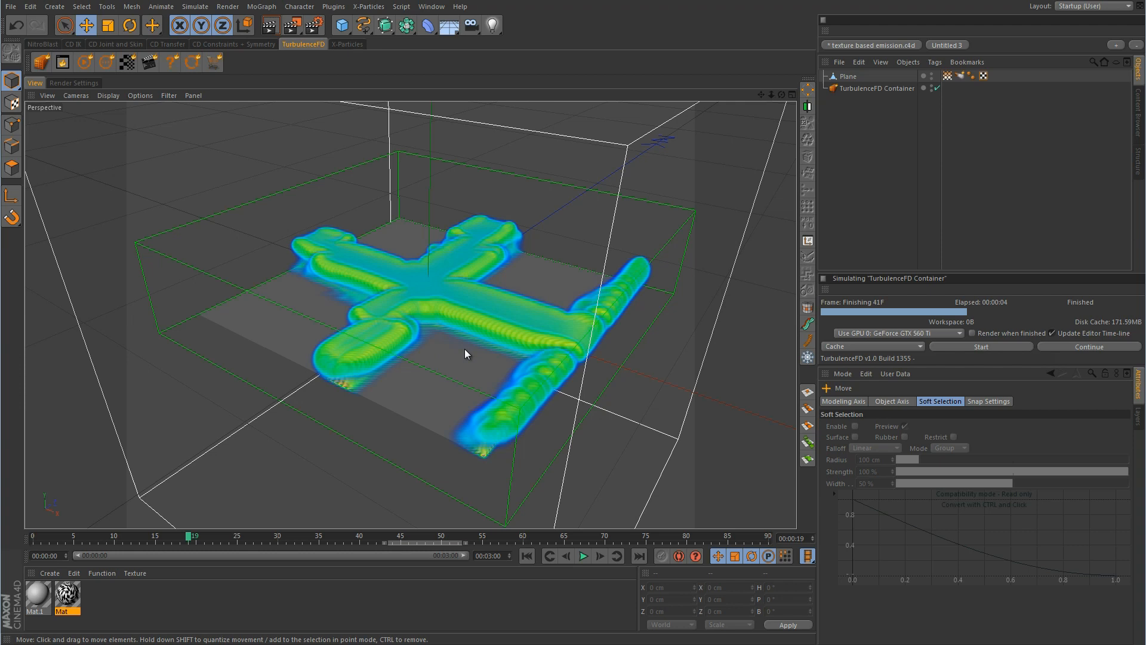
click(960, 75)
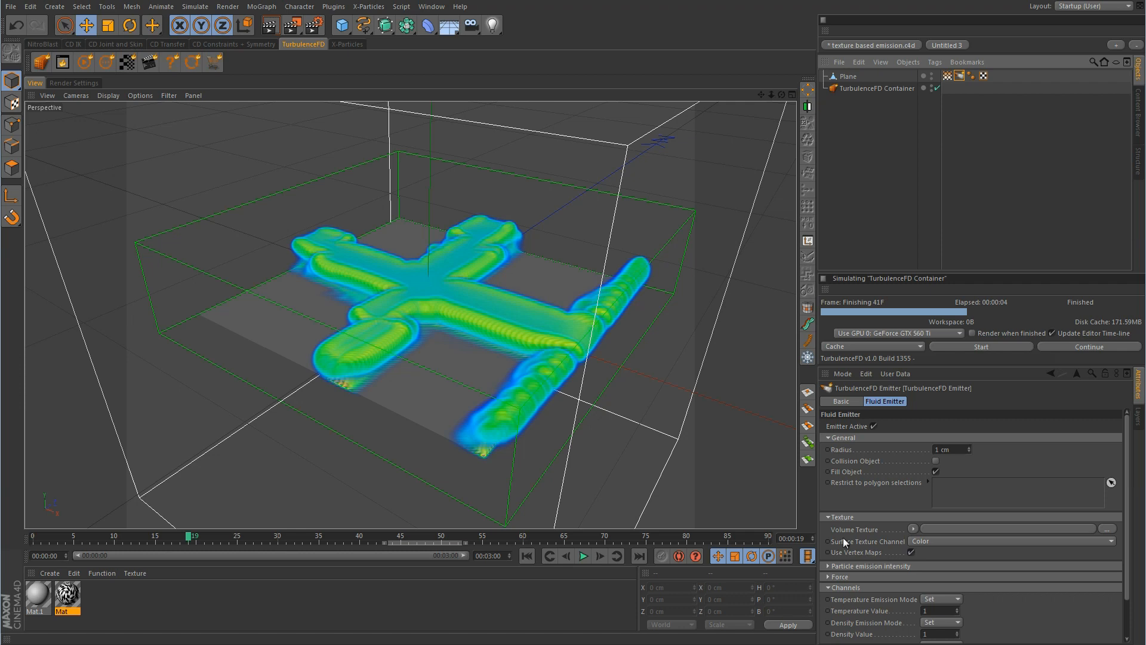
click(828, 516)
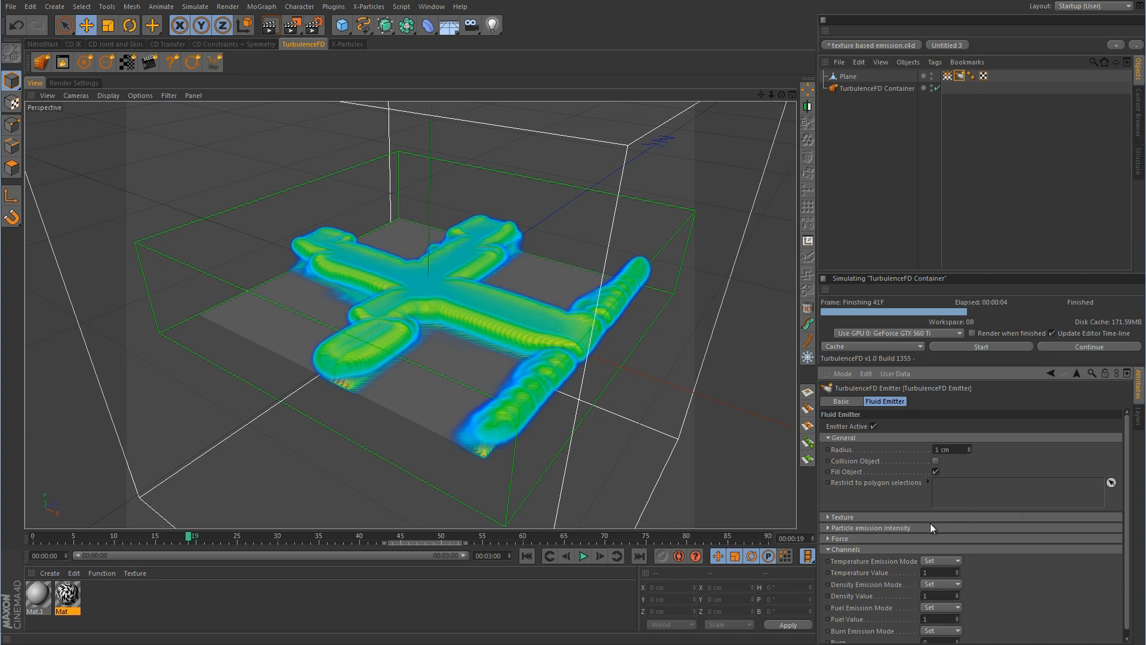
click(835, 528)
drag(1127, 511, 1127, 544)
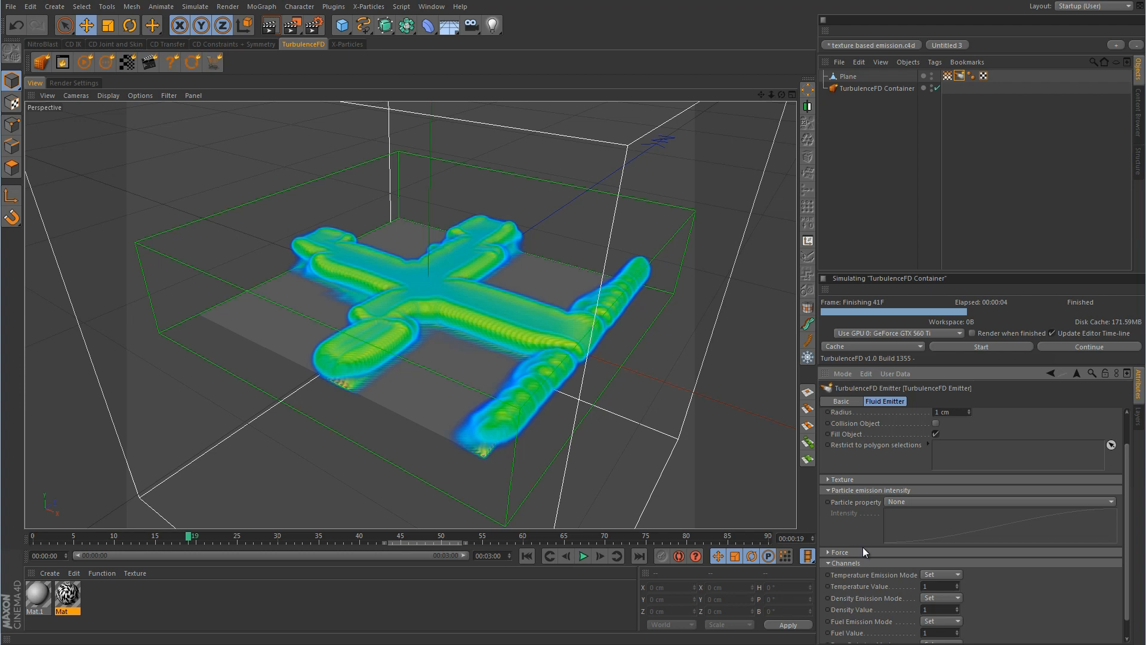
click(828, 490)
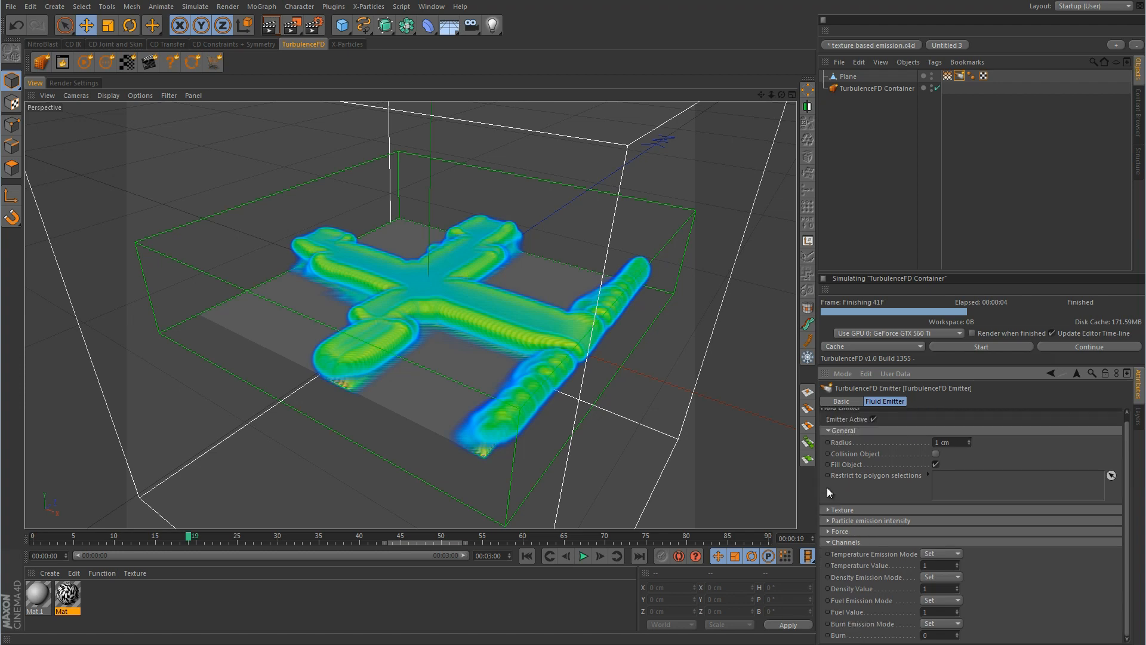
click(828, 530)
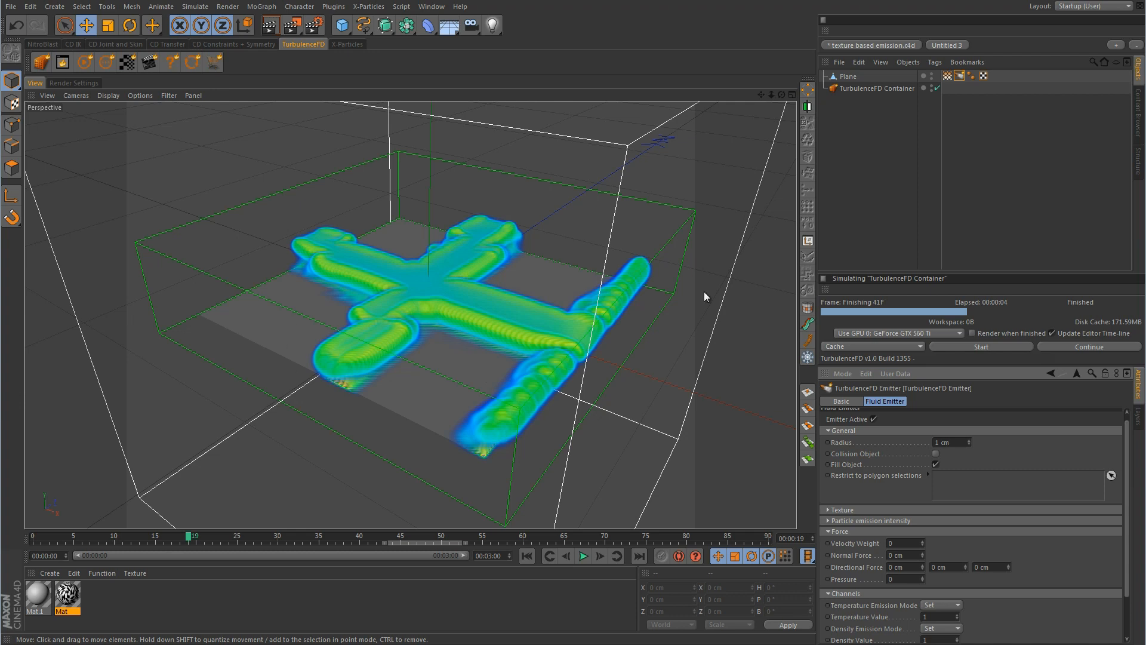
click(851, 76)
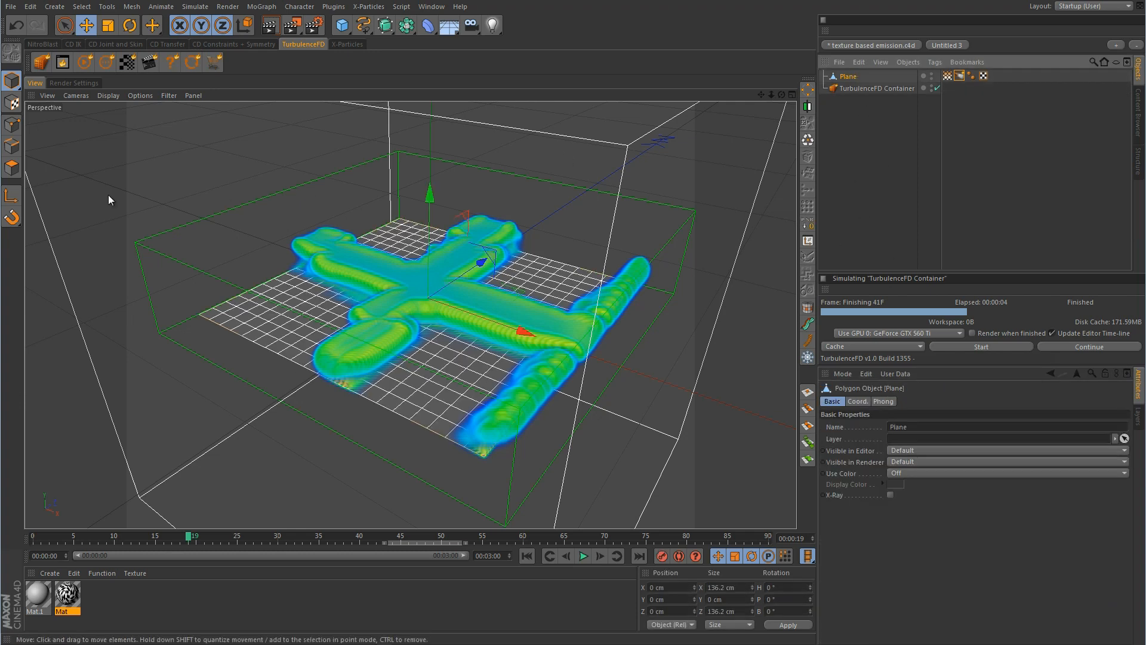
Live Select a patch of polygons at the Plane's left corner in Polygon mode
click(12, 168)
click(65, 25)
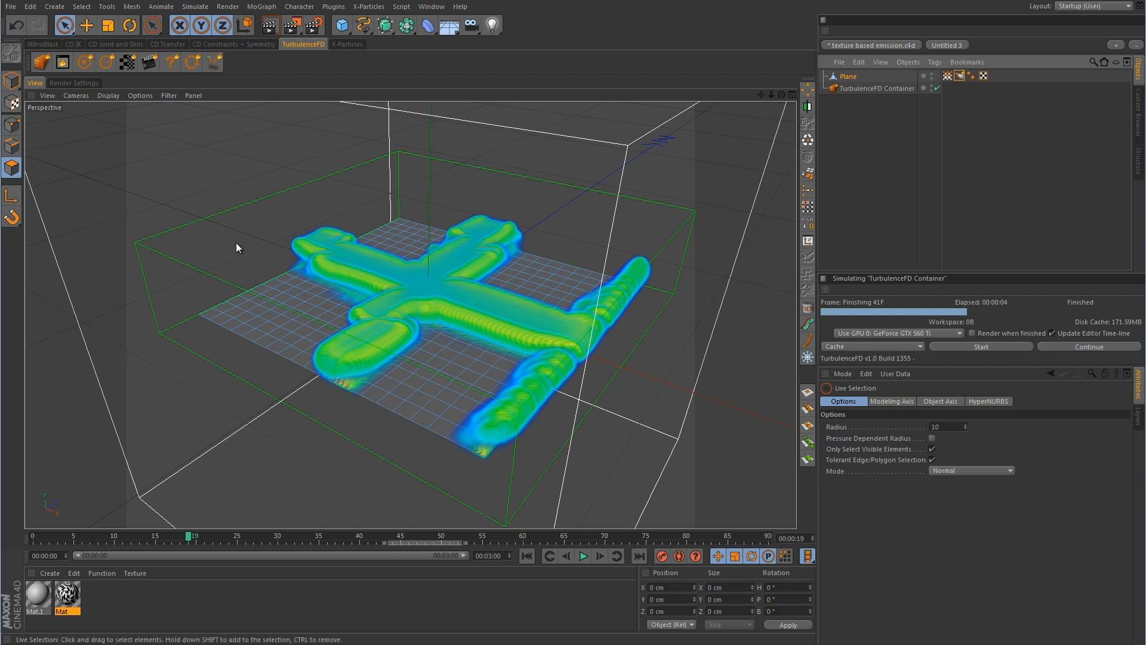
mouse_move(209, 313)
mouse_down()
mouse_move(224, 322)
mouse_move(252, 273)
mouse_move(267, 316)
mouse_move(242, 261)
mouse_up()
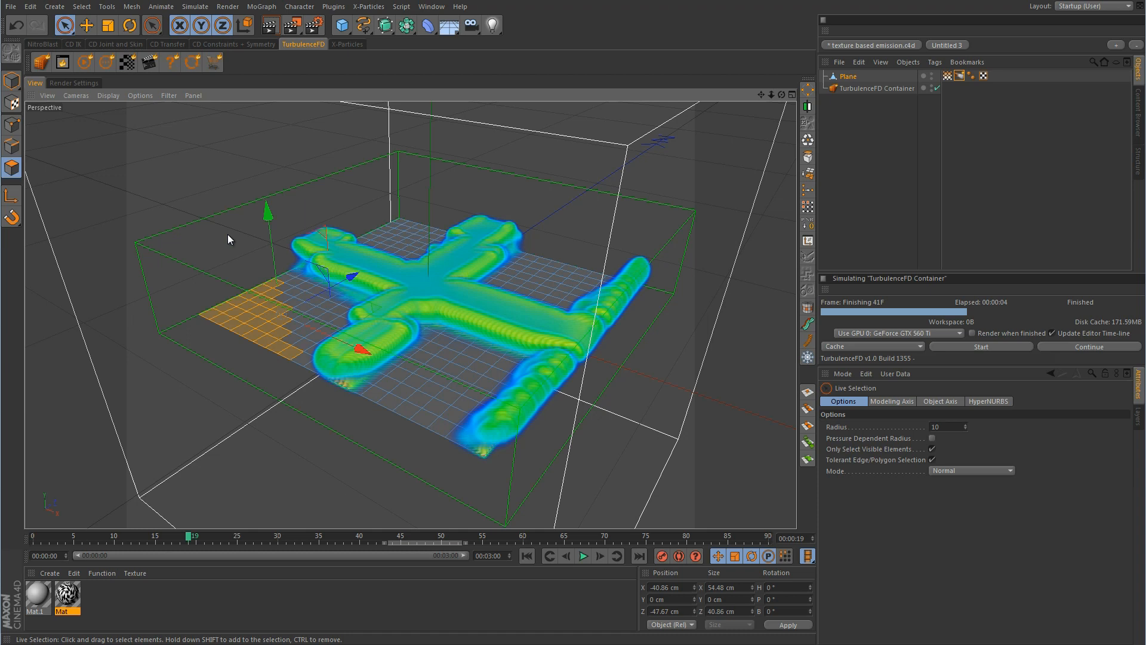
Reverse the selected polygons' normals with U~R, restore them, then bring up the viewport display settings
key(u)
key(r)
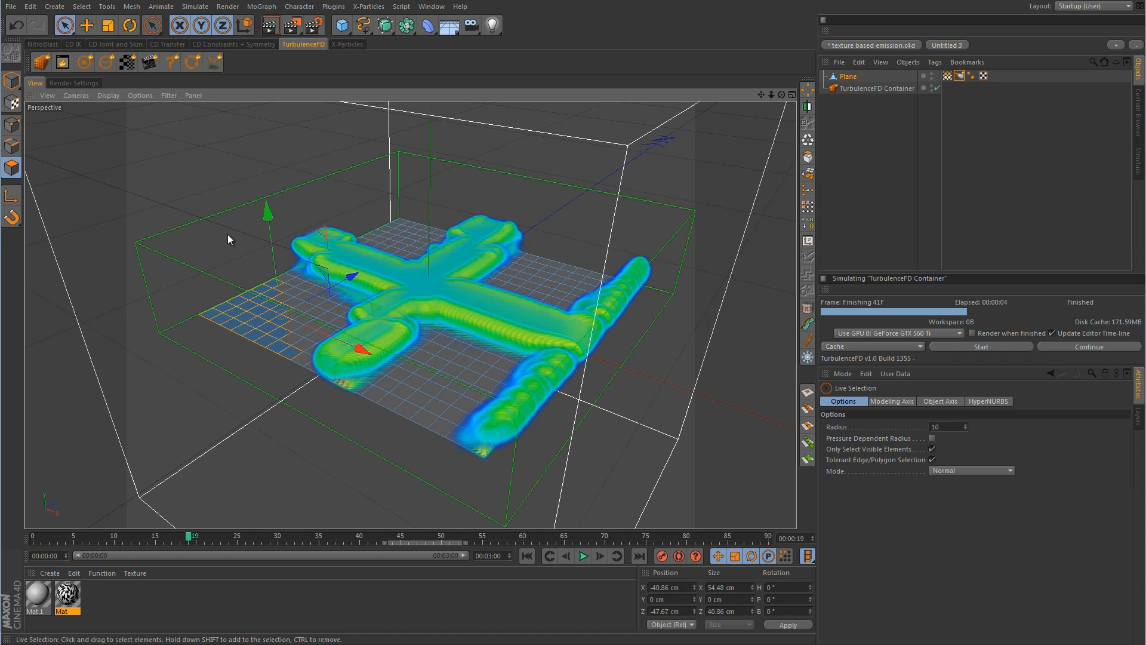
key(u)
key(r)
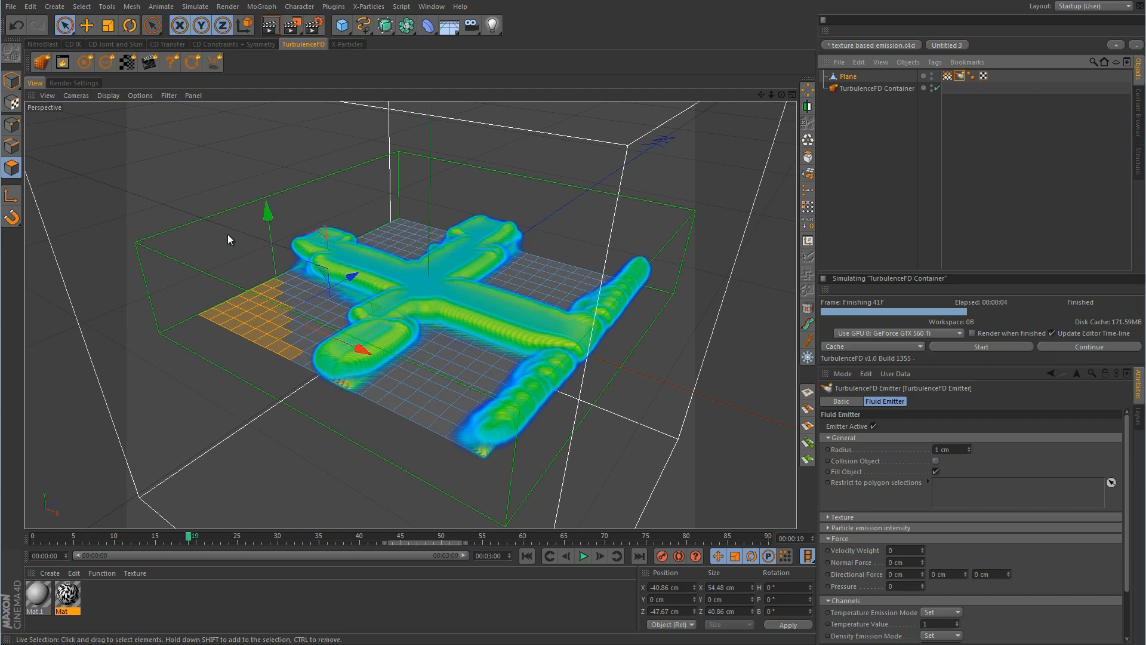
key(shift+v)
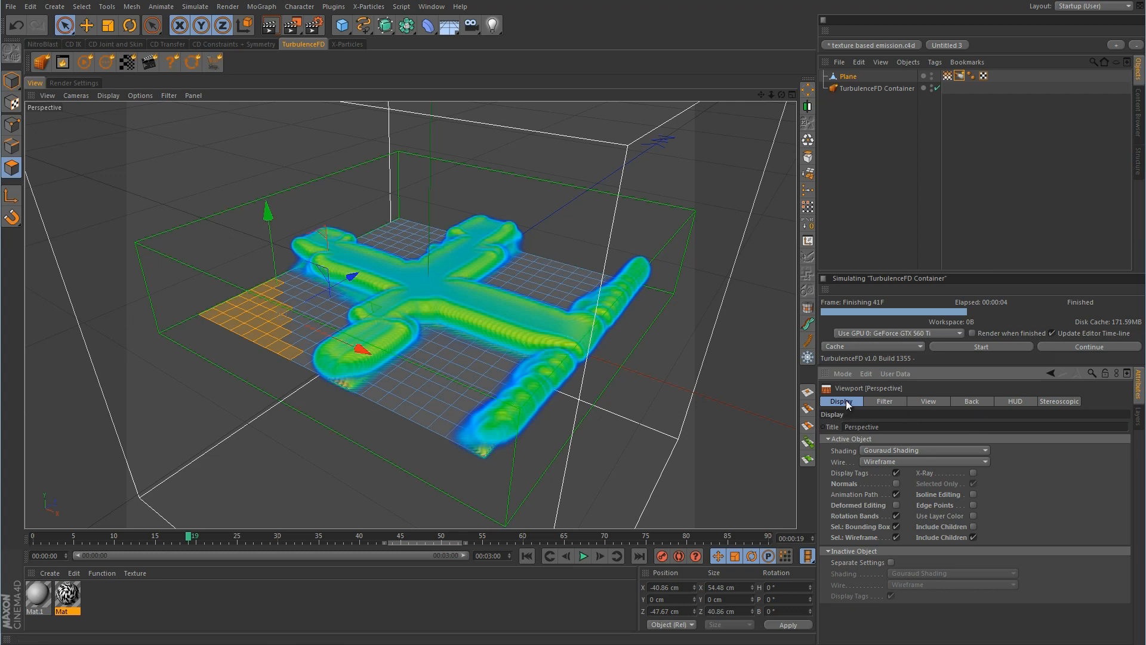
Show polygon normals, reverse the corner polygons' normals, and select all to confirm they face up
click(895, 483)
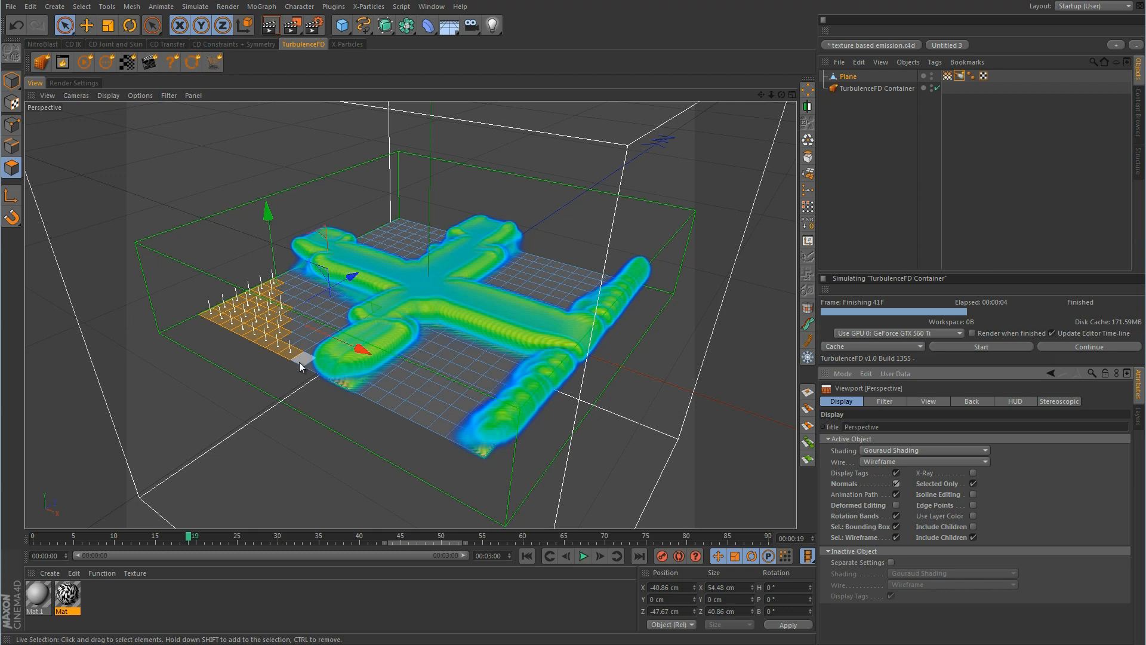
key(u)
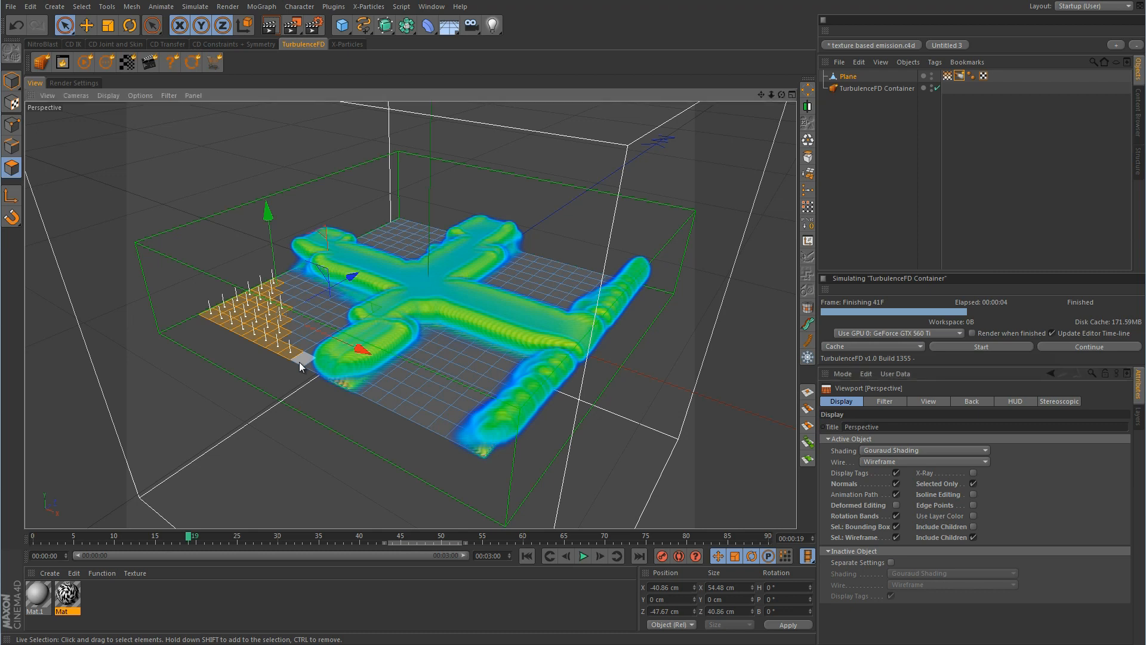
key(r)
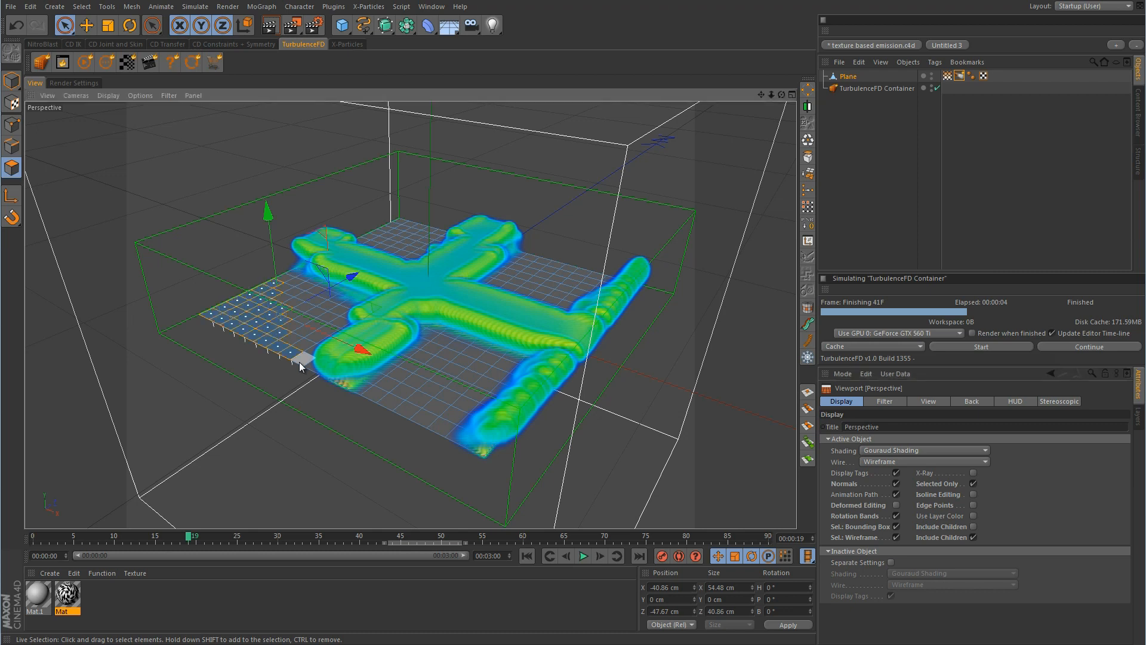
alt+drag(302, 403, 302, 427)
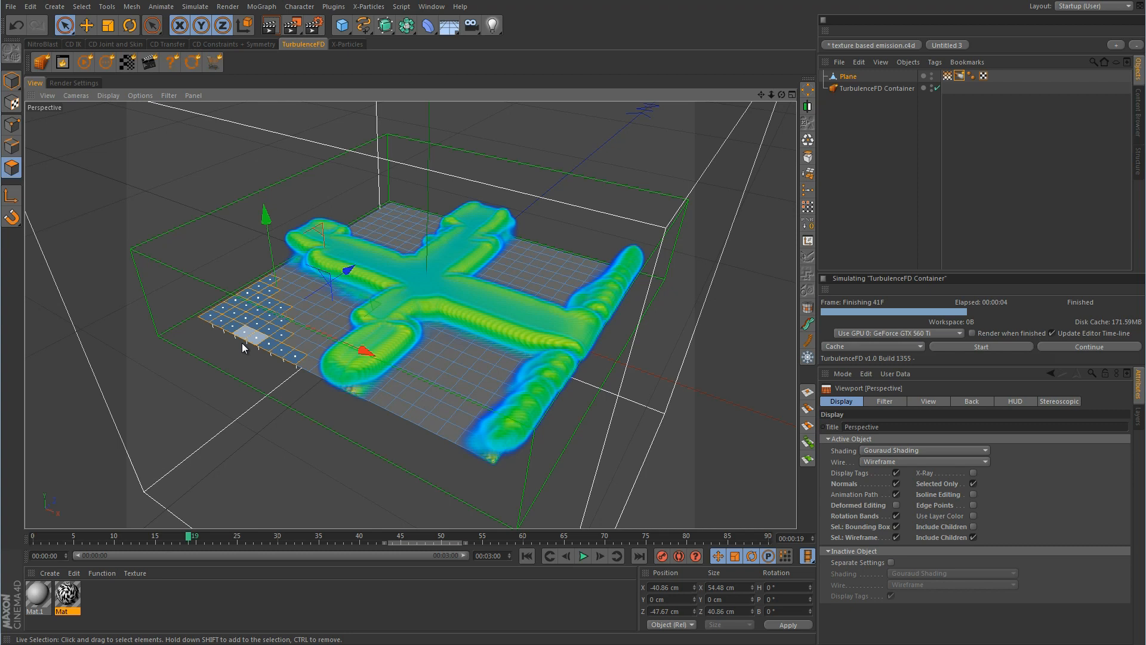
click(241, 343)
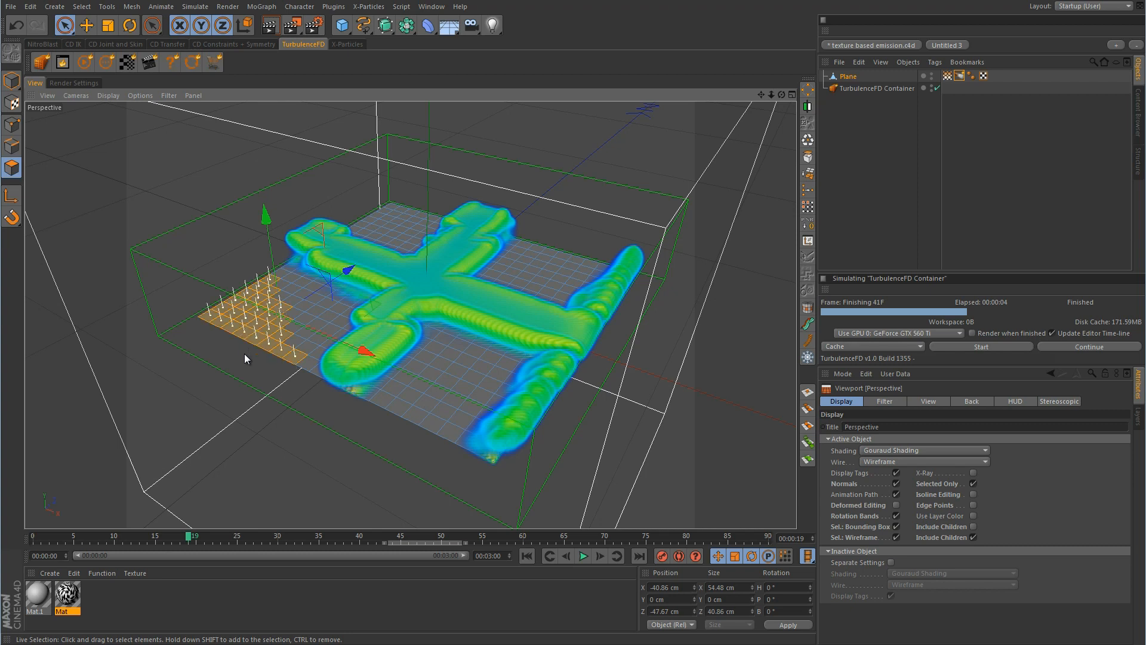
key(ctrl+a)
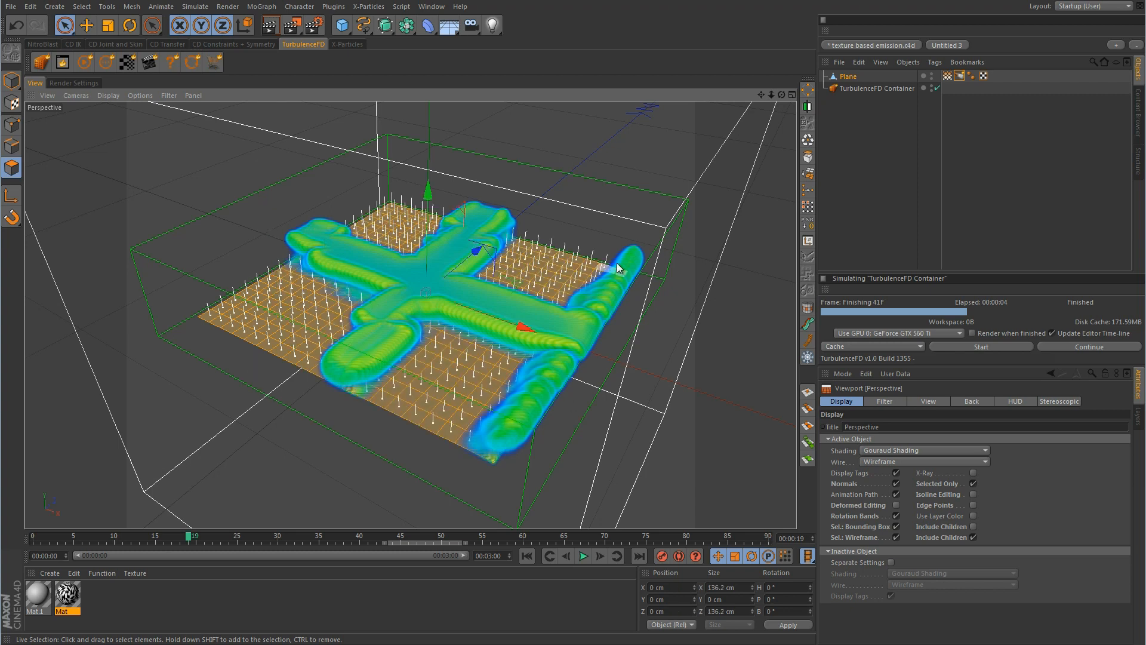
Clear the polygon selection, hide the normals, and show the Plane's Emitter settings
click(593, 204)
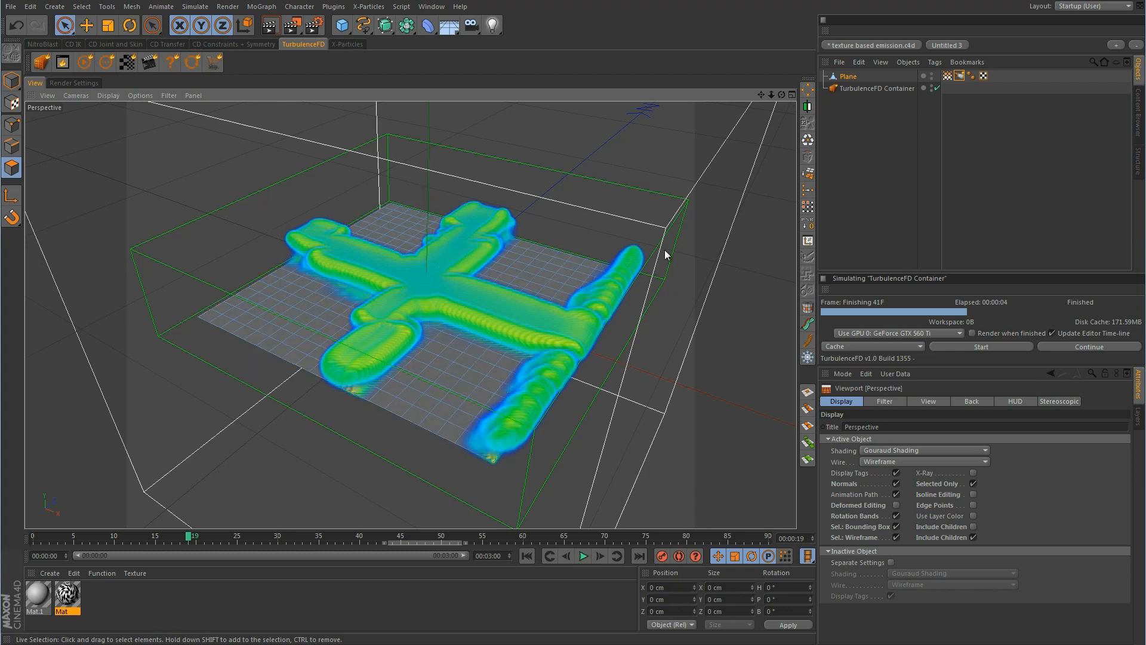
click(897, 483)
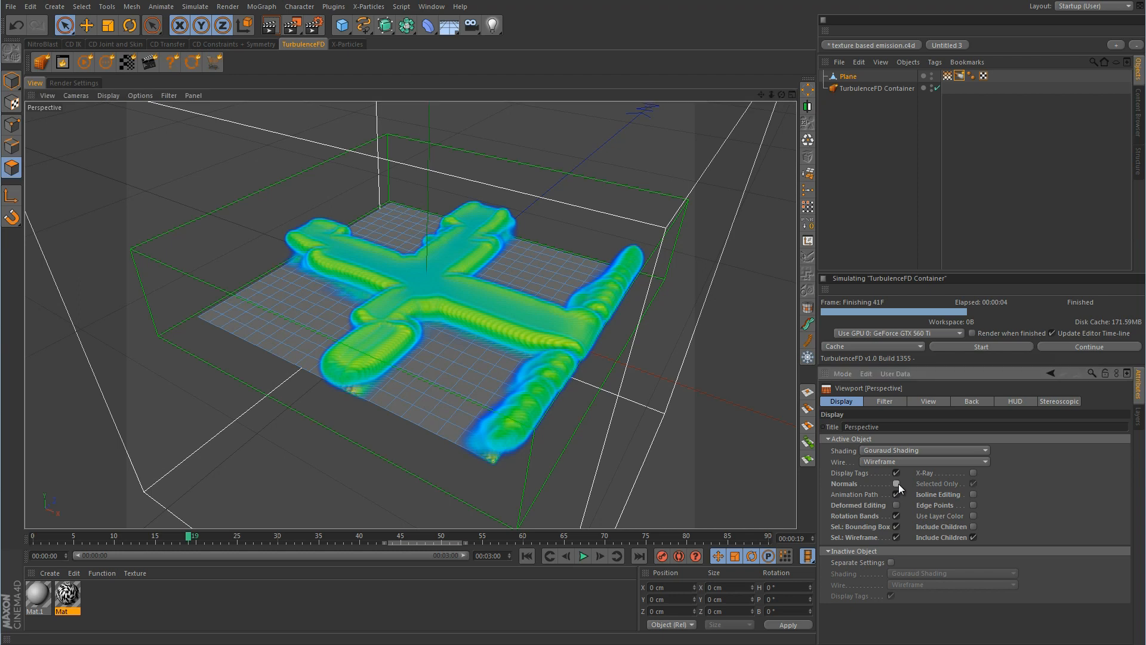
click(959, 76)
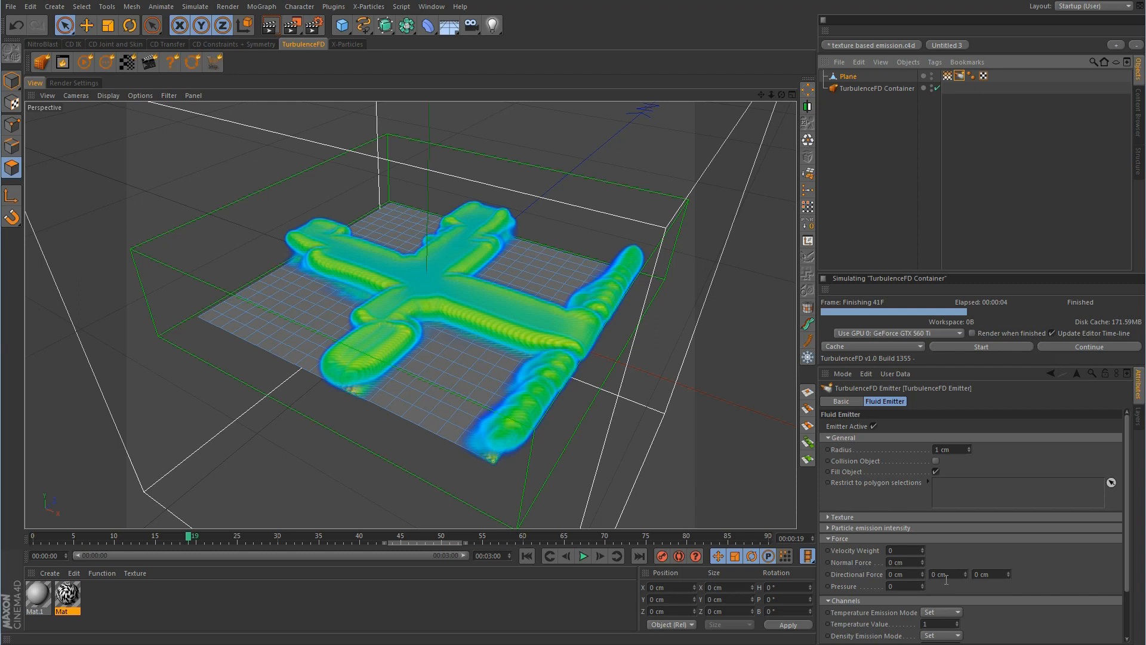
click(828, 517)
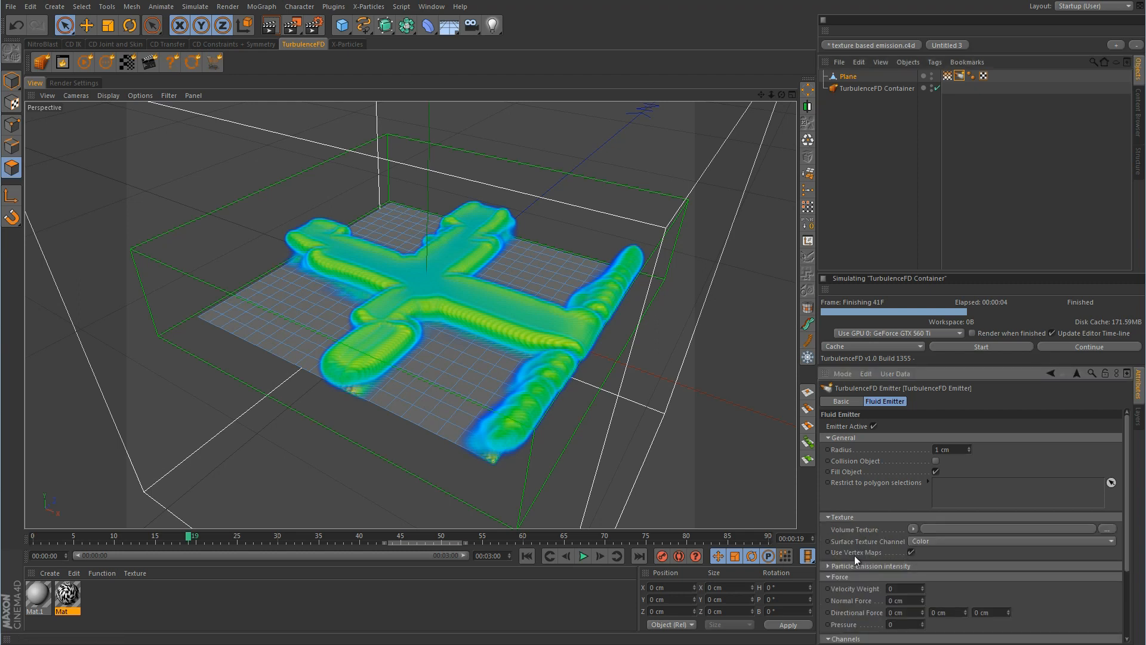
click(827, 516)
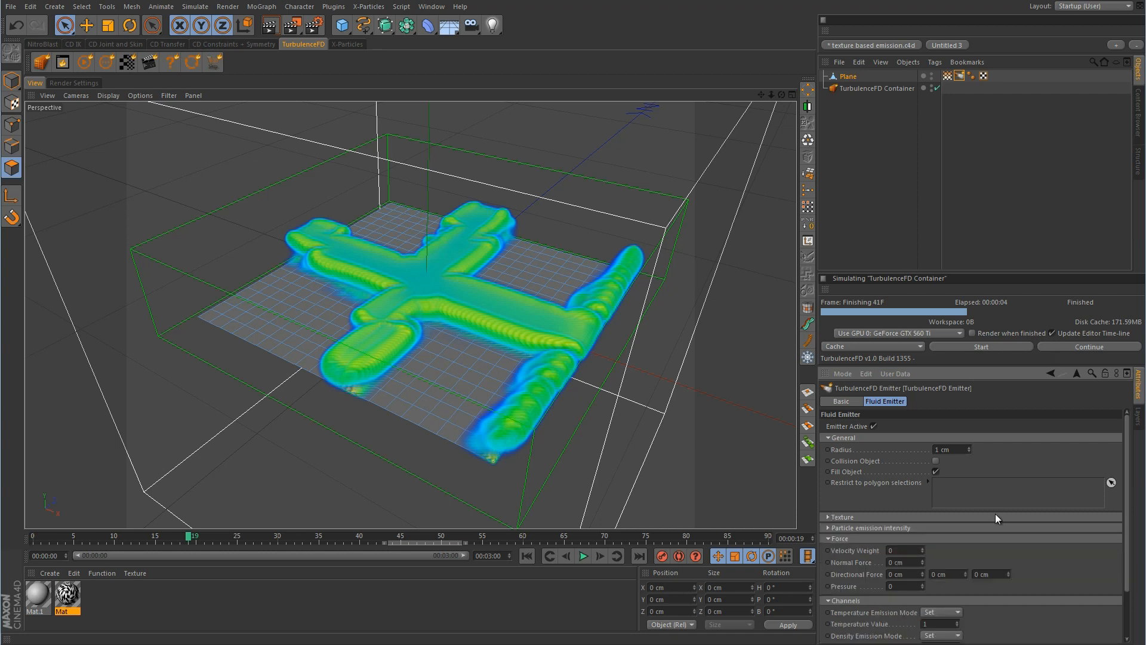
Set the emitter's Normal Force to 300 cm and restart the simulation
double_click(910, 563)
text(300)
key(Return)
click(1001, 347)
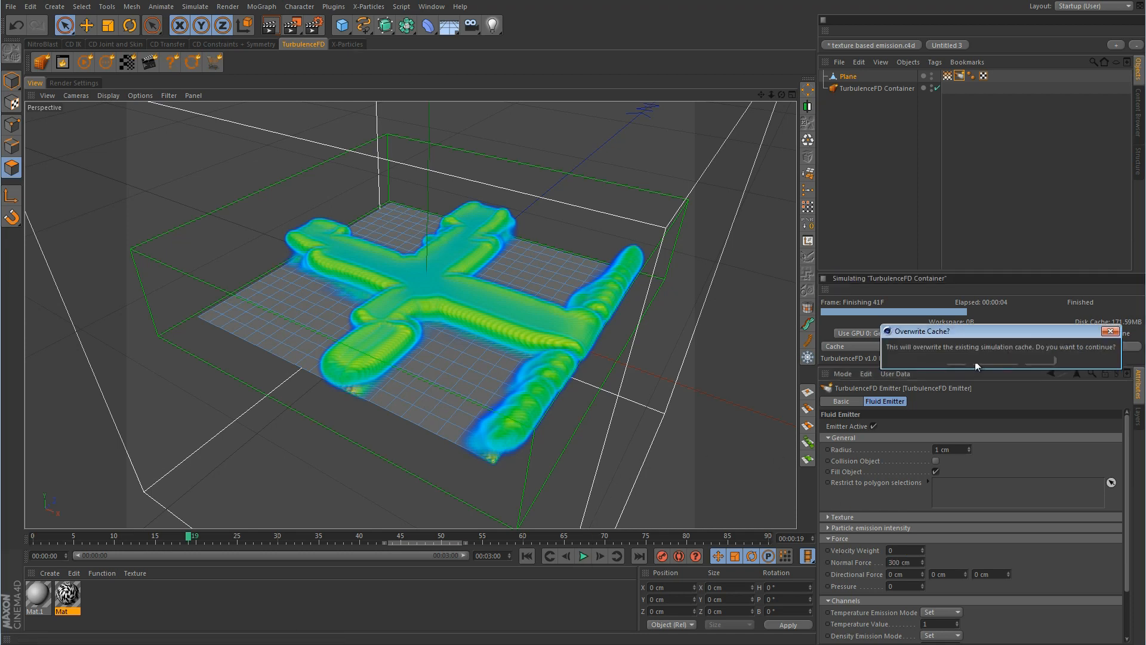
Overwrite the cache, let the 300 cm Normal Force simulation finish at frame 48, and rewind to frame 0
click(957, 364)
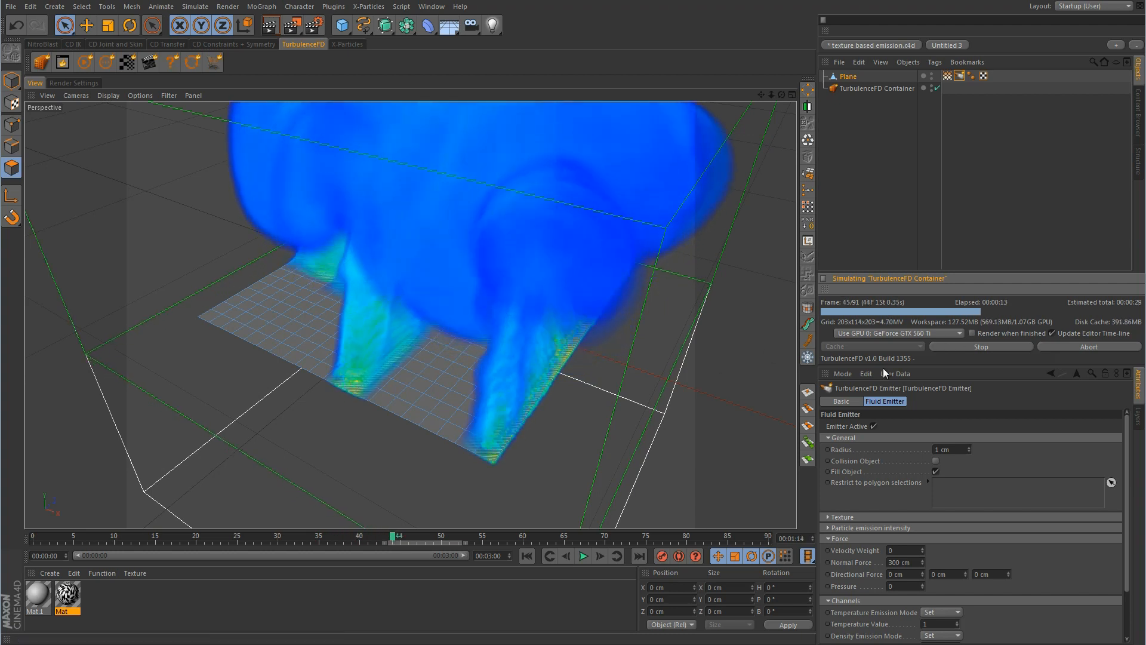
click(525, 558)
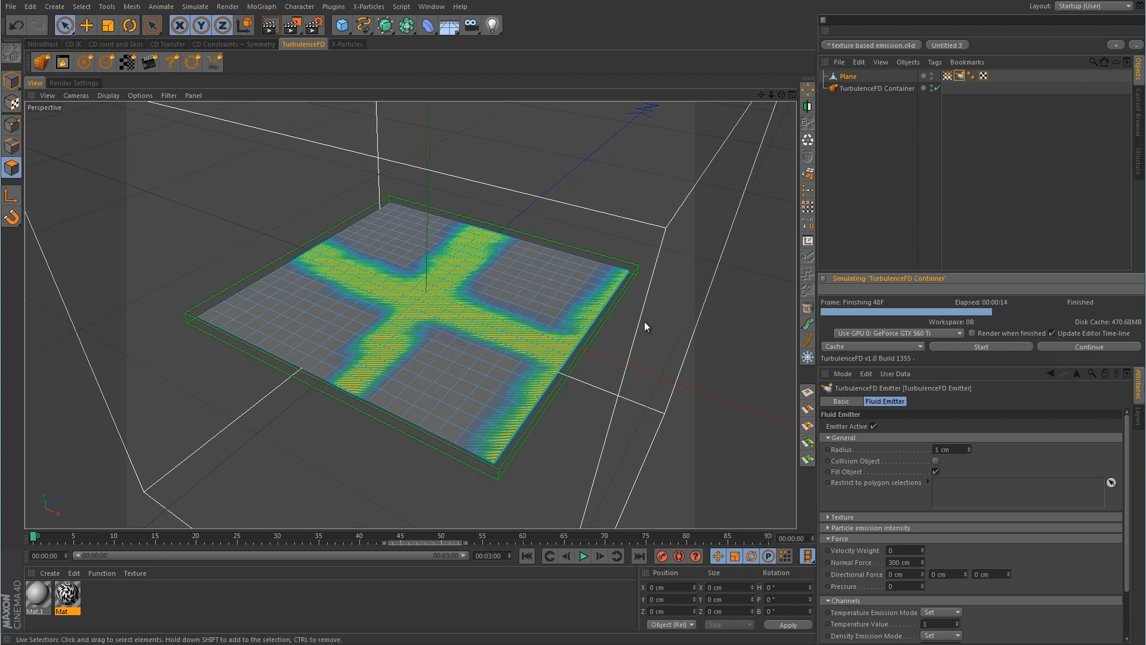
Delete the plane's Vertex Map tag, zoom in on the plane in the Front view, and disable the TurbulenceFD Container
click(947, 77)
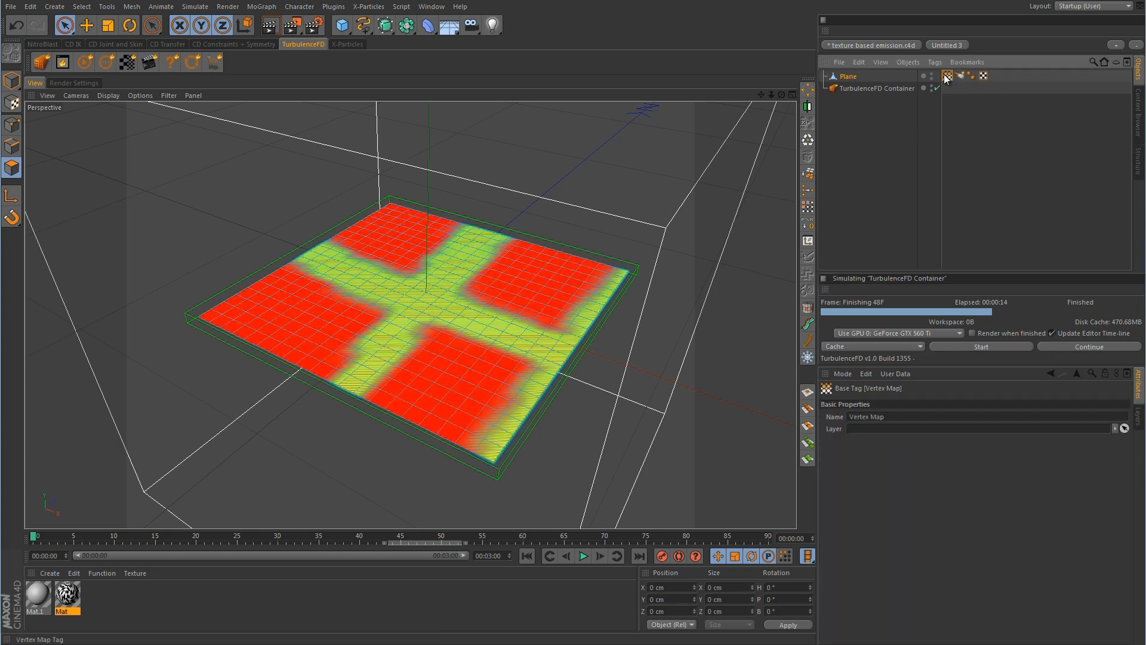
key(Delete)
click(850, 75)
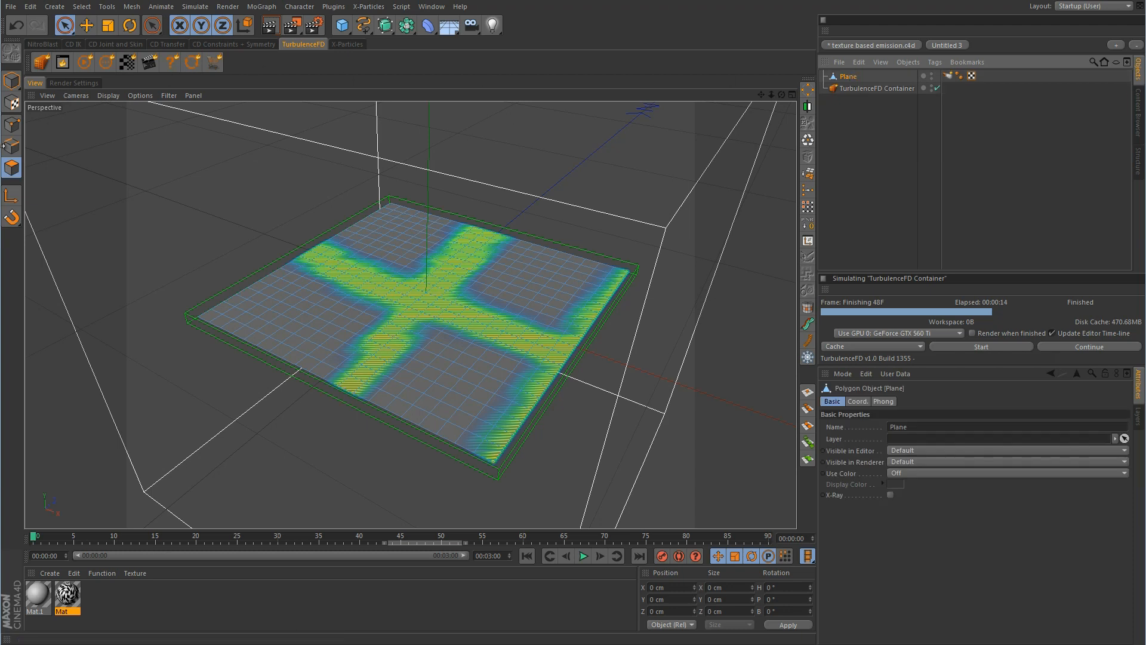
middle_click(531, 270)
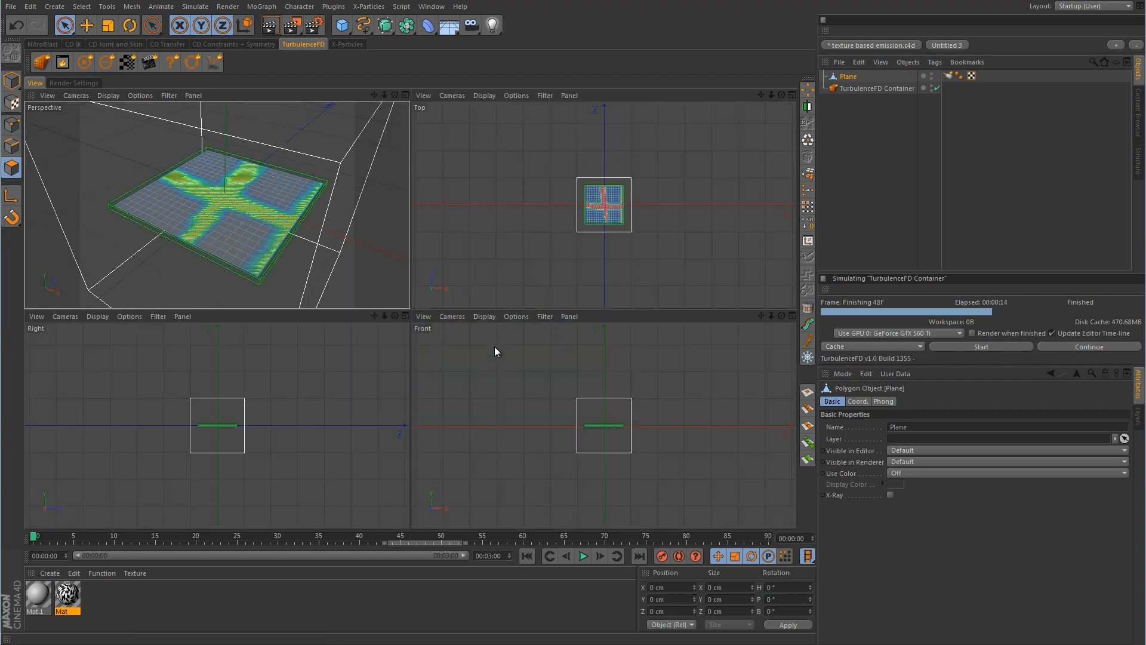
middle_click(543, 429)
alt+right_drag(423, 308, 638, 312)
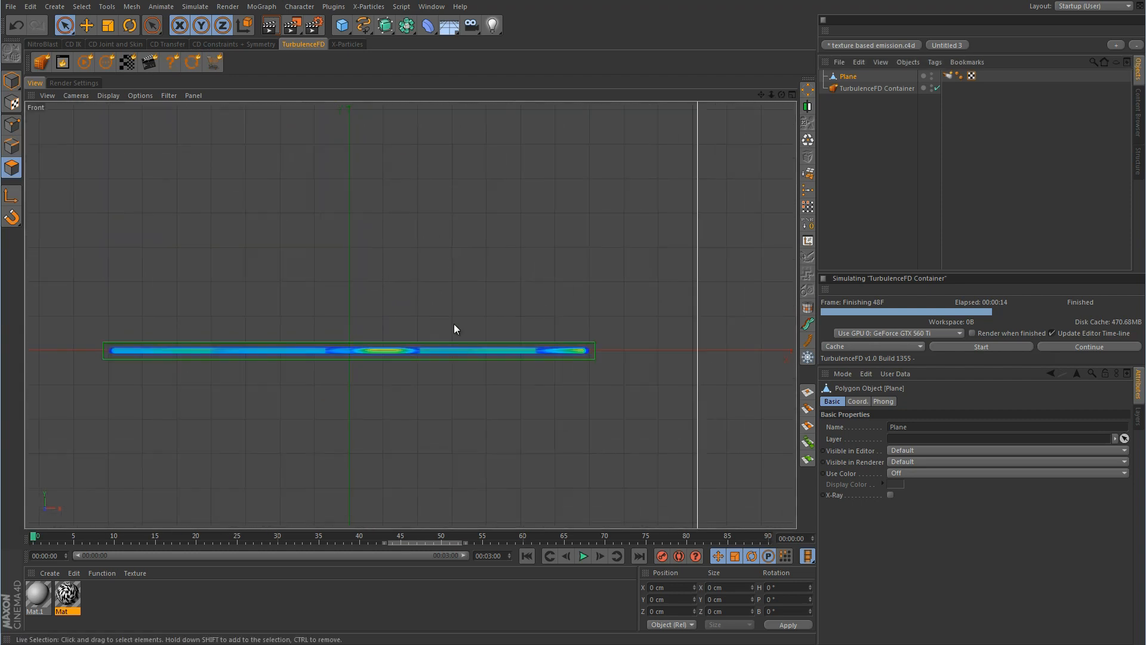
alt+middle_drag(435, 327, 501, 323)
alt+right_drag(501, 323, 521, 323)
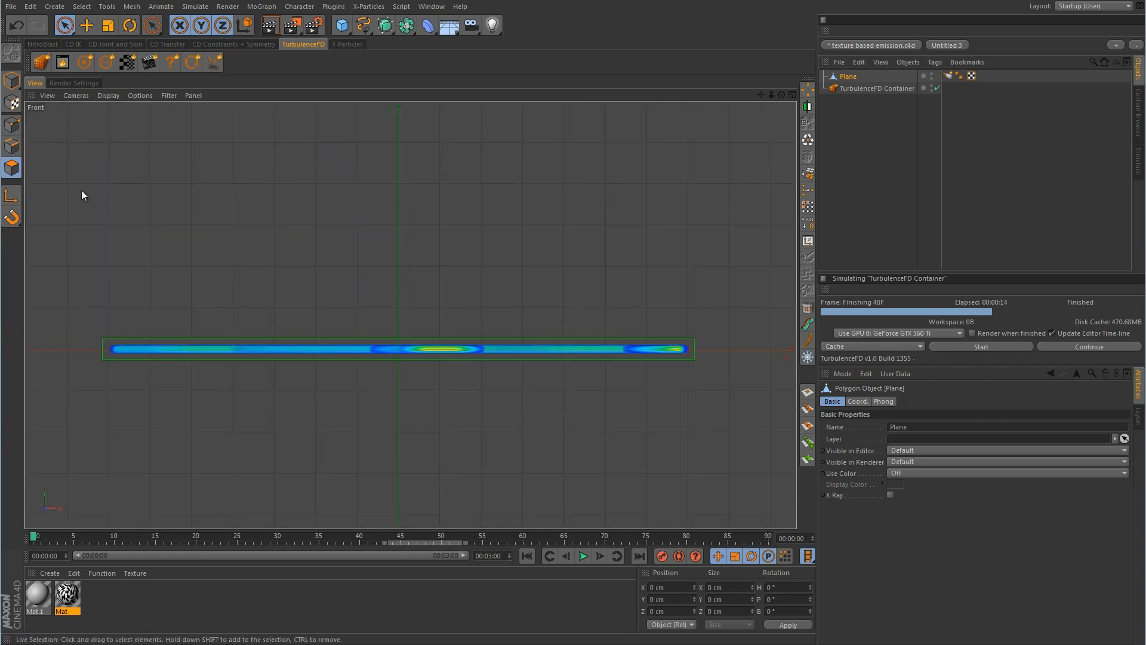
click(936, 88)
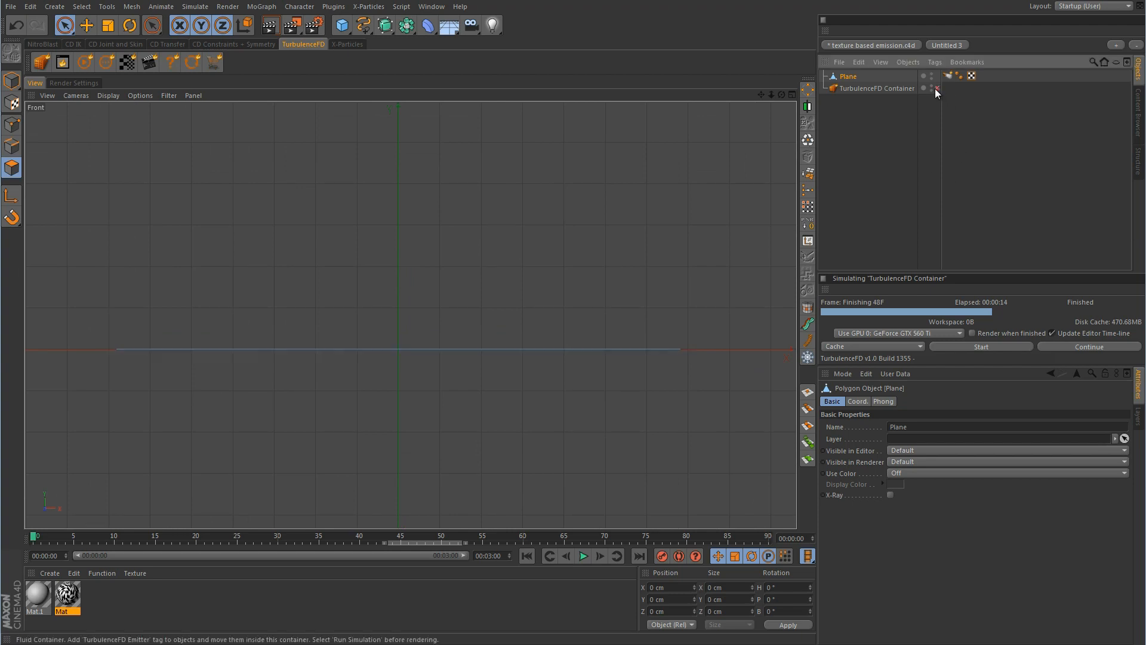
Select the right-side points of the plane, including hidden ones, with rectangle selection
click(12, 124)
drag(72, 31, 110, 61)
click(110, 61)
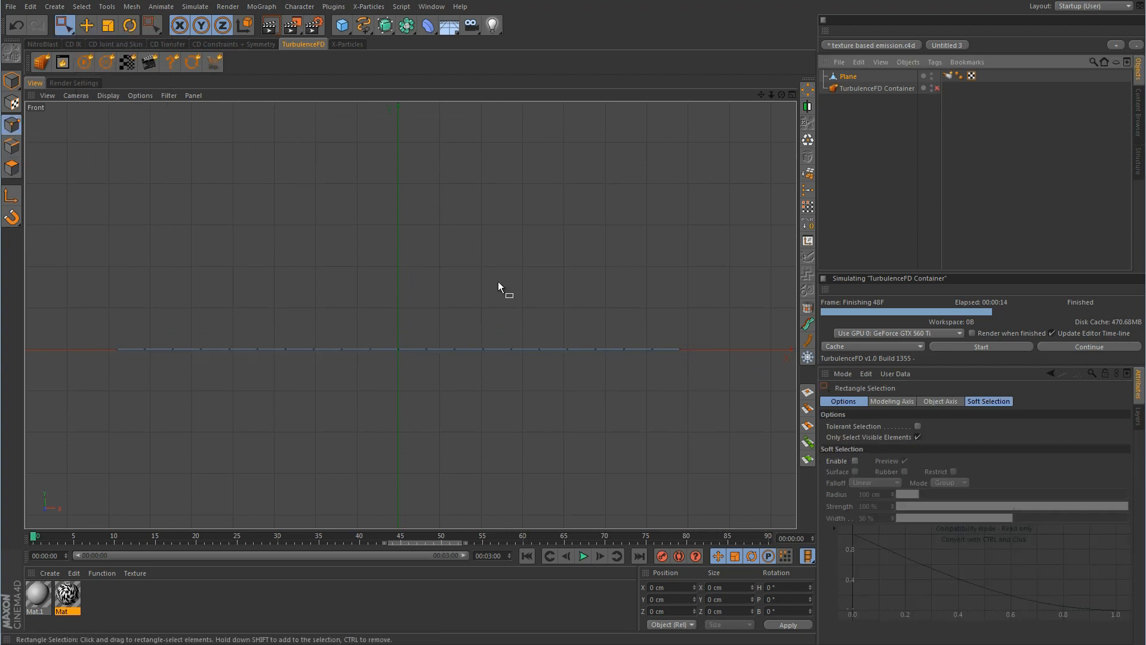
drag(729, 295, 447, 402)
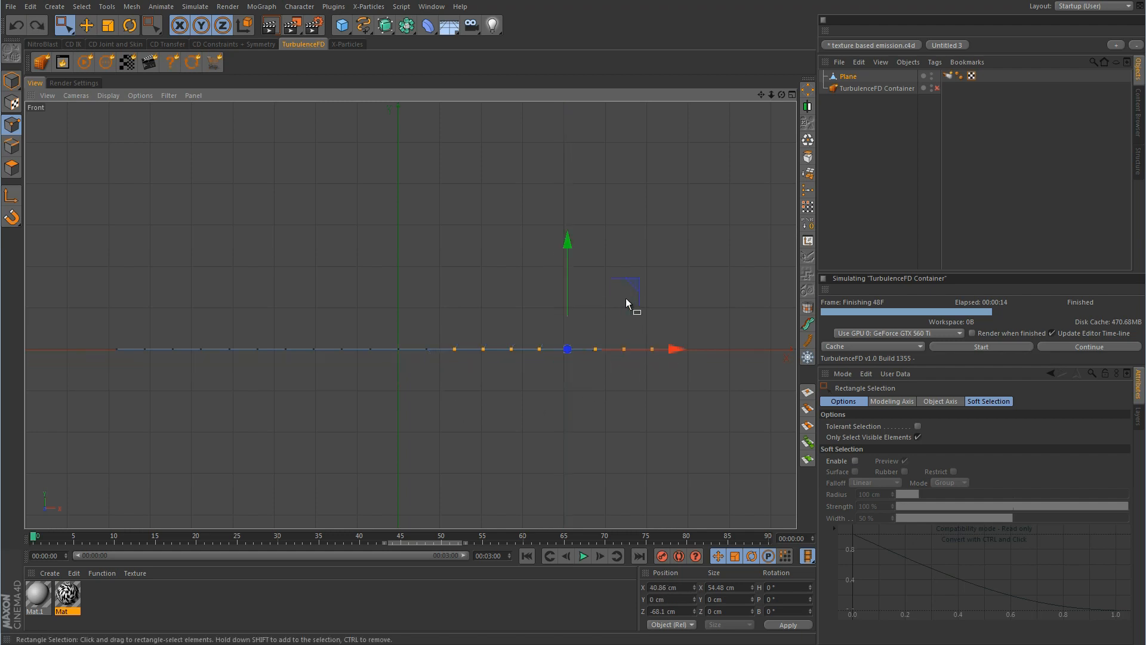
click(918, 437)
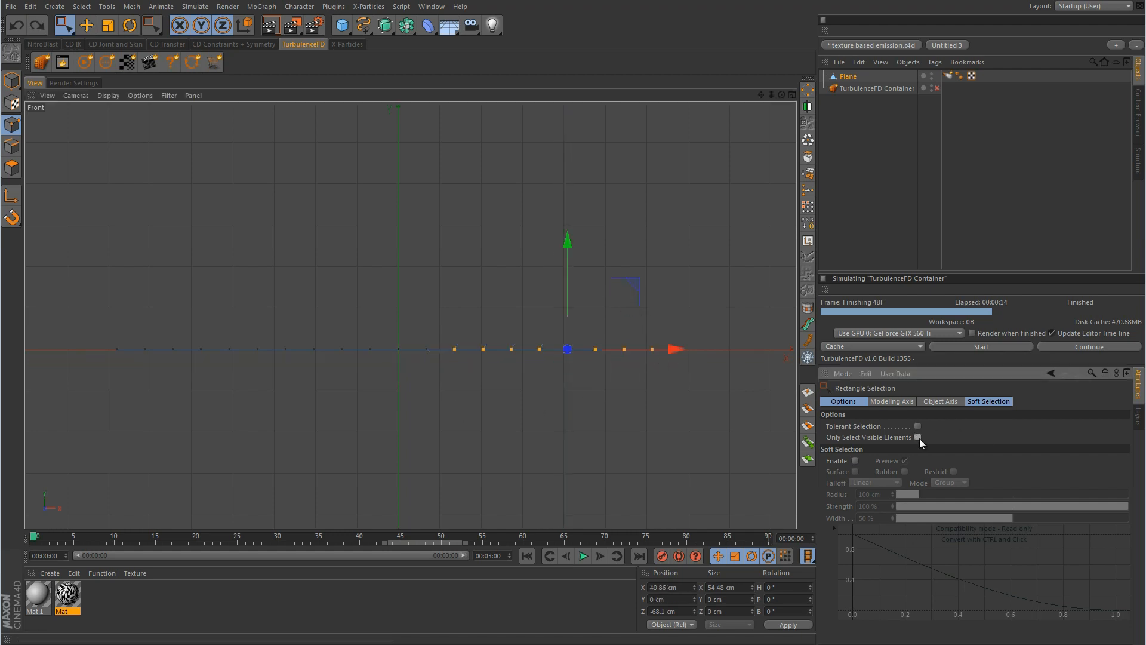
drag(719, 287, 448, 408)
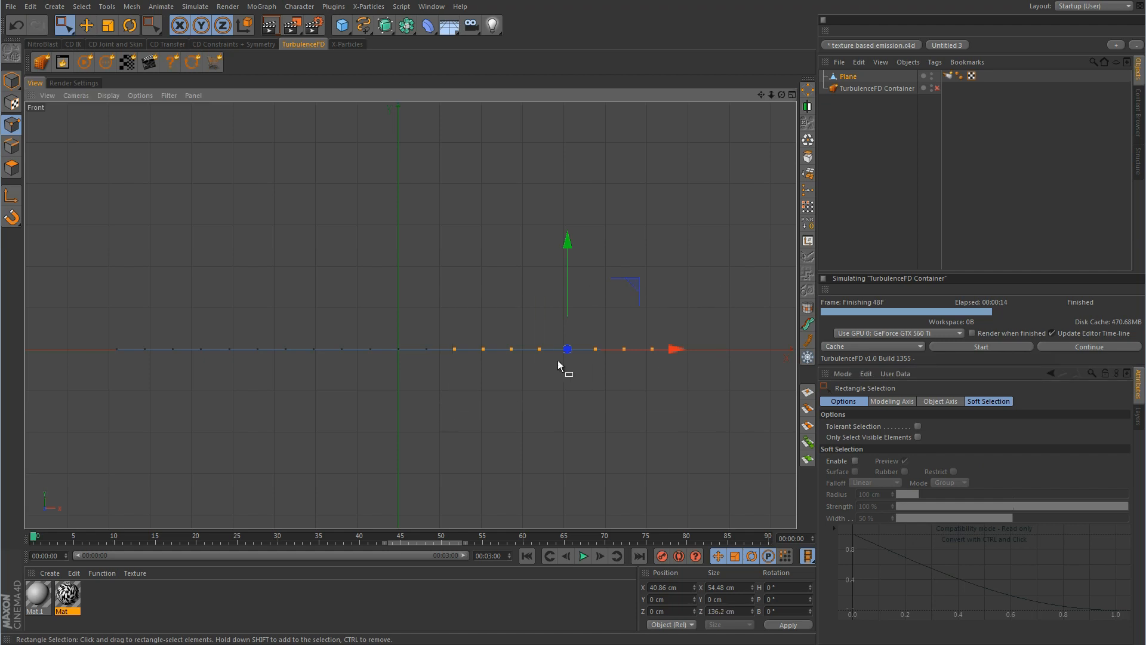
Lower the selected points in stages, dropping the leftmost each time, to form a sloping flap
drag(632, 287, 628, 298)
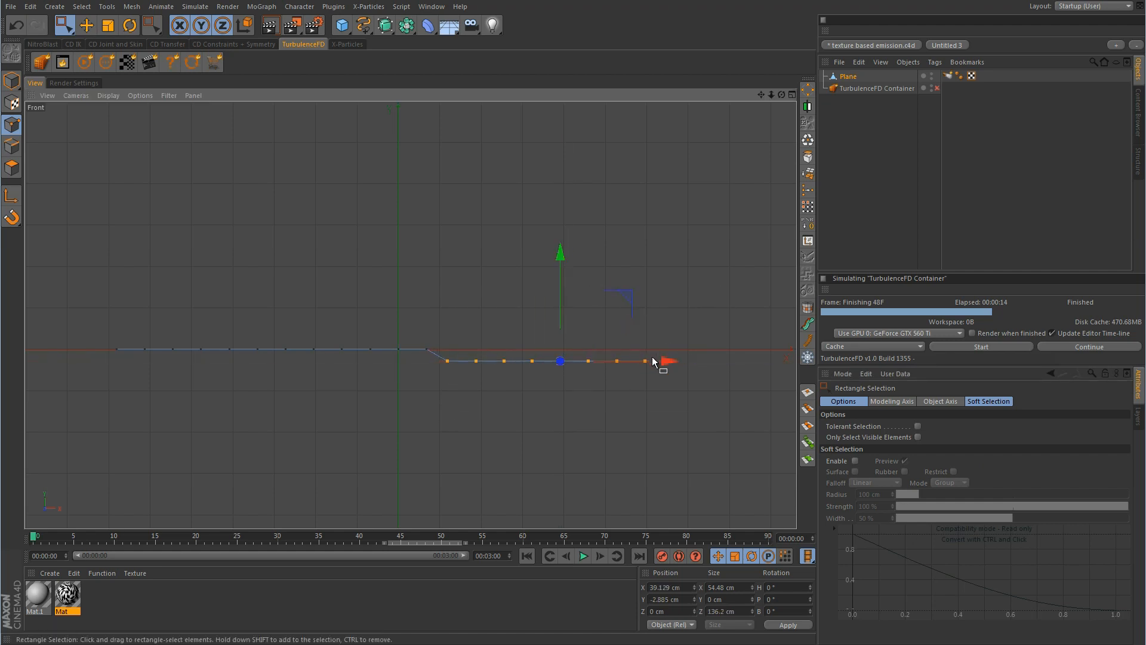
ctrl+drag(419, 331, 462, 388)
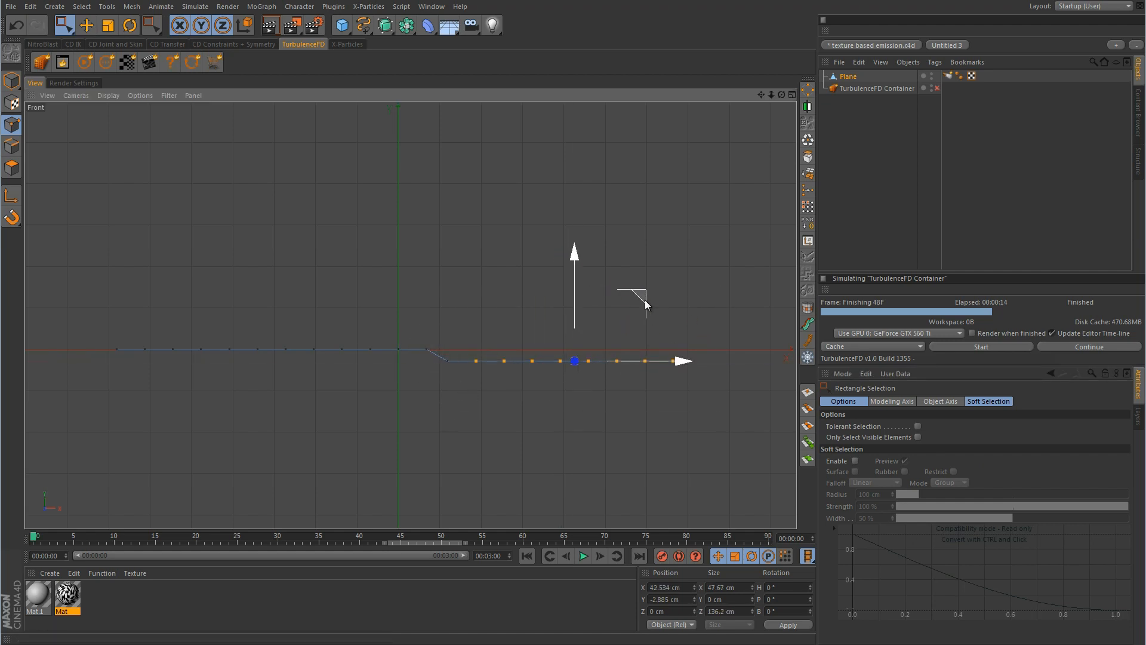
drag(645, 300, 630, 329)
ctrl+drag(445, 381, 468, 397)
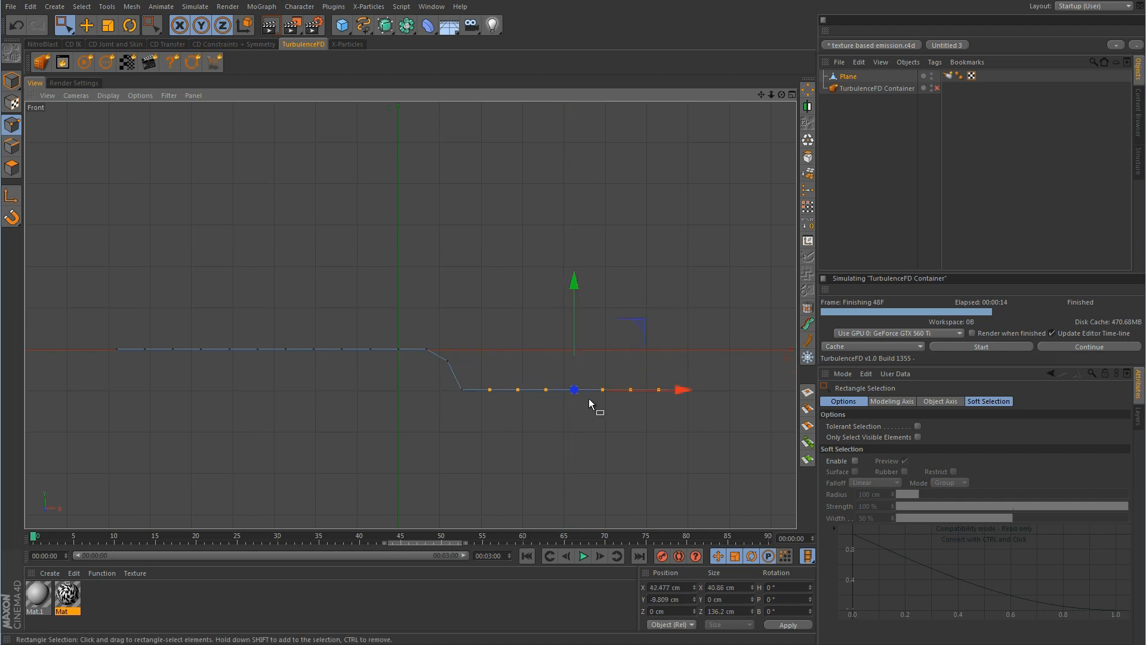
drag(640, 325, 617, 353)
ctrl+drag(460, 405, 482, 427)
drag(634, 362, 609, 297)
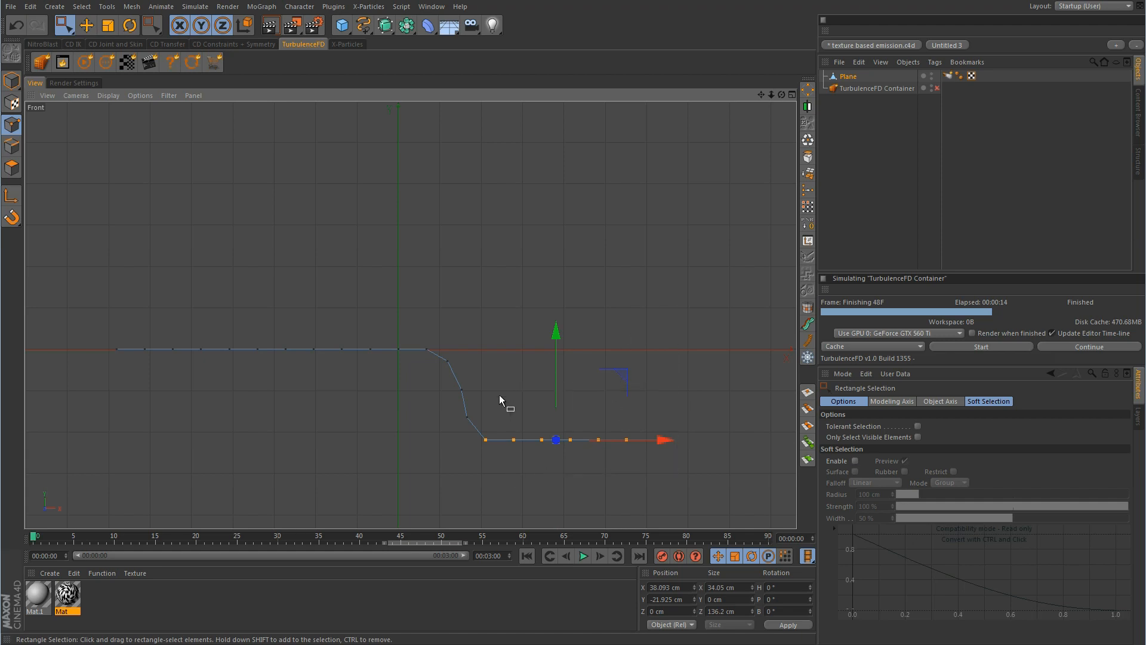
ctrl+drag(507, 431, 475, 446)
drag(633, 374, 631, 398)
ctrl+drag(536, 475, 503, 451)
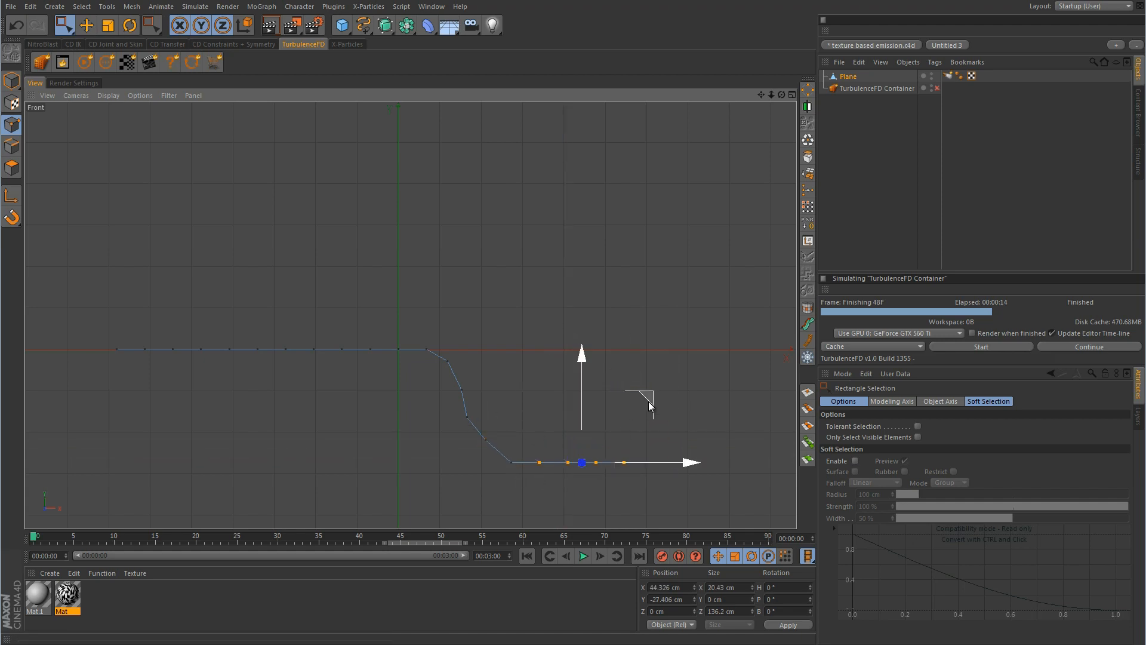
drag(648, 397, 642, 422)
Clear the point selection and return to the maximized Front view
drag(718, 422, 543, 508)
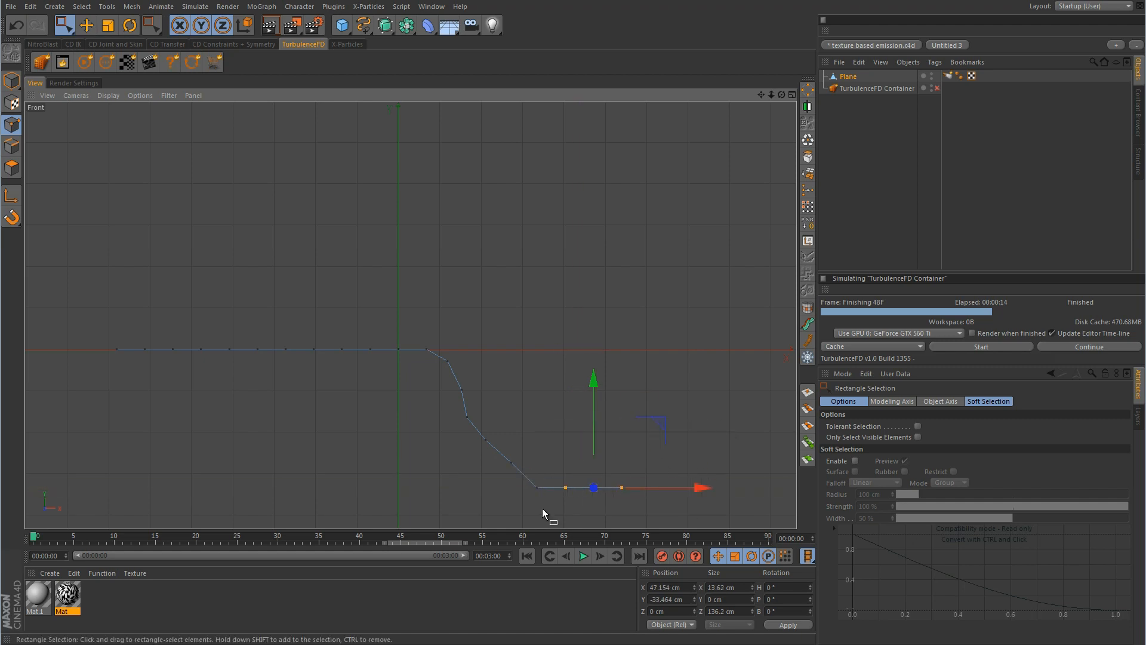
click(546, 507)
middle_click(554, 496)
middle_click(321, 281)
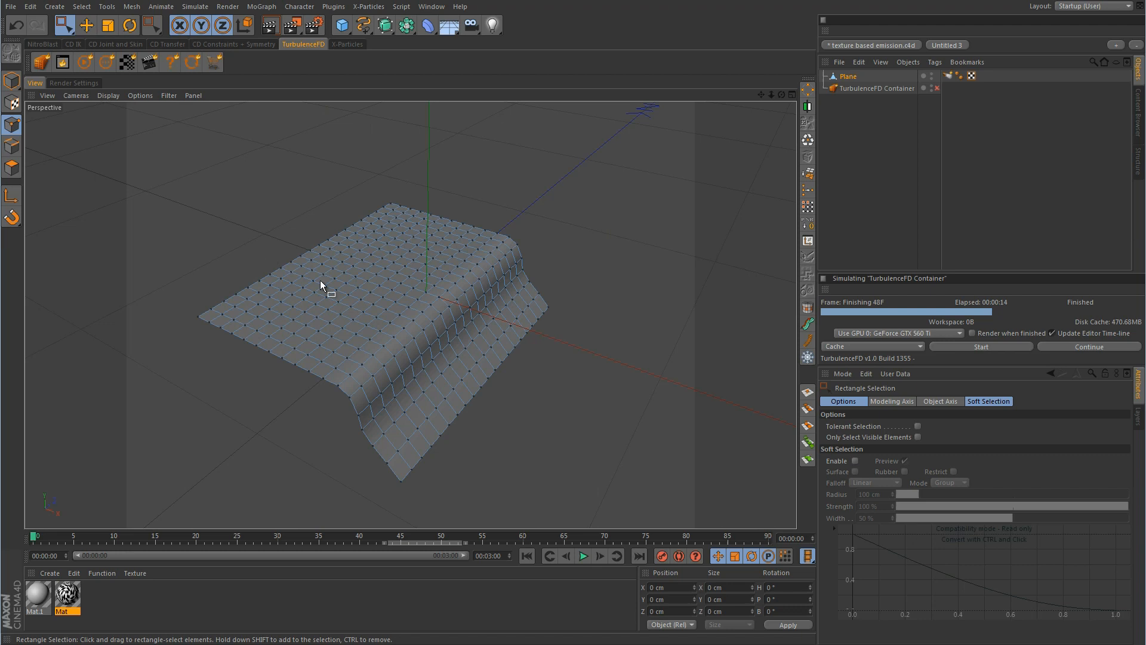
middle_click(632, 378)
middle_click(616, 445)
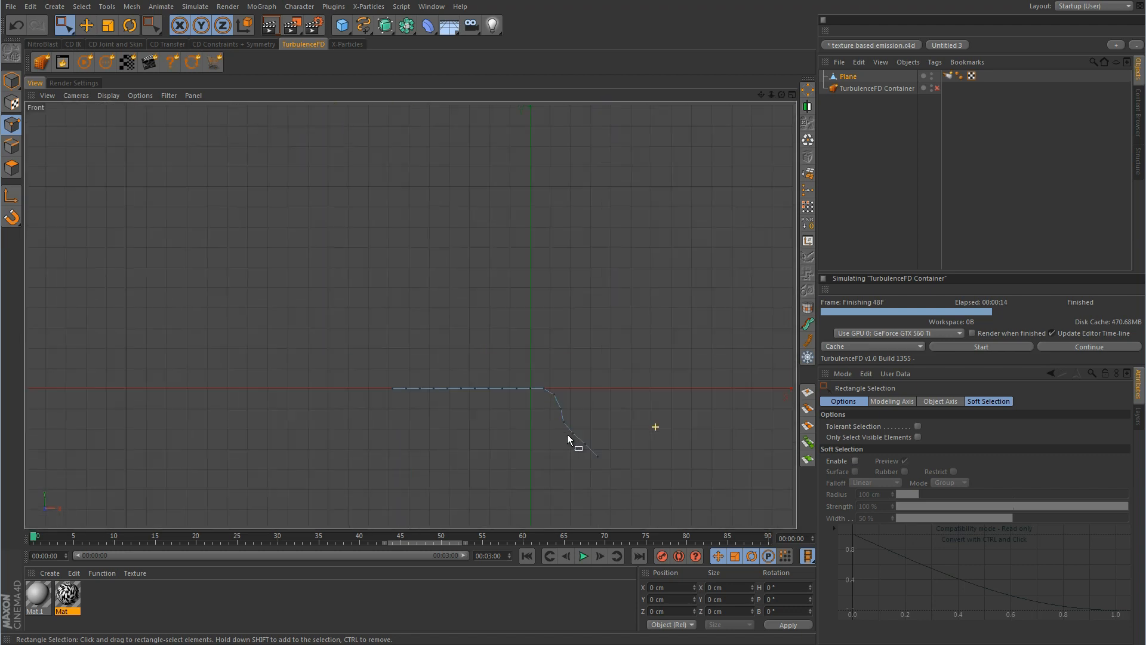
Re-enable the TurbulenceFD Container and return to Model mode with the Move tool in the Perspective view
click(936, 88)
middle_click(608, 367)
middle_click(285, 237)
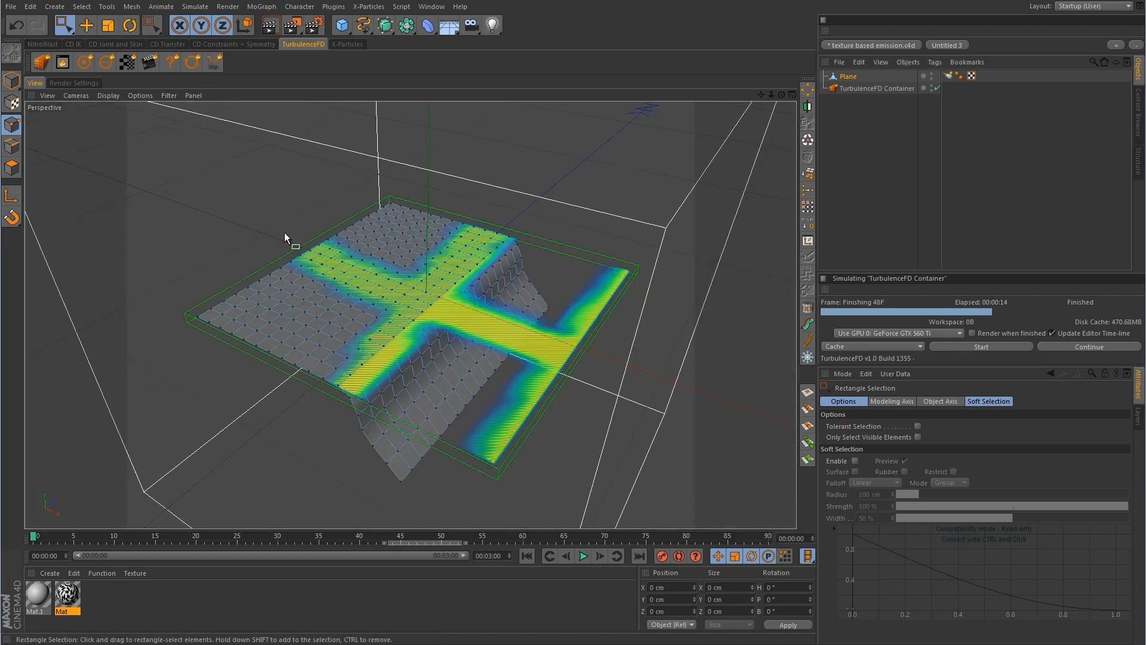
click(12, 81)
key(e)
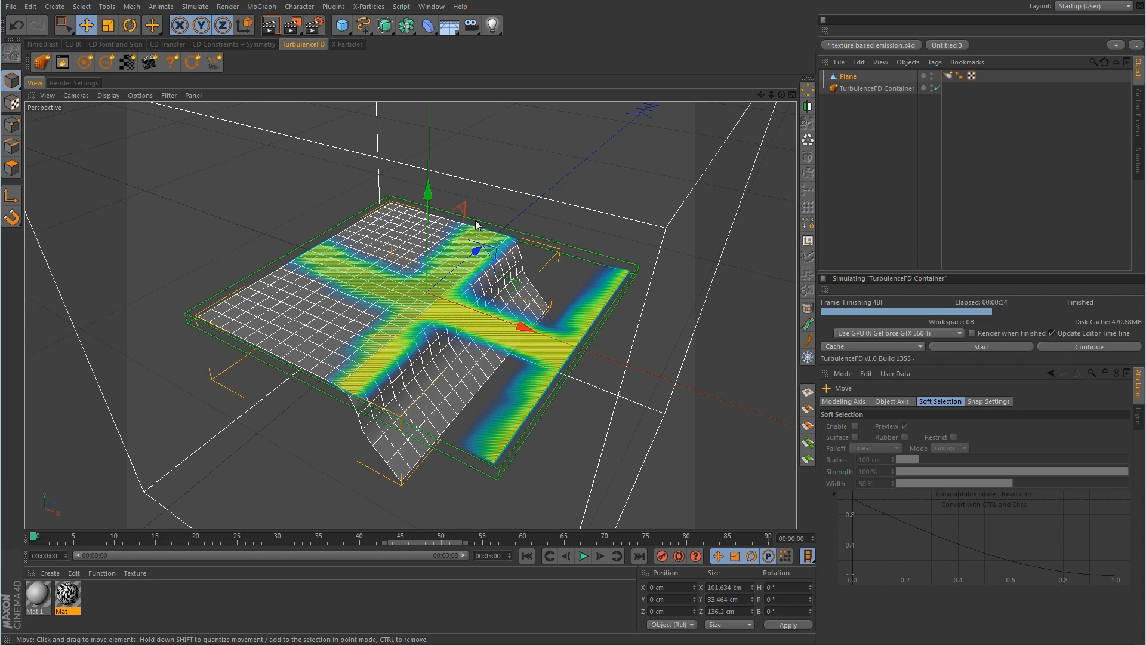
Select all of the plane's polygons and show their normals in the viewport
click(11, 167)
key(ctrl+a)
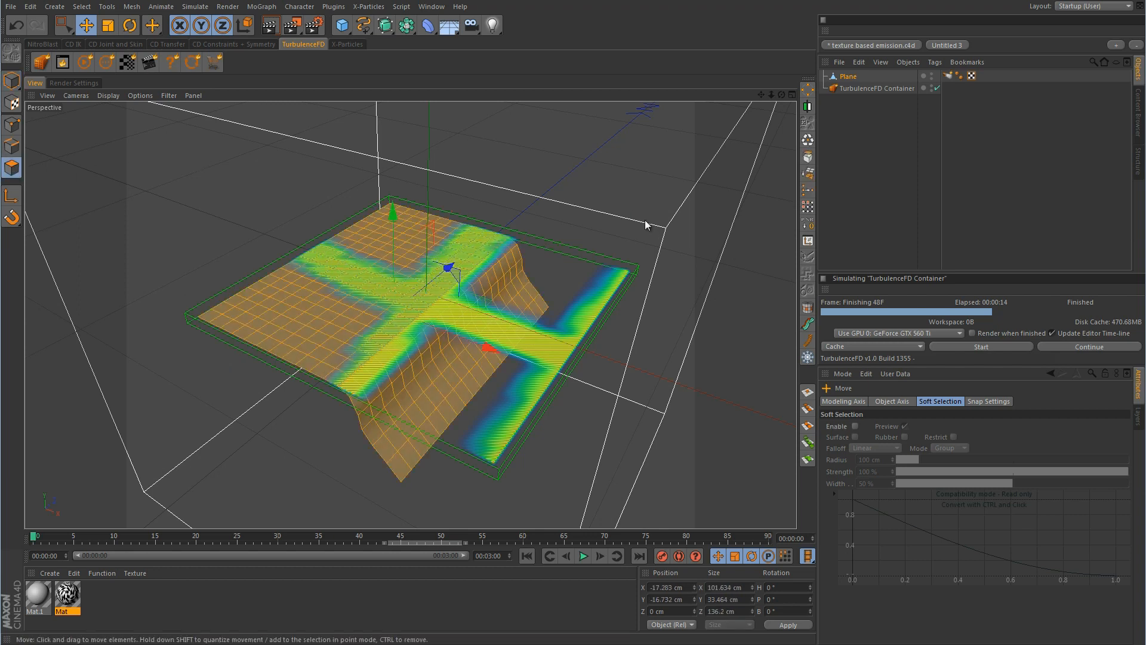
key(shift+v)
click(895, 484)
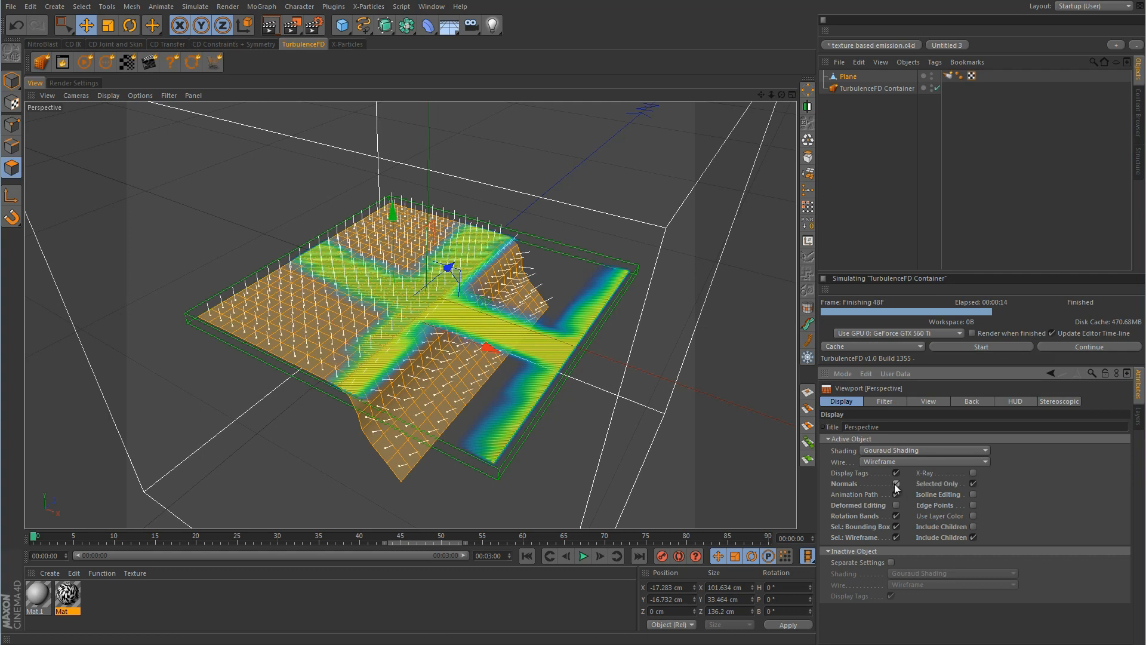
alt+drag(468, 445, 565, 375)
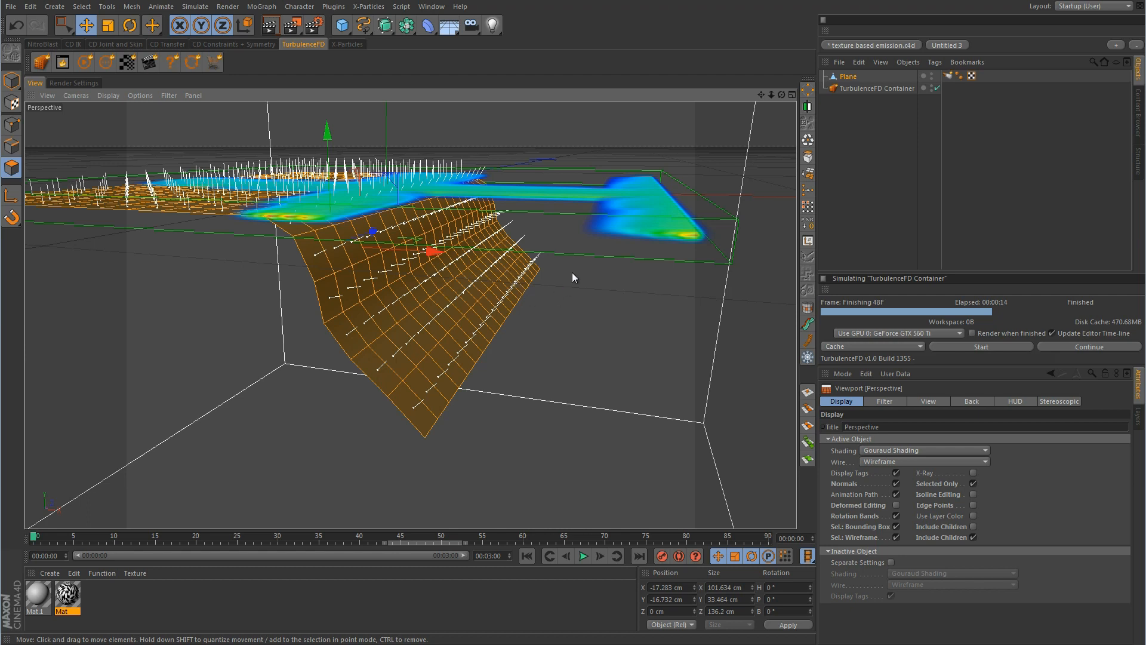
alt+drag(572, 272, 552, 306)
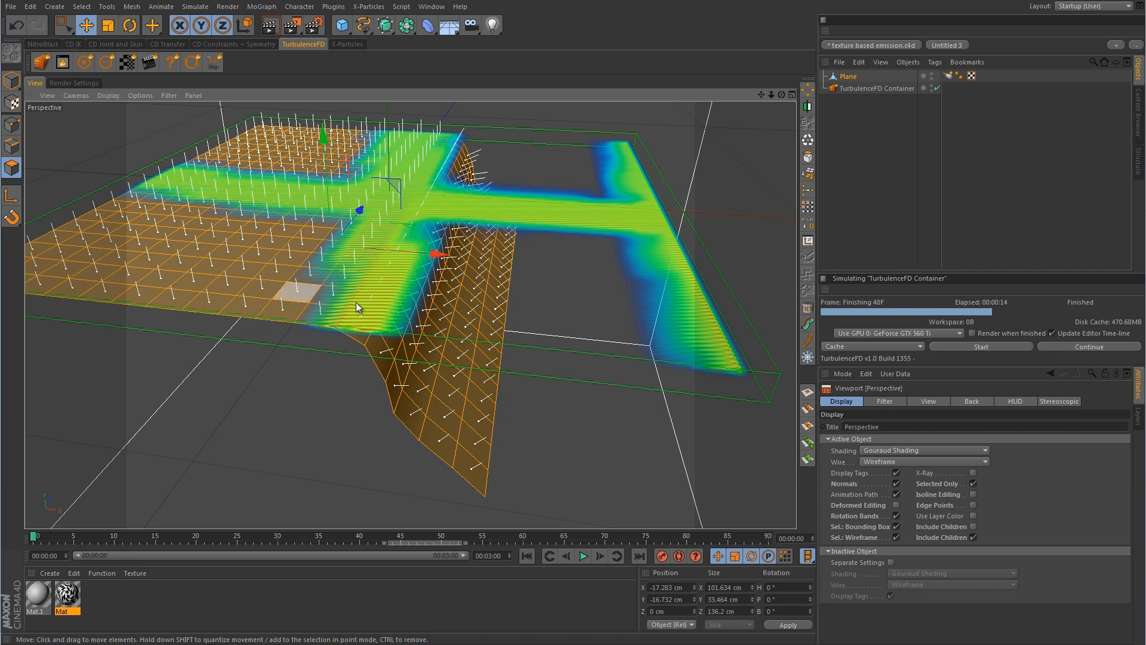
alt+drag(560, 416, 358, 296)
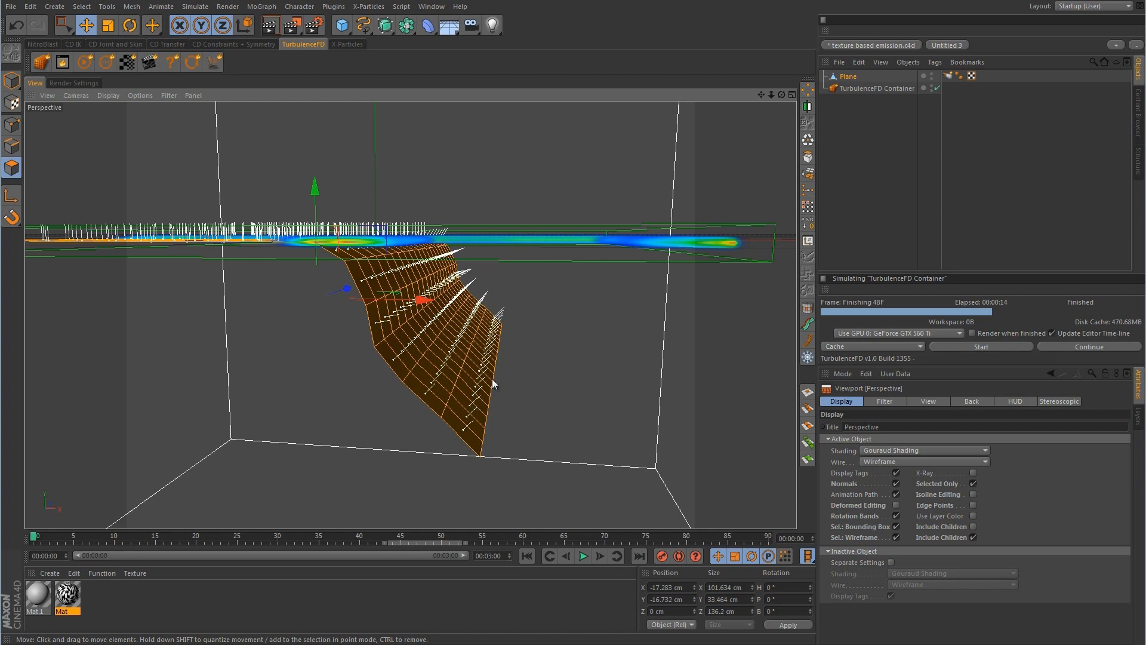
Hide the normals, switch back to Model mode, and deselect the plane
click(895, 485)
click(12, 81)
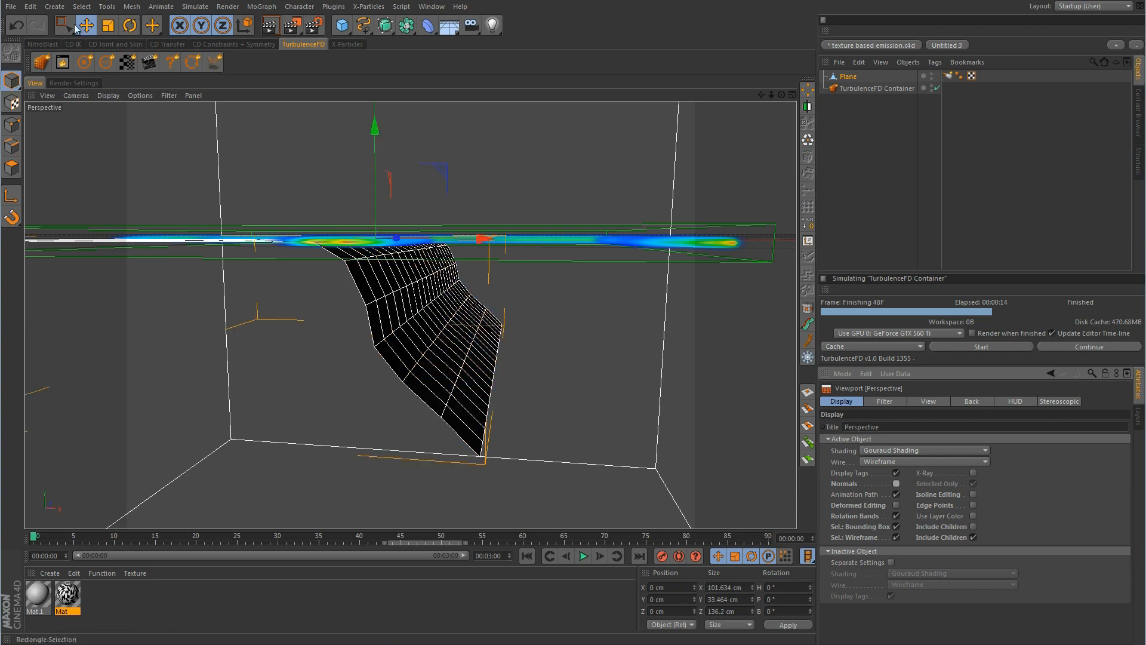
click(1018, 191)
alt+drag(614, 255, 572, 246)
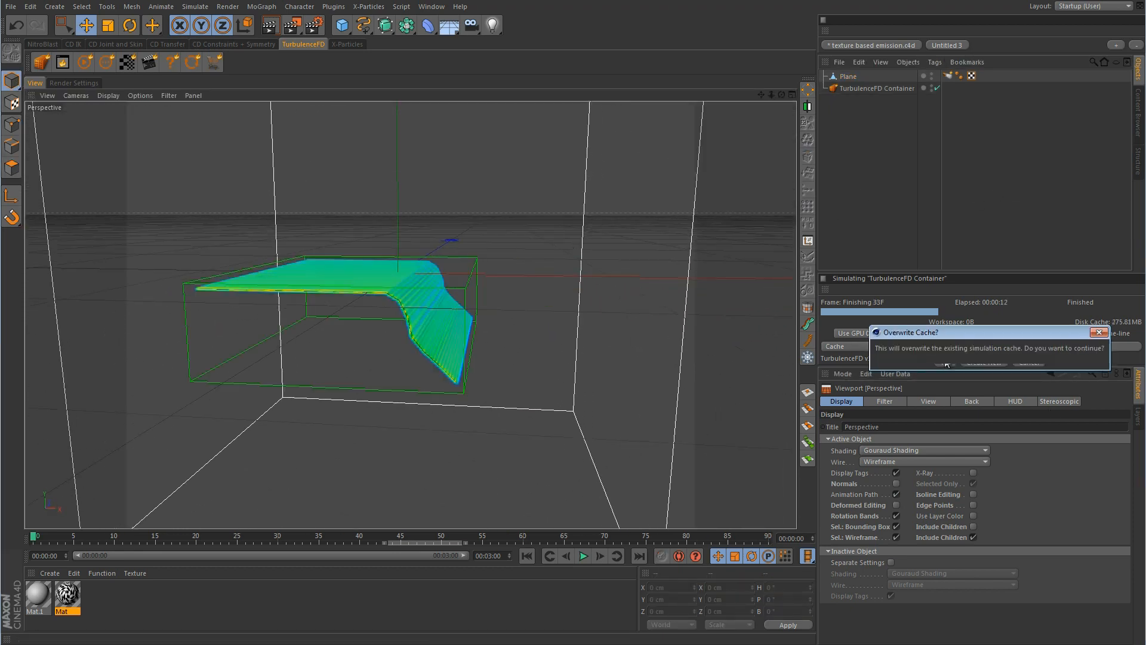
Overwrite the cache and re-simulate to frame 36, then rewind and select the plane's emitter tag
click(945, 362)
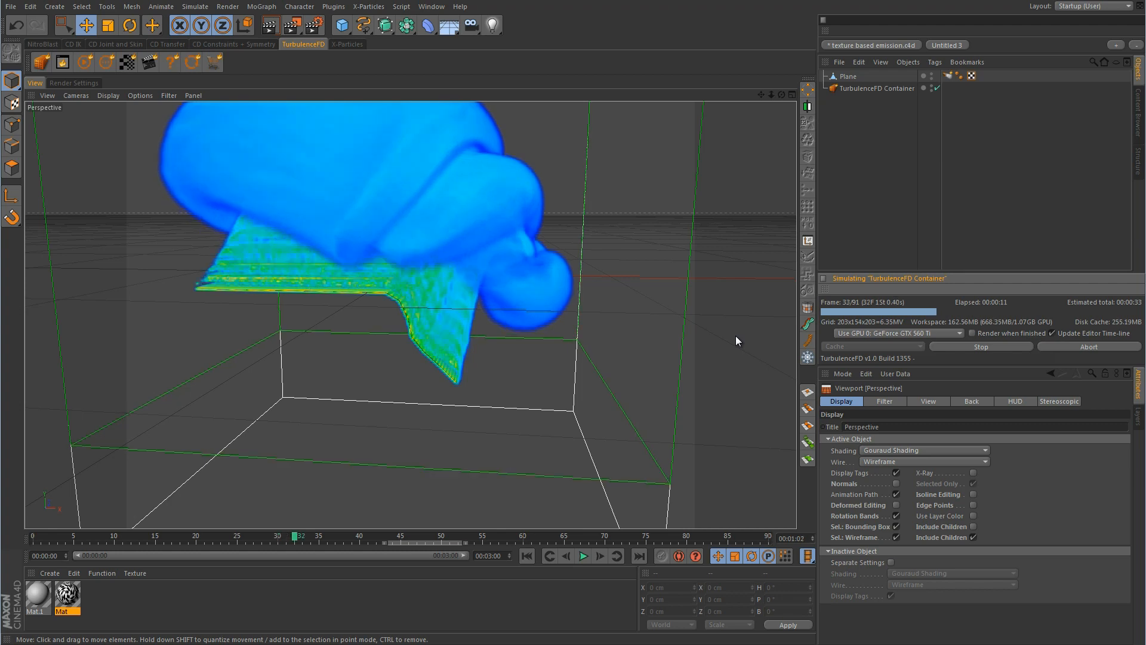
click(984, 347)
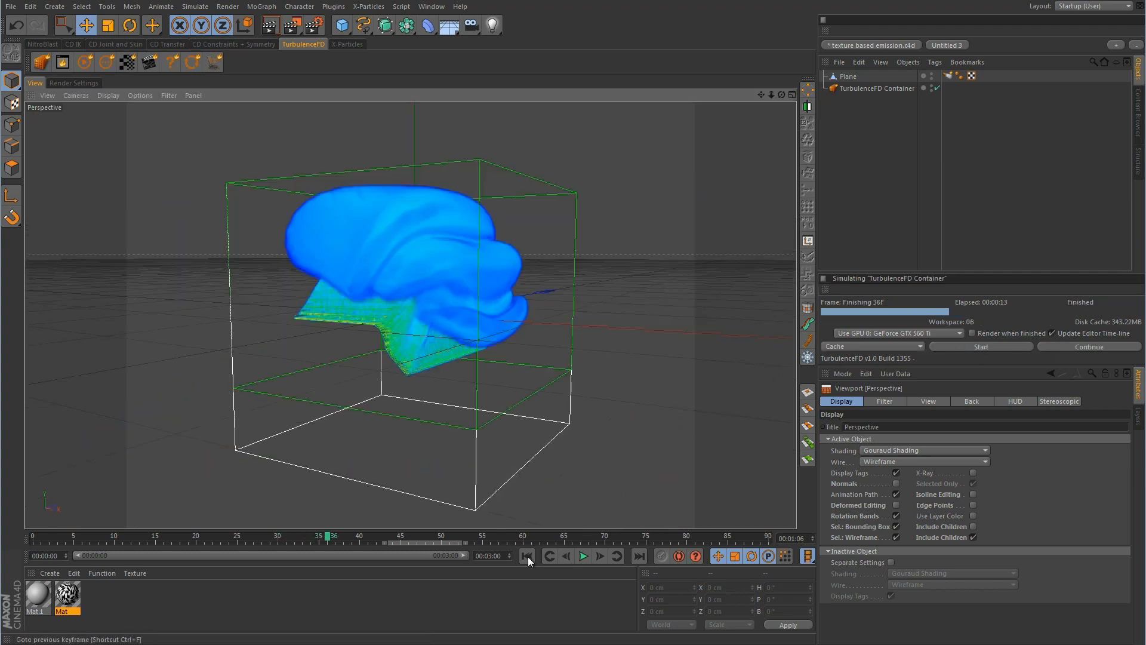
click(527, 556)
click(949, 75)
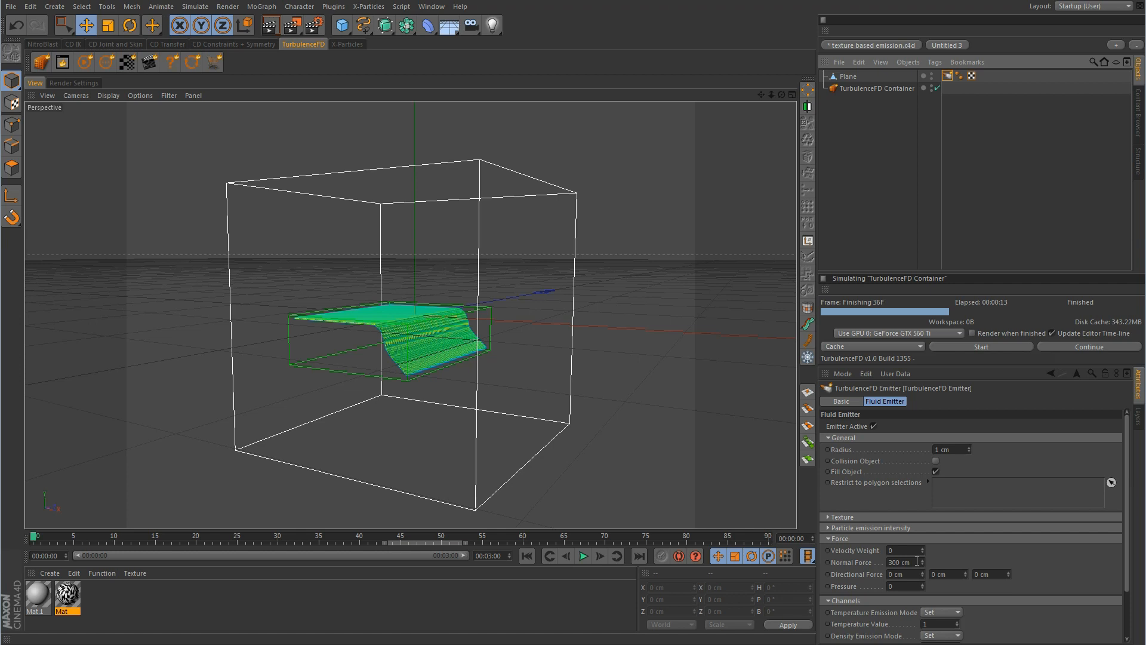
Set Normal Force to 0 and Directional Force X to 400 cm, then simulate to frame 76
drag(917, 562, 850, 558)
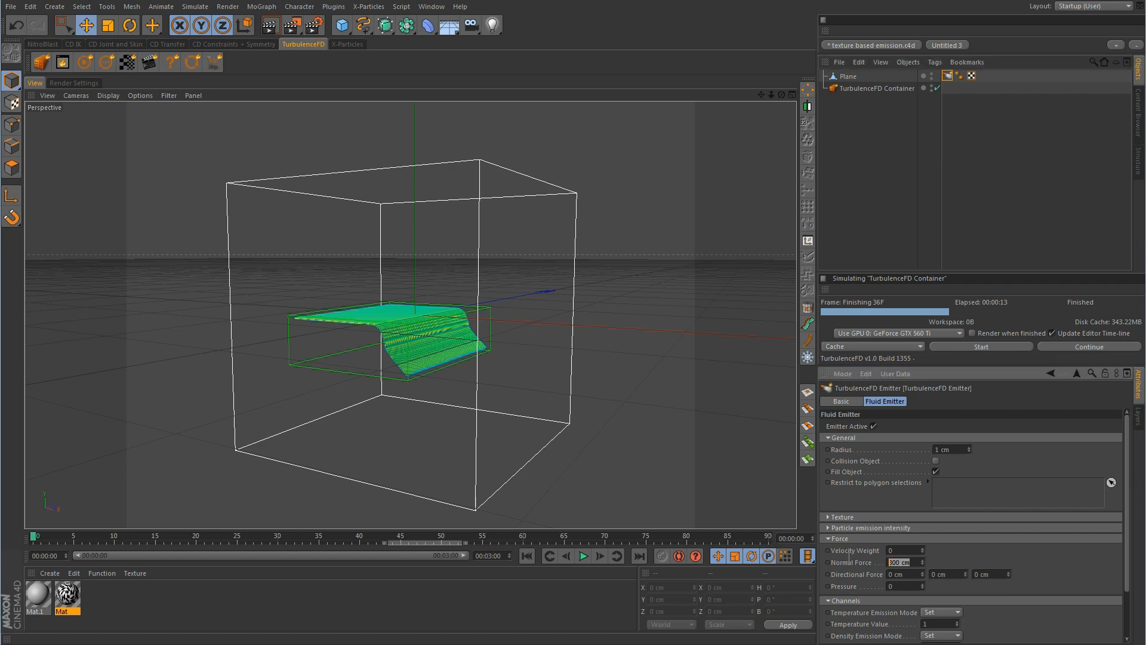
text(0)
key(Return)
drag(900, 574, 851, 572)
text(400)
key(Return)
click(989, 348)
click(950, 364)
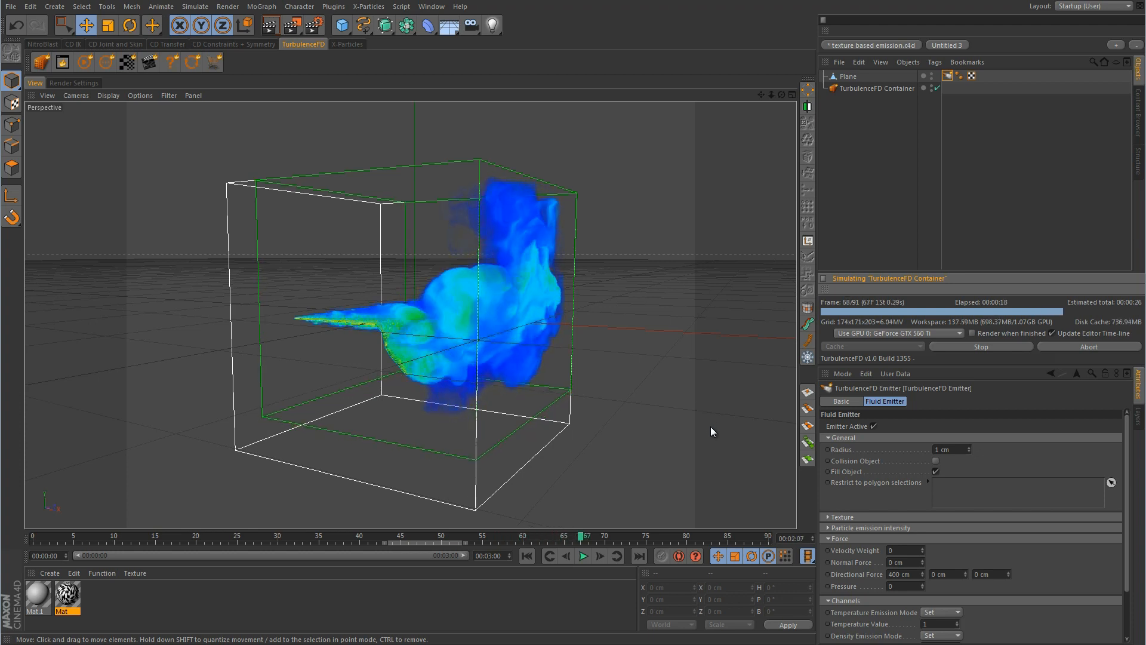
click(988, 345)
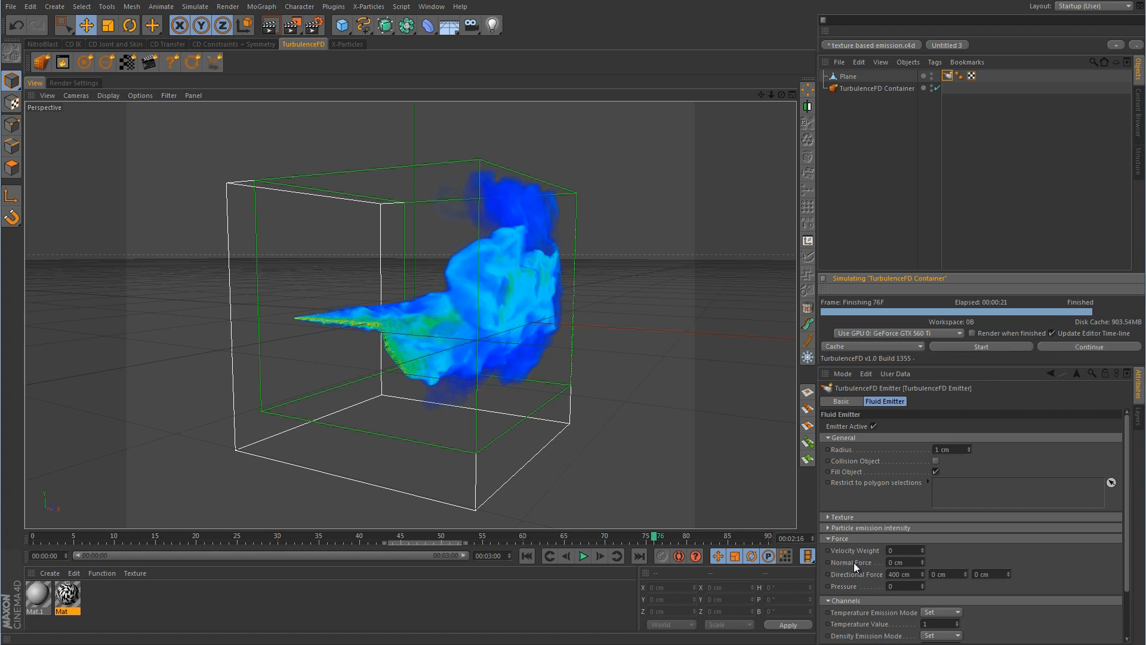
Change the Directional Force X to 350 cm
click(913, 573)
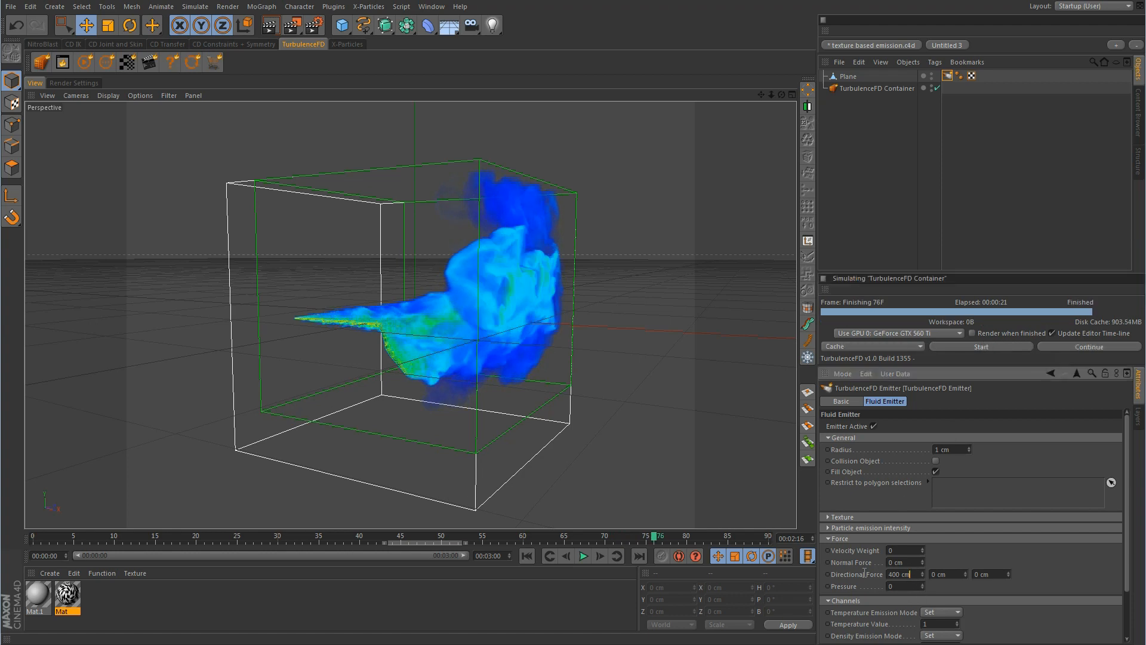
text(0)
key(Return)
click(919, 575)
double_click(912, 574)
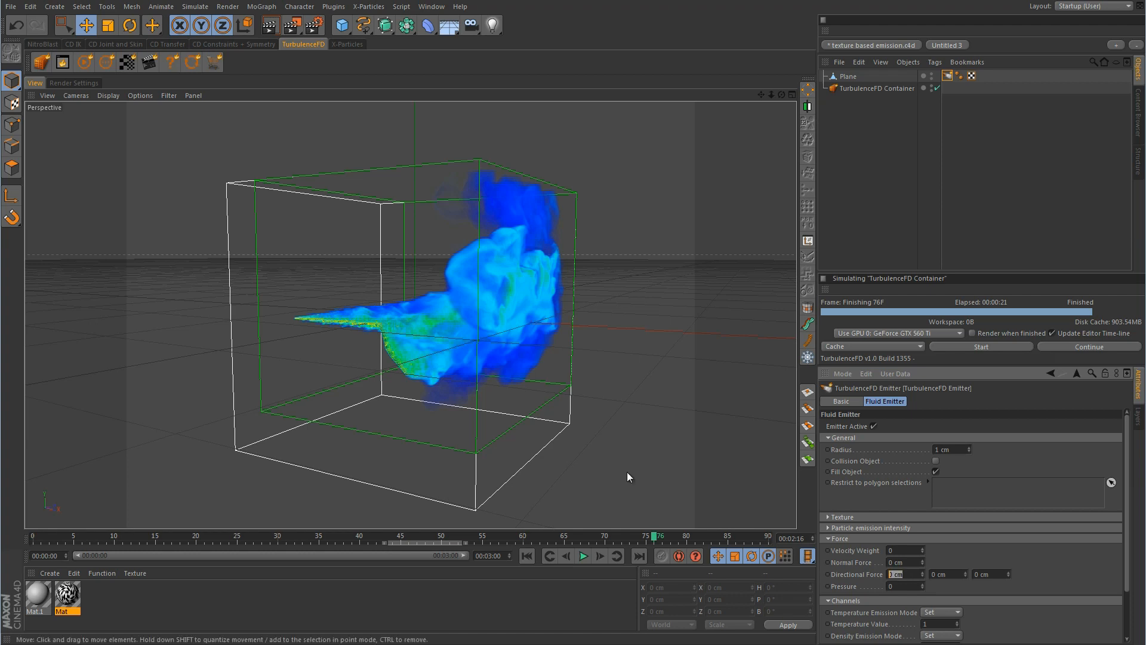
text(350)
Add an editable sphere of radius 11 cm near the container's upper left
click(342, 27)
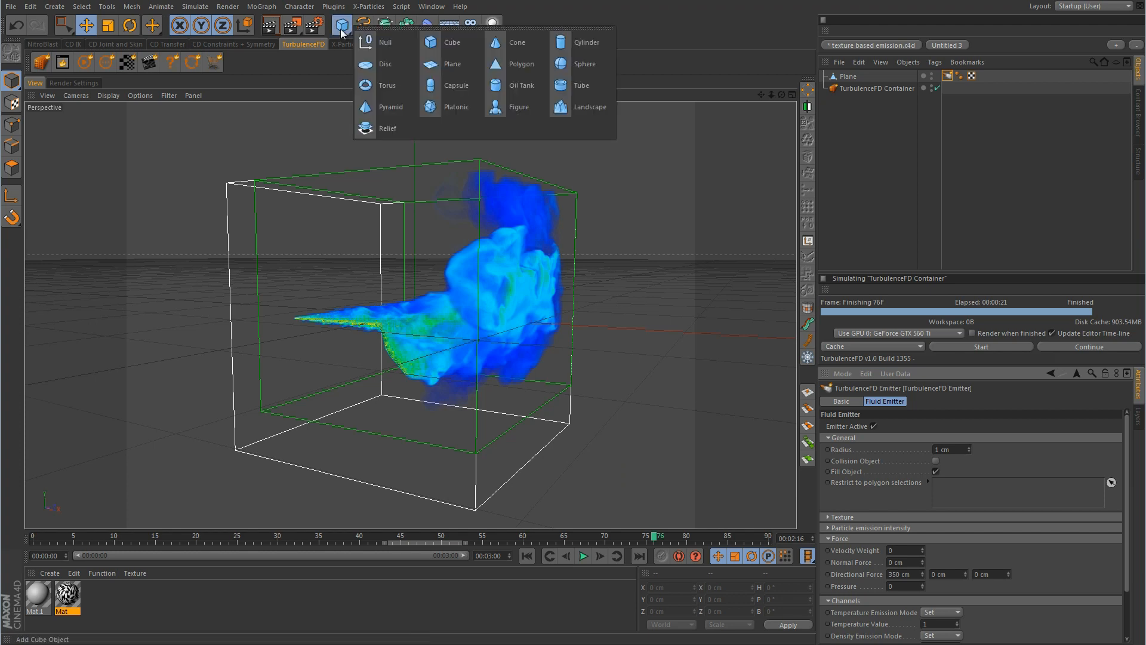
click(584, 66)
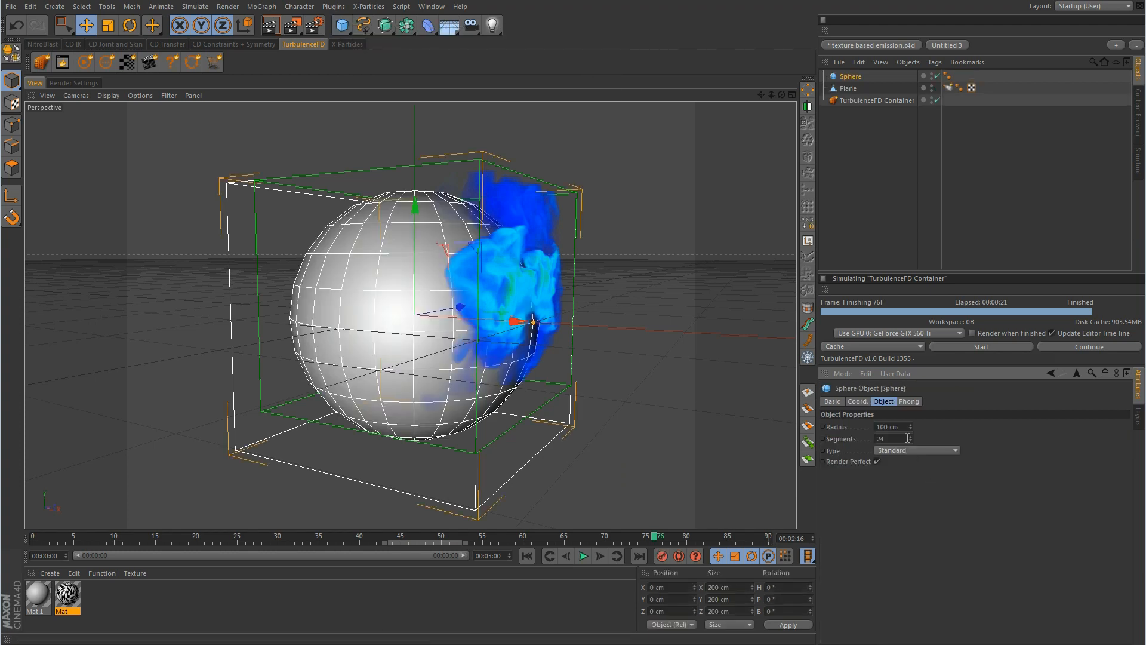
drag(911, 428, 911, 433)
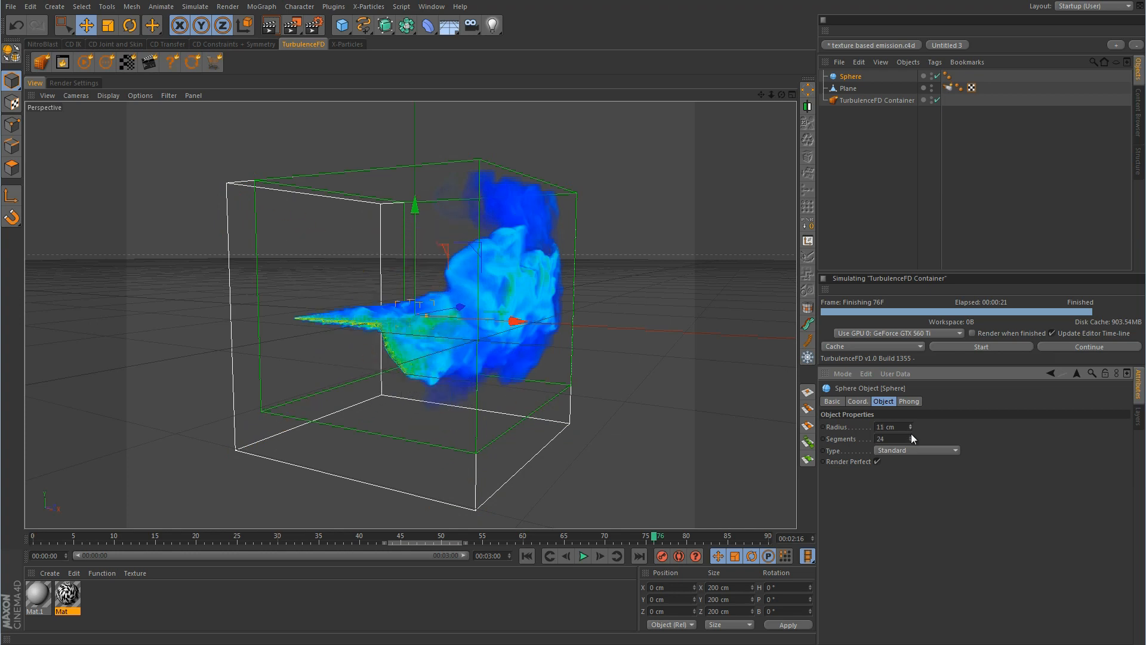
key(c)
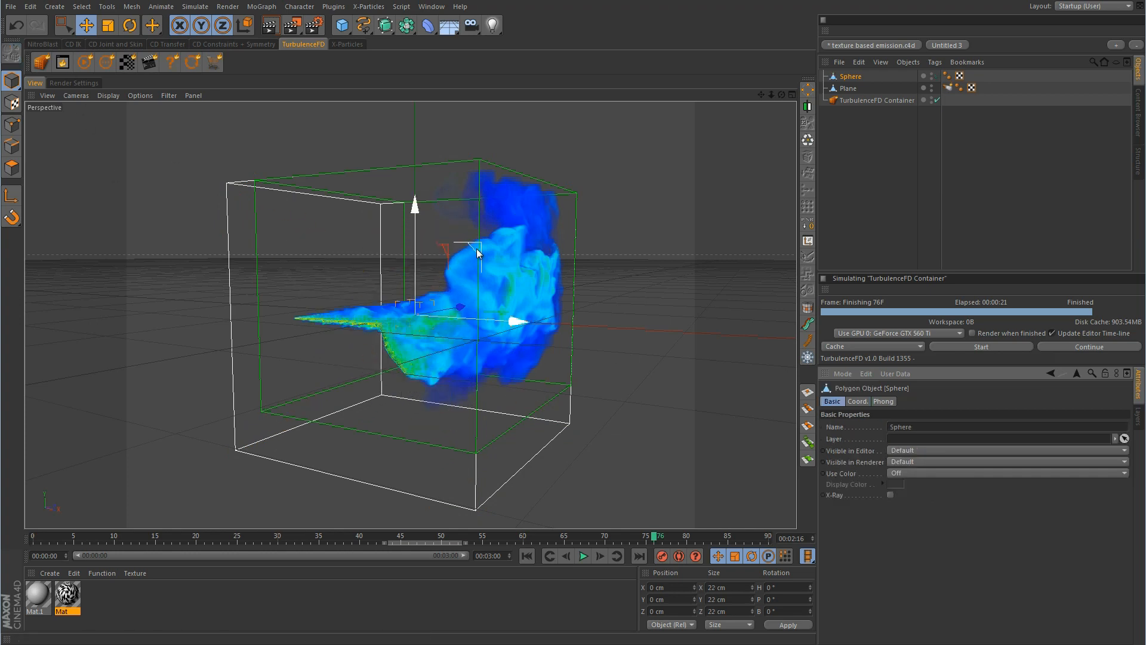
drag(477, 248, 434, 155)
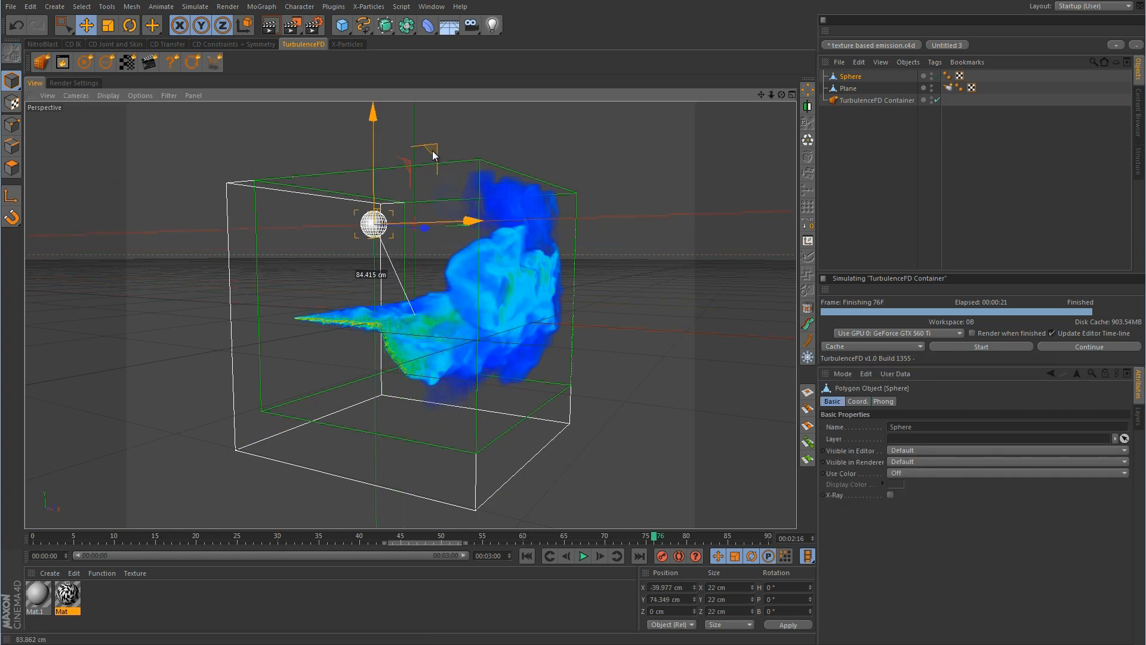
alt+drag(676, 270, 585, 287)
Make the sphere a TurbulenceFD emitter and rename it 'black hole'
right_click(849, 75)
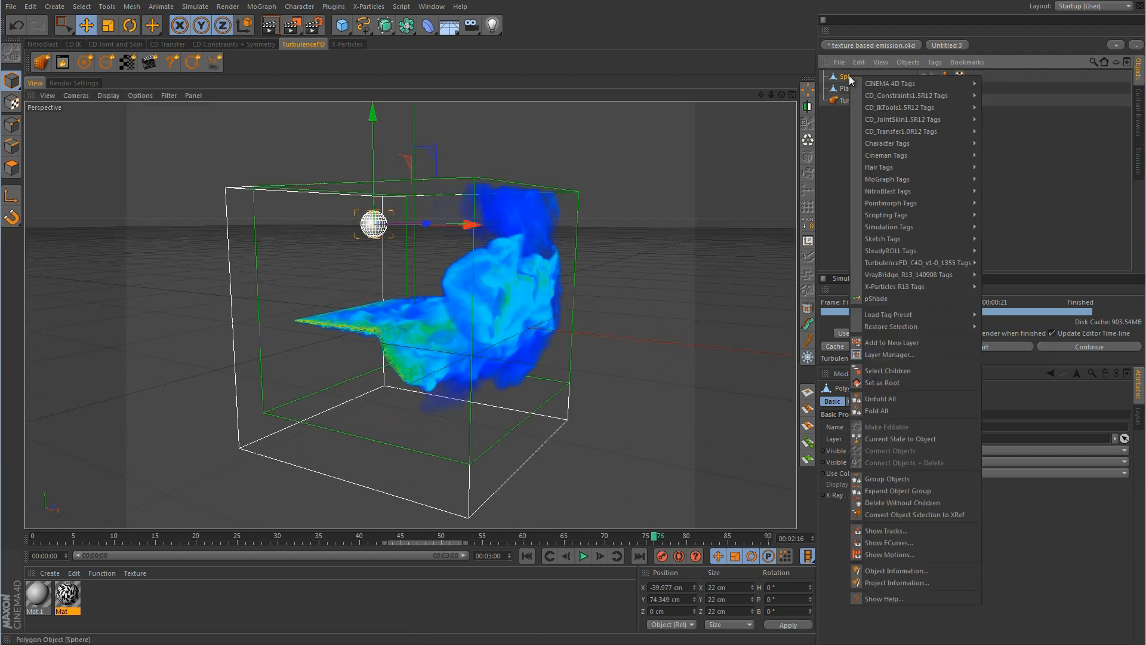
mouse_move(913, 263)
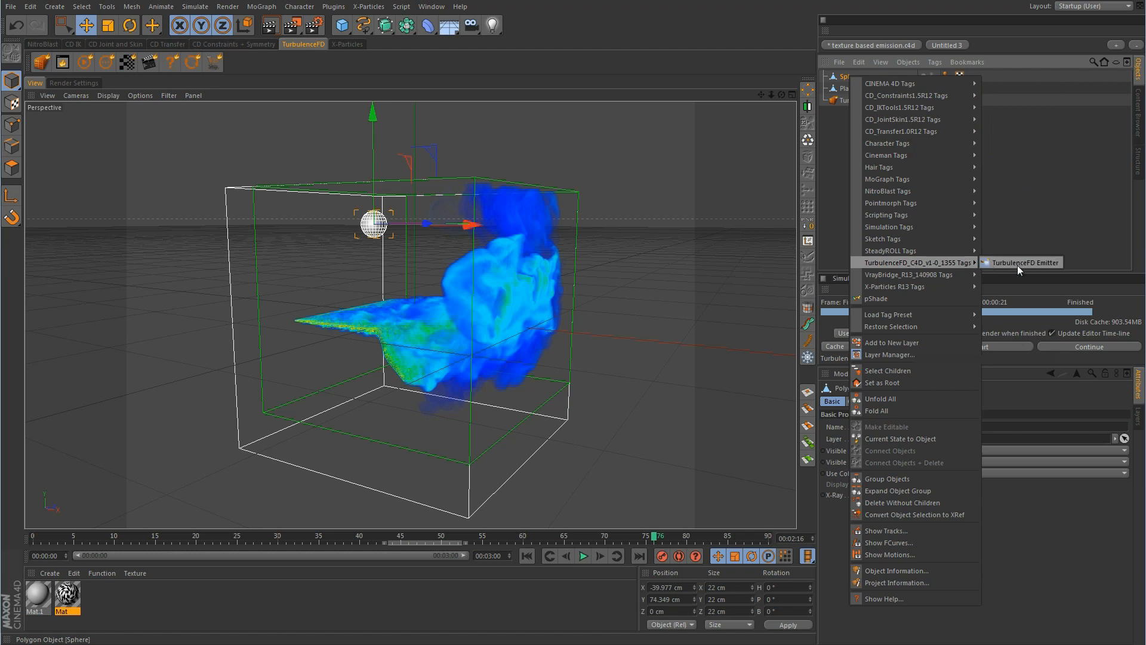
click(1018, 263)
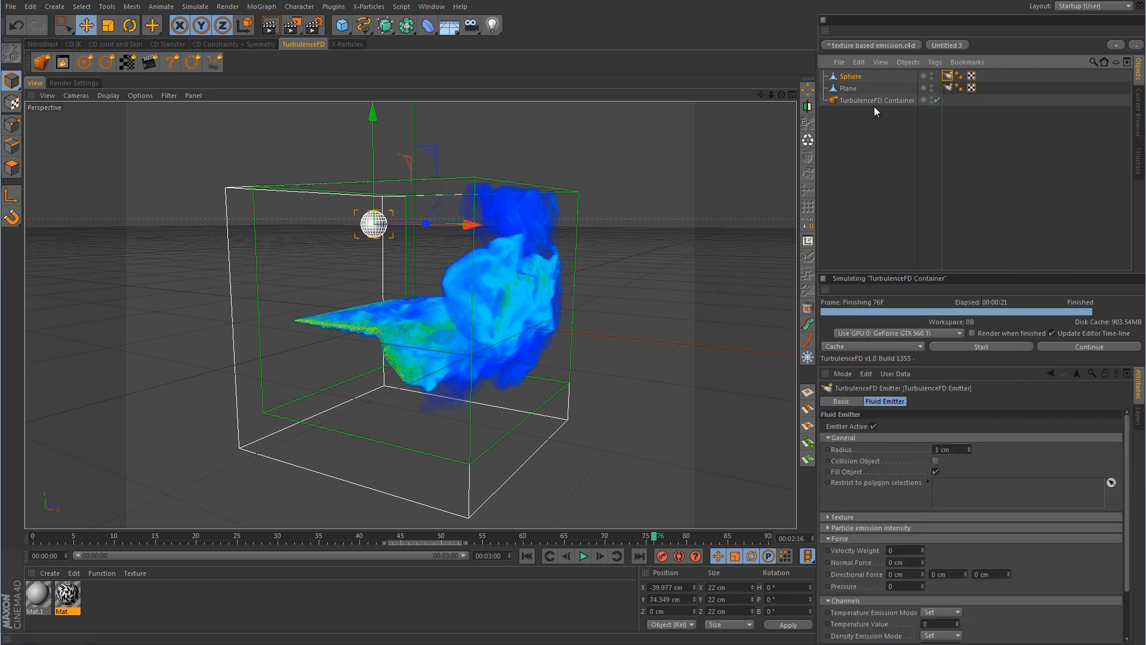
double_click(852, 77)
text(black hole)
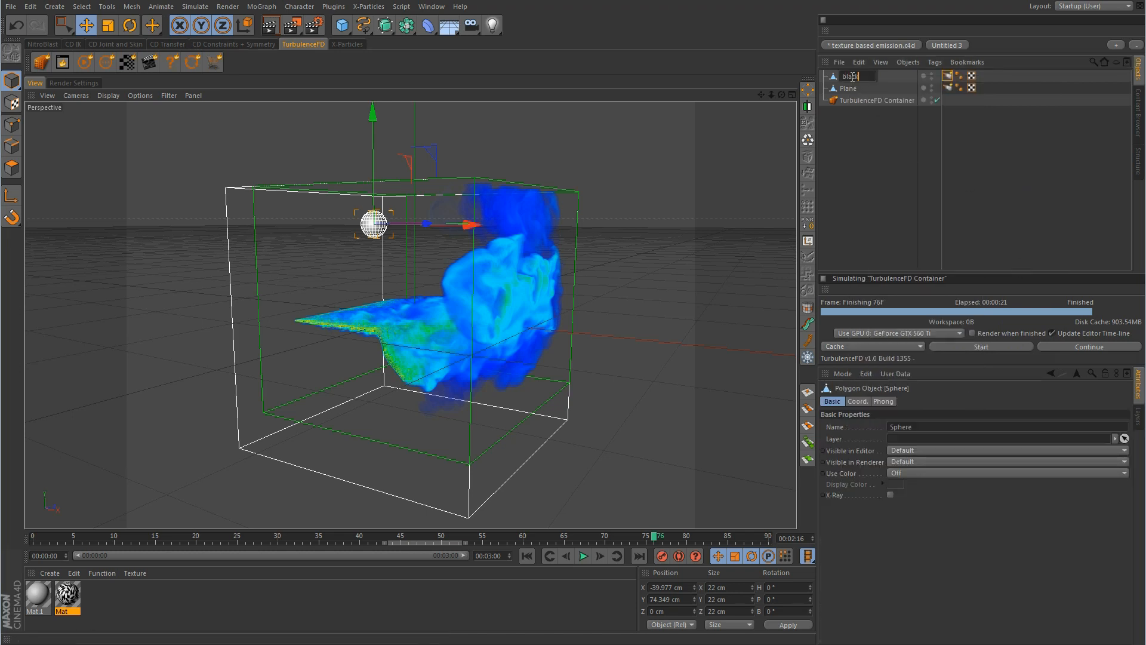
key(Return)
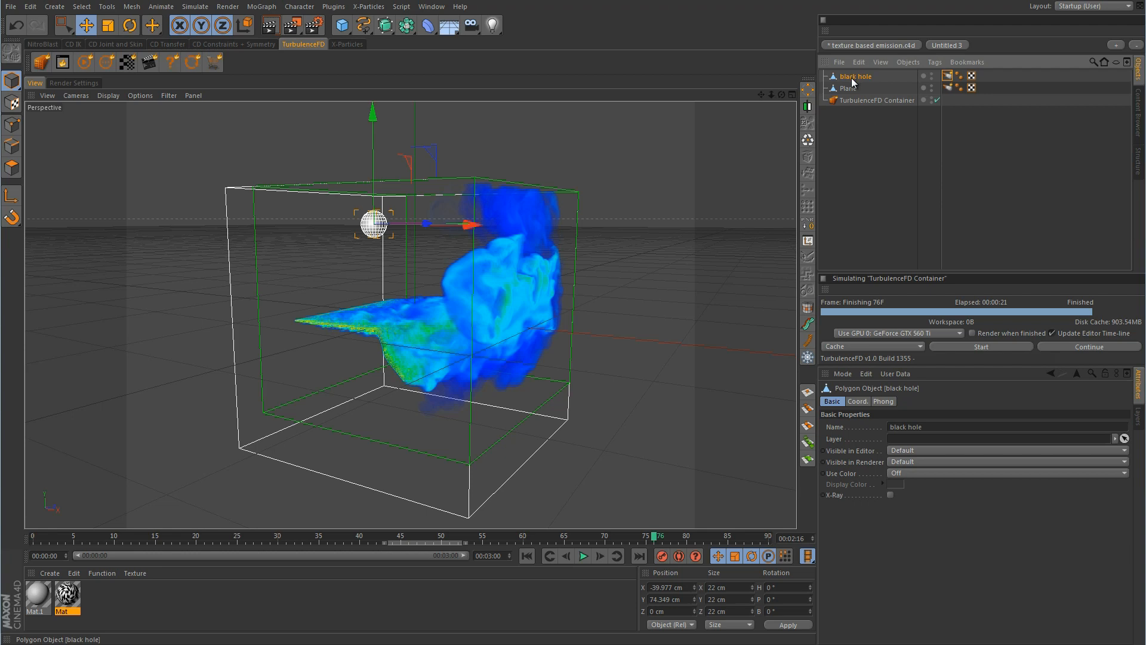
Set the black hole emitter's Pressure to -500
click(947, 76)
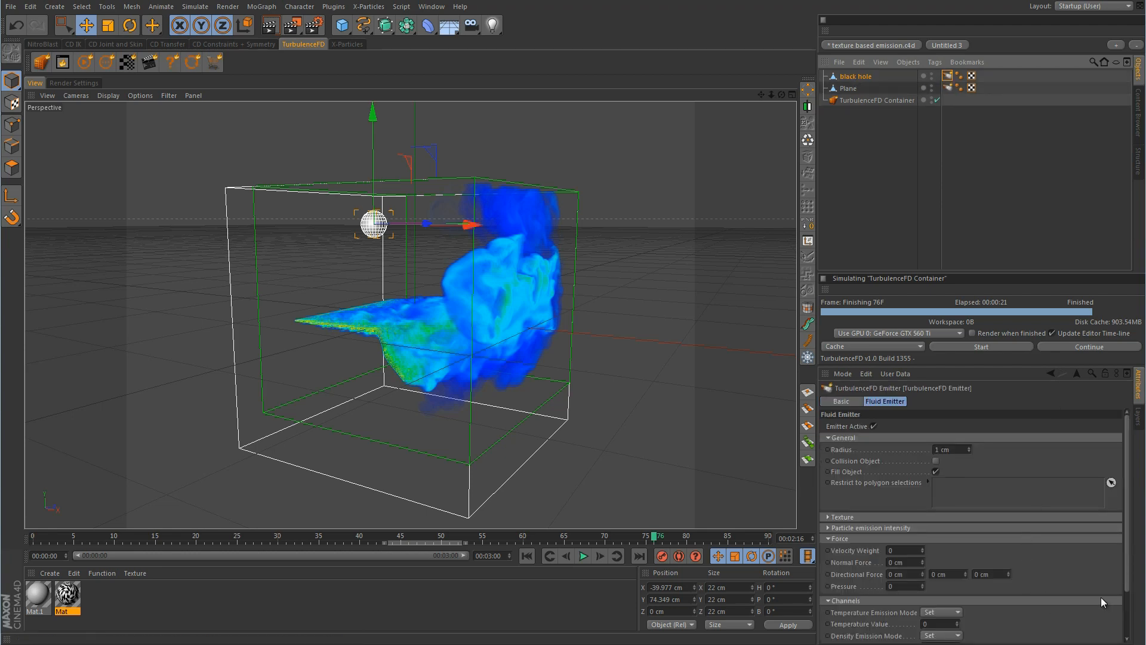
scroll(1127, 564, down, 3)
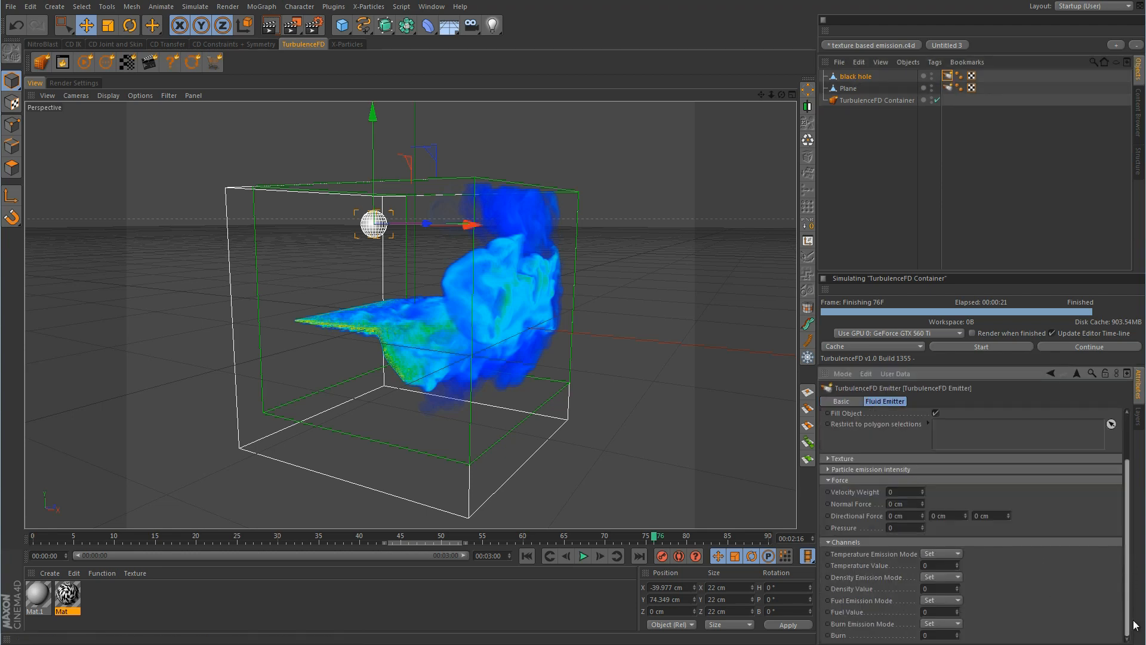
double_click(908, 527)
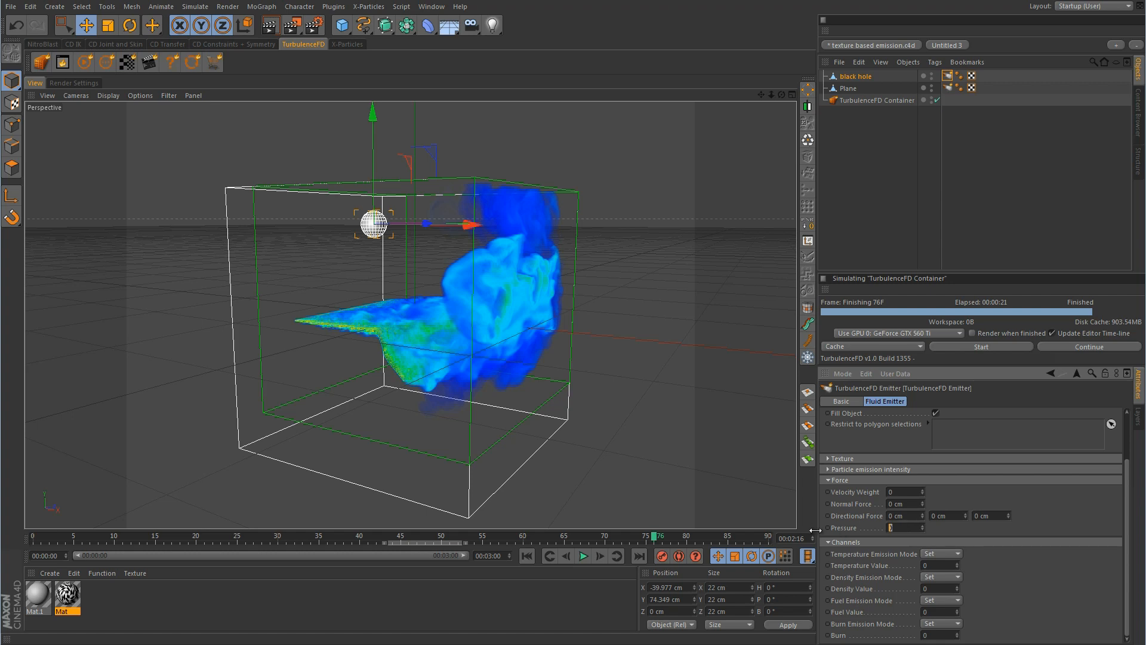
text(-500)
click(1031, 179)
Re-simulate with the -500 pressure black hole, stopping at frame 75, and select its emitter tag
click(990, 349)
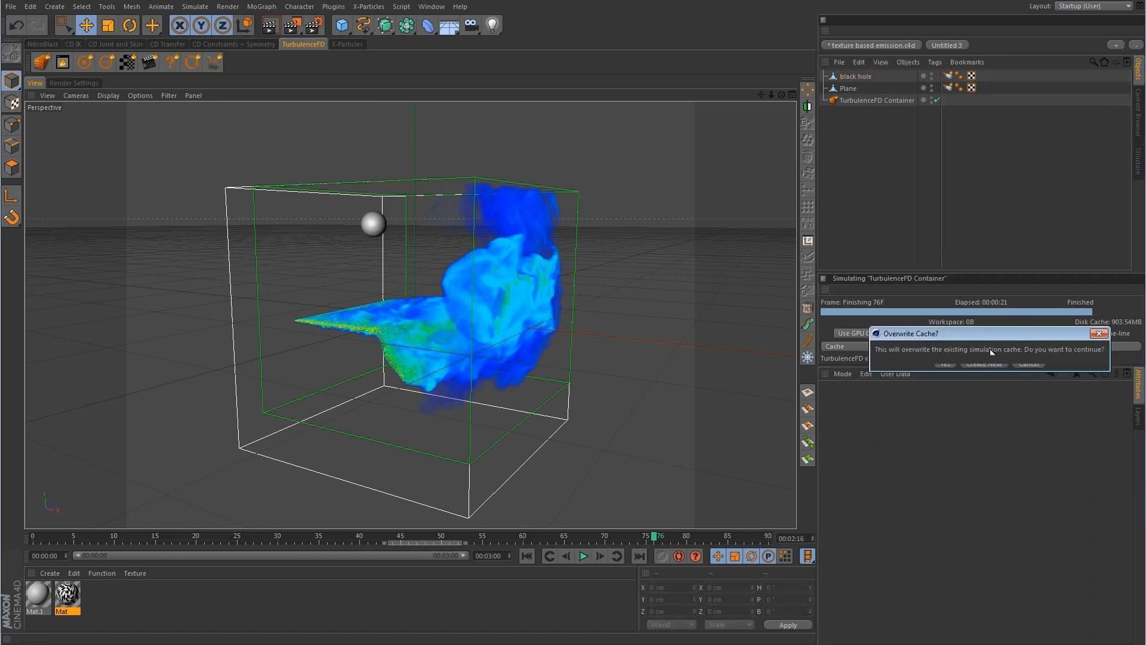
click(949, 368)
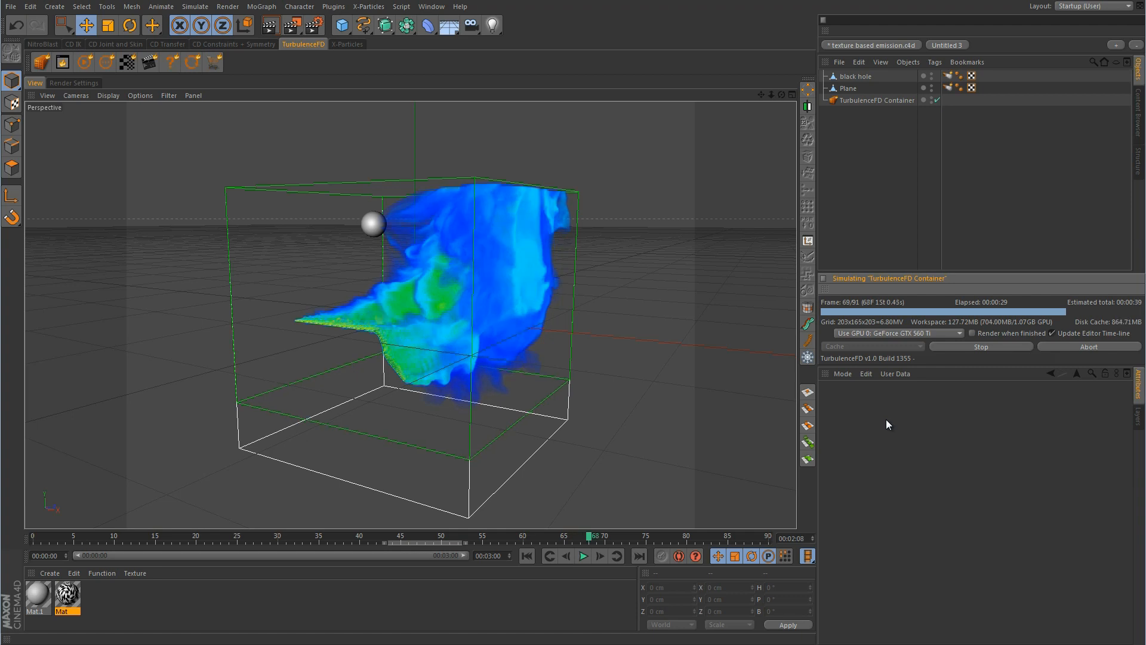
click(990, 349)
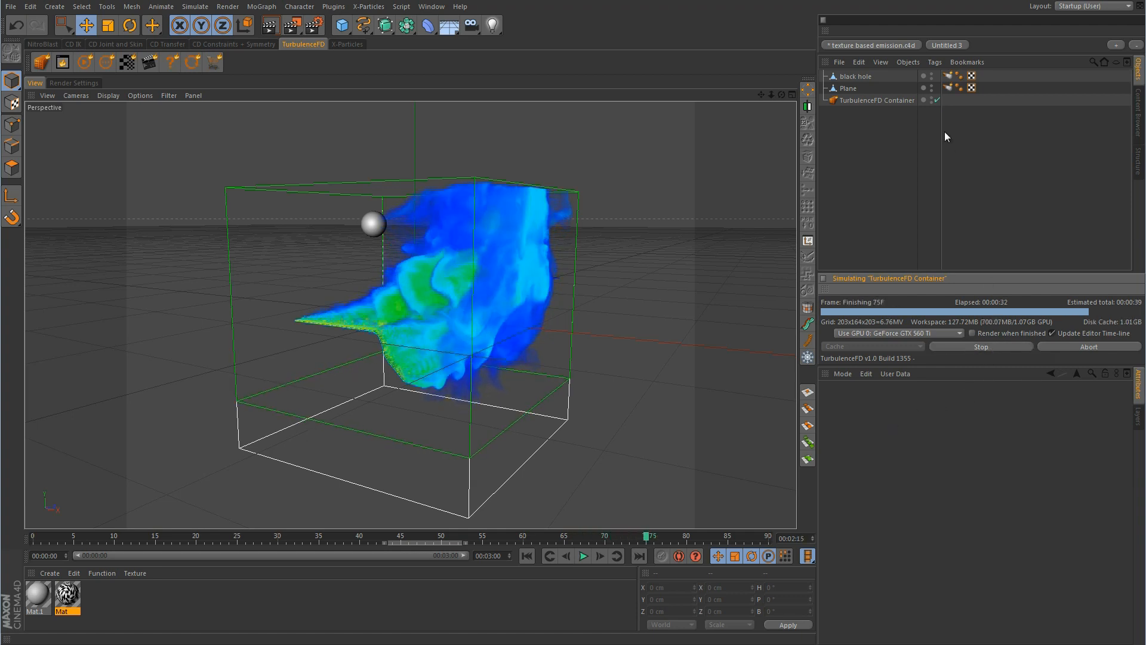
click(947, 76)
Set the black hole's Pressure to -900, re-simulate to frame 83, and scrub back toward the start
click(903, 586)
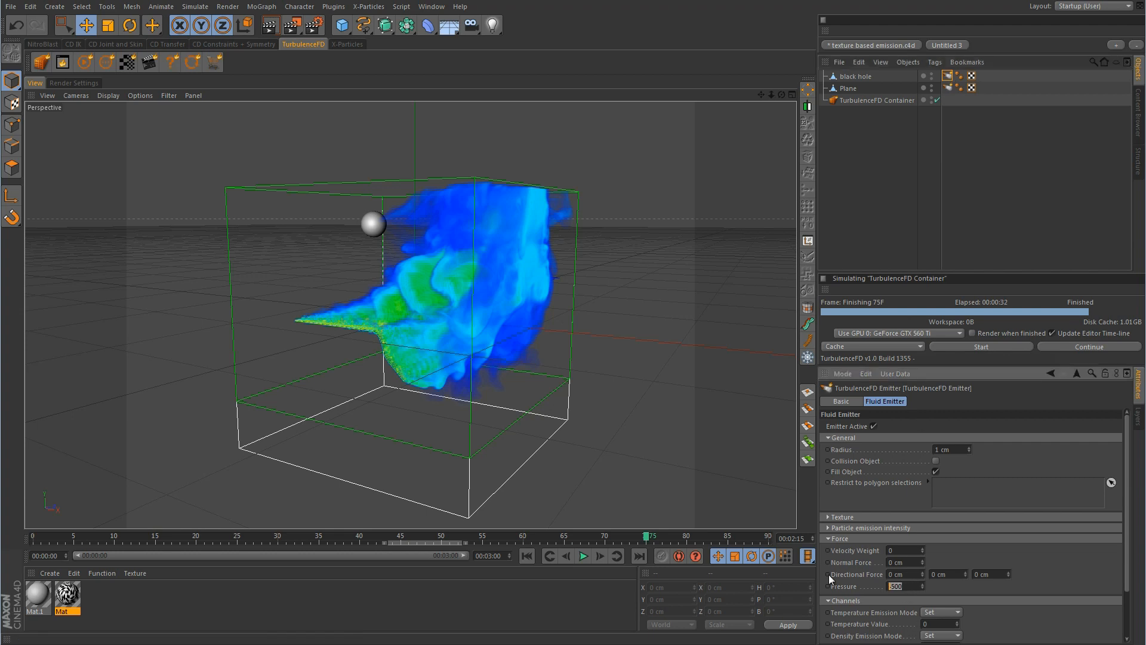
text(-900)
click(988, 346)
click(947, 365)
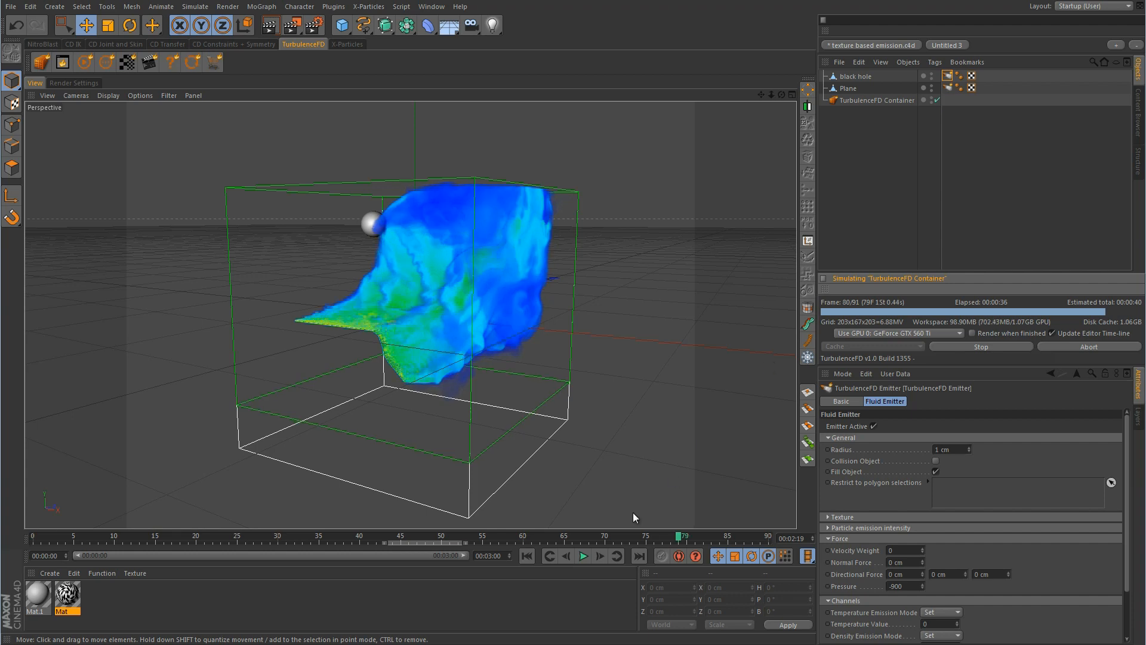
click(997, 346)
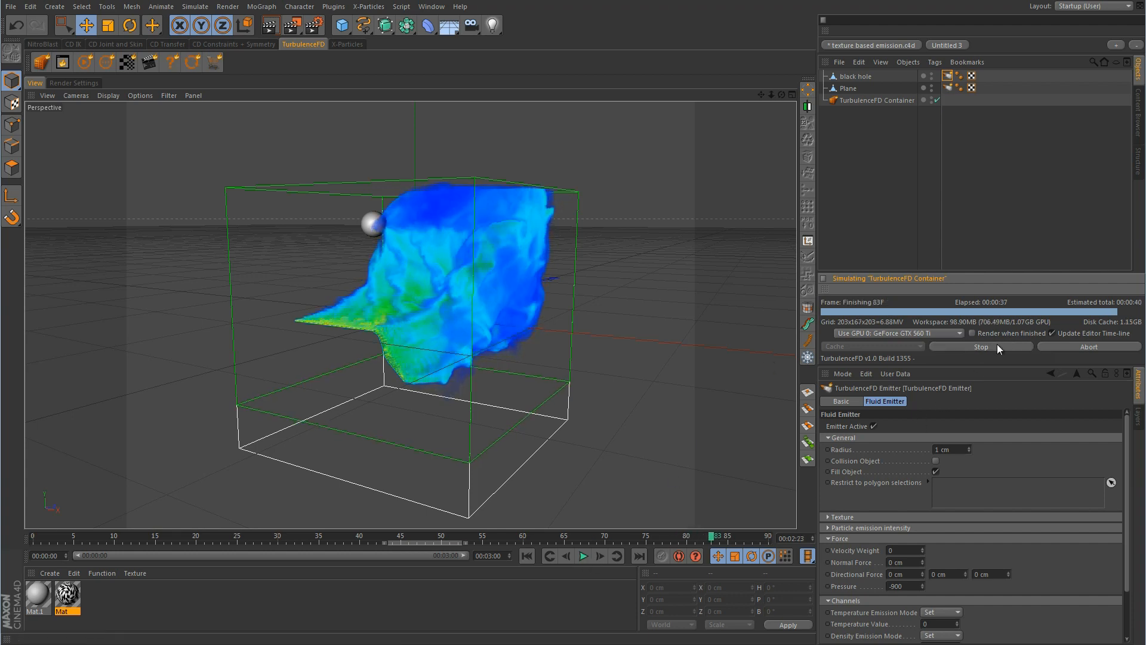
drag(712, 539, 483, 539)
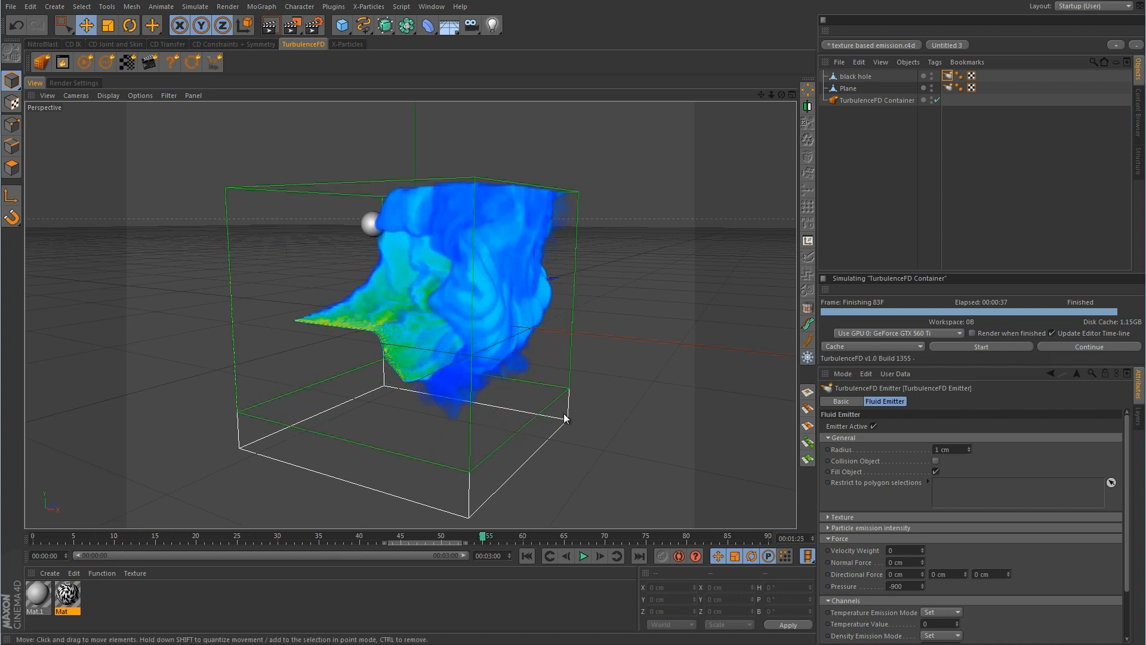
Run a 21-frame simulation with Pressure 600, then change Pressure to 300
click(910, 586)
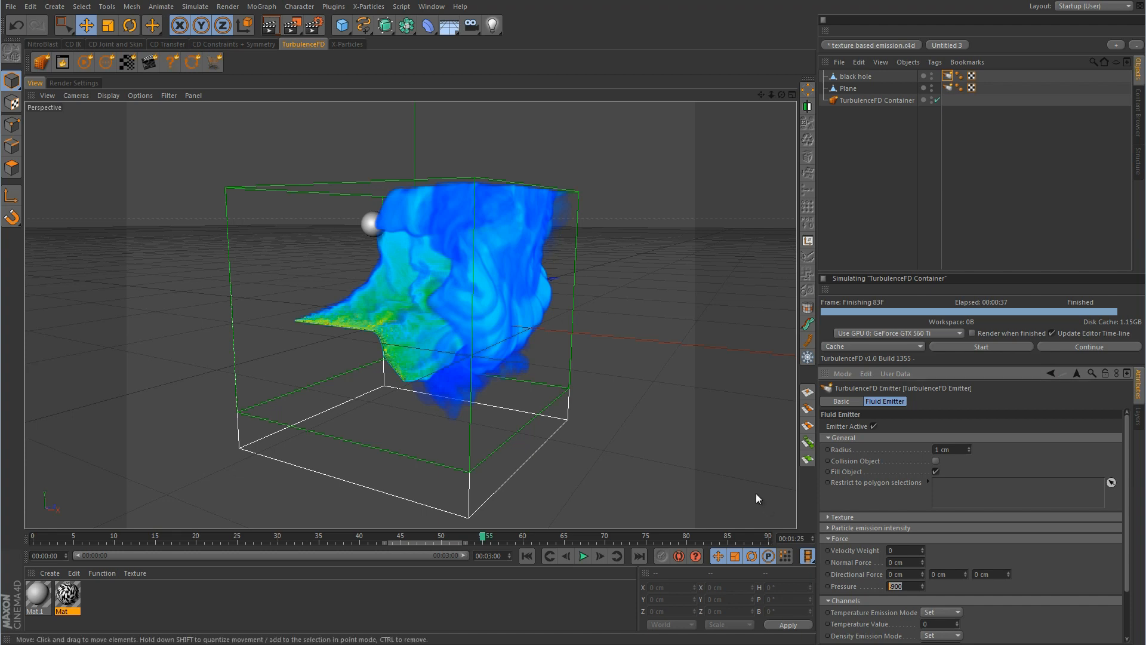
text(600)
click(980, 347)
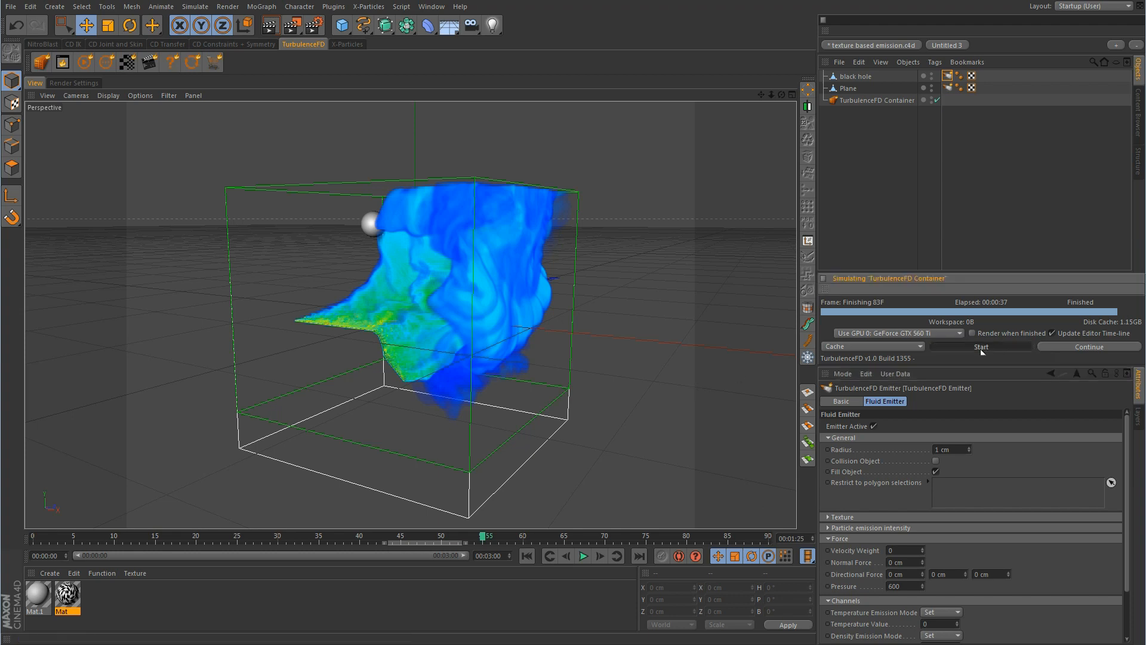
click(937, 366)
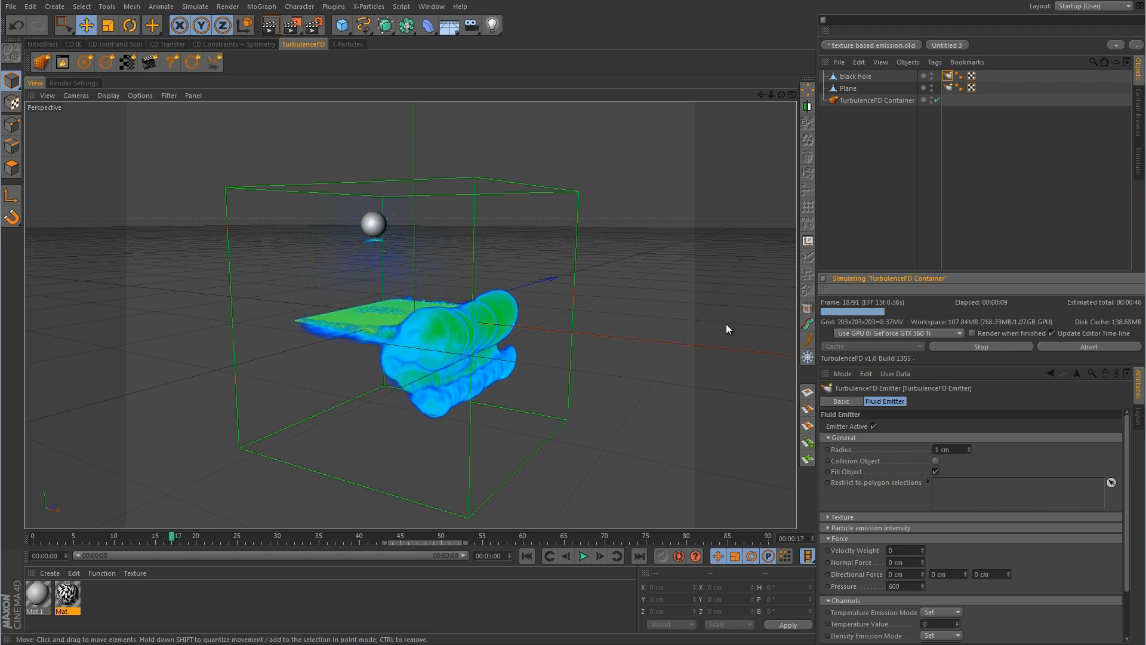
click(992, 347)
click(895, 585)
text(300)
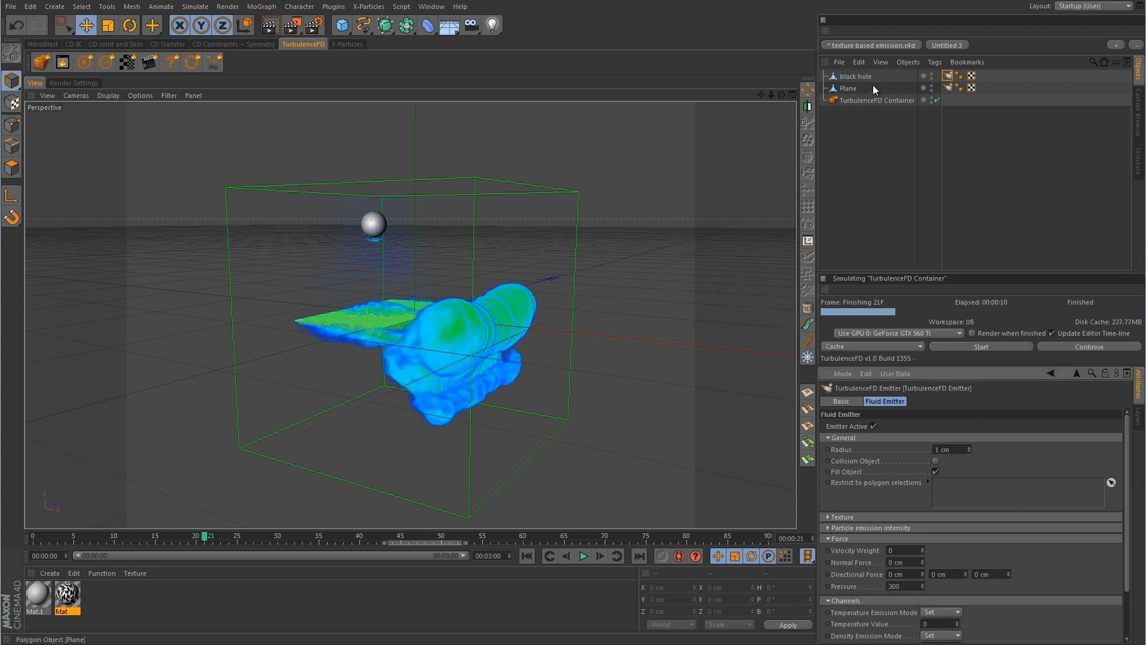
In the Front view, move the black hole sphere down into the fluid at X 77.517 cm, Y -2.662 cm
click(858, 77)
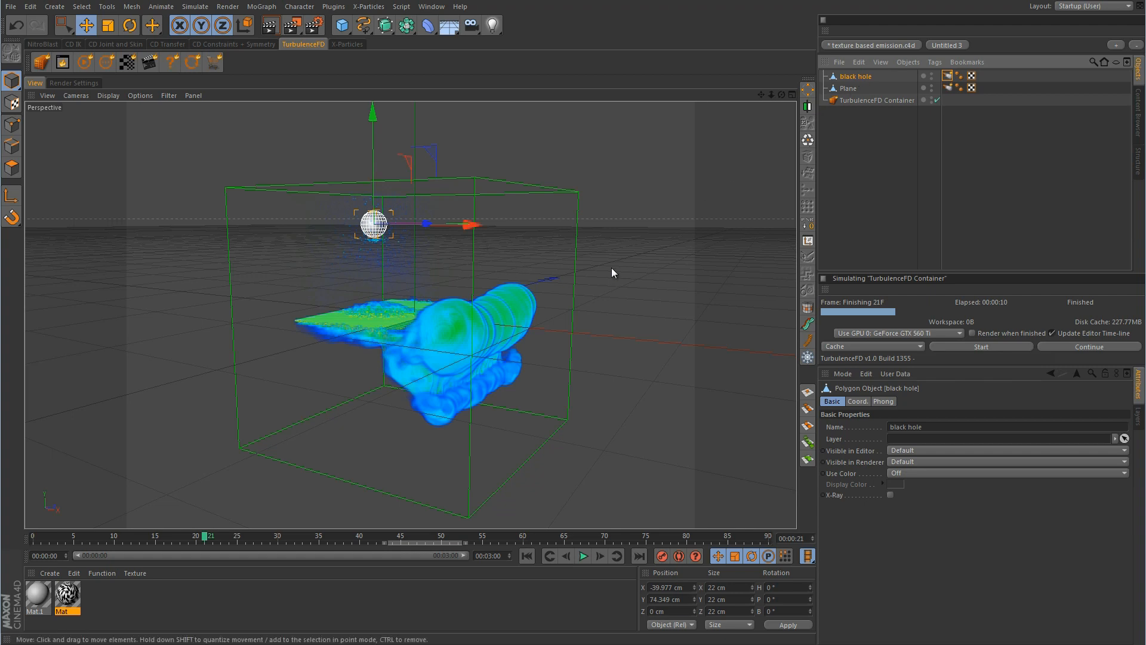
alt+drag(659, 251, 634, 217)
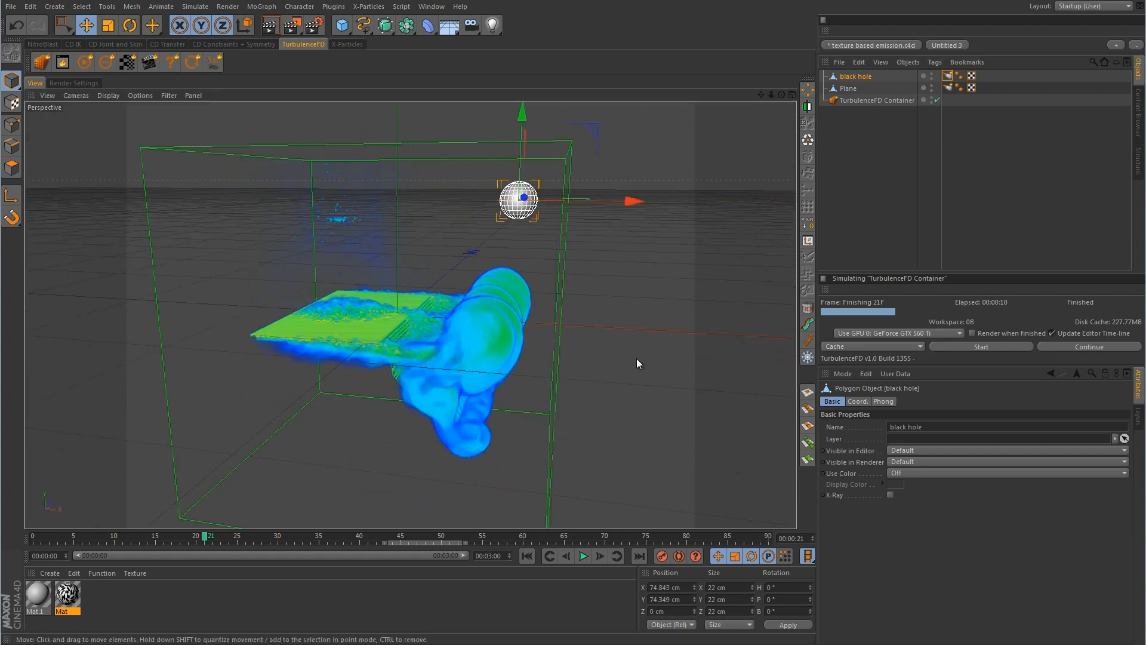
middle_click(637, 358)
middle_click(609, 394)
alt+middle_drag(672, 399, 476, 306)
alt+right_drag(476, 305, 521, 300)
alt+middle_drag(520, 300, 533, 331)
drag(564, 124, 637, 286)
middle_click(561, 284)
middle_click(371, 254)
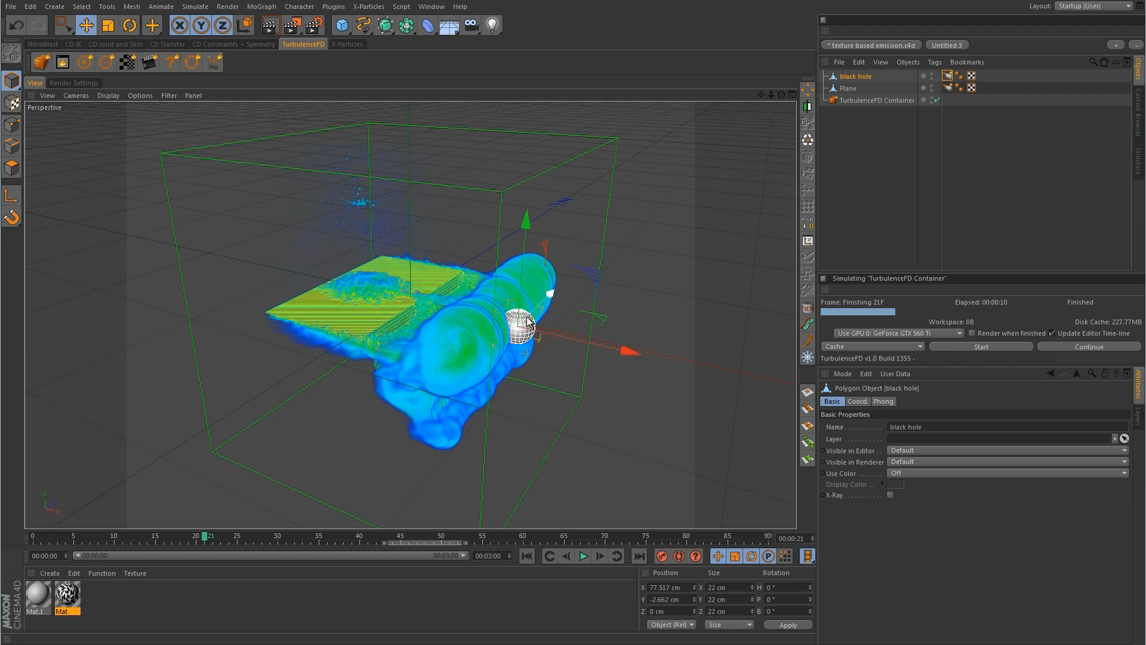
Re-simulate the fluid over the existing cache up to frame 56, then select the black hole's emitter tag
click(981, 347)
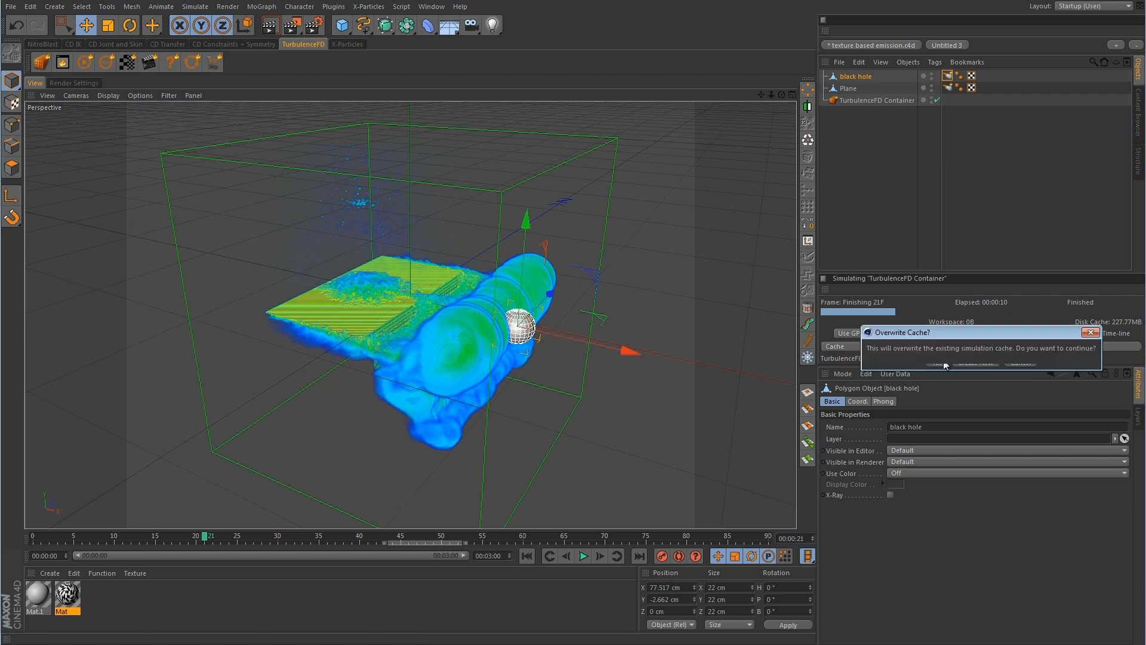
click(942, 362)
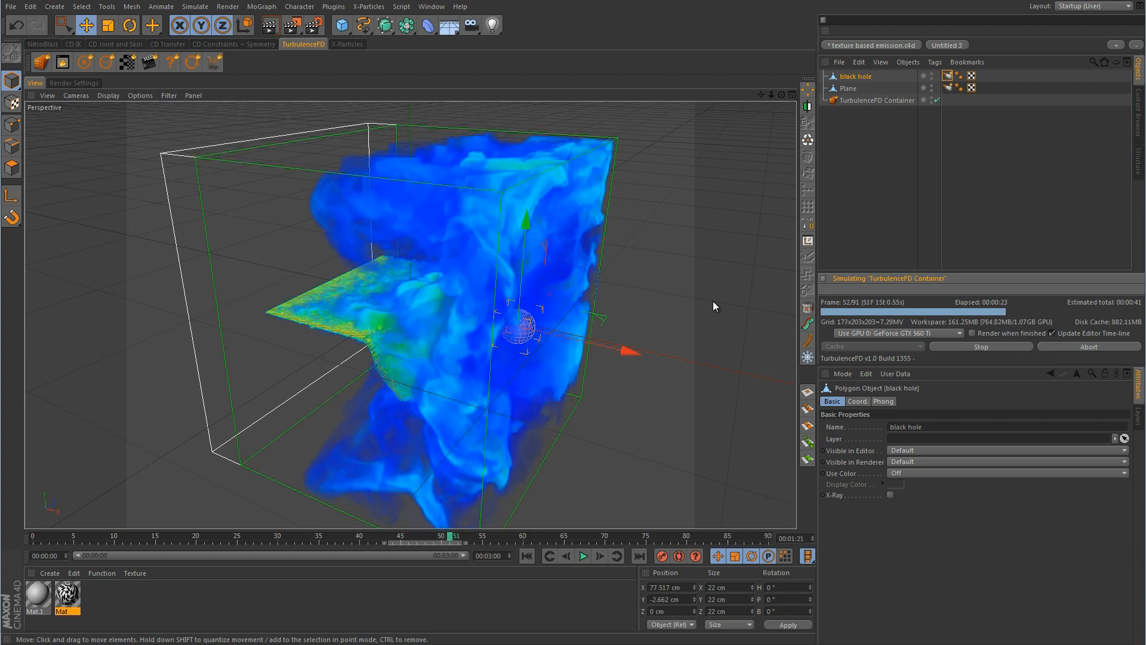
click(977, 342)
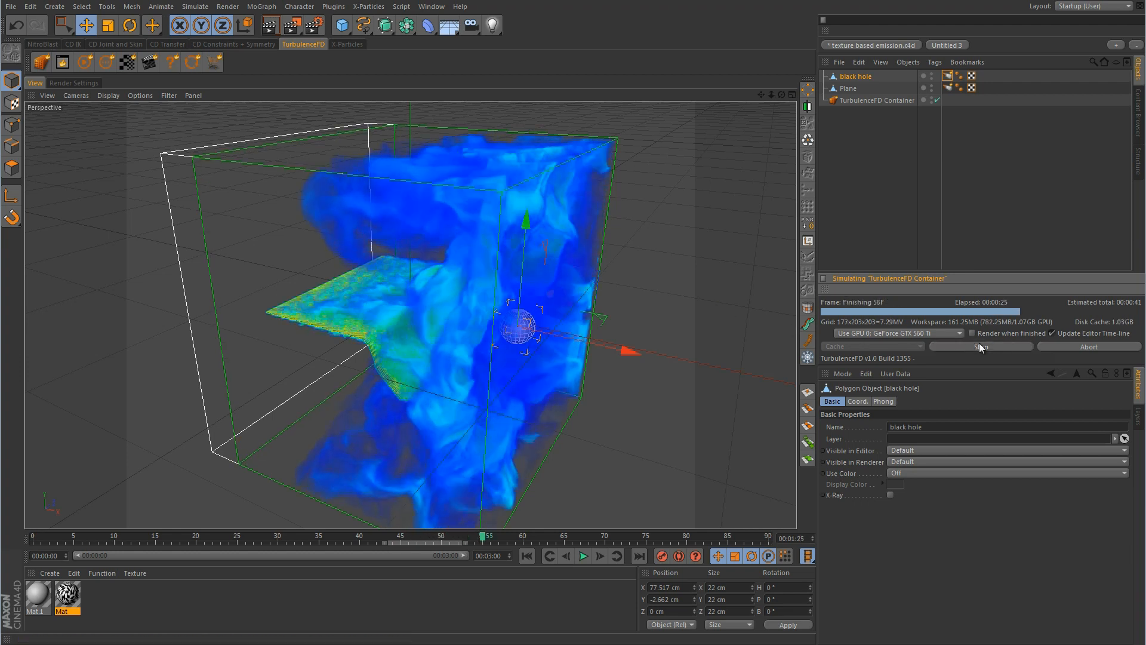
click(947, 76)
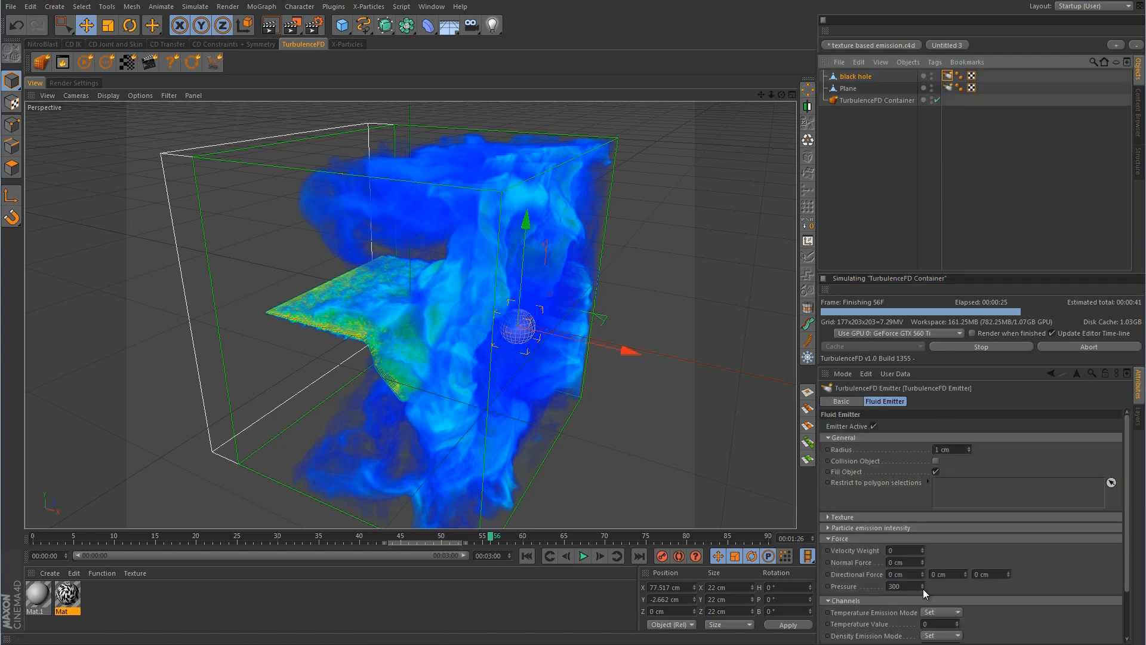
Set the black hole emitter's Pressure to 550 and re-simulate the fluid up to frame 43
click(898, 586)
text(5)
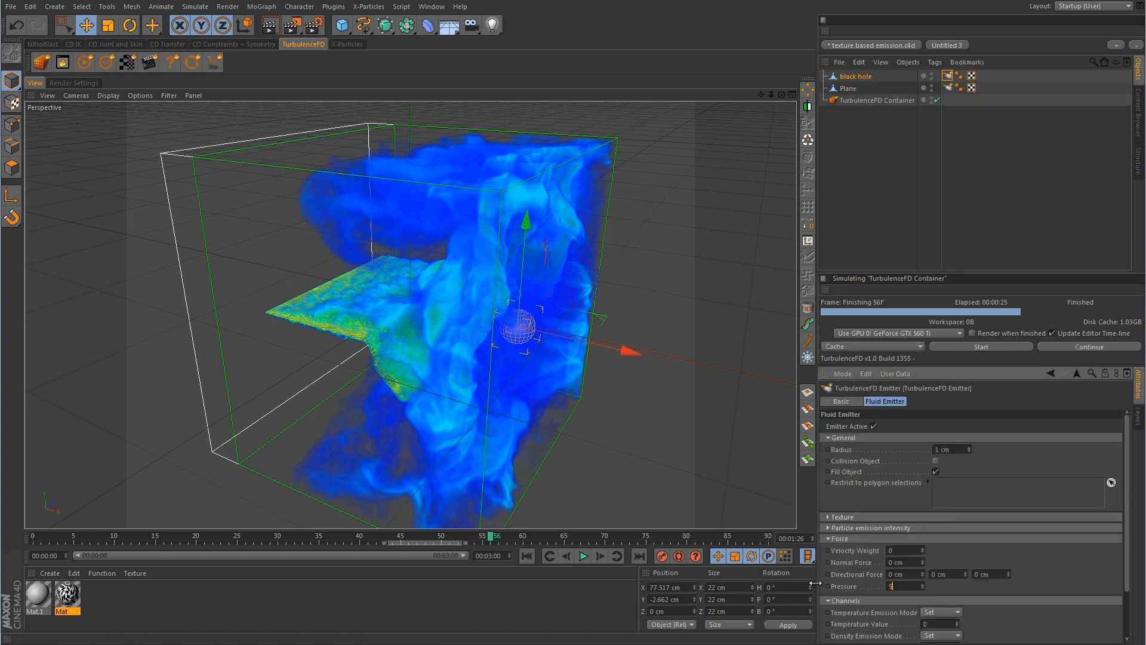
text(50)
click(974, 346)
click(928, 366)
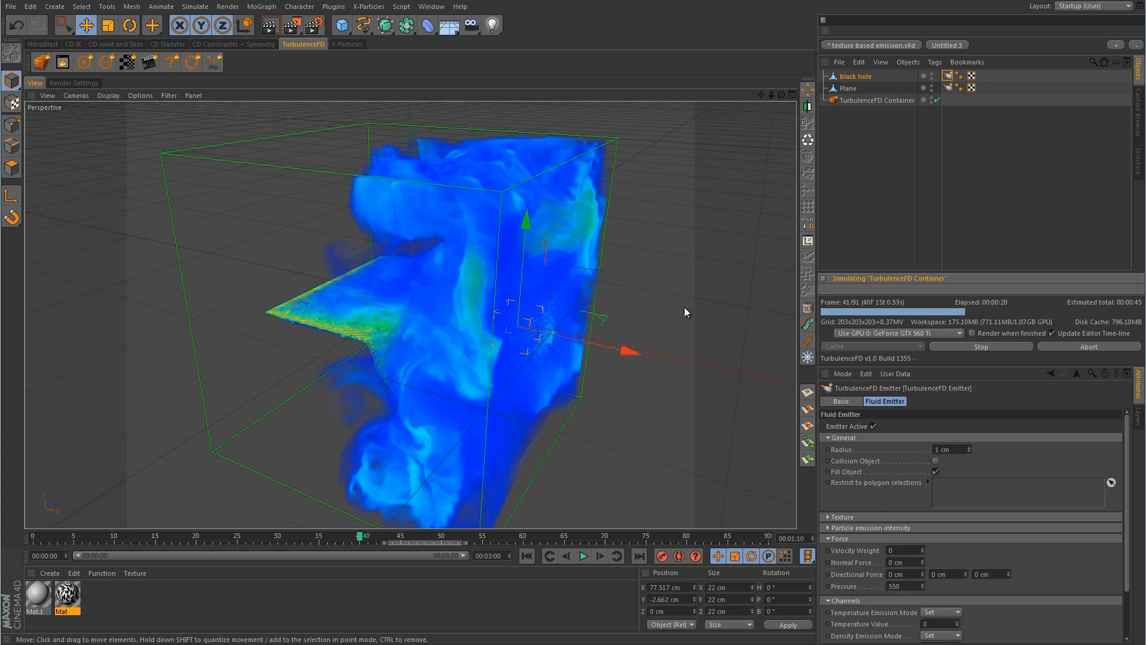
click(995, 347)
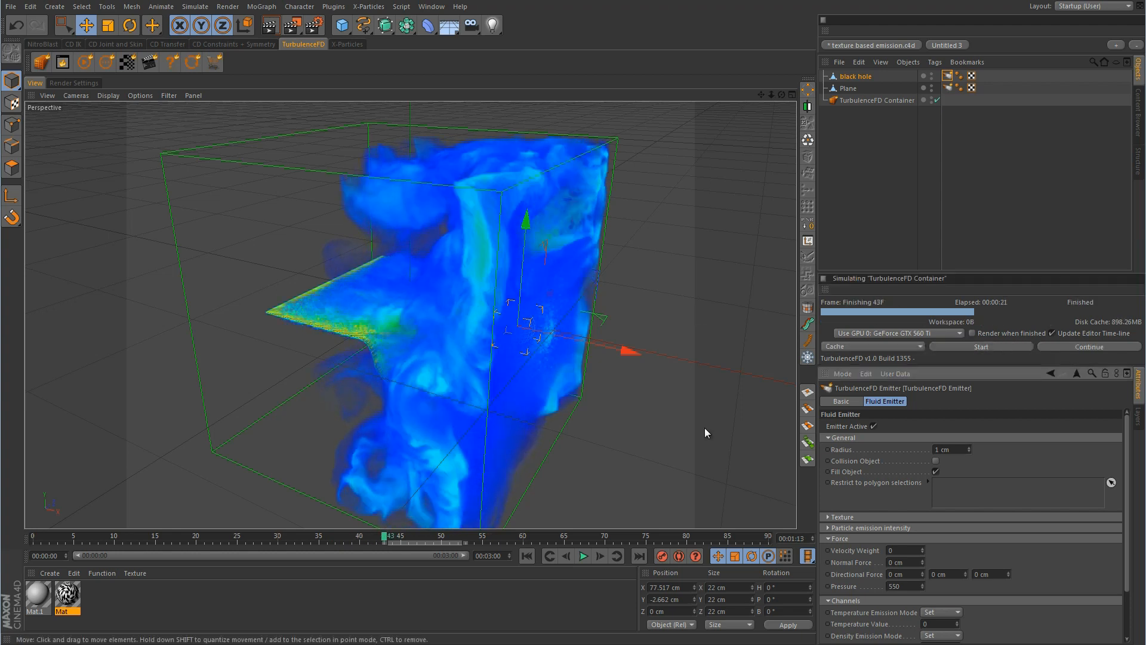
drag(1127, 507, 1126, 576)
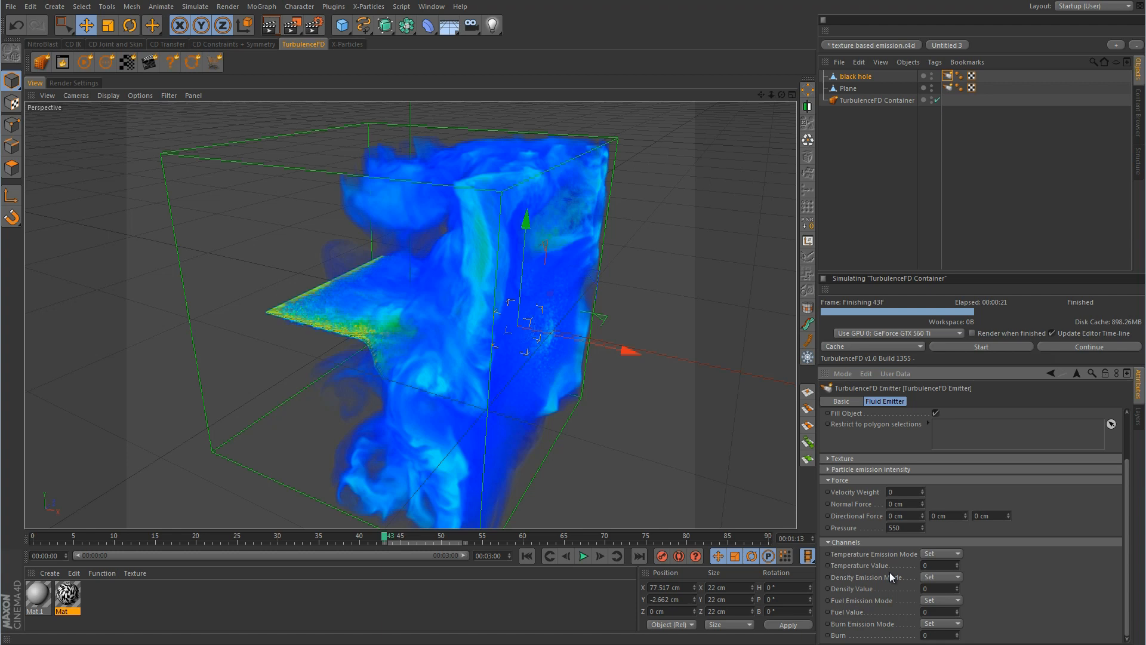
Give the black hole emitter a Temperature Value of 1 with Temperature Emission Mode set to Add
click(957, 554)
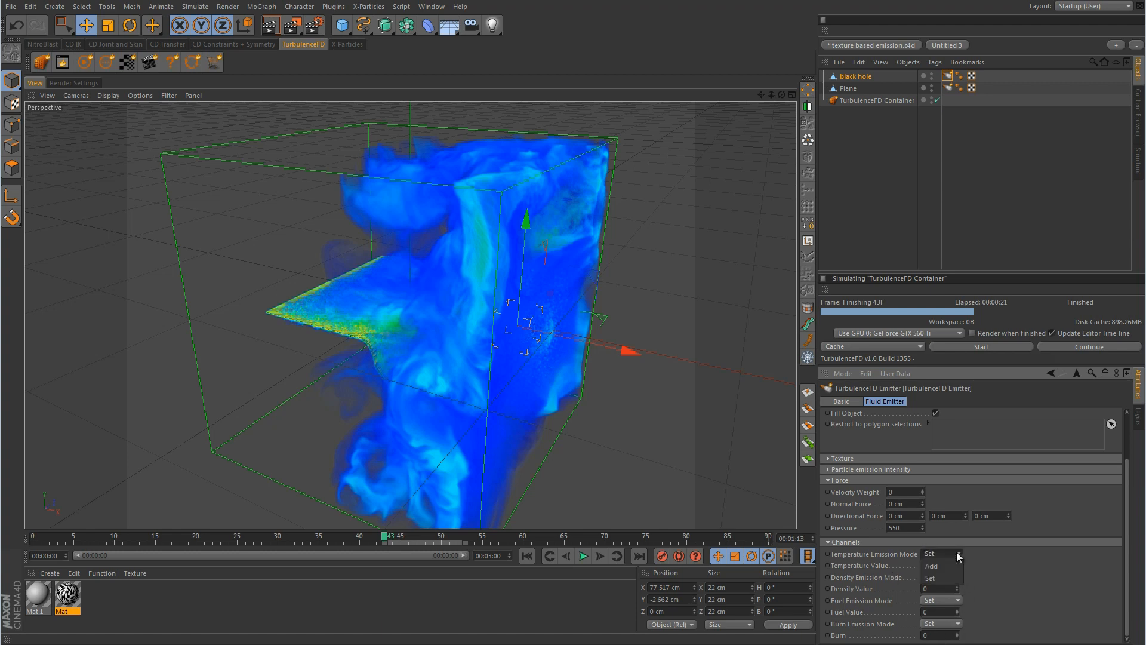
click(958, 556)
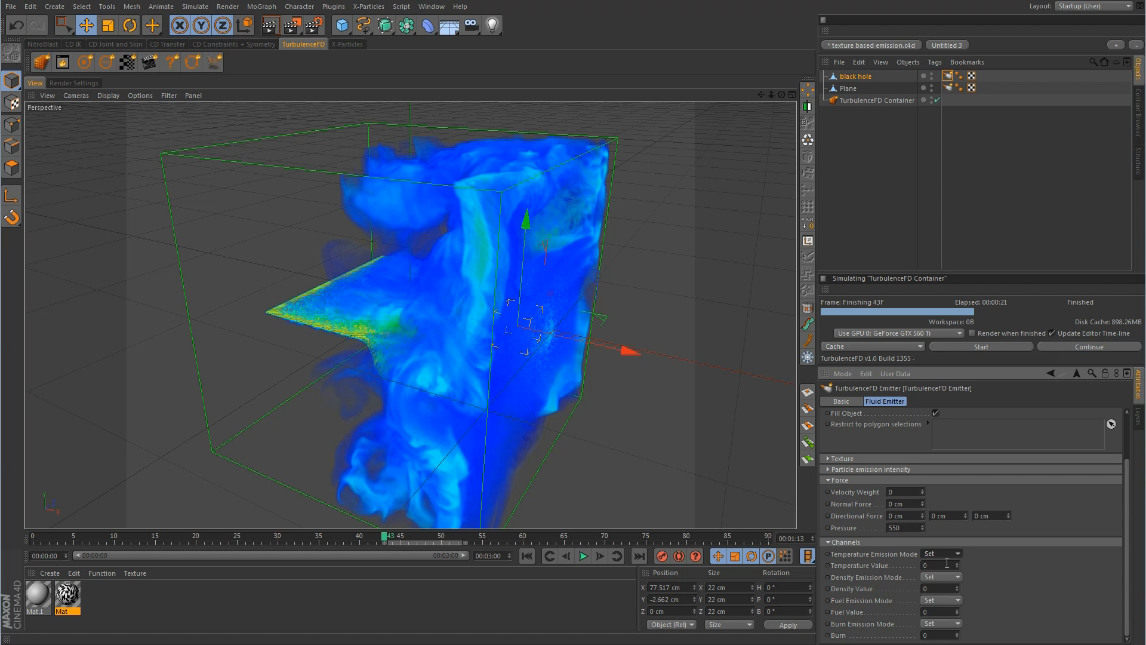
click(947, 564)
text(1)
key(Tab)
click(949, 553)
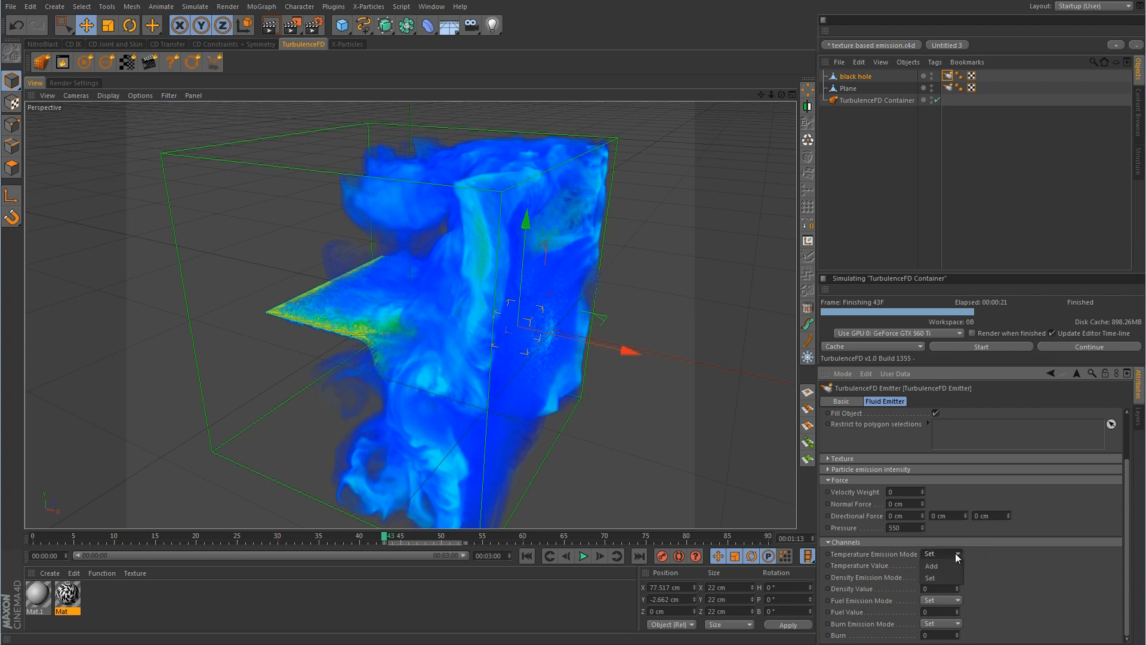
click(940, 565)
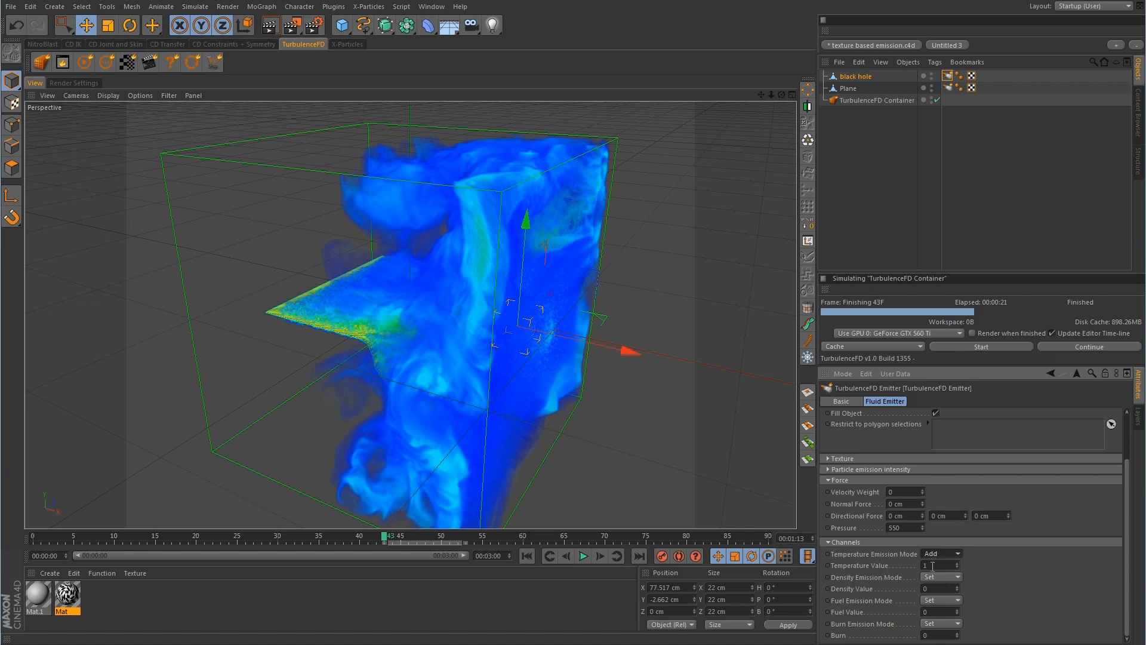
double_click(935, 565)
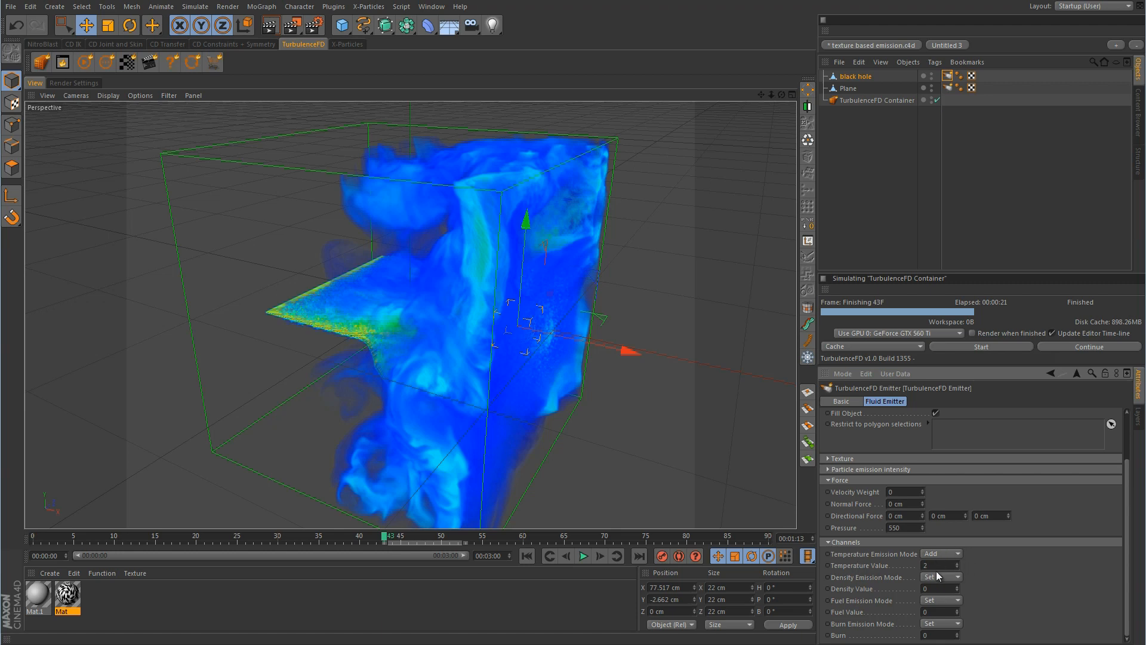
Switch the emitter's Temperature Emission Mode to Set and rewind the scene to frame 0
click(957, 556)
drag(1126, 527, 1135, 477)
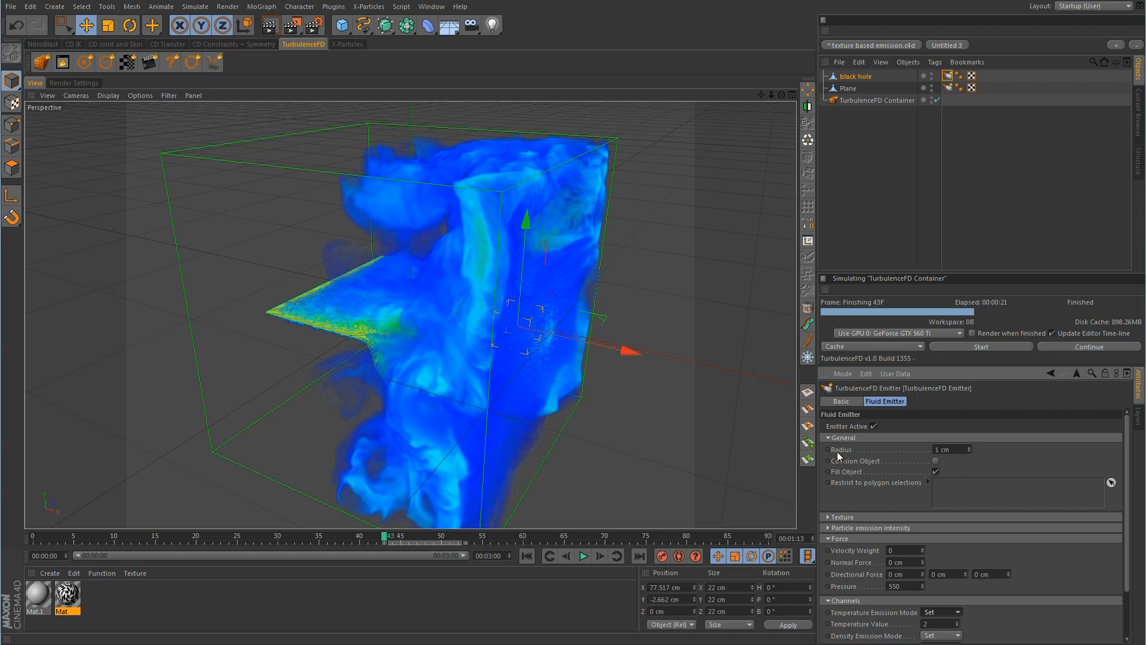
click(527, 556)
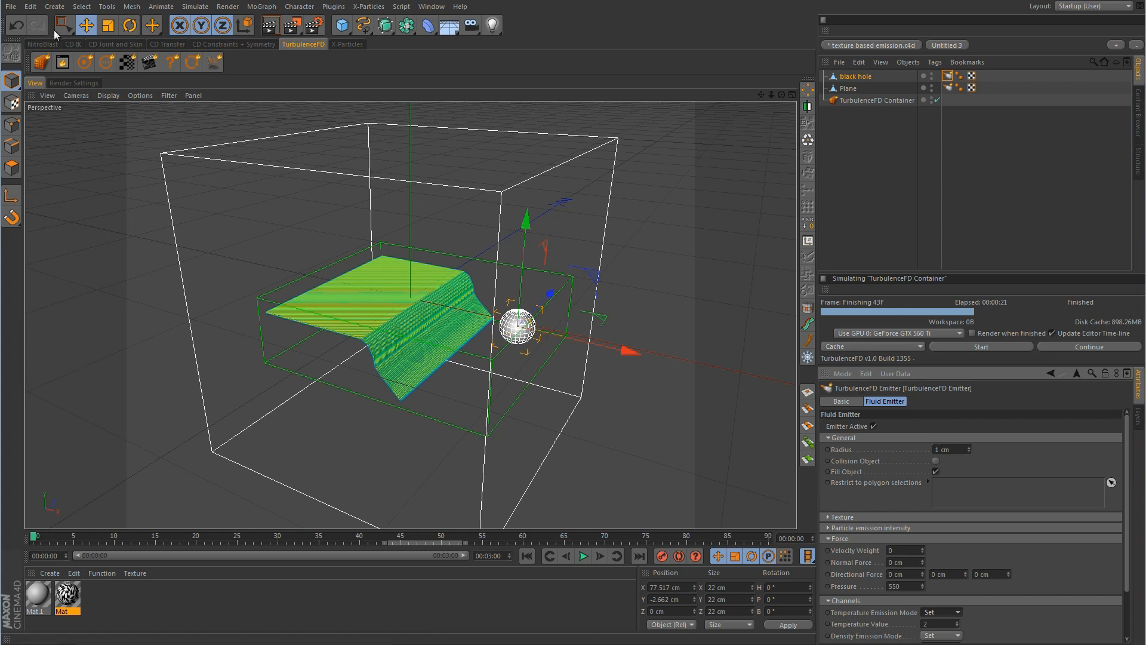
Close the texture emission project without saving changes
click(11, 7)
click(26, 77)
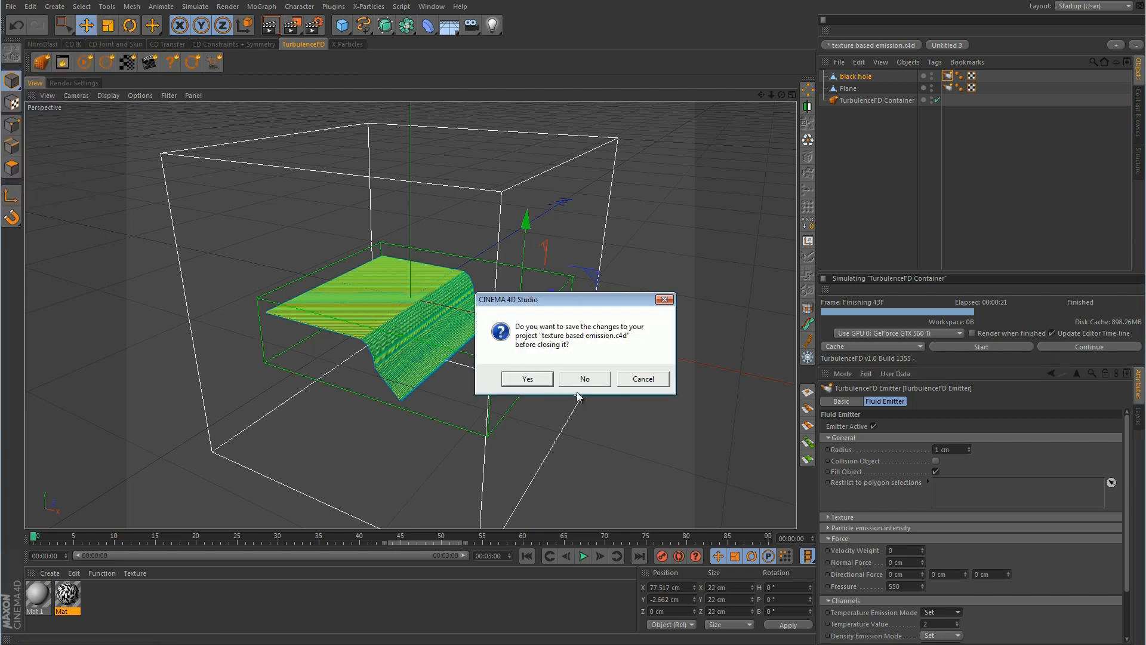
click(595, 376)
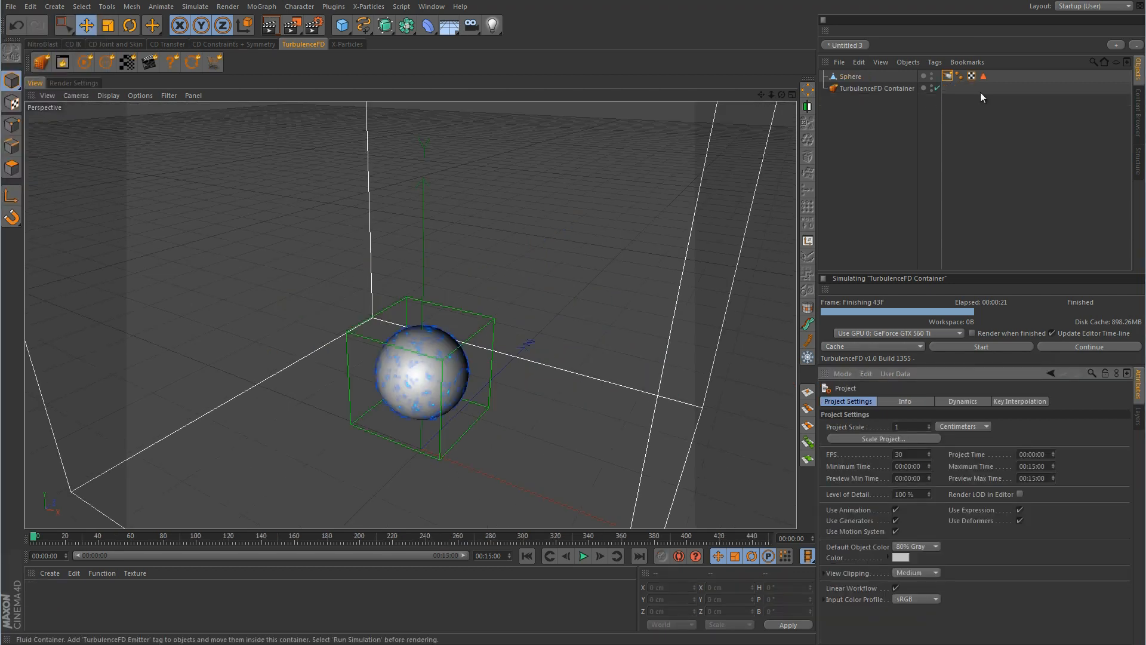
Review the sphere's tags and emitter sections, then add a 200 cm Cube primitive
click(984, 76)
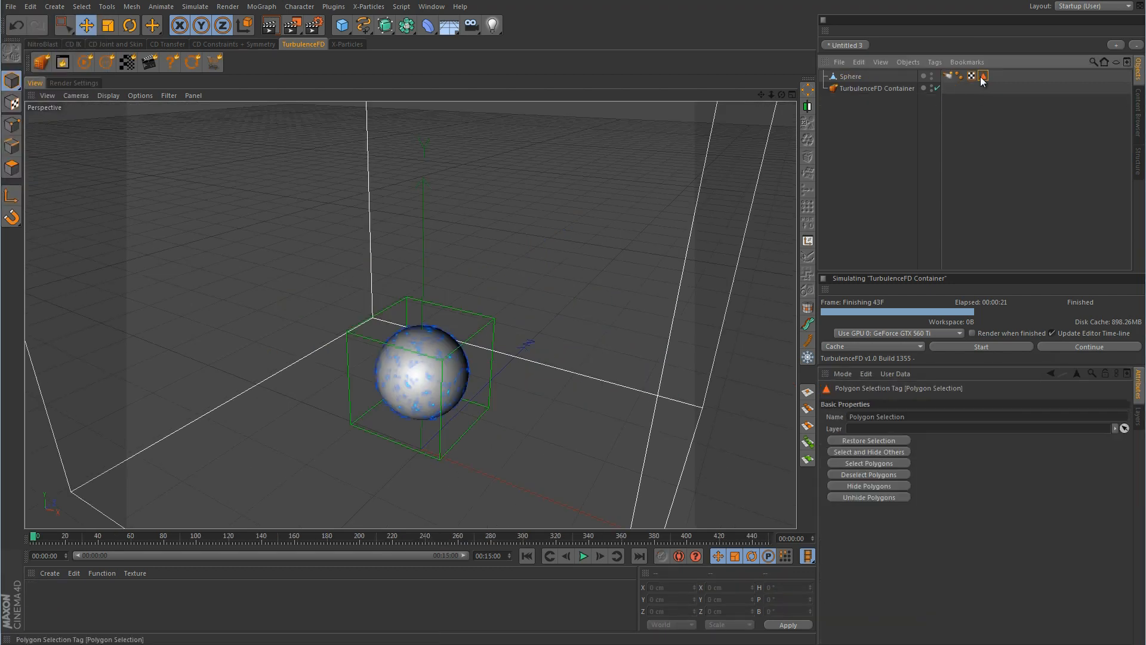
click(949, 77)
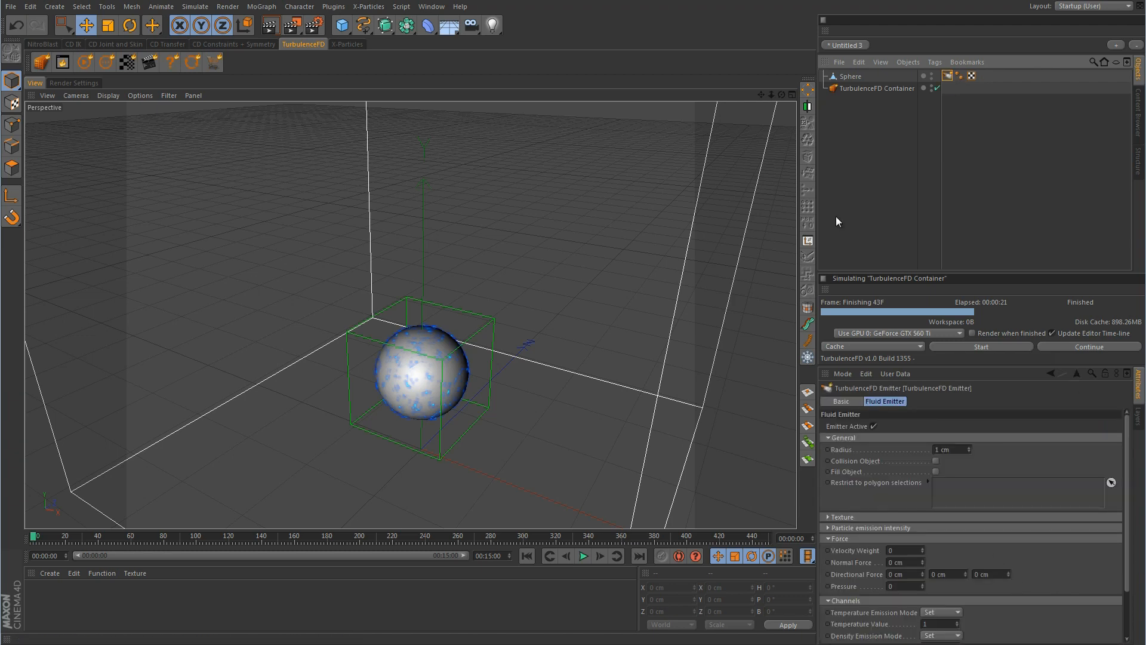
click(827, 527)
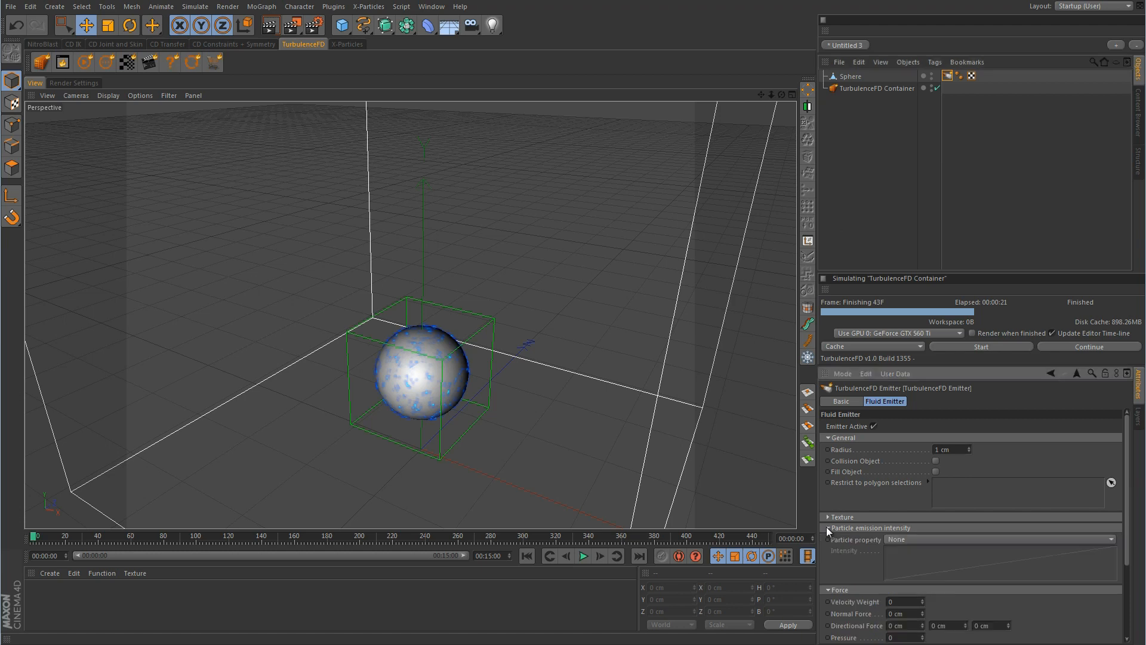
click(827, 527)
click(827, 517)
click(826, 517)
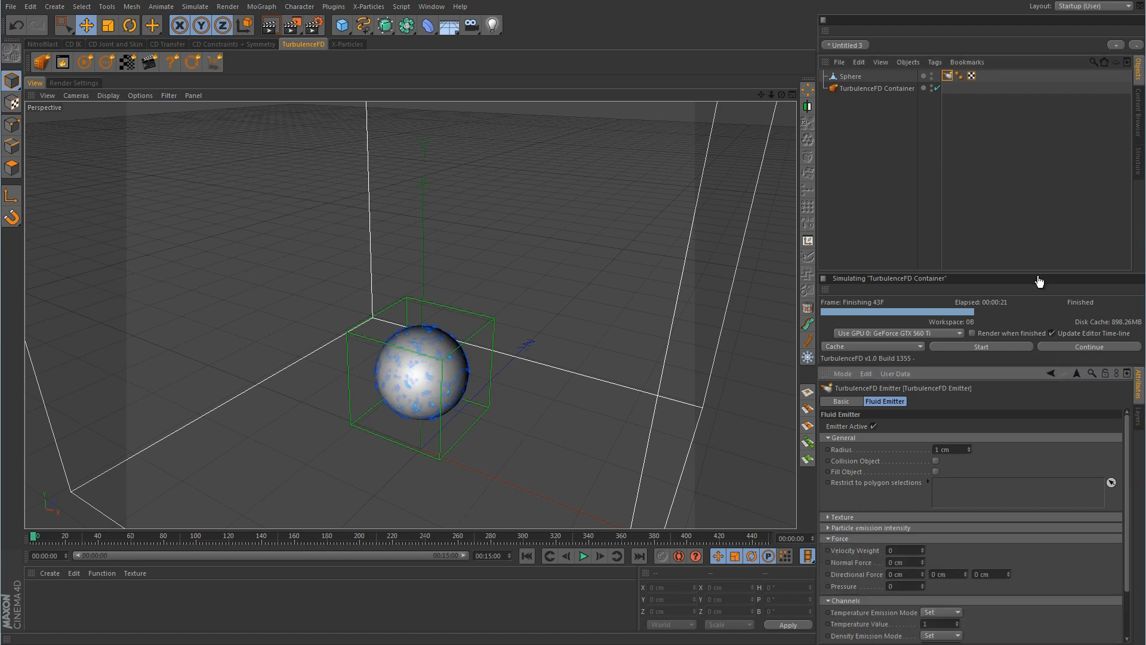
click(342, 24)
click(444, 46)
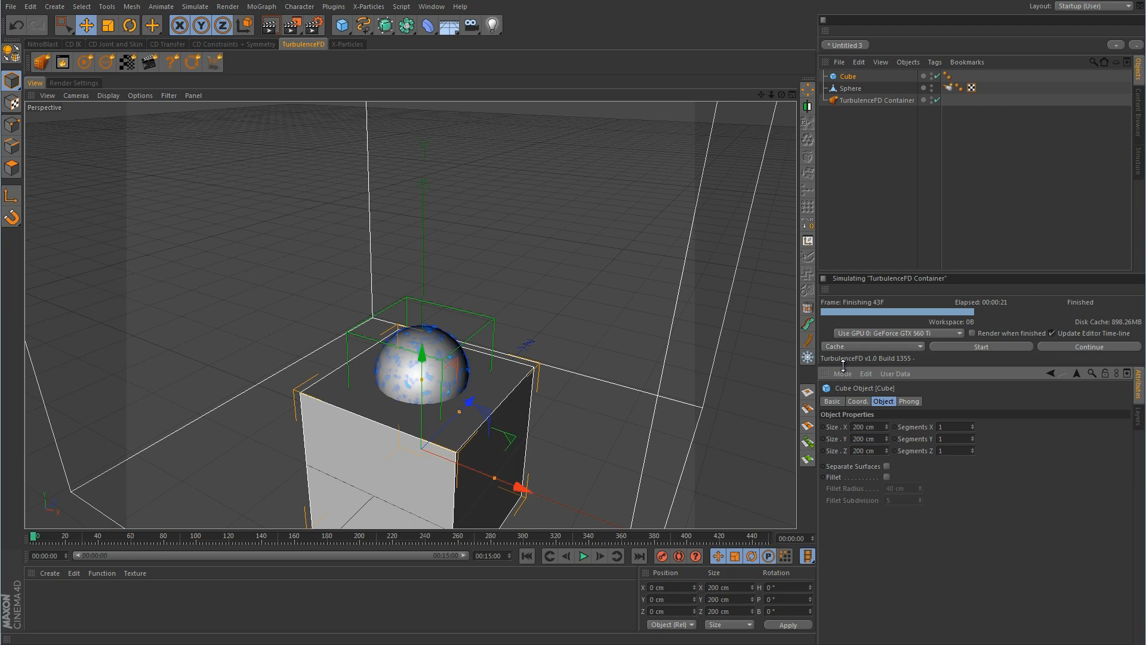
In the Front view, raise the Cube high above the sphere
middle_click(651, 421)
middle_click(638, 427)
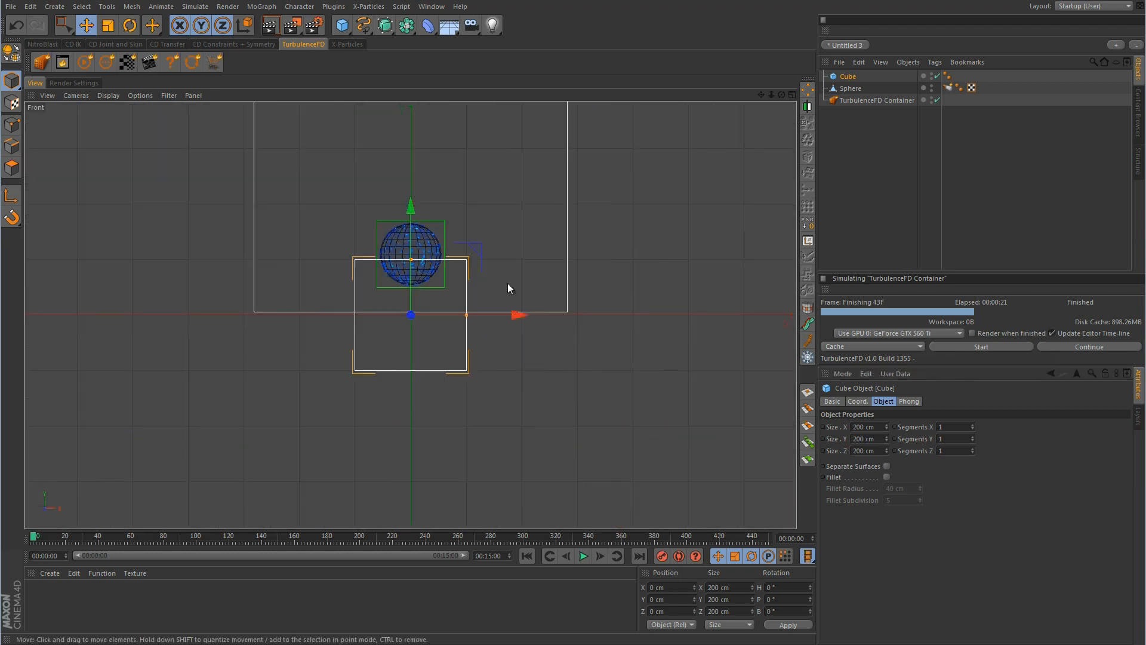
alt+middle_drag(510, 257, 538, 376)
drag(439, 352, 443, 227)
Lower the slab to Y 375 cm and widen it to about 277 × 249 cm
middle_click(475, 261)
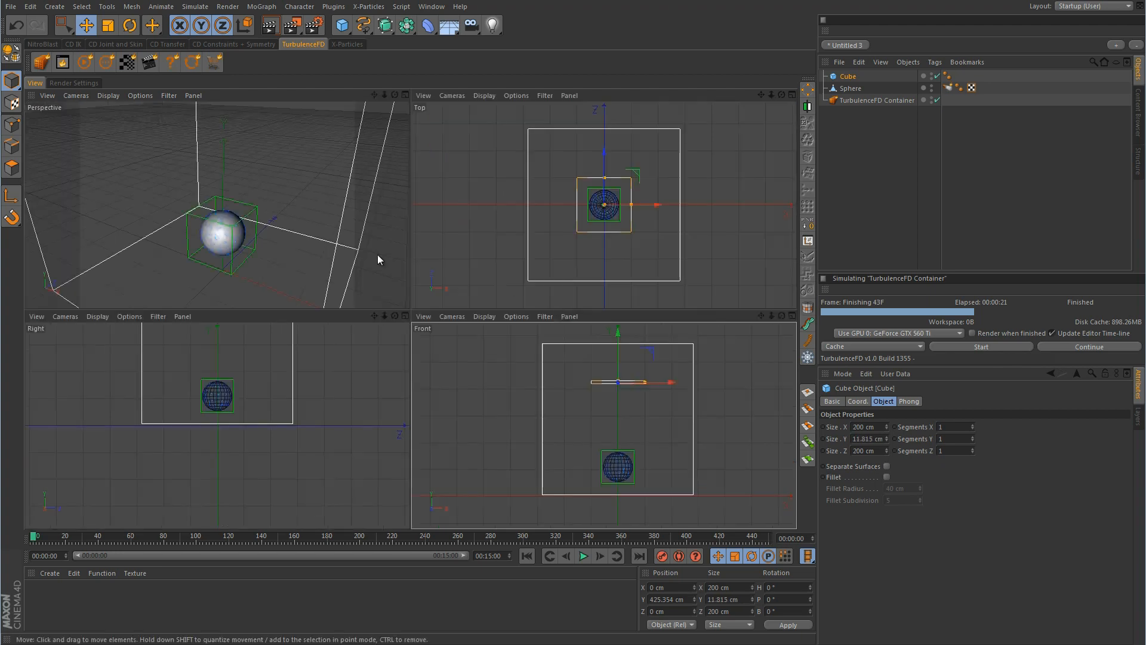
middle_click(313, 242)
alt+middle_drag(421, 258, 409, 323)
drag(432, 127, 432, 159)
drag(487, 278, 468, 250)
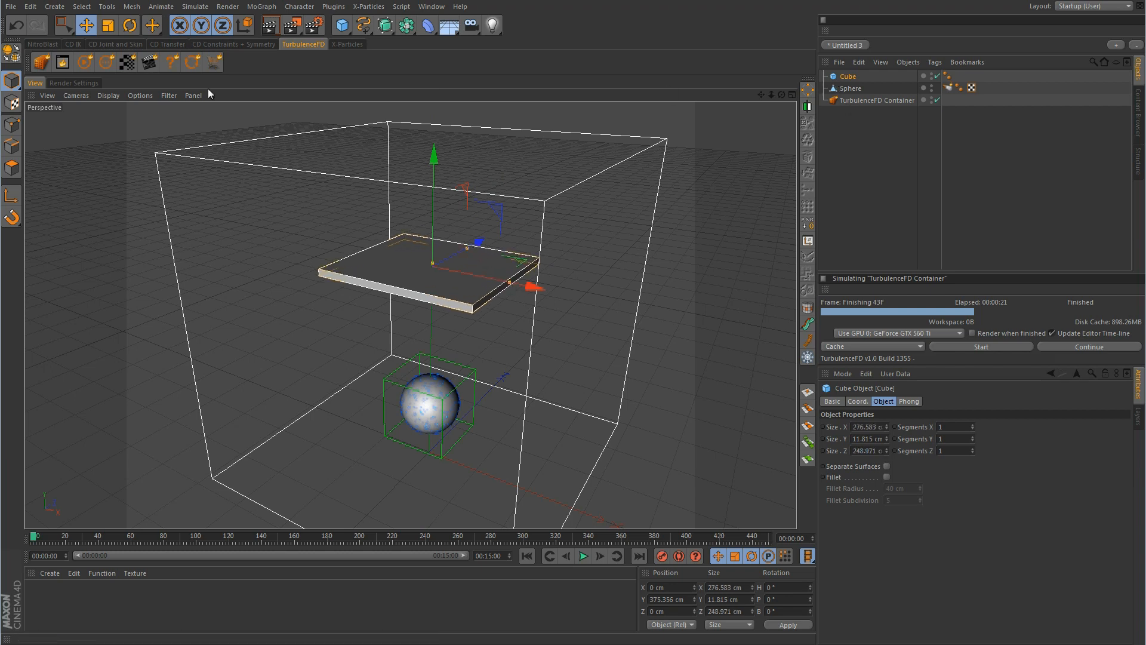
Give the Cube a TurbulenceFD Emitter tag as a Collision Object and run a test simulation
right_click(850, 78)
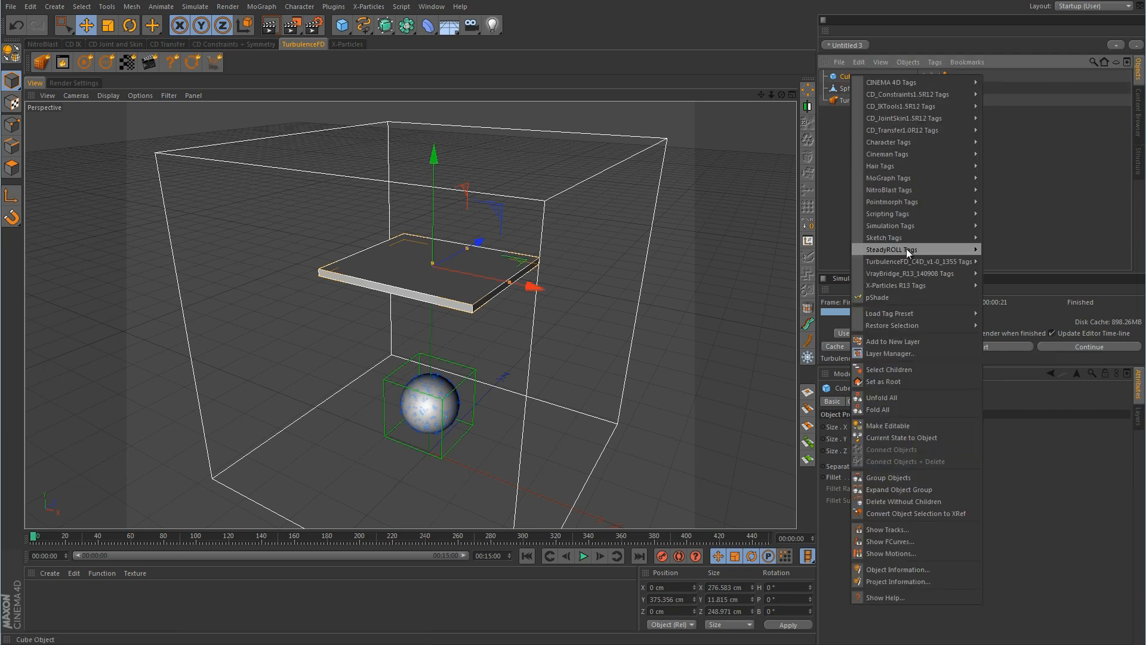
mouse_move(906, 262)
click(1011, 262)
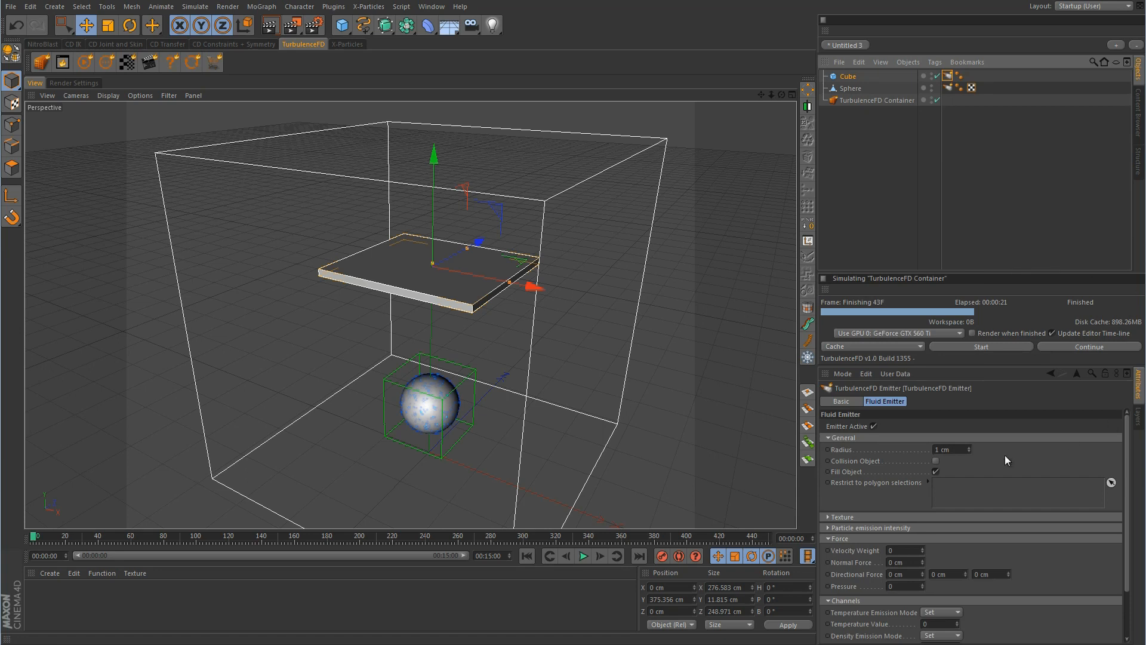
click(935, 460)
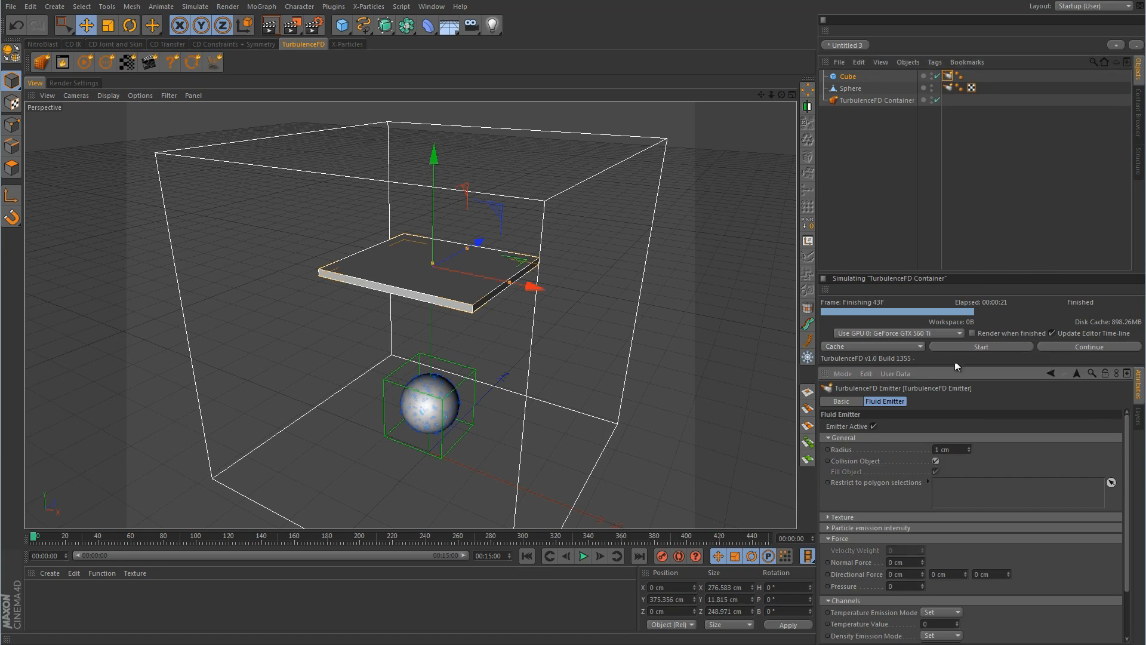
click(980, 346)
click(935, 364)
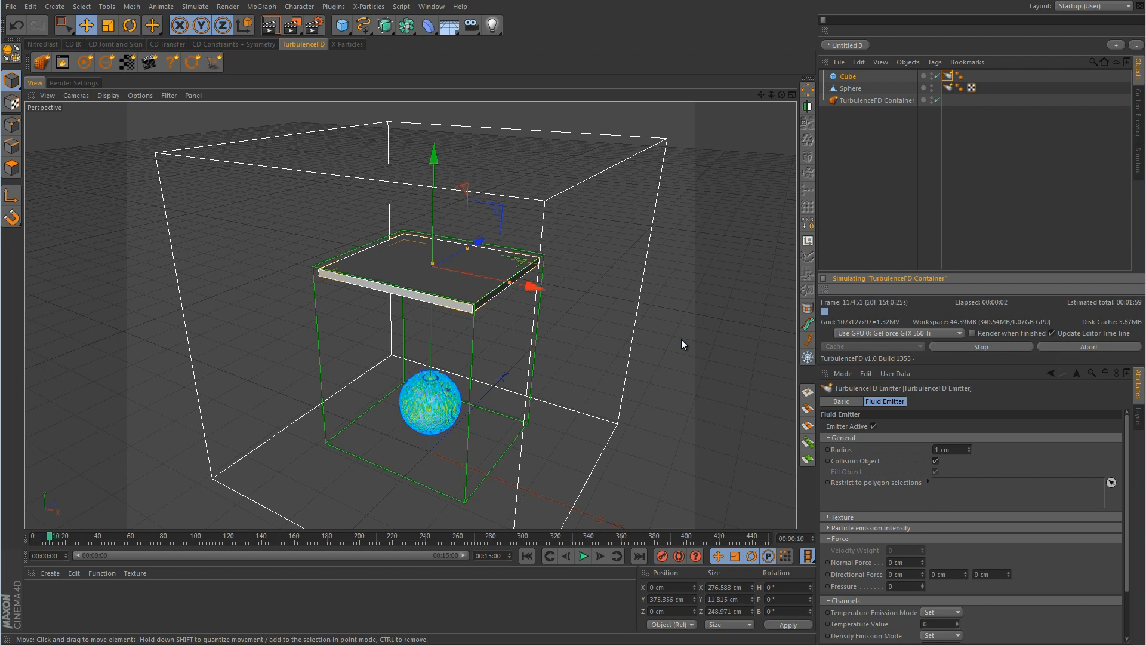
click(982, 347)
Adjust a sphere emitter setting and re-simulate over the cache, stopping at frame 82
click(950, 88)
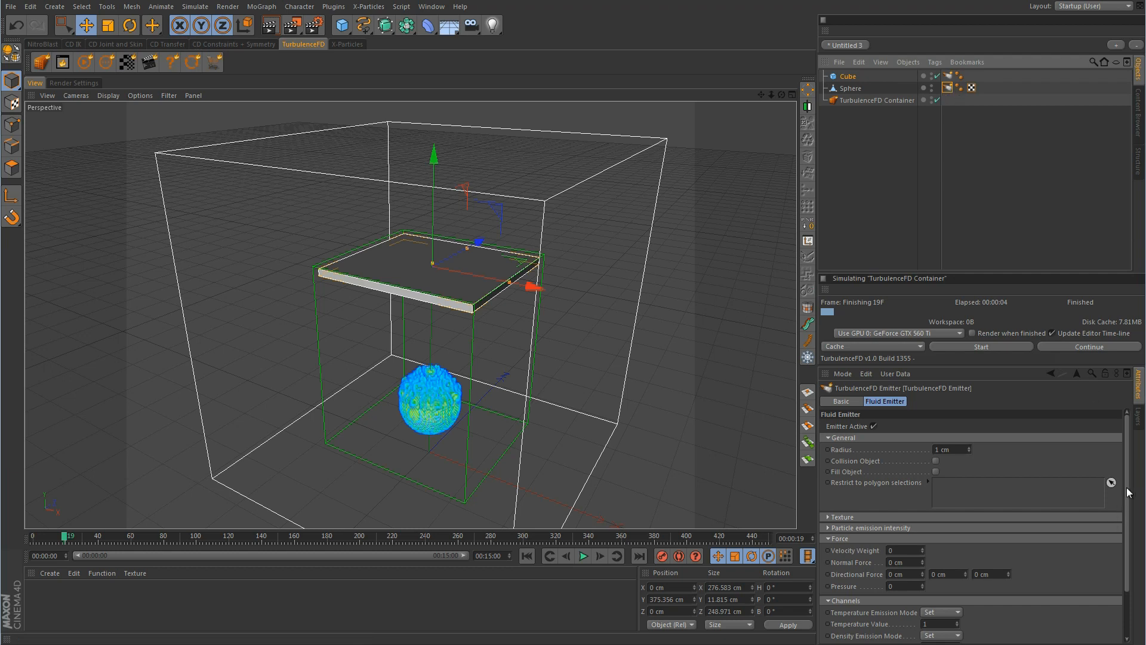
mouse_move(1128, 518)
mouse_down()
mouse_move(1127, 598)
mouse_move(1128, 523)
mouse_up()
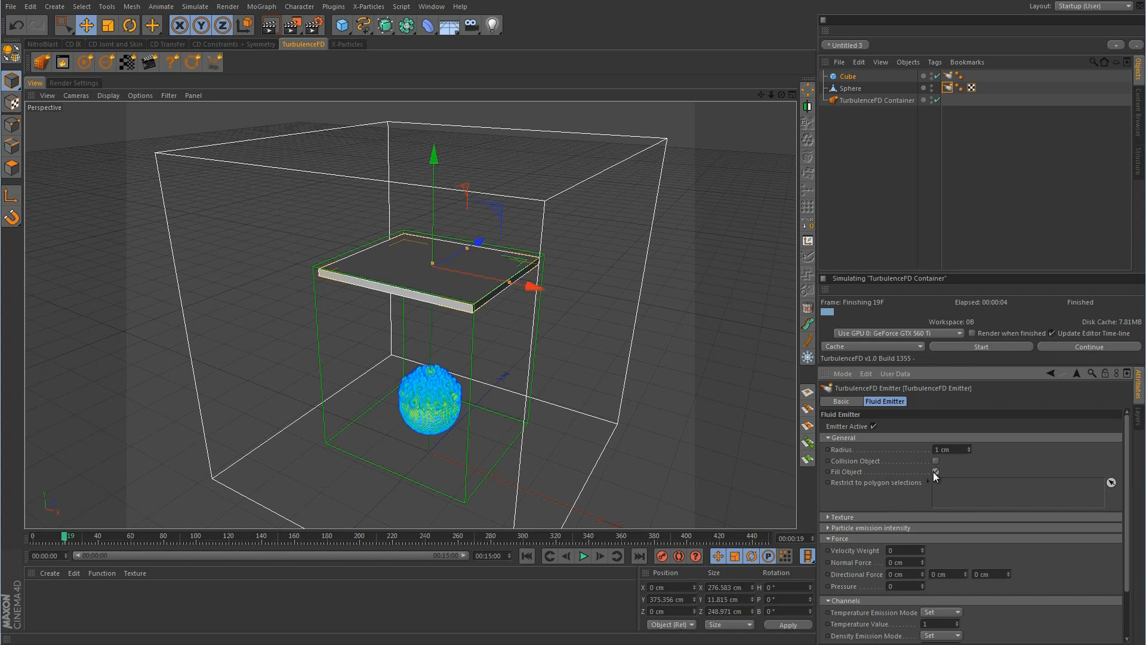
click(982, 346)
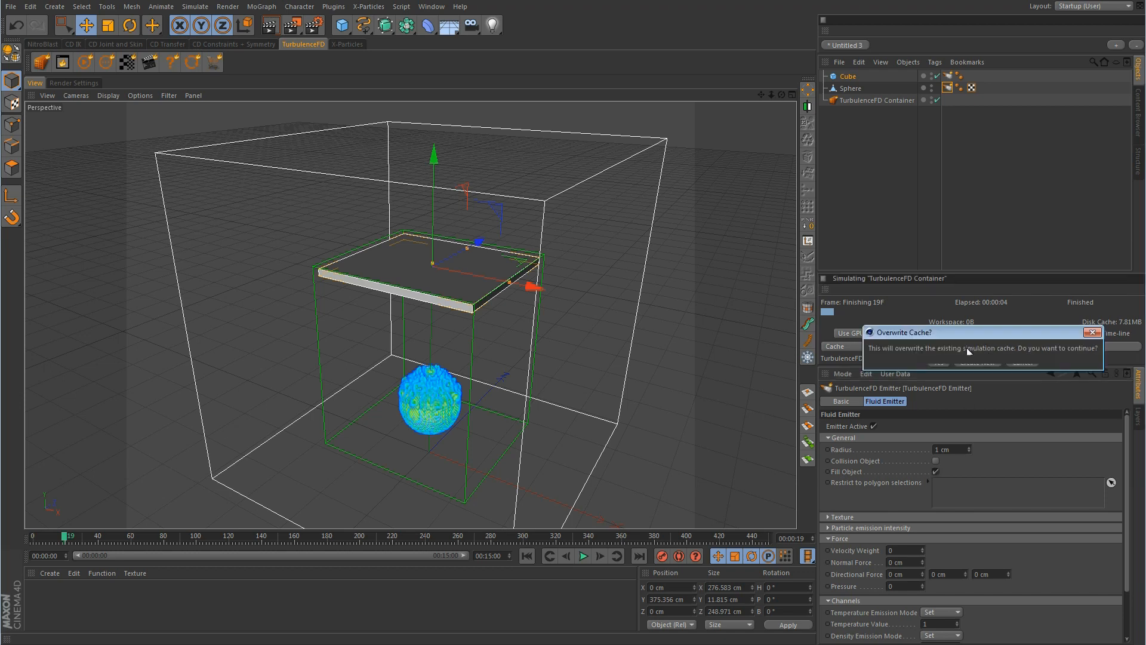
click(940, 363)
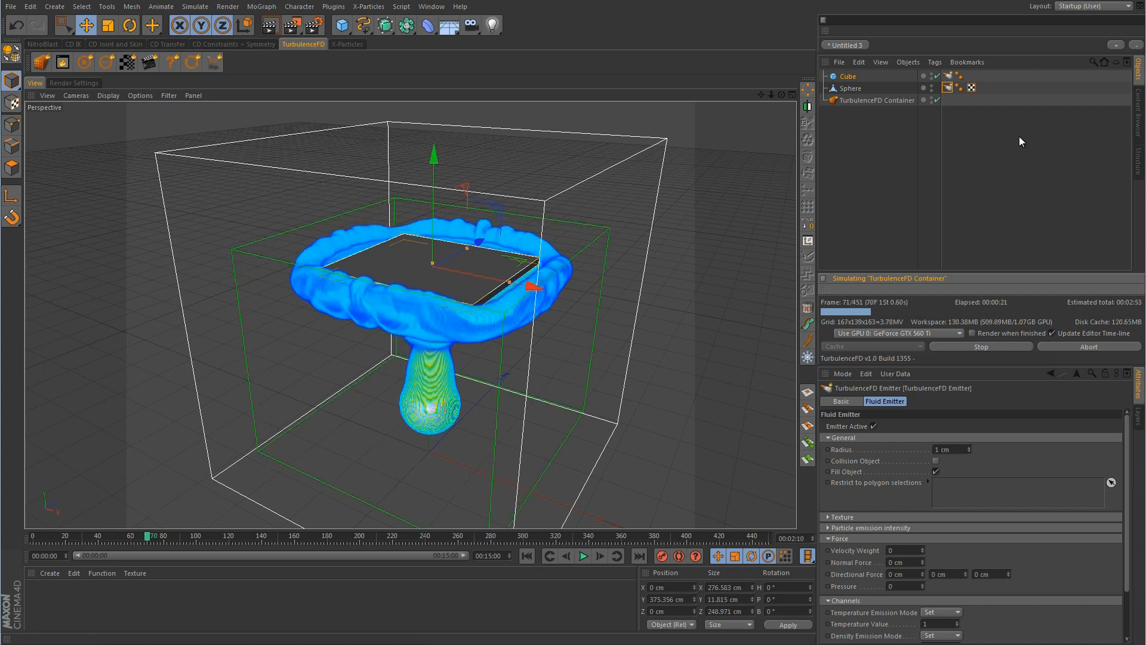
click(947, 76)
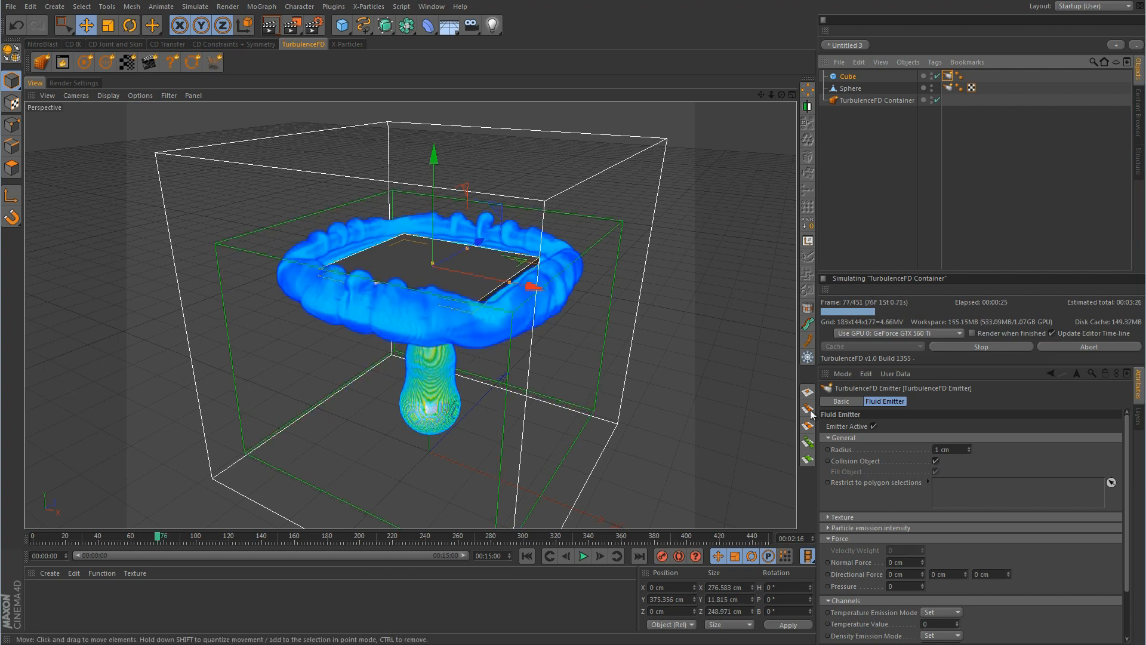
click(981, 347)
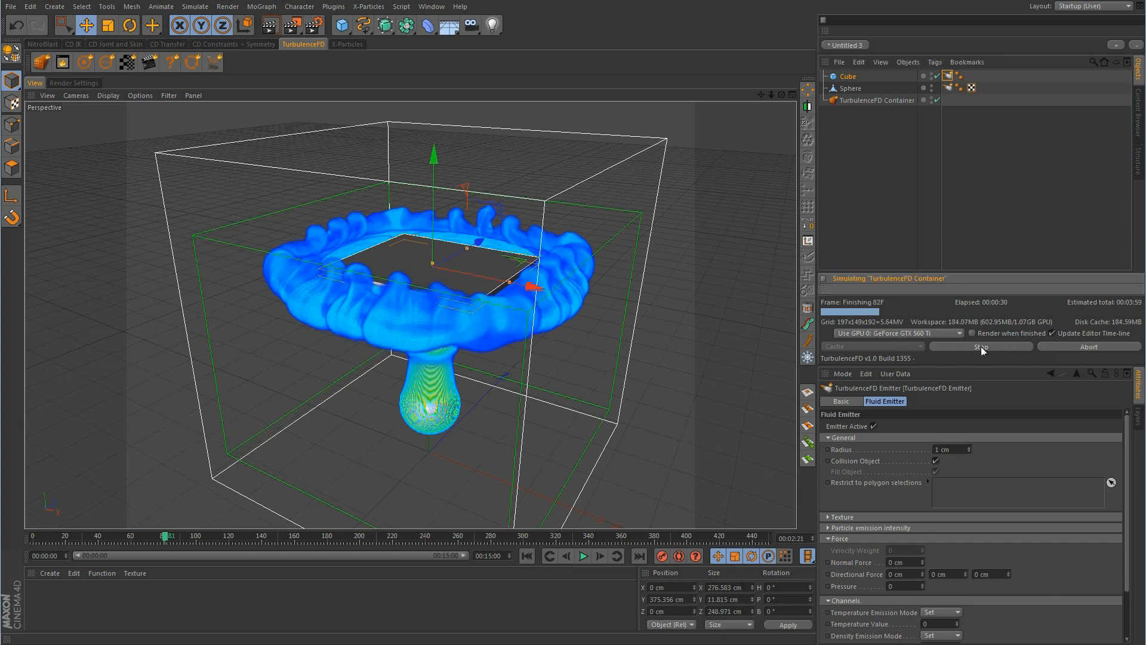
Turn on Show Grid in the fluid container's viewport preview settings
click(900, 100)
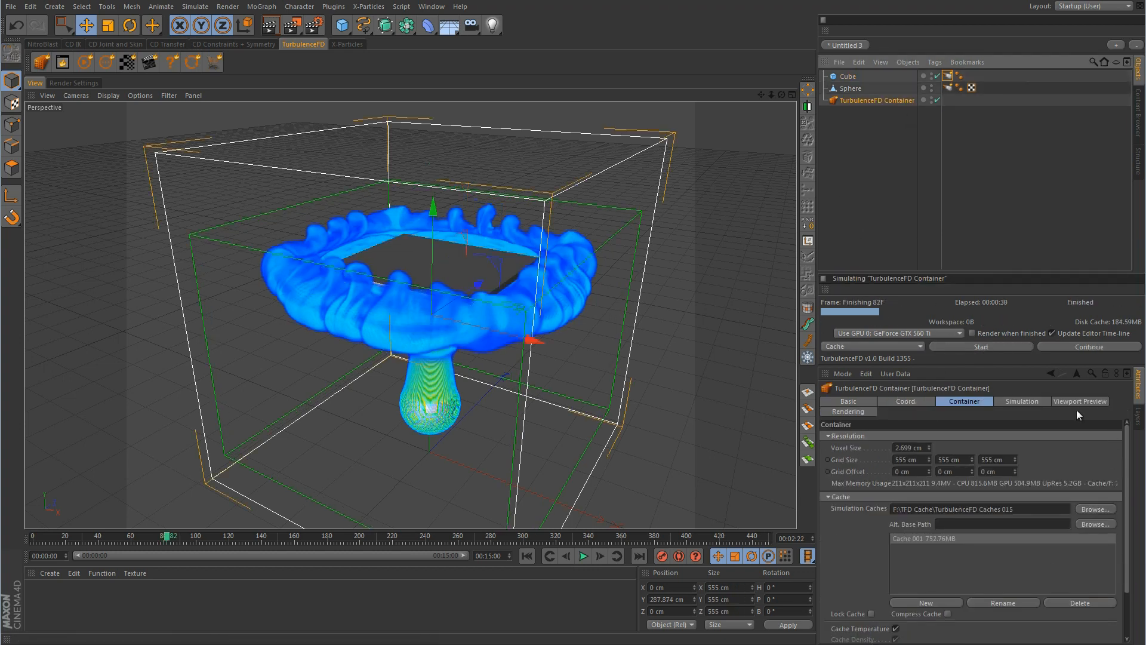
click(1095, 401)
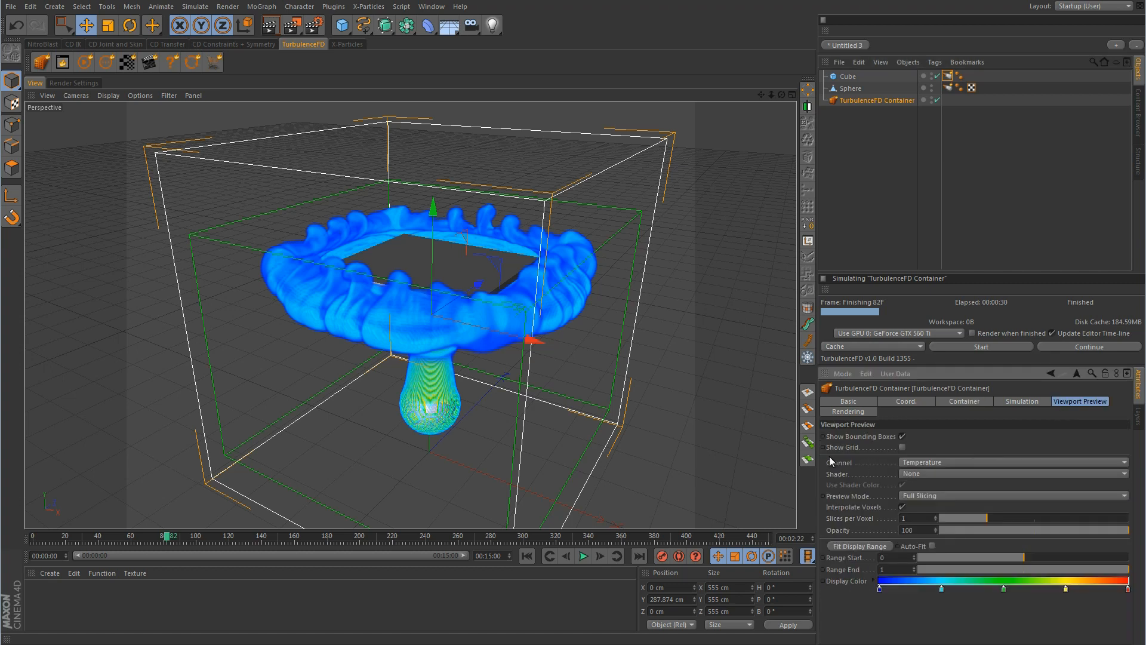
click(902, 447)
Maximize the Front view at frame 0, framing the container's top
middle_click(589, 439)
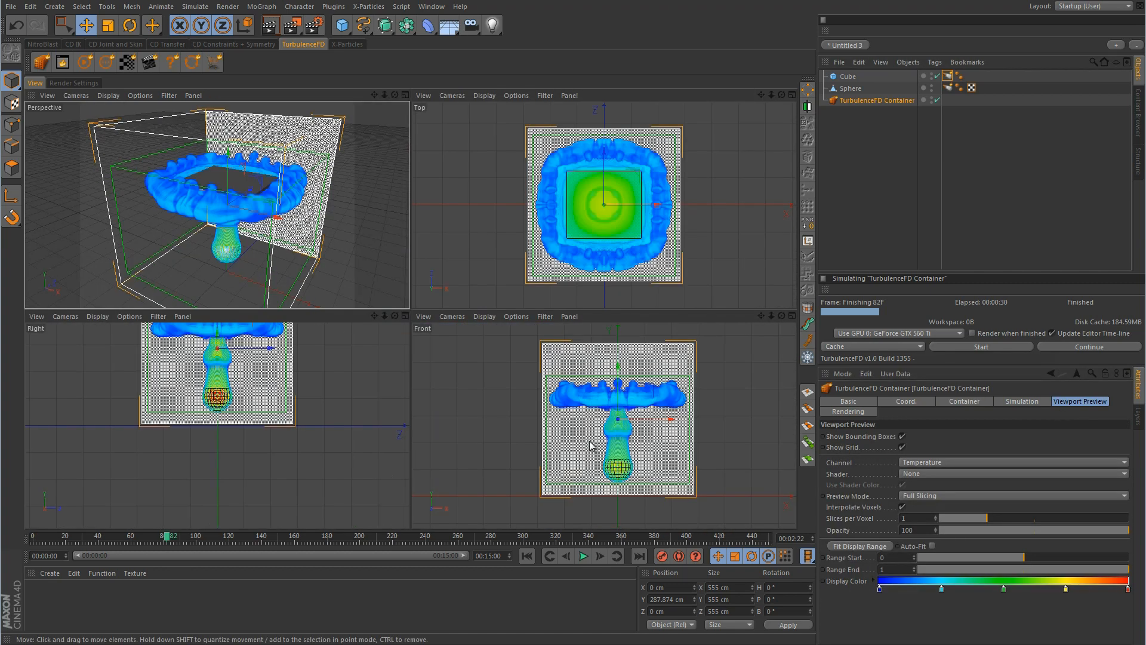
middle_click(590, 445)
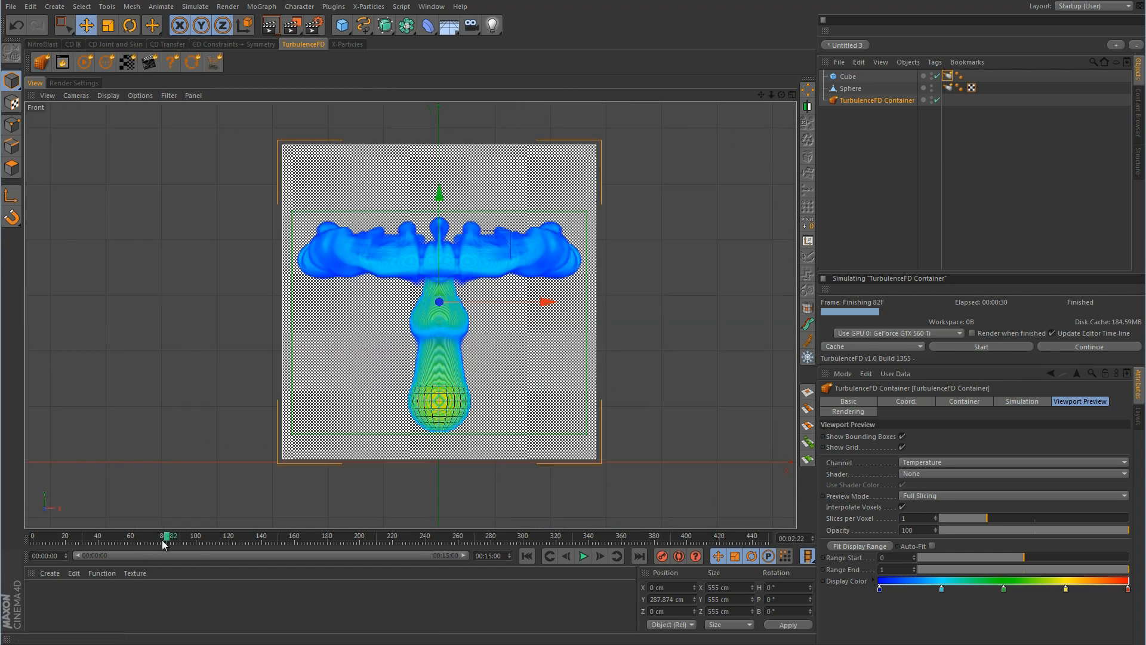
drag(164, 544, 24, 545)
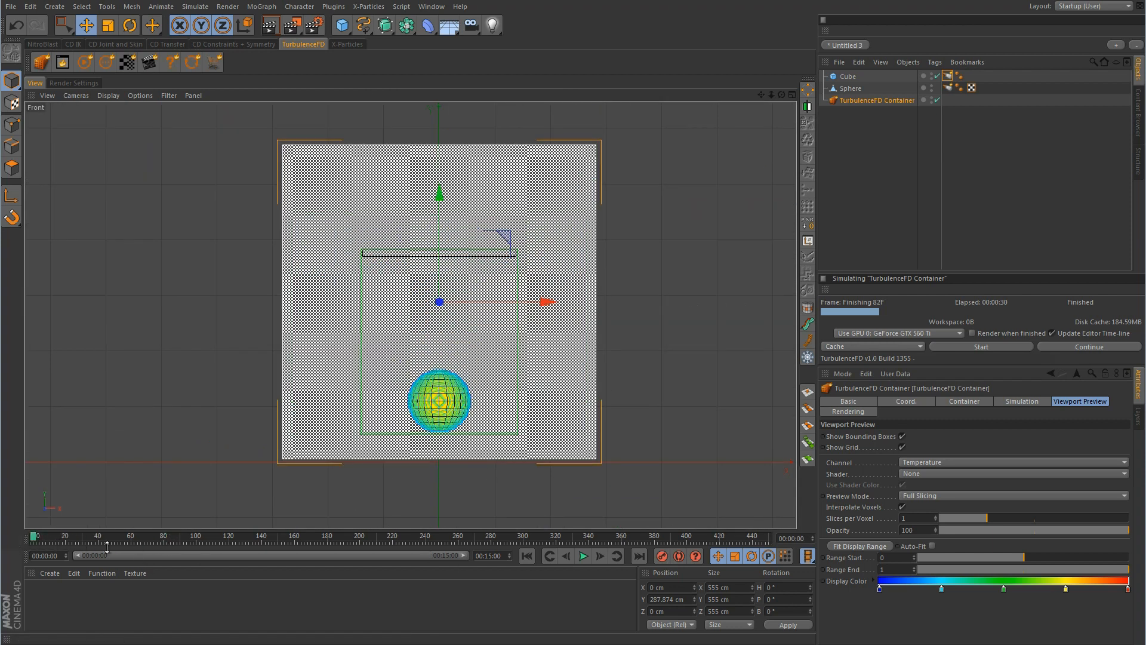
scroll(450, 258, up, 8)
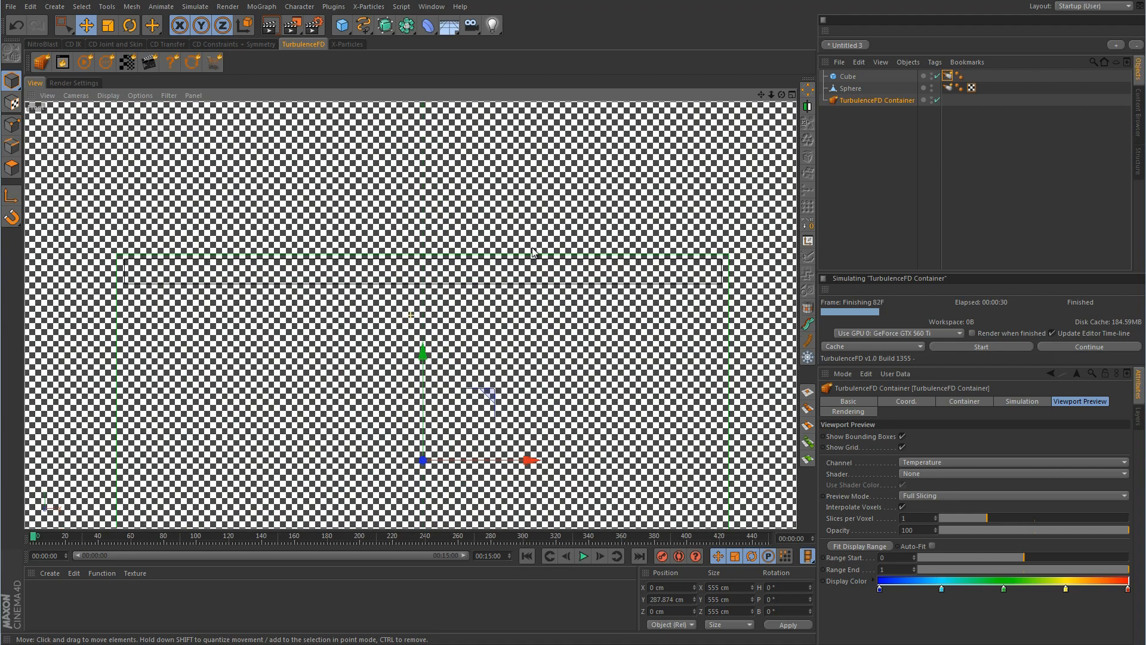
alt+middle_drag(532, 247, 533, 254)
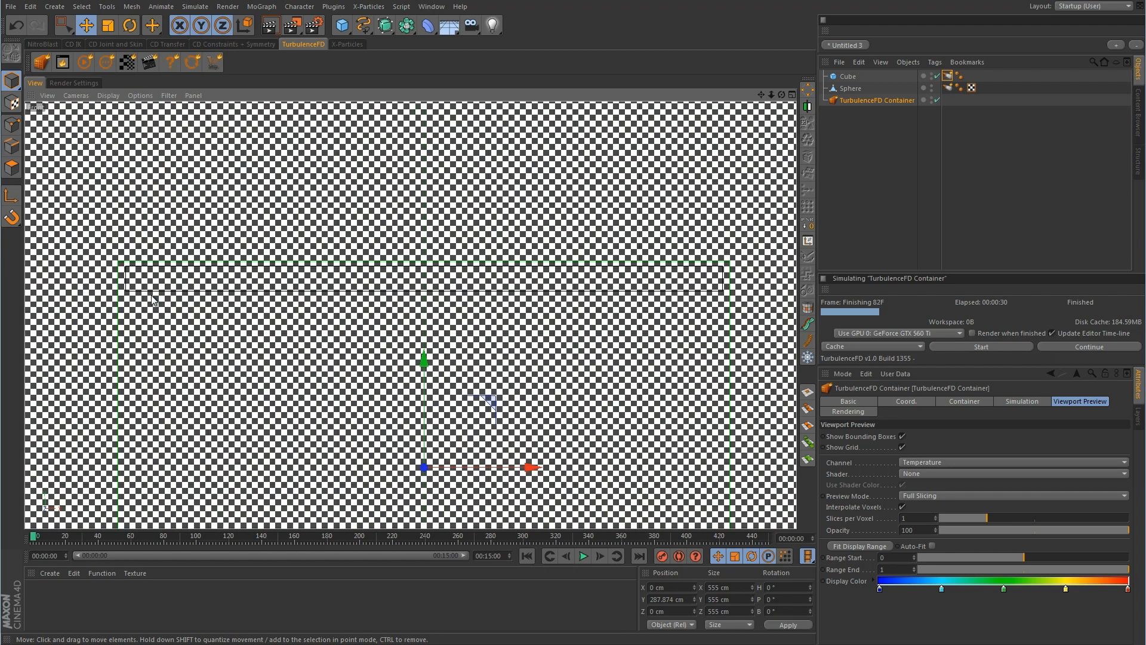
Set the Front view display to Gouraud Shading (Lines)
click(108, 96)
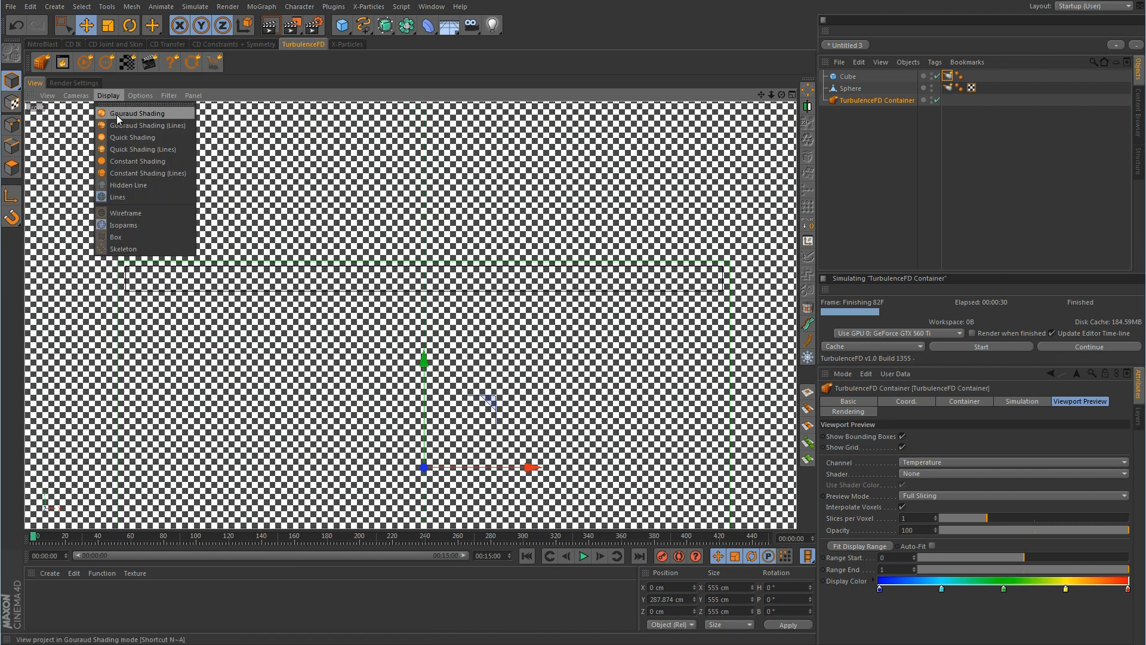
click(137, 113)
click(117, 96)
click(119, 126)
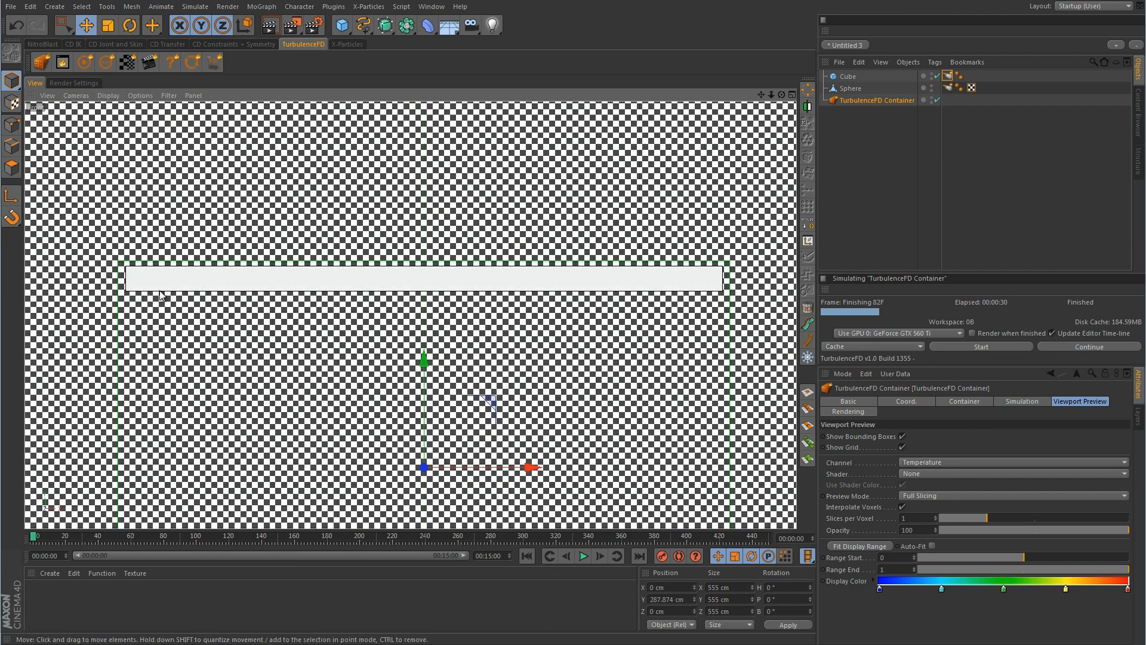
Zoom onto the slab's left end in the Front view and select the Cube slab
alt+middle_drag(163, 296, 284, 316)
alt+right_drag(296, 310, 476, 268)
alt+middle_drag(431, 282, 577, 300)
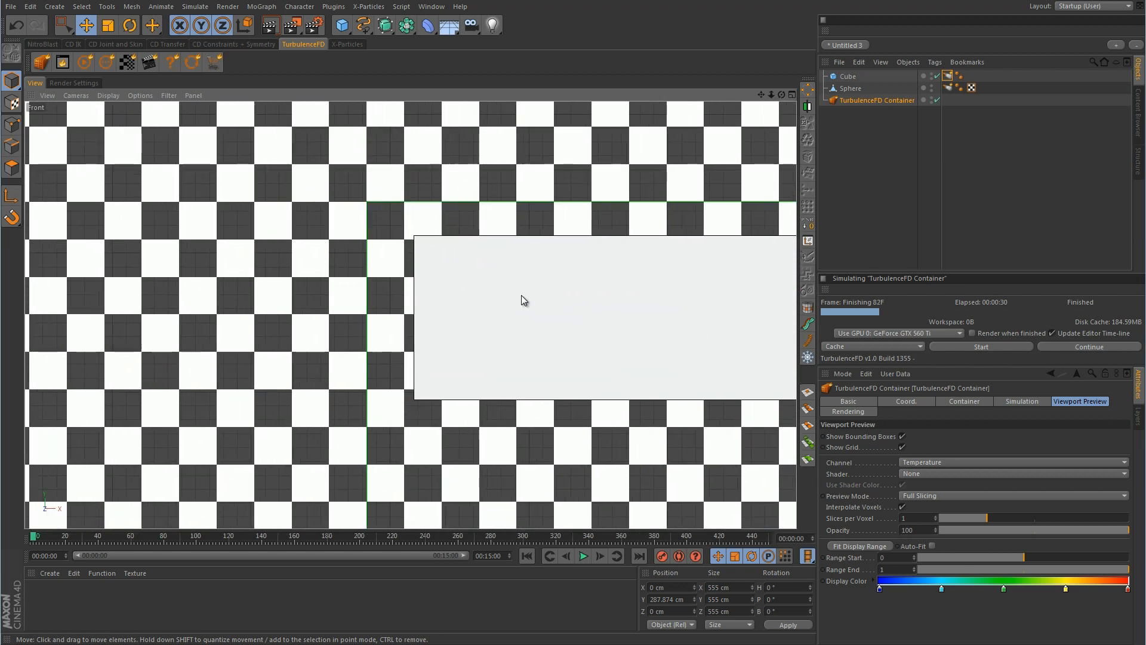
click(539, 290)
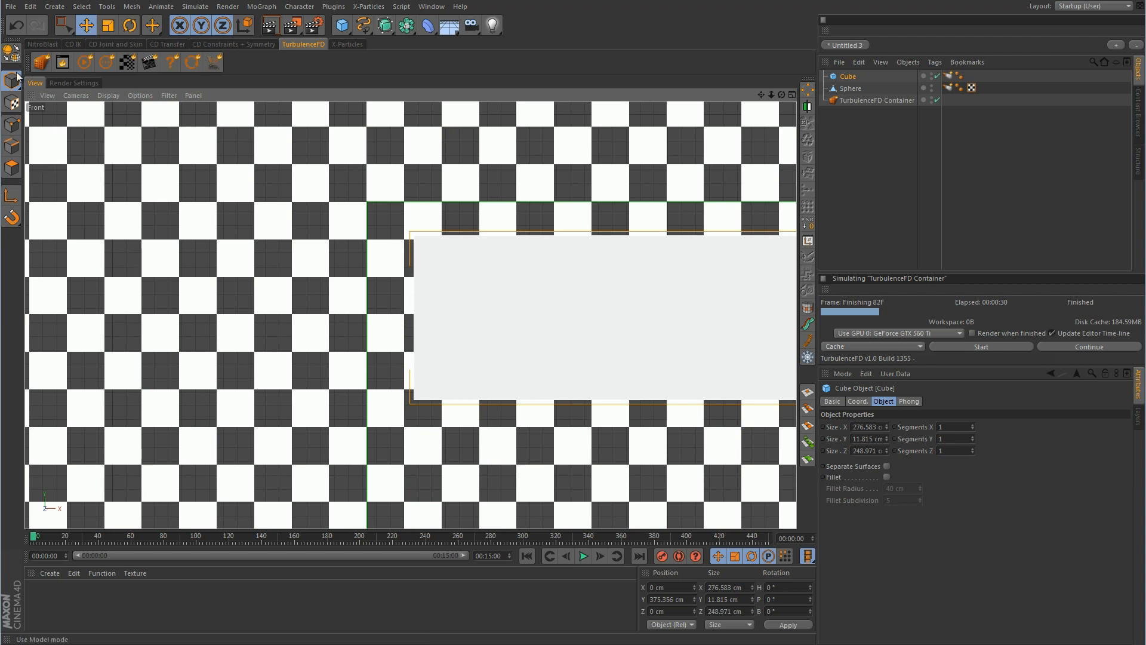
Start Doodle Paint from the Tools menu with a red brush colour
click(108, 8)
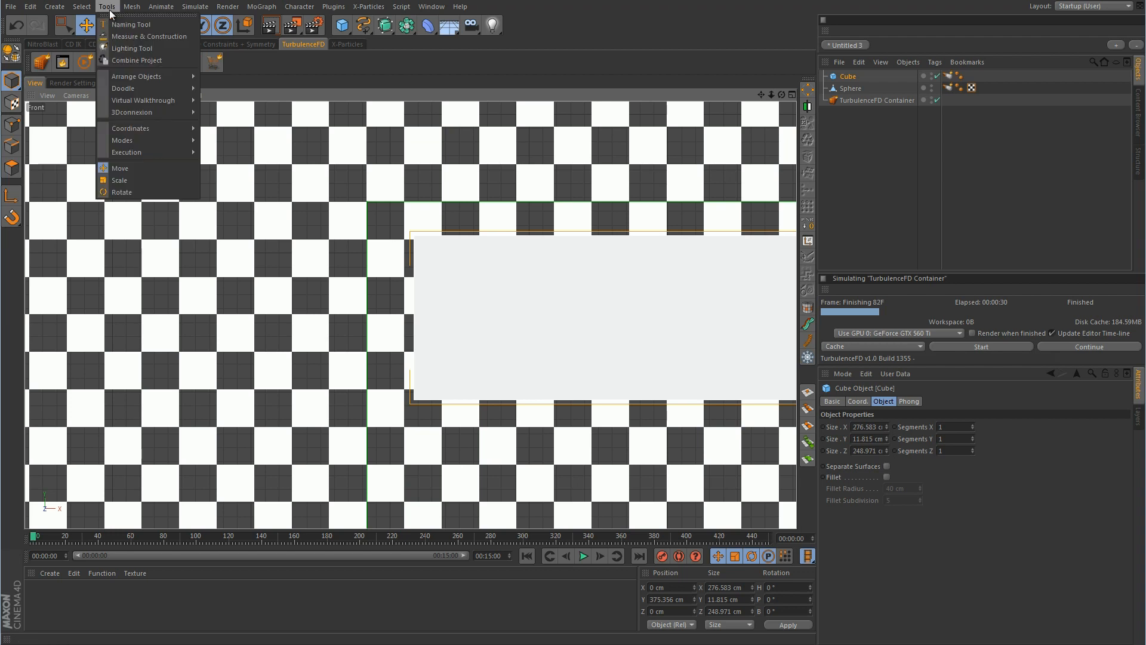
mouse_move(137, 90)
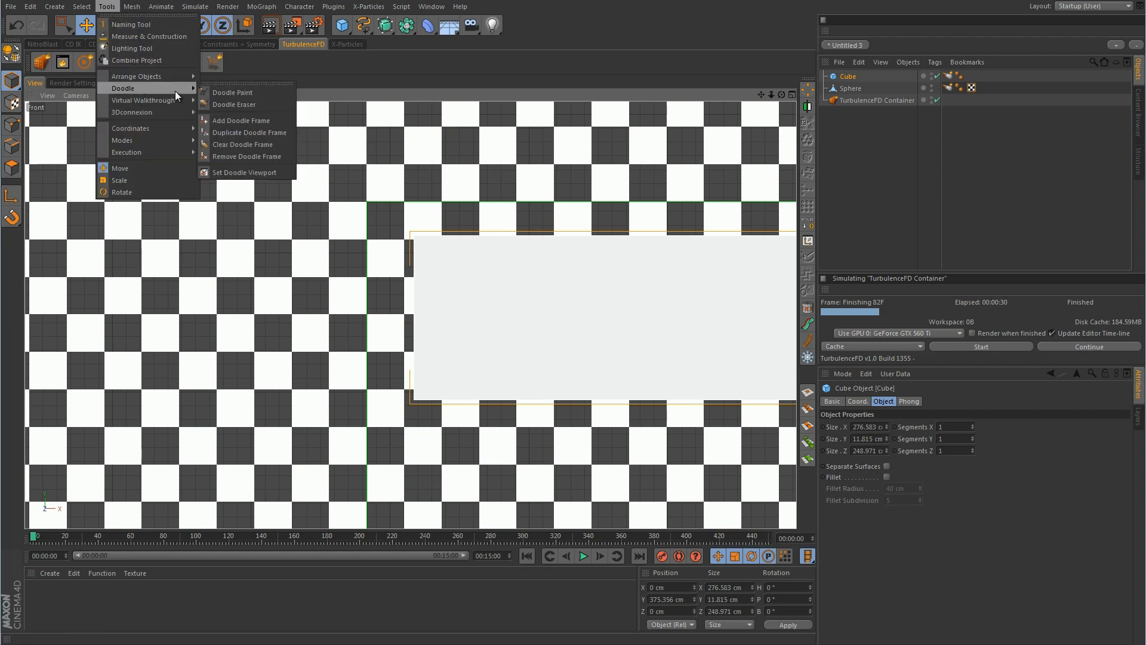
click(229, 93)
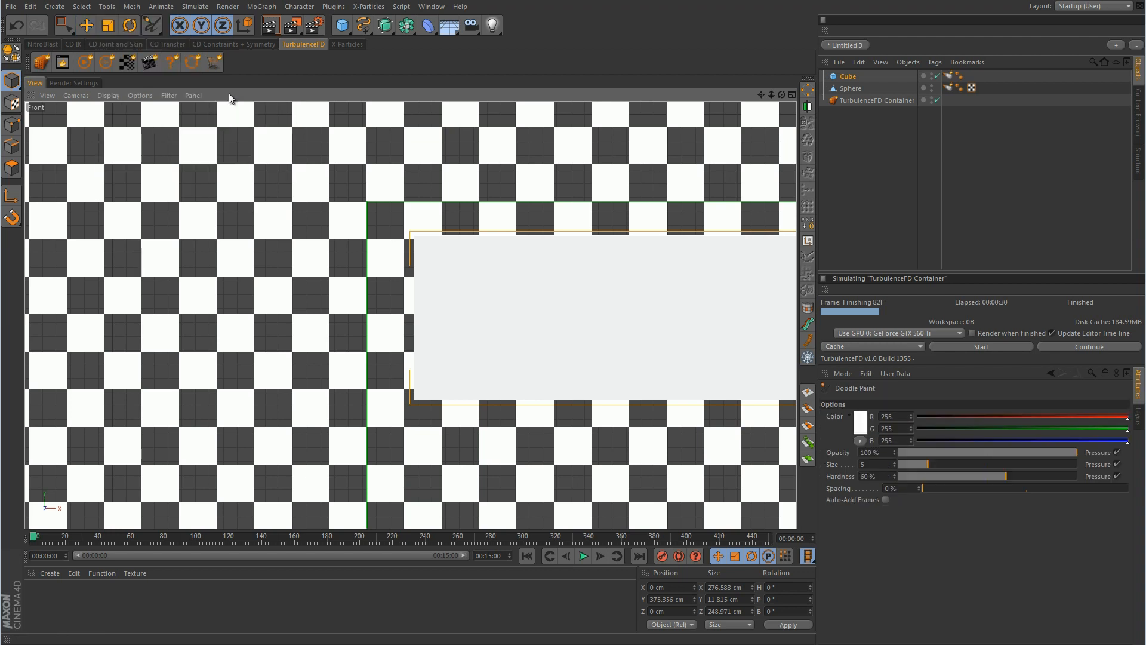
click(858, 421)
click(886, 374)
click(837, 476)
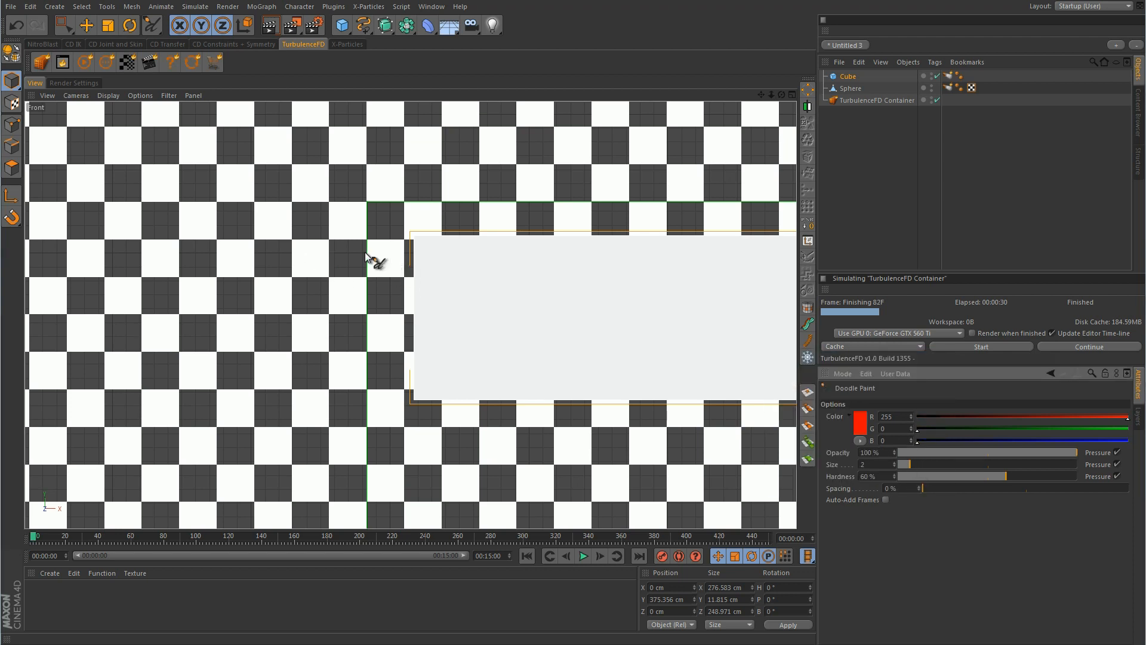
Sketch red strokes and squares beside the slab, then disable the Doodle Object
mouse_move(460, 242)
mouse_down()
mouse_move(417, 233)
mouse_move(418, 399)
mouse_move(490, 402)
mouse_up()
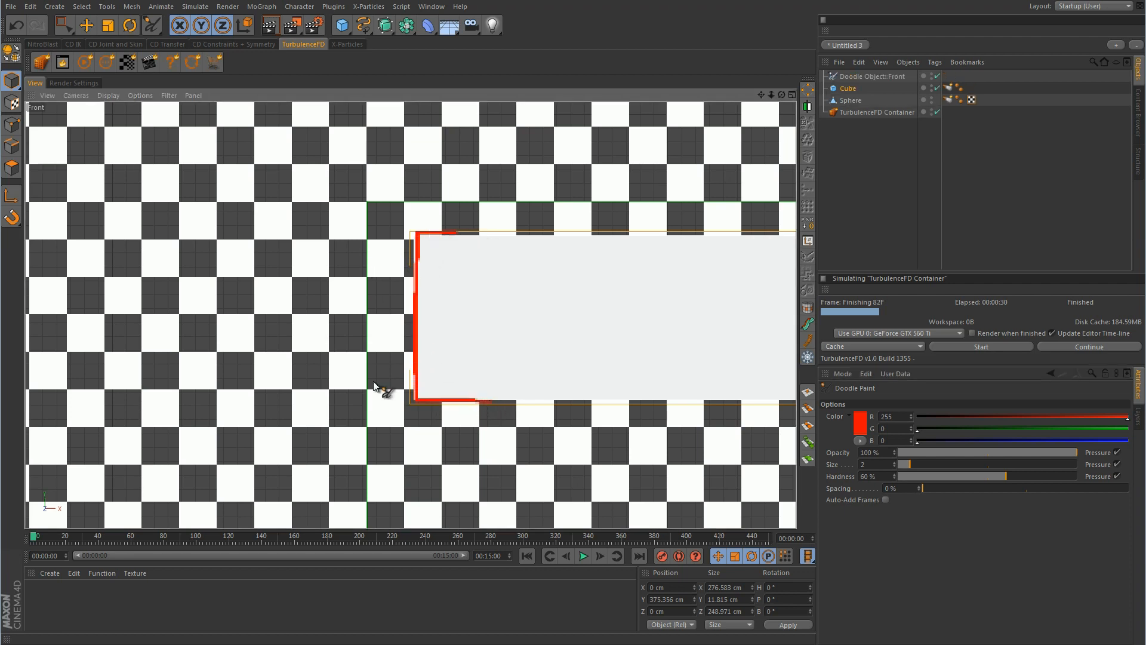
mouse_move(373, 358)
mouse_down()
mouse_move(410, 394)
mouse_move(368, 356)
mouse_move(406, 314)
mouse_move(406, 371)
mouse_up()
mouse_move(369, 298)
mouse_down()
mouse_move(427, 299)
mouse_move(409, 303)
mouse_move(405, 249)
mouse_move(361, 243)
mouse_move(367, 276)
mouse_up()
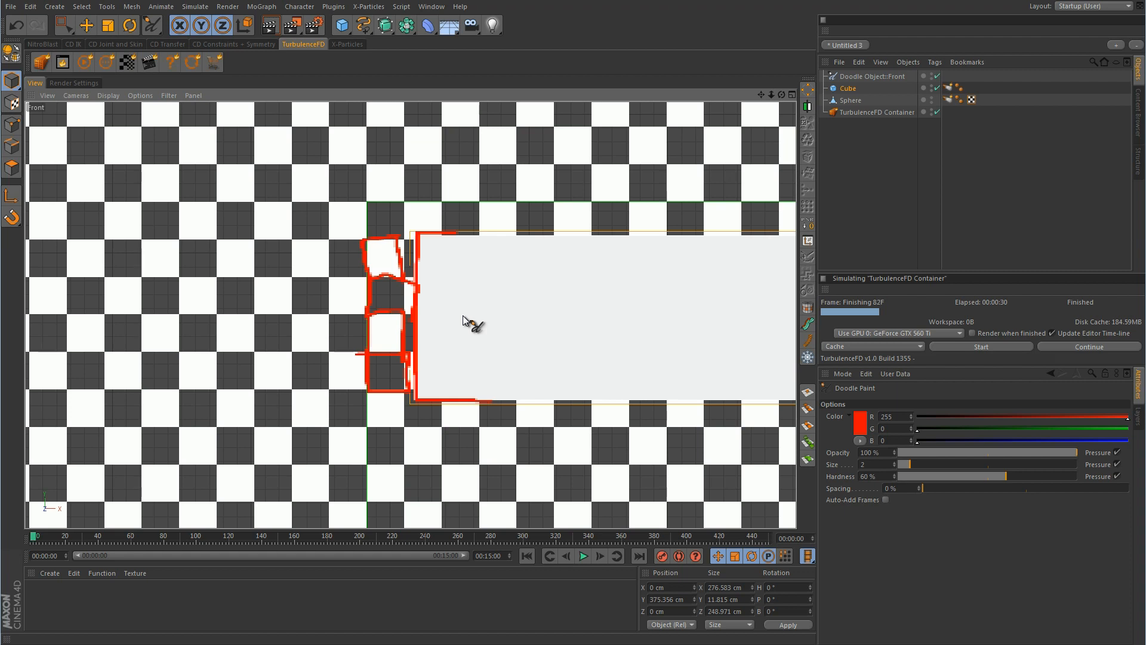
click(937, 76)
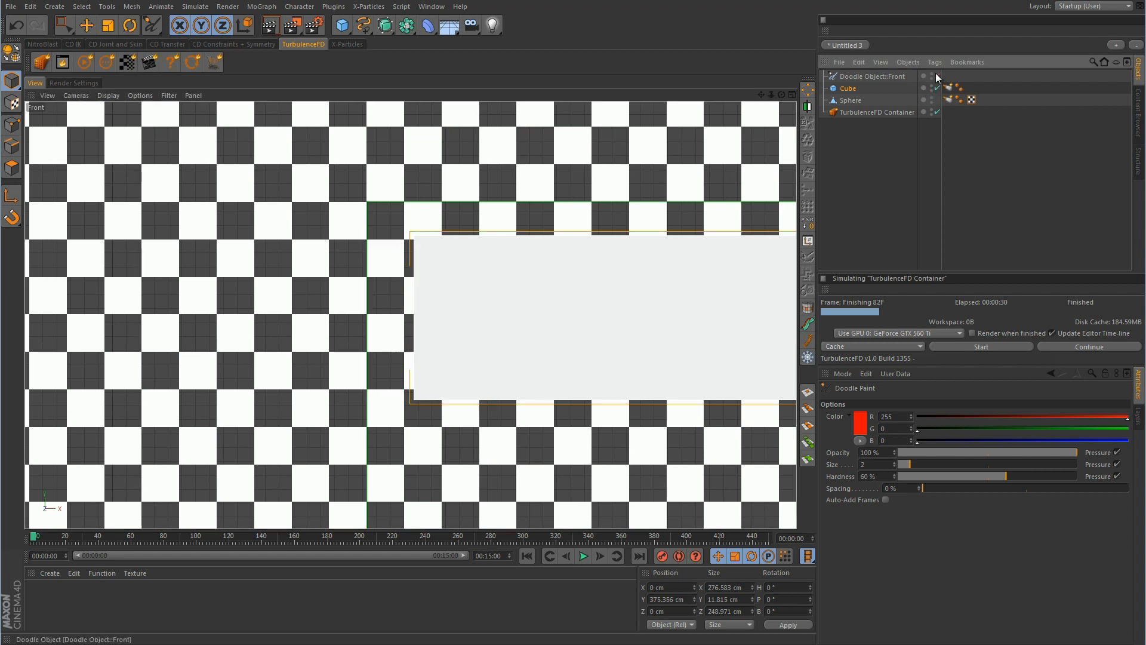
Make the Cube editable and use Rectangle Selection in Points mode with Only Select Visible off
click(853, 88)
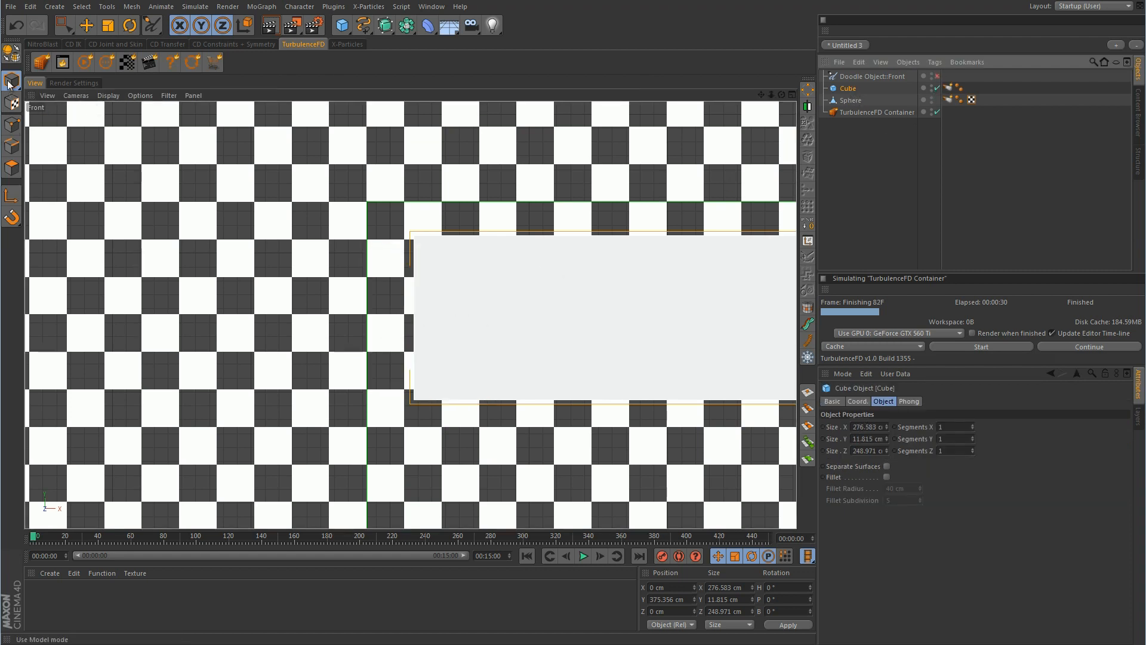
click(11, 53)
click(12, 124)
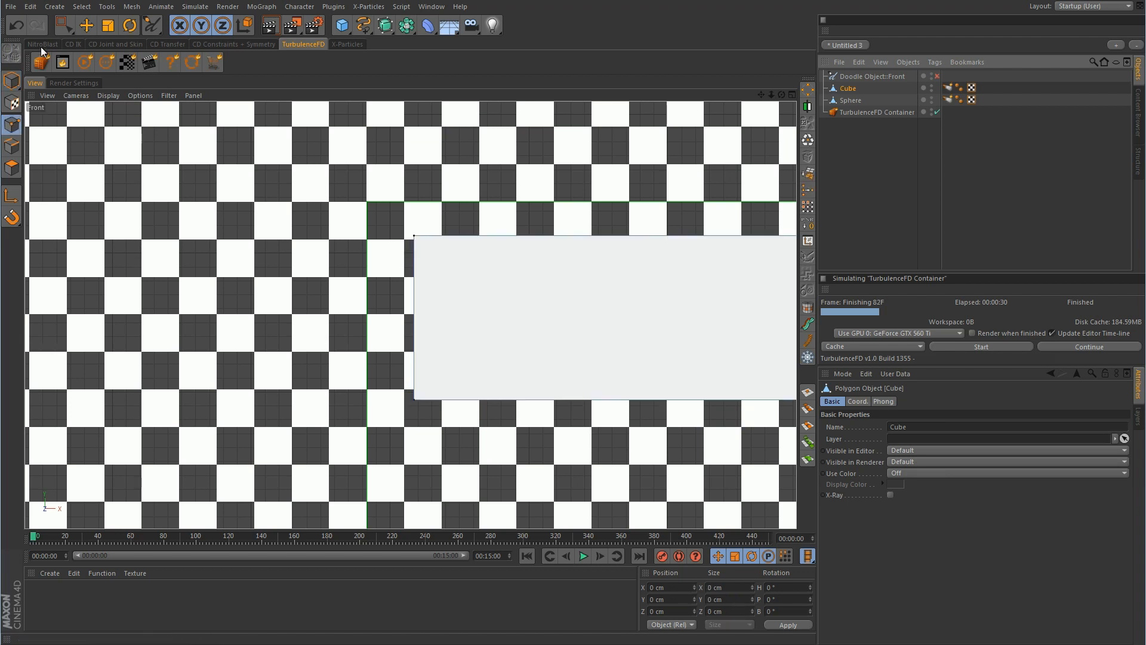
click(62, 29)
click(105, 64)
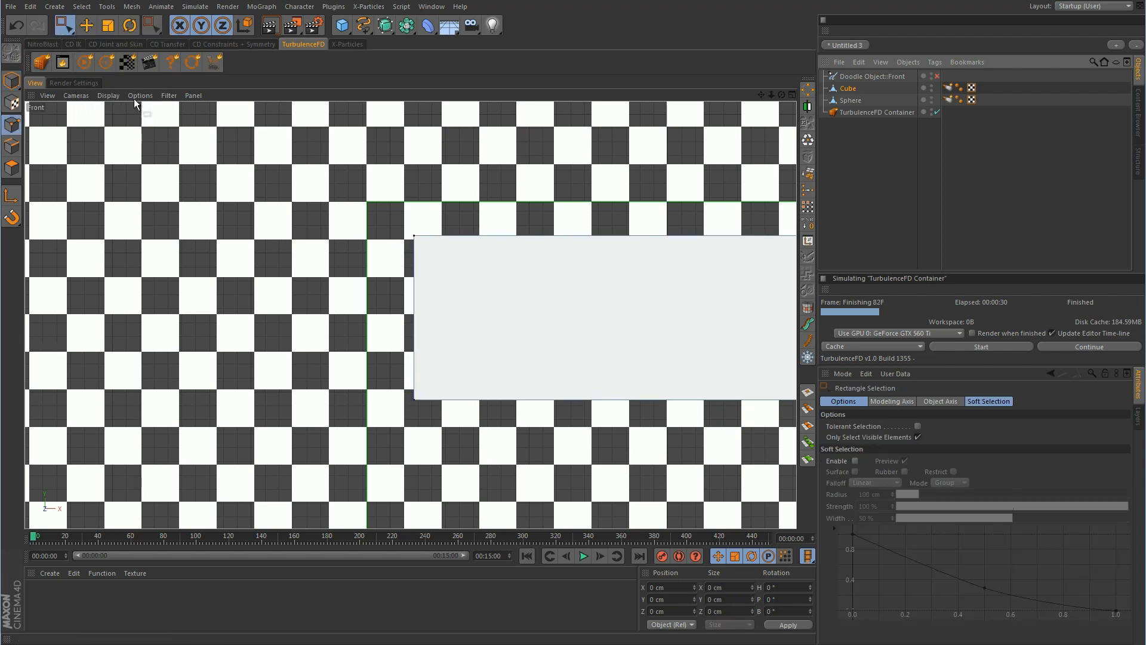
click(918, 437)
Select the slab's top points and lower them to Y −4.64 cm
scroll(300, 359, down, 5)
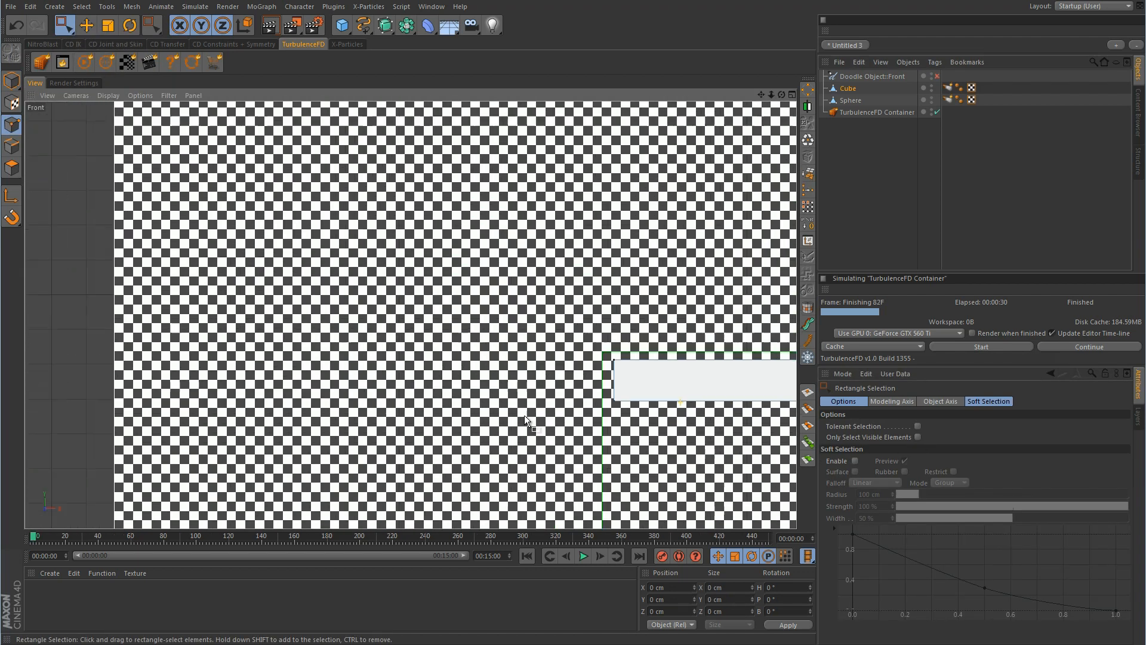
scroll(300, 359, down, 4)
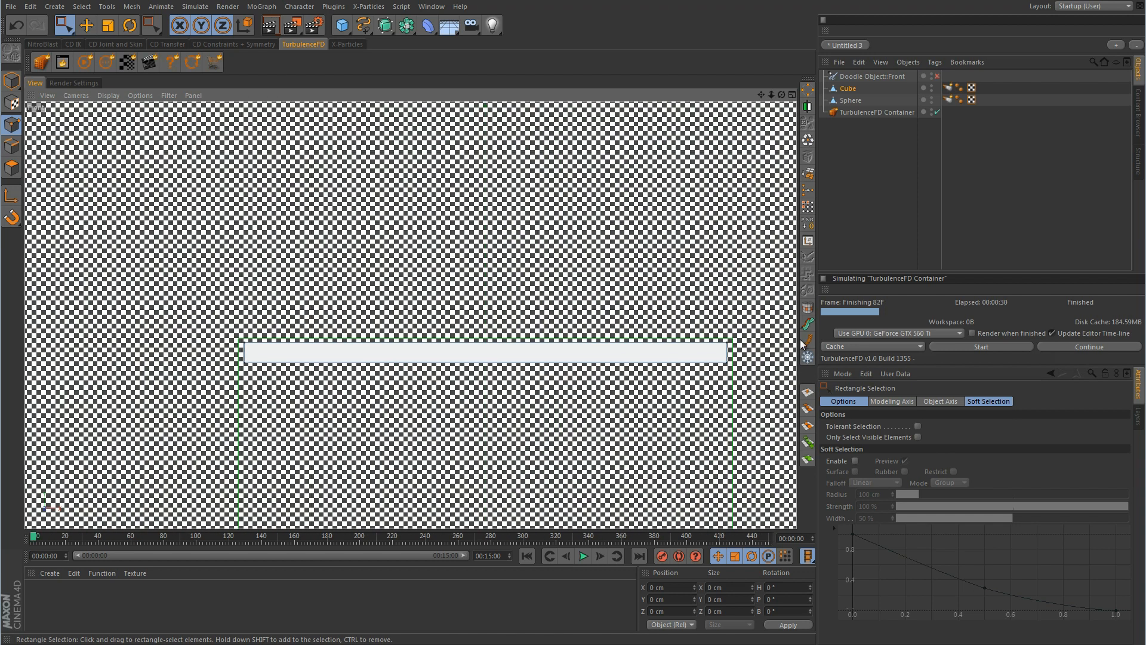
drag(759, 280, 221, 359)
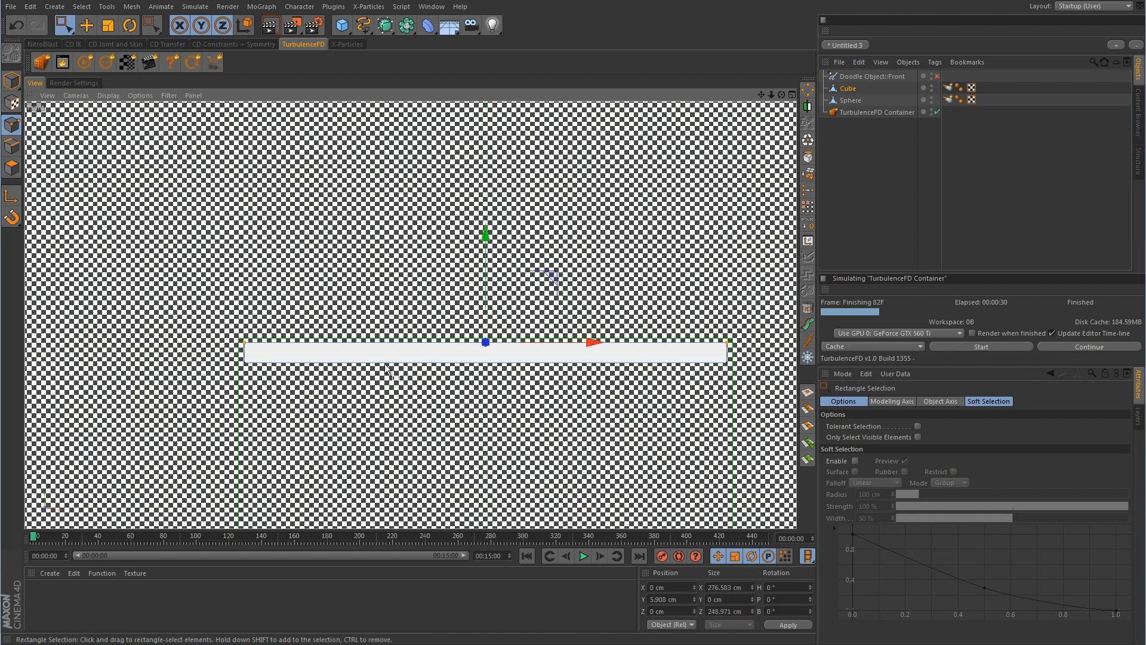
scroll(457, 363, up, 4)
alt+middle_drag(394, 355, 564, 358)
scroll(563, 358, up, 2)
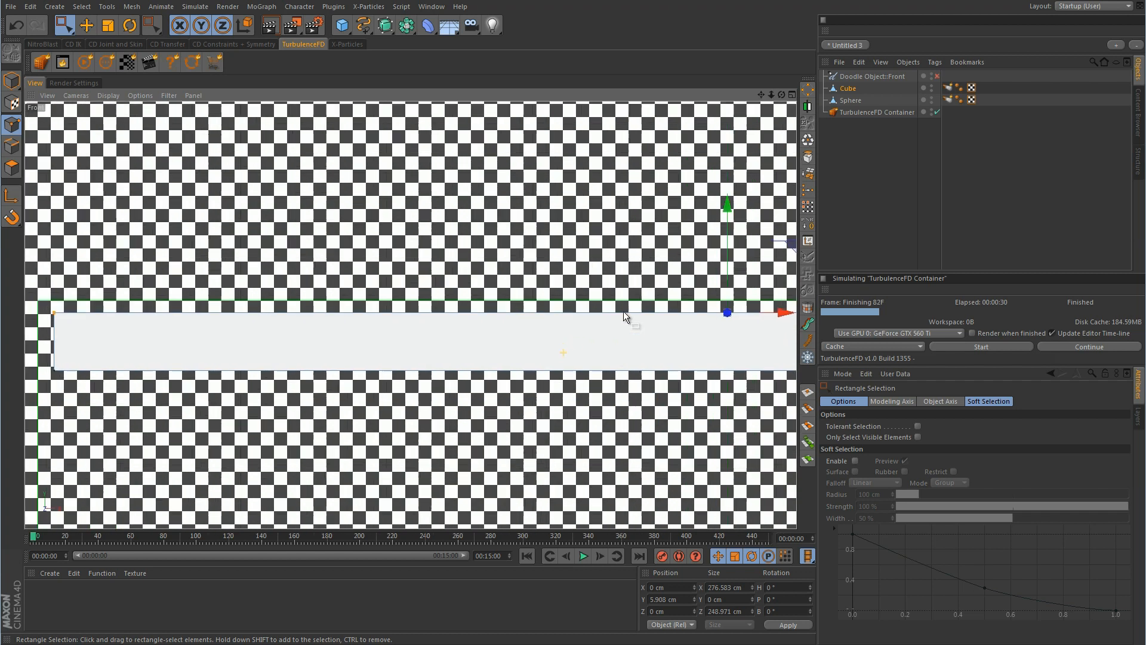
drag(729, 214, 724, 262)
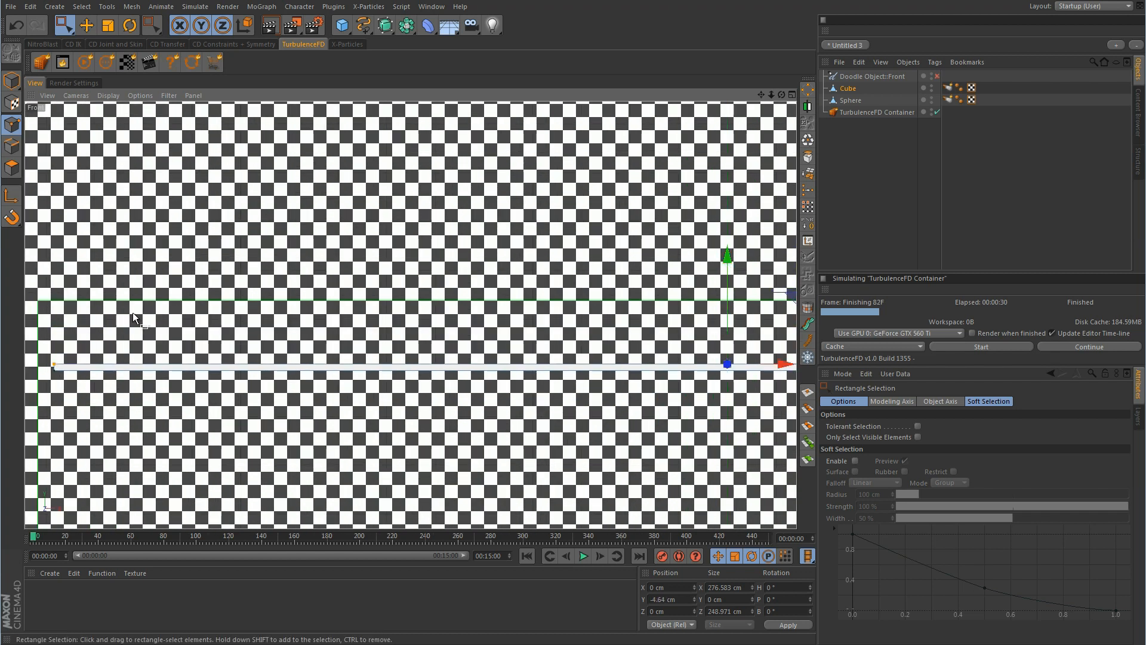
alt+middle_drag(133, 313, 439, 280)
alt+right_drag(365, 333, 542, 285)
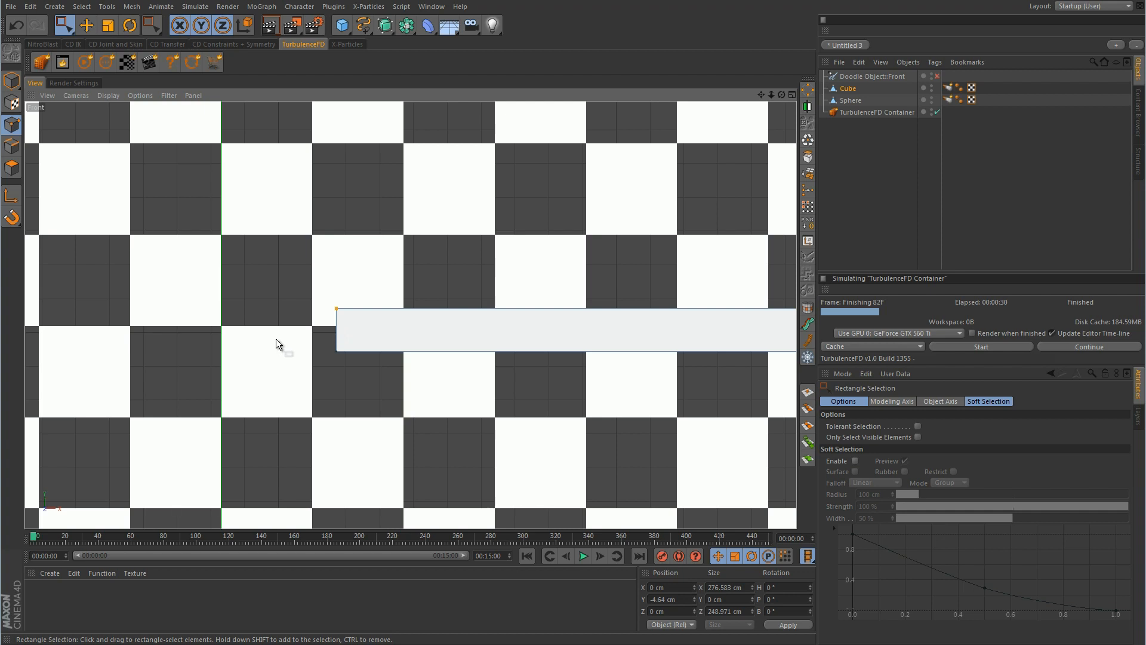
Select the TurbulenceFD Container and enter 260 as its Voxel Size
click(880, 112)
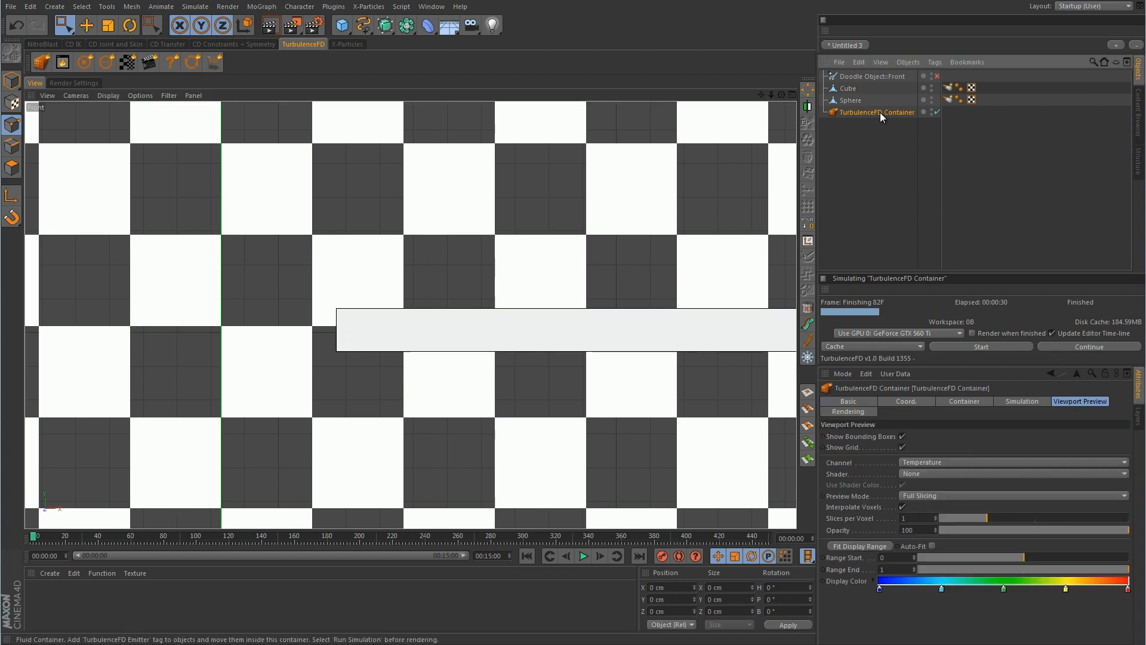
click(973, 402)
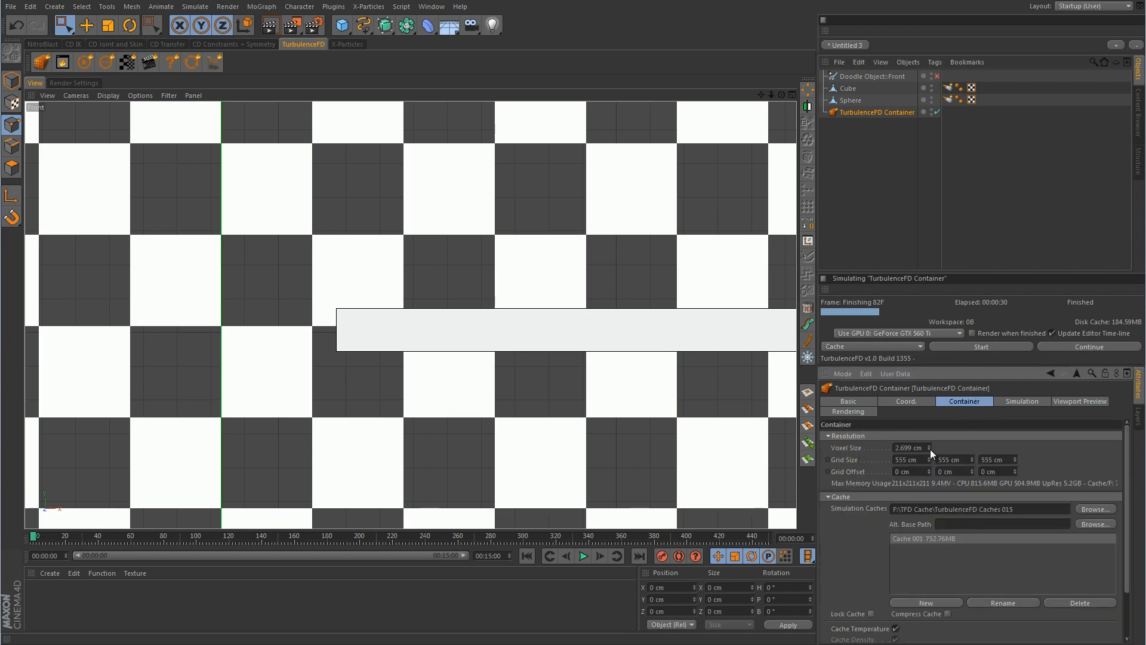
mouse_move(930, 448)
mouse_down()
mouse_move(955, 519)
mouse_move(929, 449)
mouse_up()
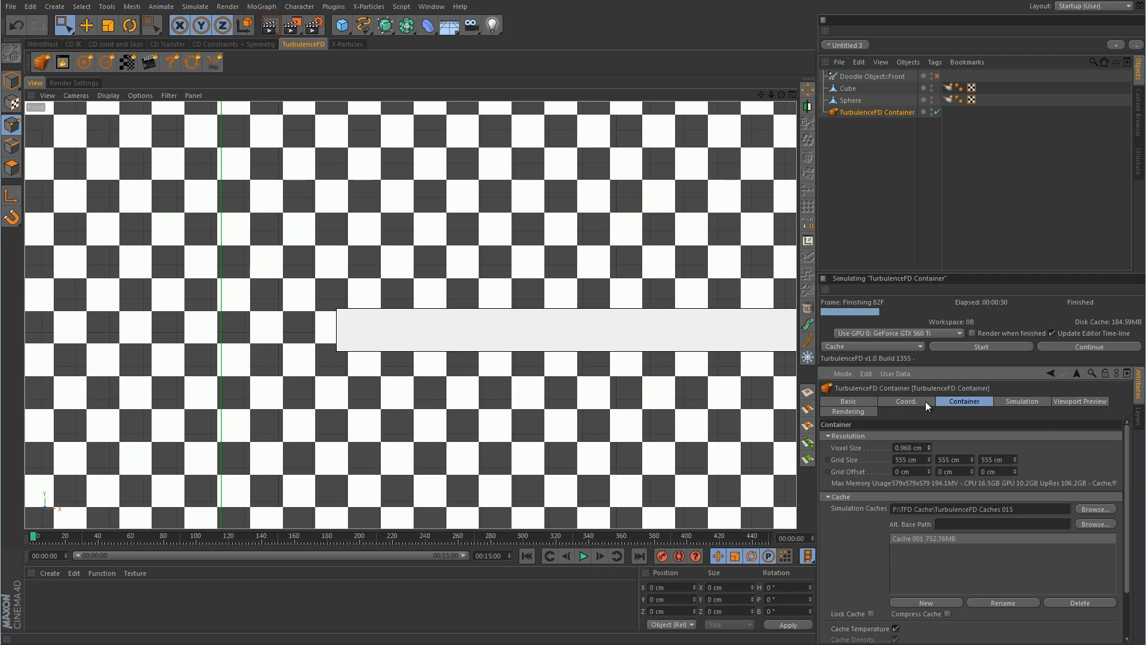
double_click(905, 448)
text(260)
key(Return)
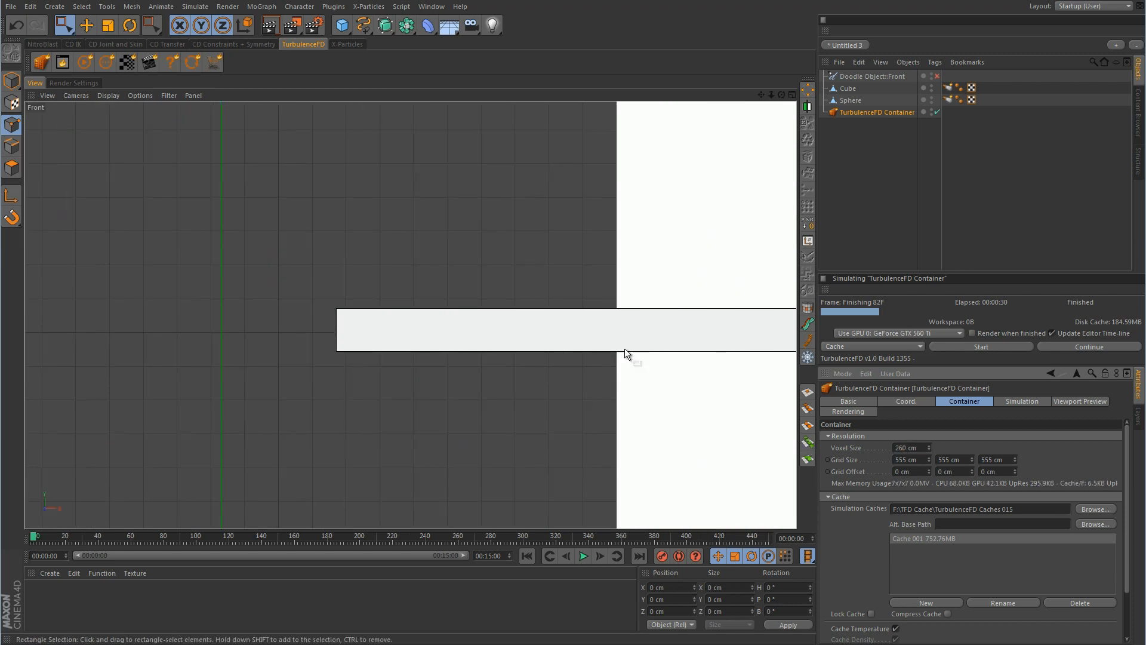
Correct the container's Voxel Size to 2.6 cm
scroll(400, 429, down, 10)
alt+middle_drag(663, 400, 557, 388)
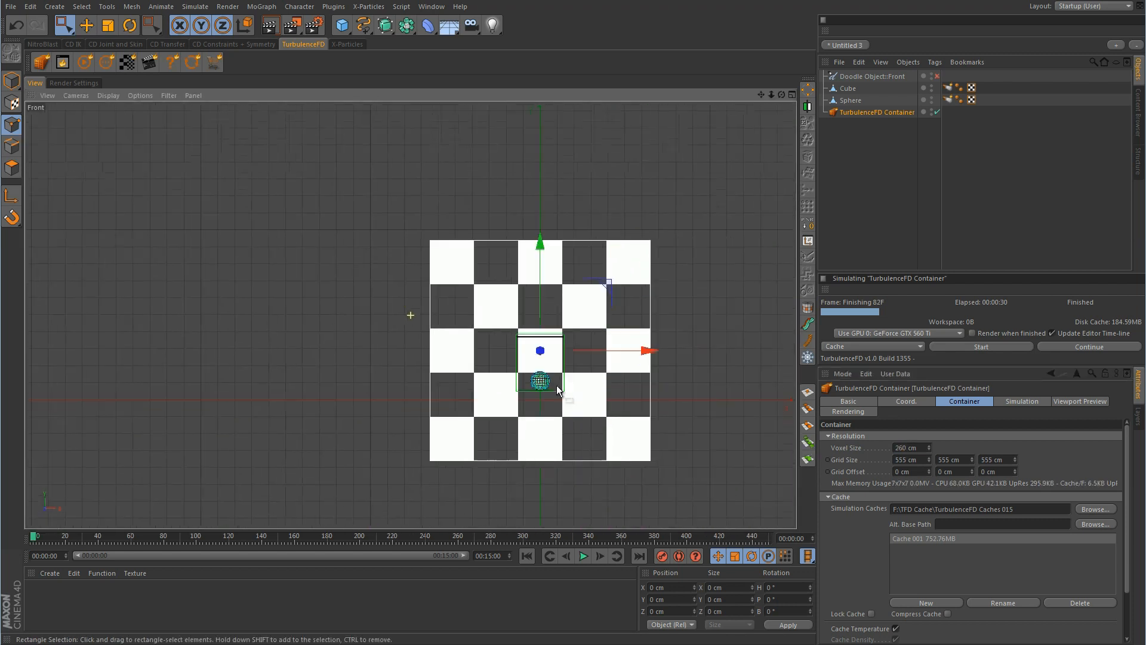
drag(924, 447, 829, 447)
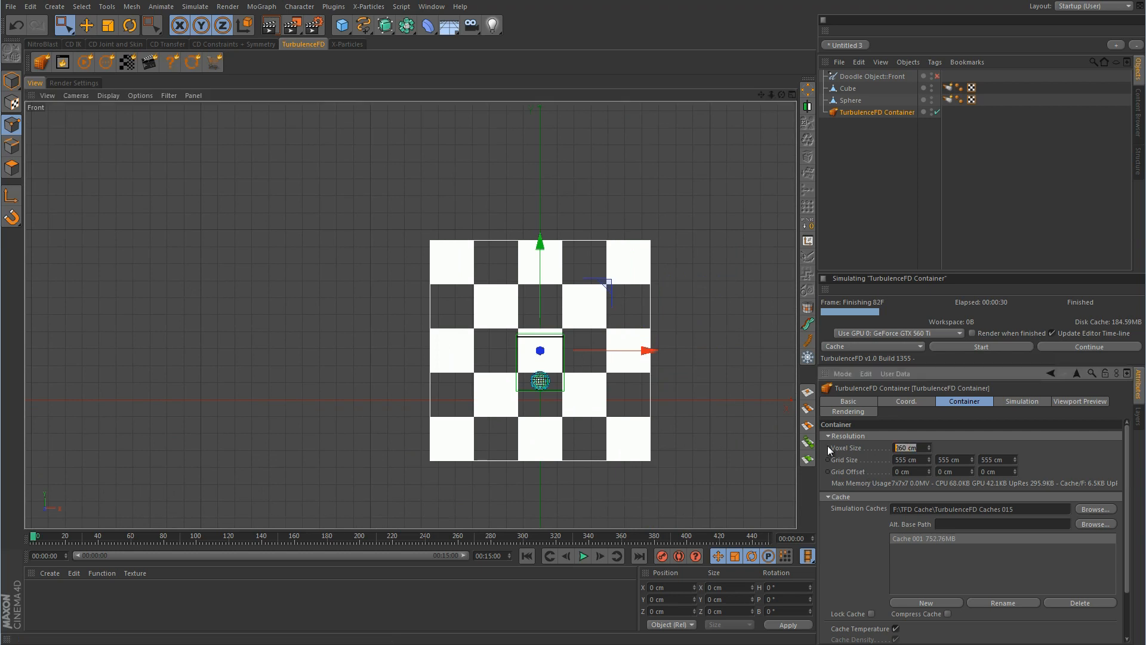
text(2.6)
key(Return)
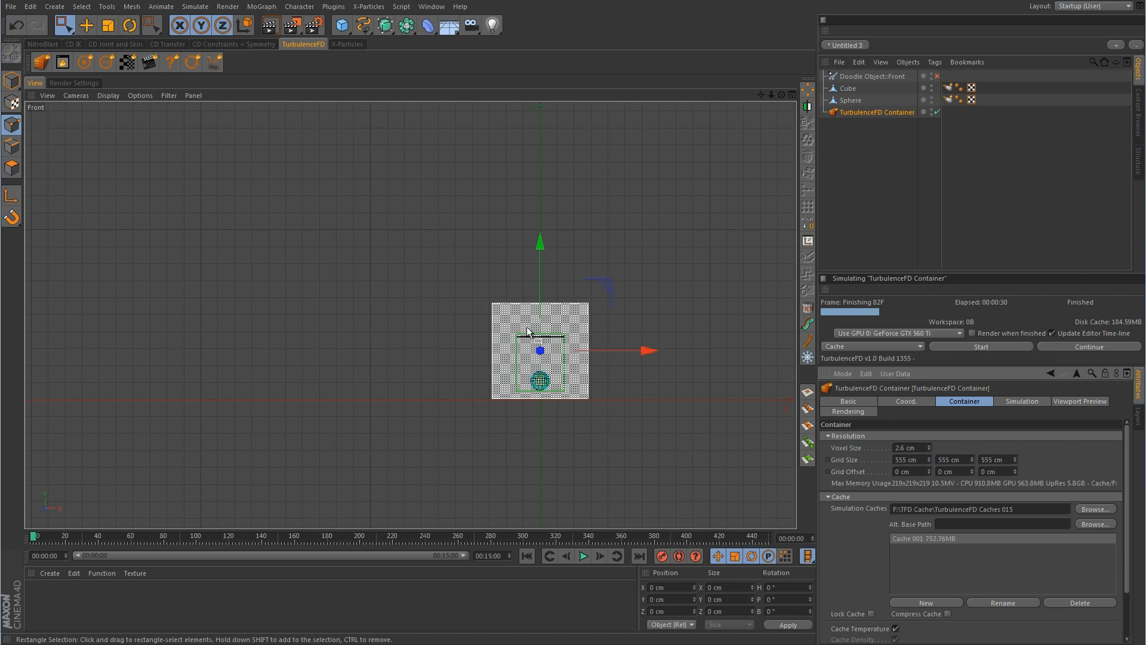
scroll(525, 328, up, 10)
scroll(525, 389, up, 10)
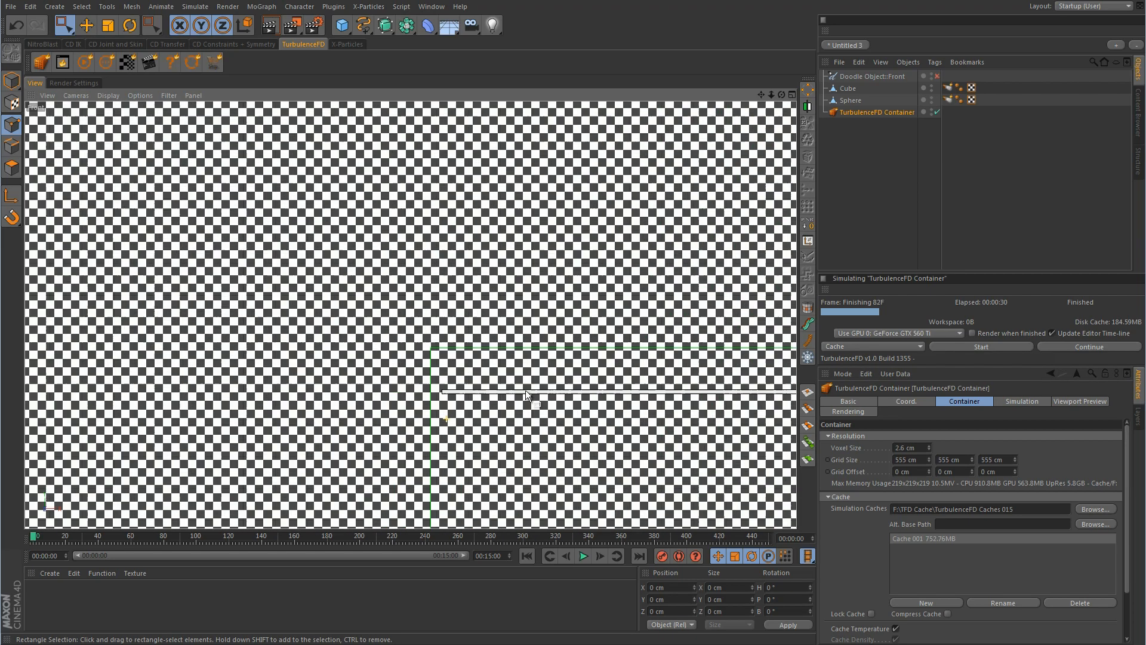
middle_drag(574, 263, 542, 308)
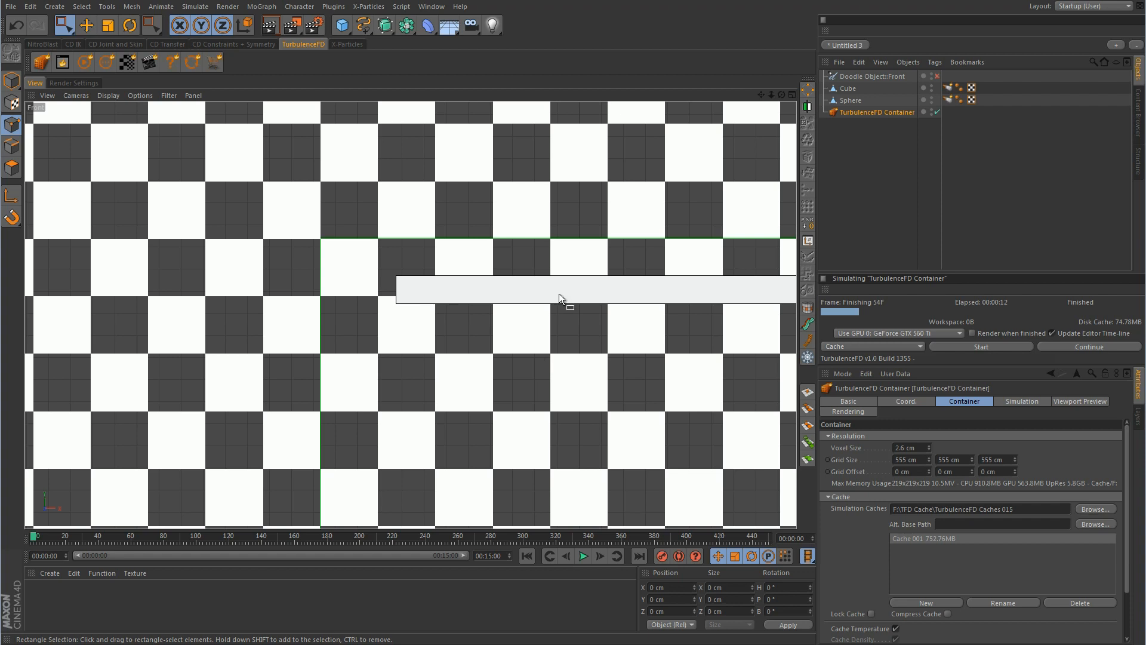
In the maximized Perspective view, re-simulate over the old cache and stop at frame 57
middle_click(590, 282)
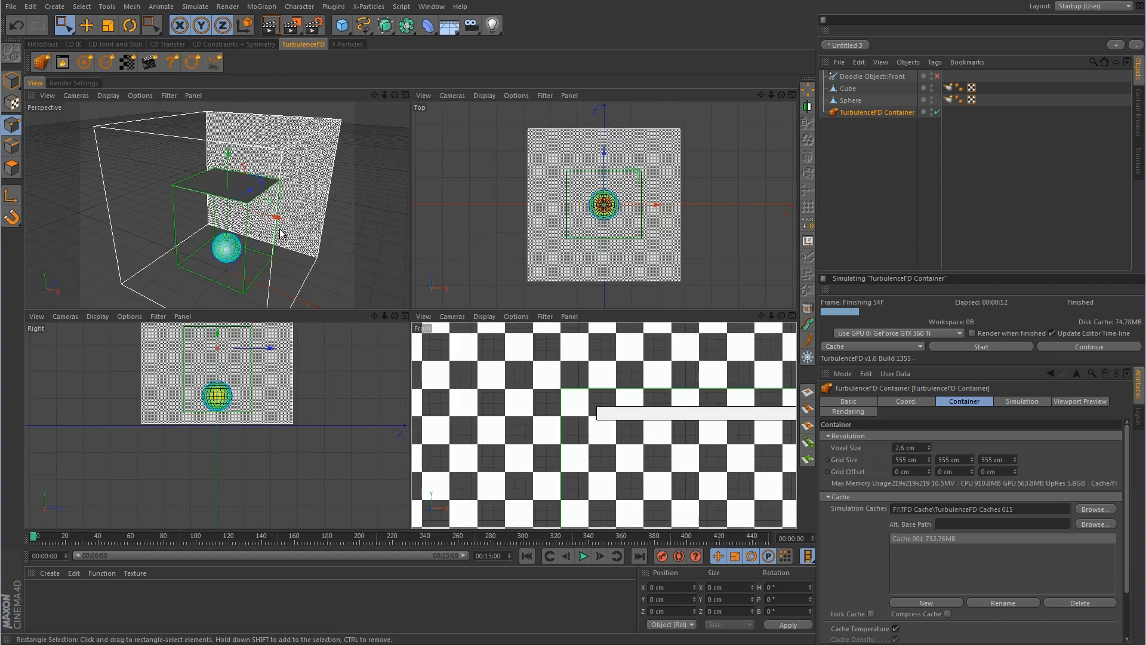
middle_click(287, 233)
click(979, 347)
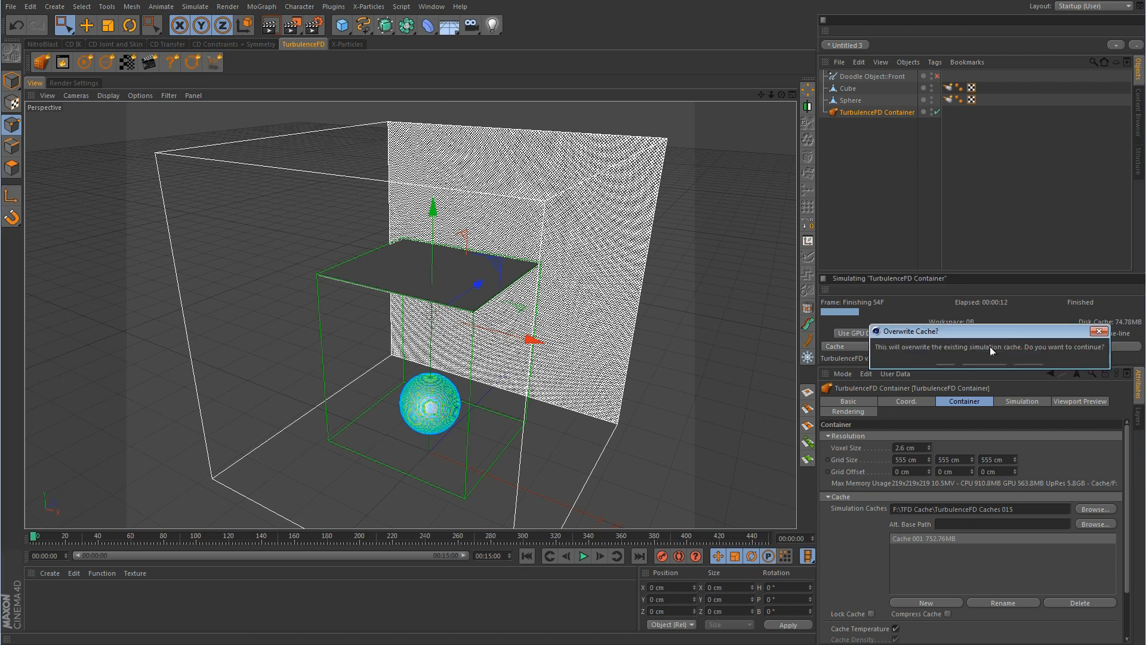
click(947, 364)
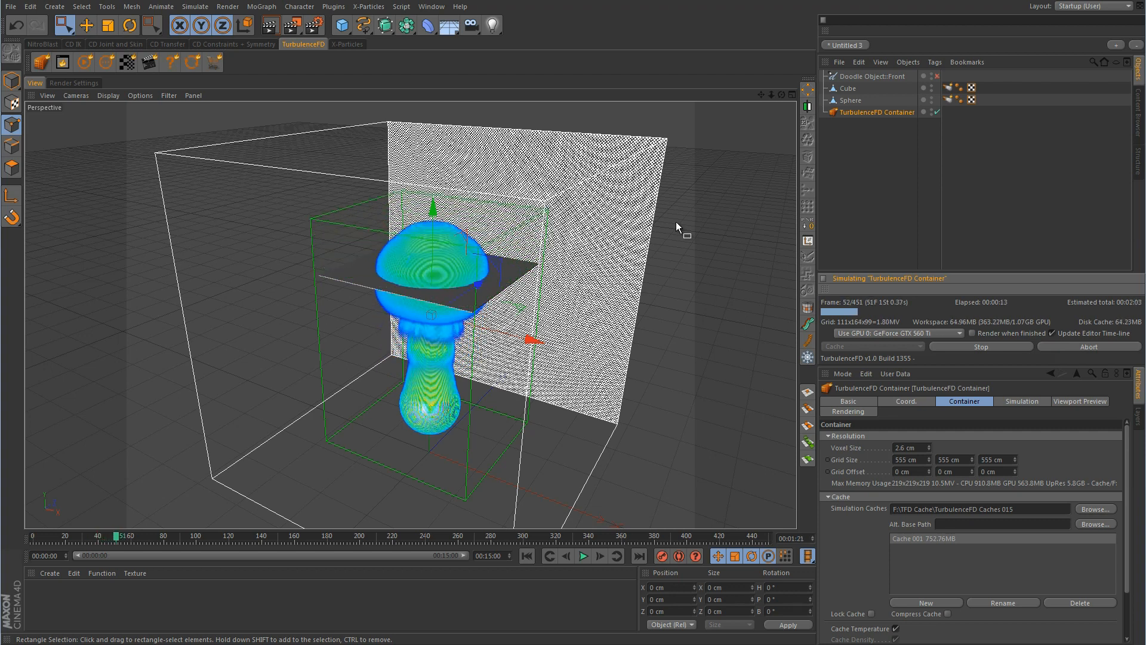
click(982, 347)
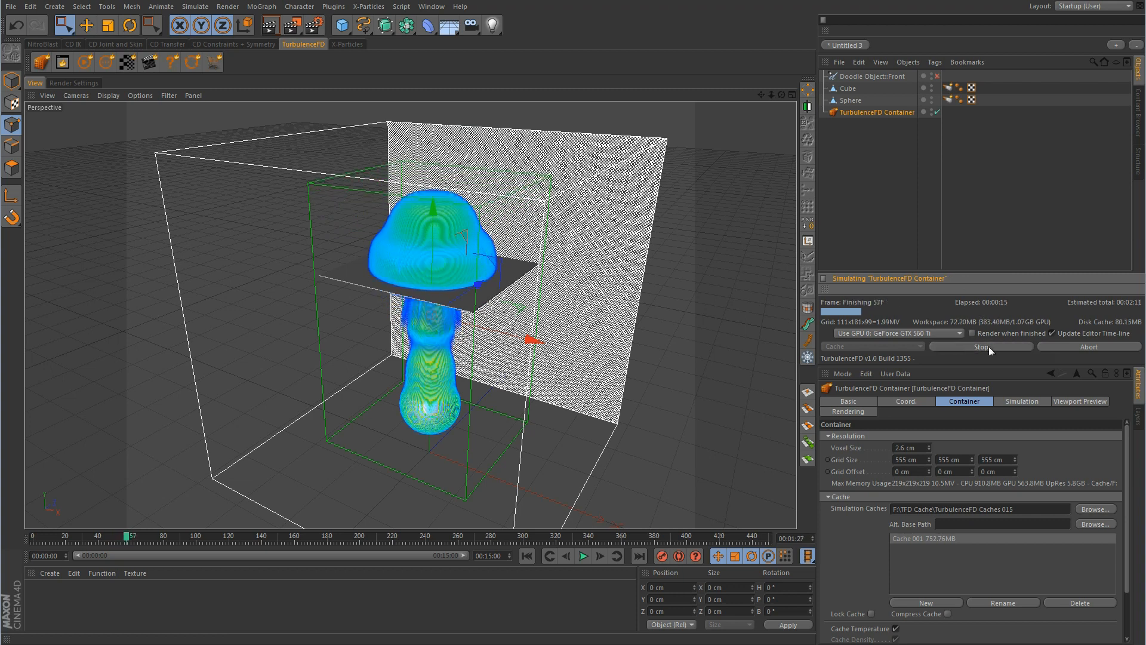
click(947, 88)
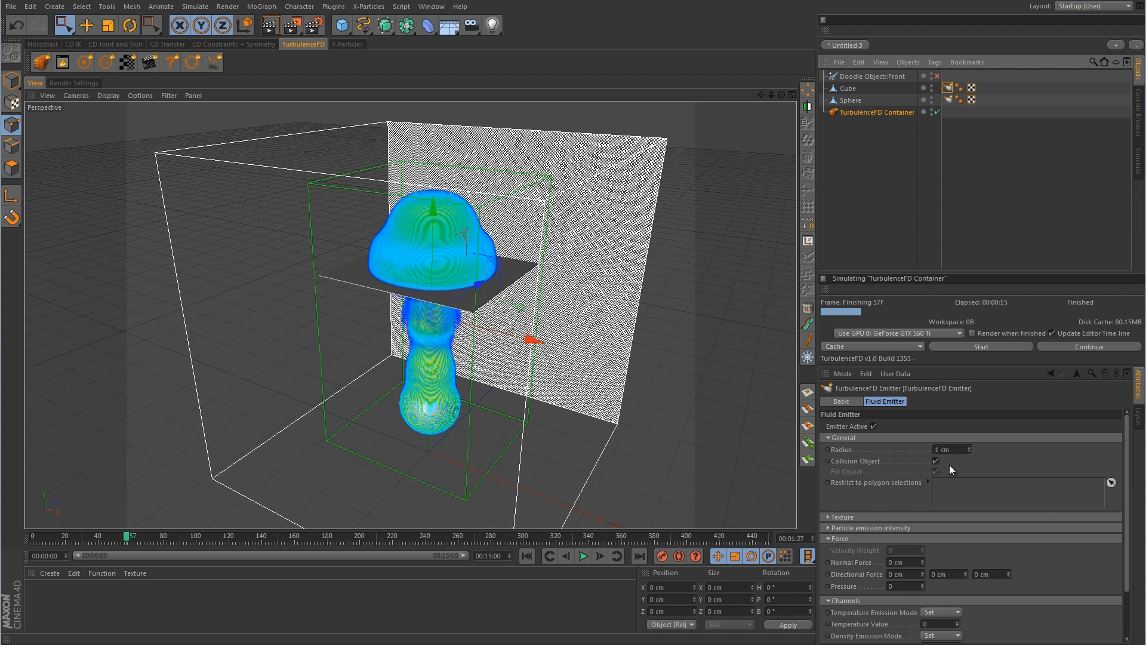
Rewind to frame 0, maximize the Front view, and select the Cube slab
click(527, 556)
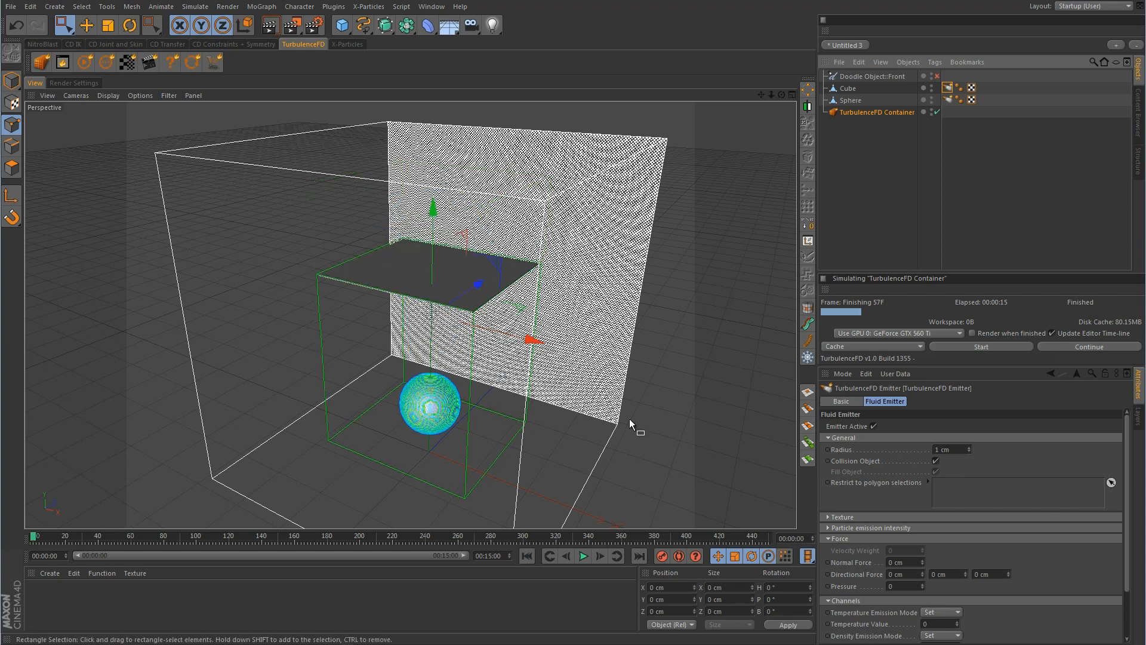
middle_click(642, 414)
middle_click(553, 410)
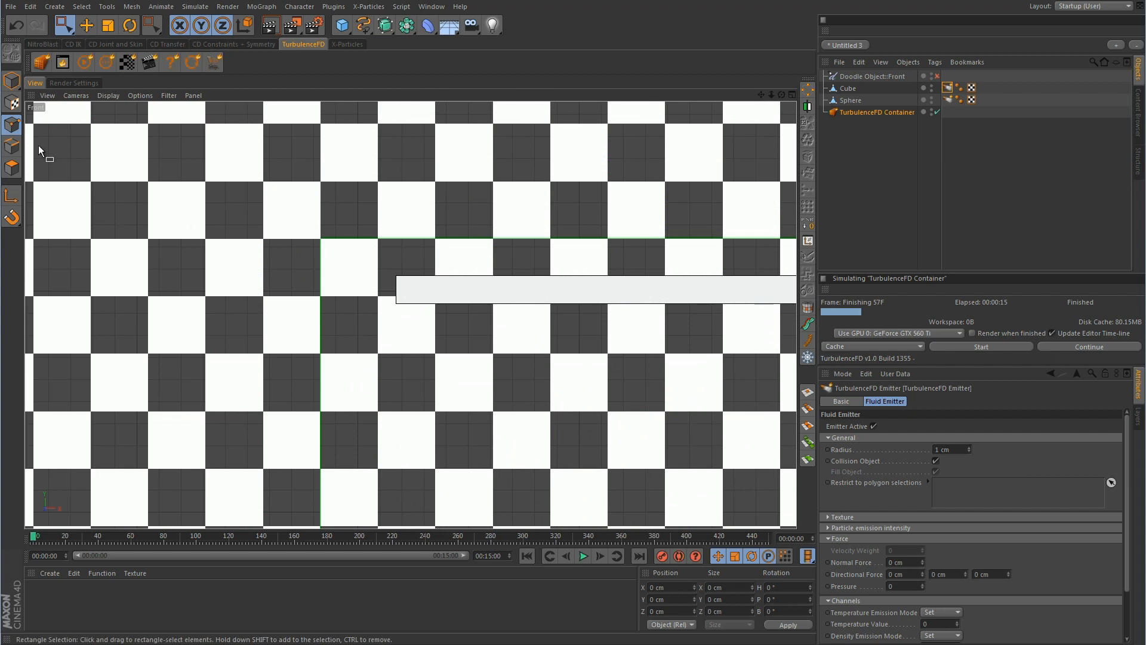
click(848, 88)
scroll(637, 245, down, 8)
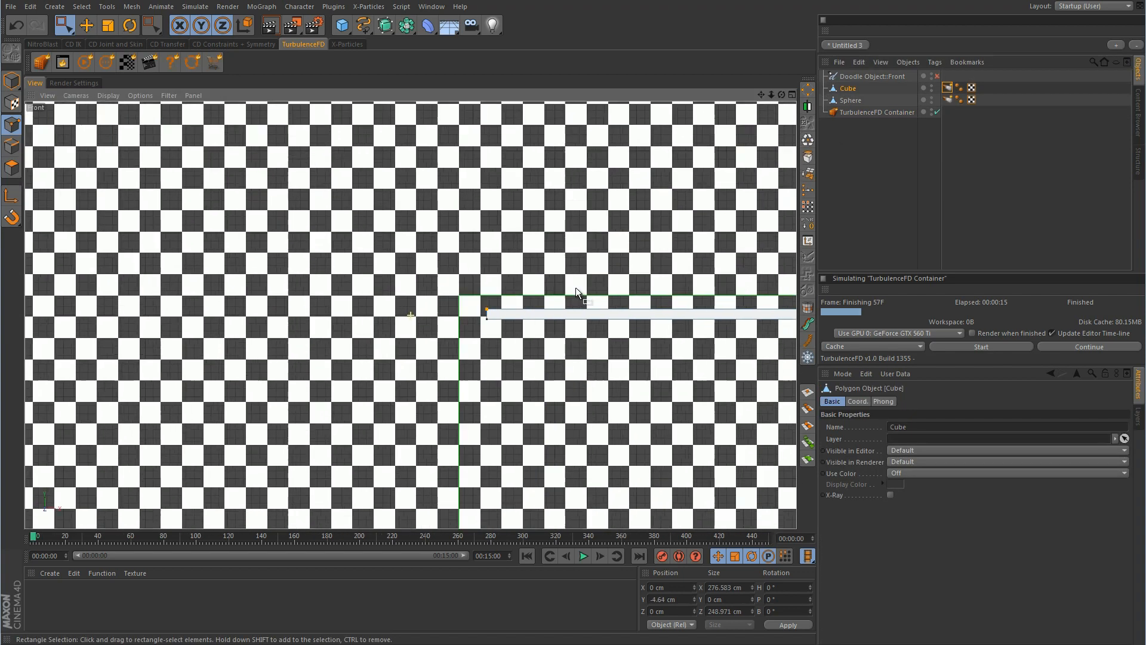
alt+middle_drag(575, 288, 250, 330)
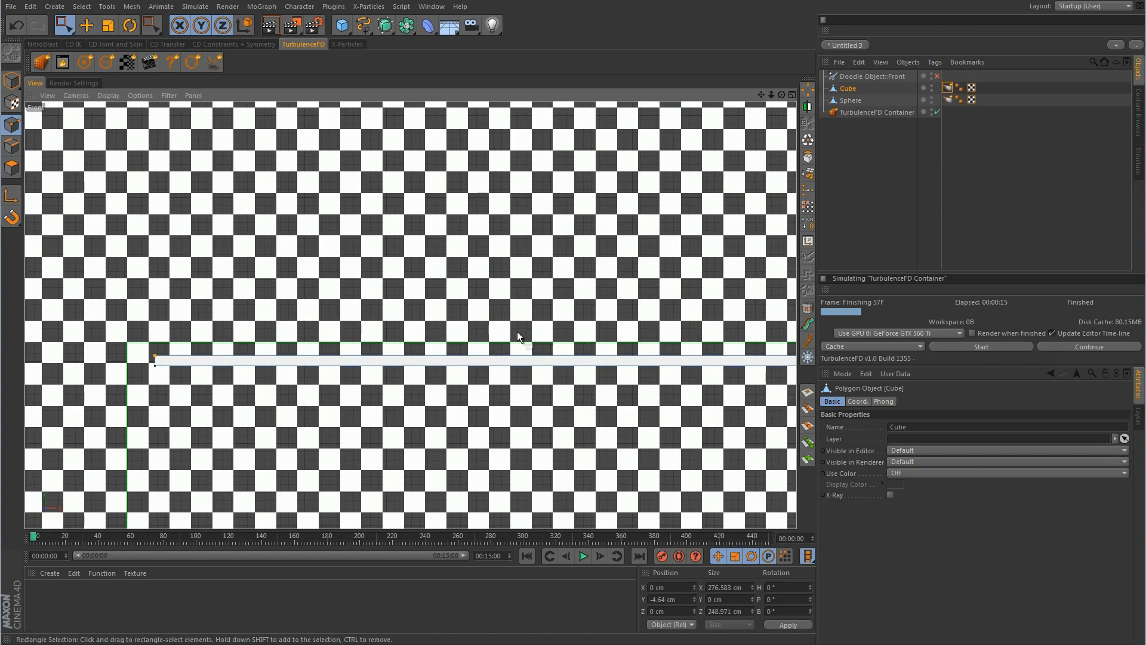
scroll(517, 331, down, 6)
alt+middle_drag(462, 318, 288, 320)
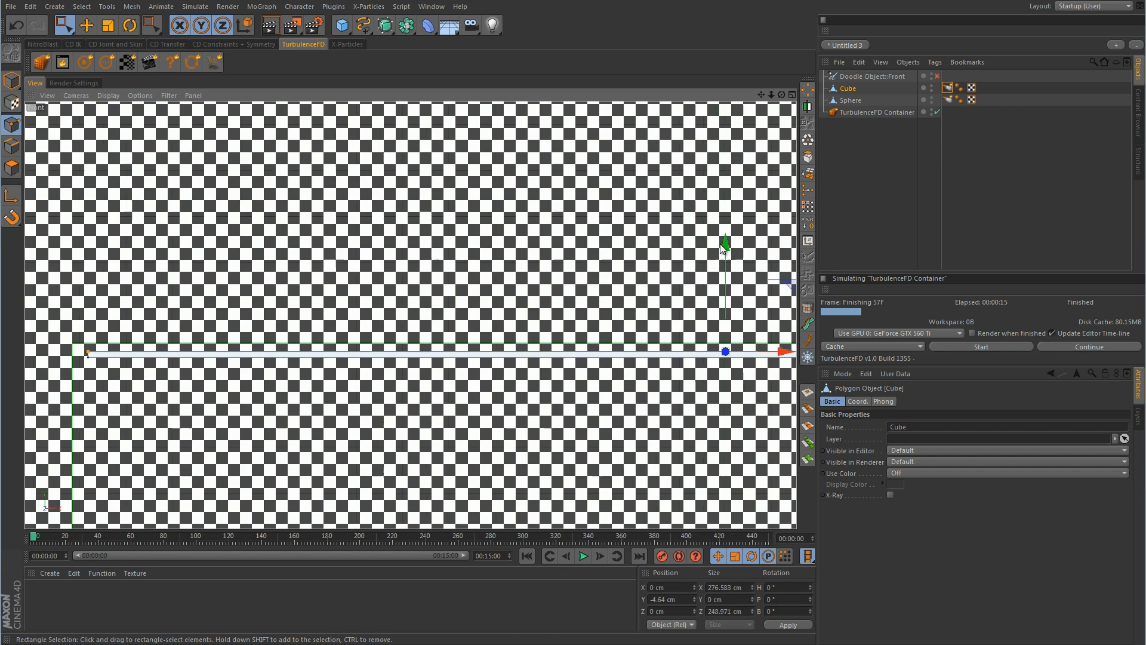
Raise the Cube slab about 3 cm along Y and return to the full Perspective view
drag(725, 248, 731, 234)
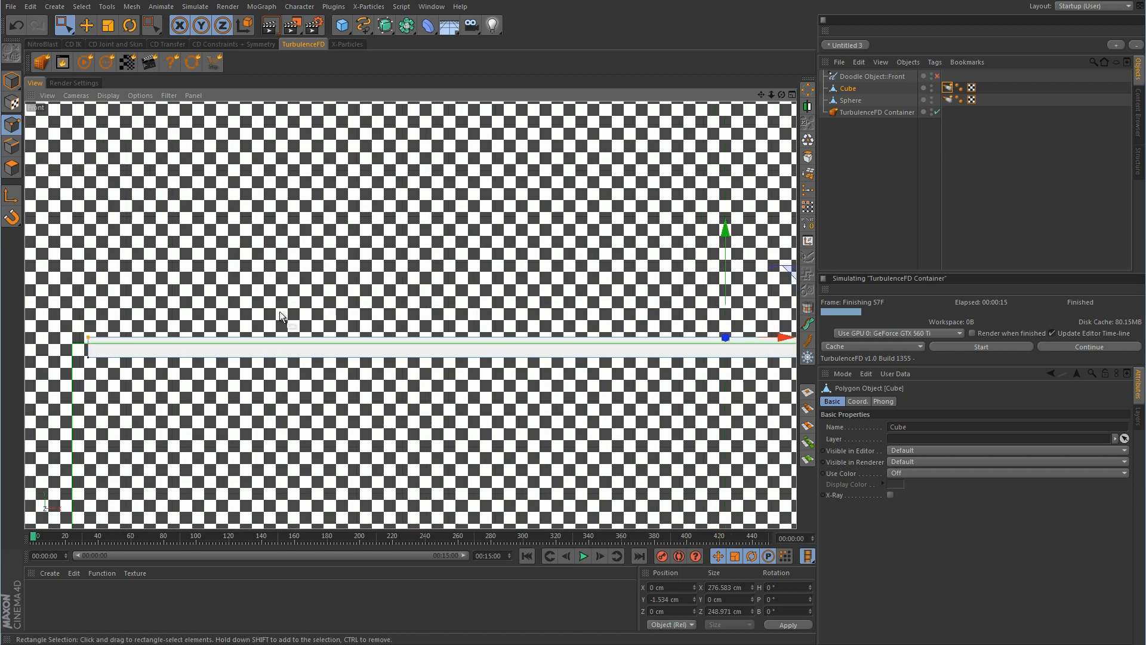
middle_click(279, 313)
middle_click(282, 257)
click(11, 83)
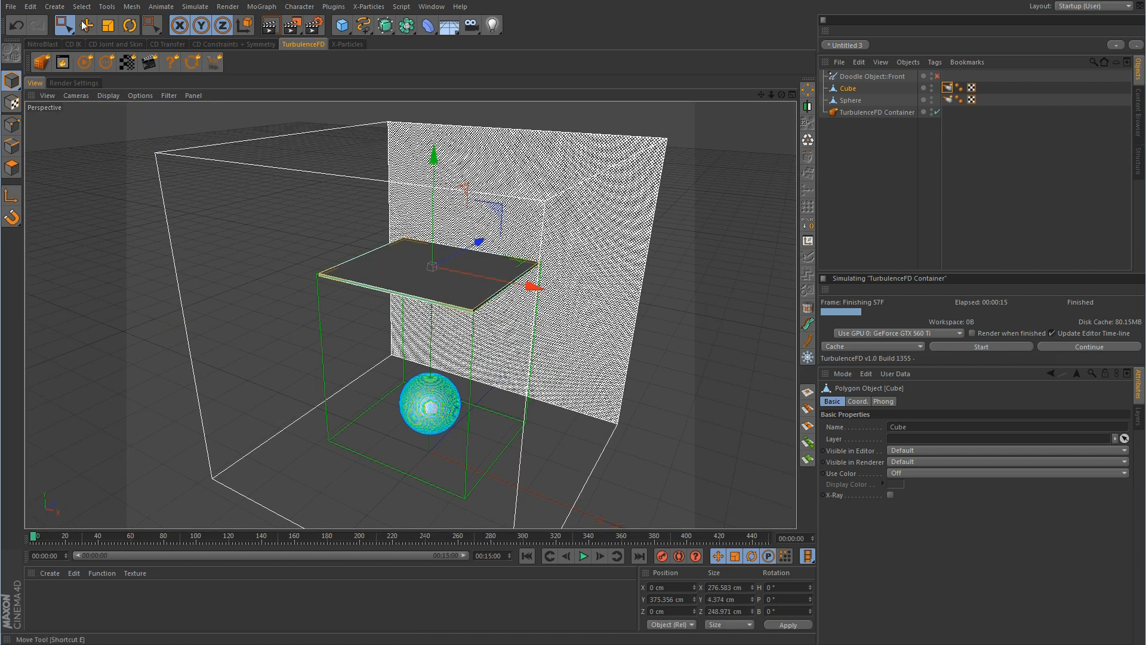
Re-run the TurbulenceFD simulation, overwriting the cache, and stop it at frame 64
key(e)
click(969, 345)
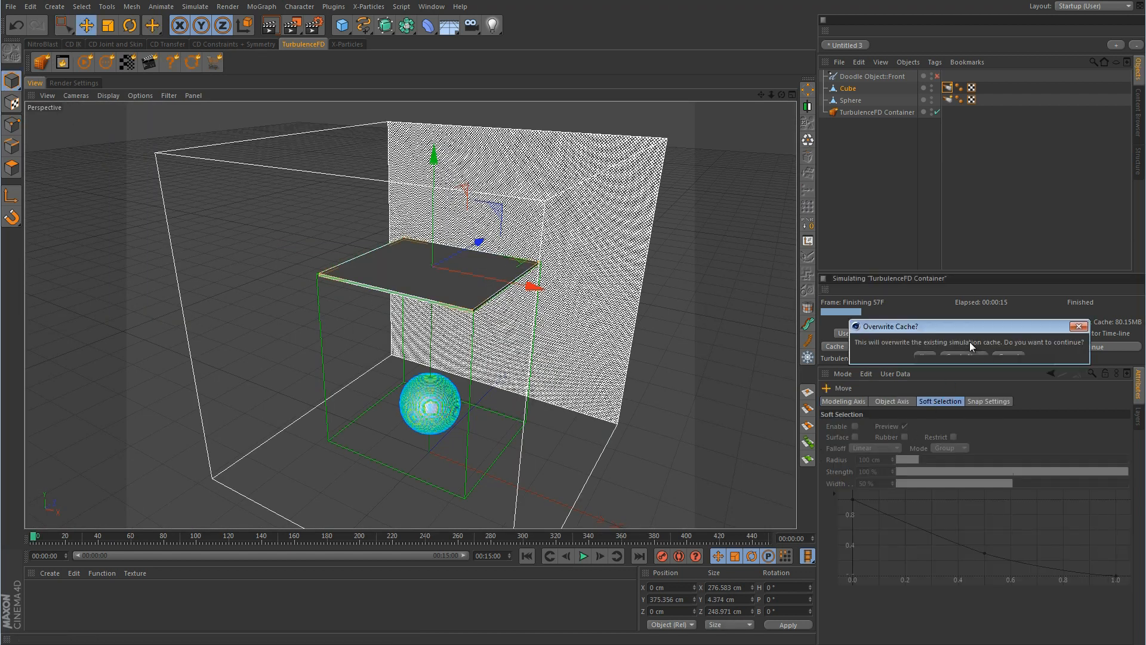
click(927, 356)
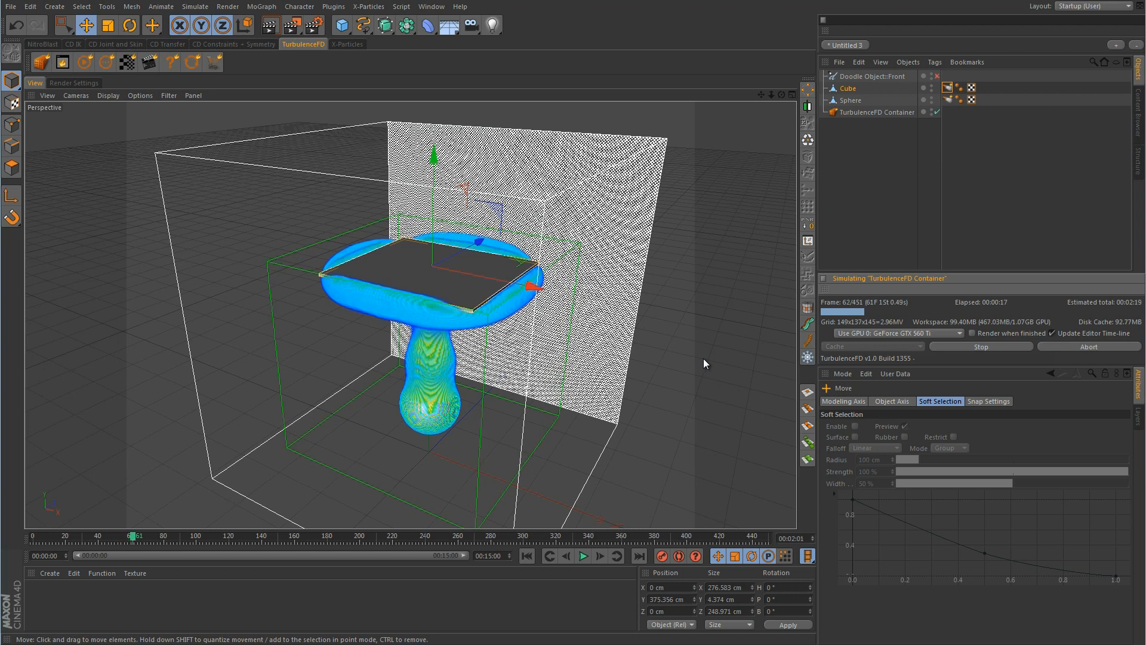
click(983, 345)
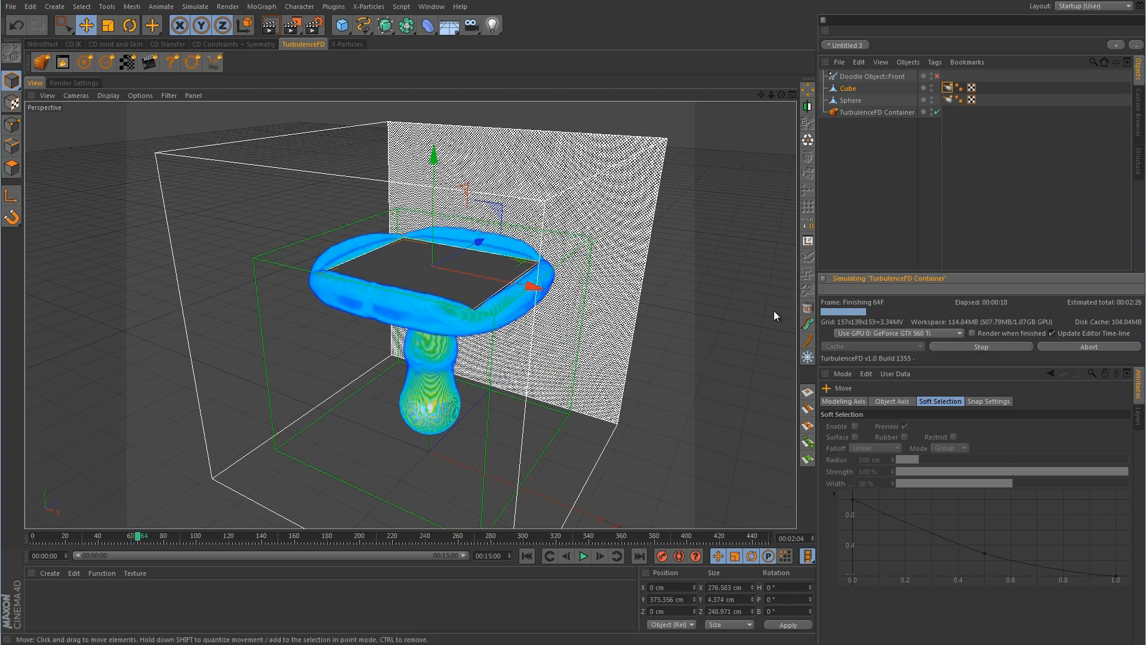